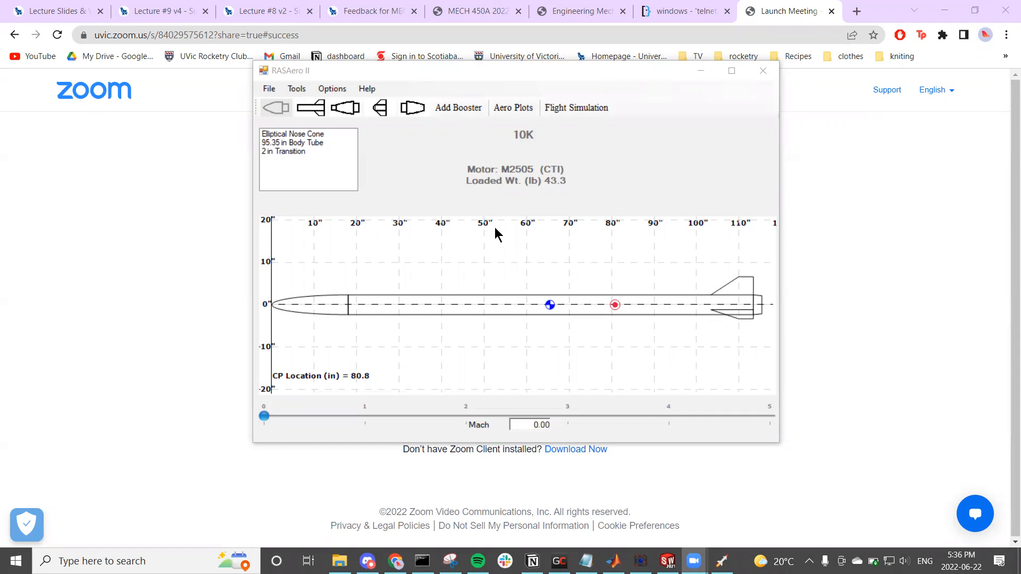
Step: Open the aero plots for the 10K rocket in RASAero II
left_click(490, 73)
left_click_drag(493, 73, 440, 60)
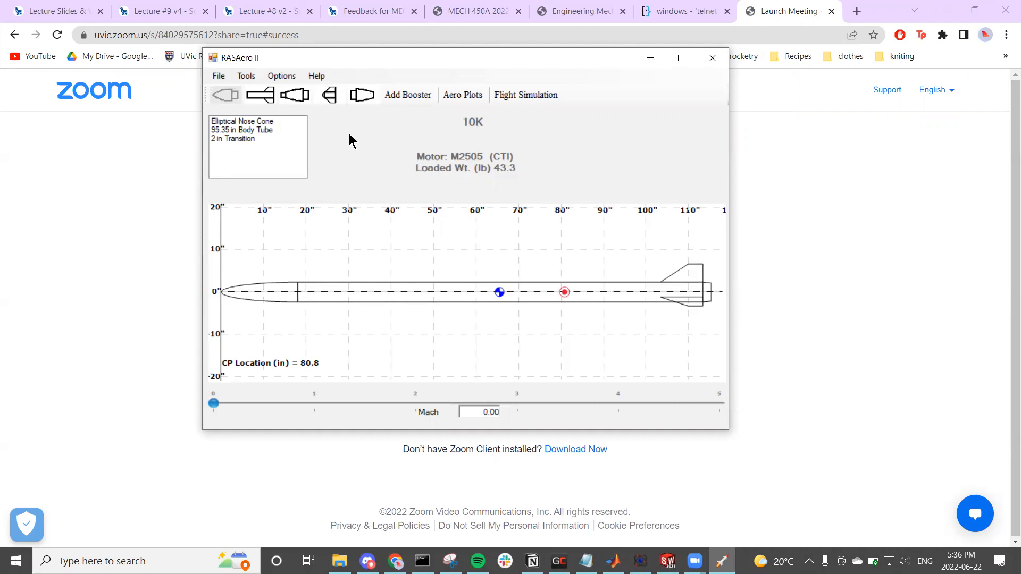
left_click(262, 121)
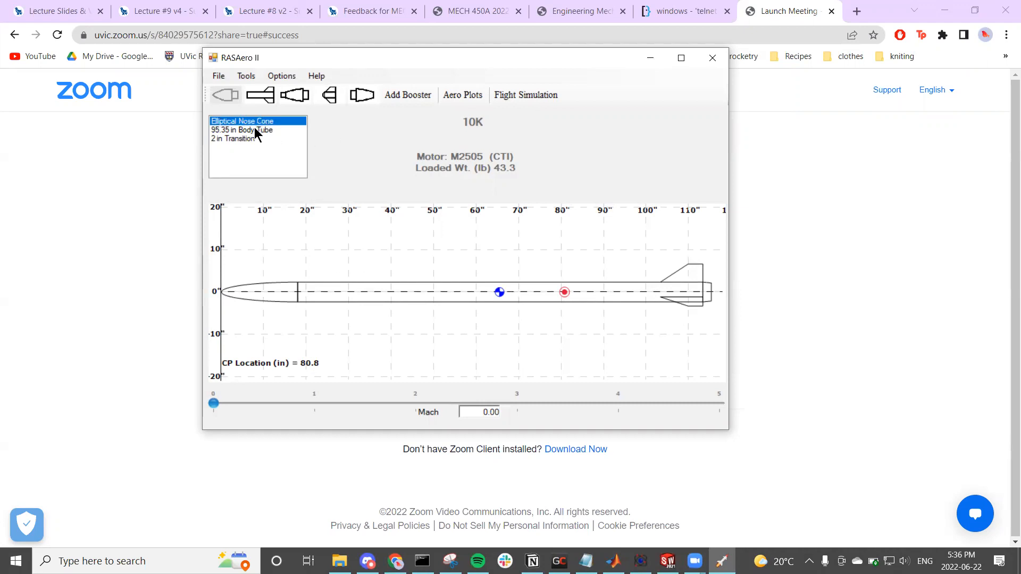
left_click(221, 76)
left_click(221, 76)
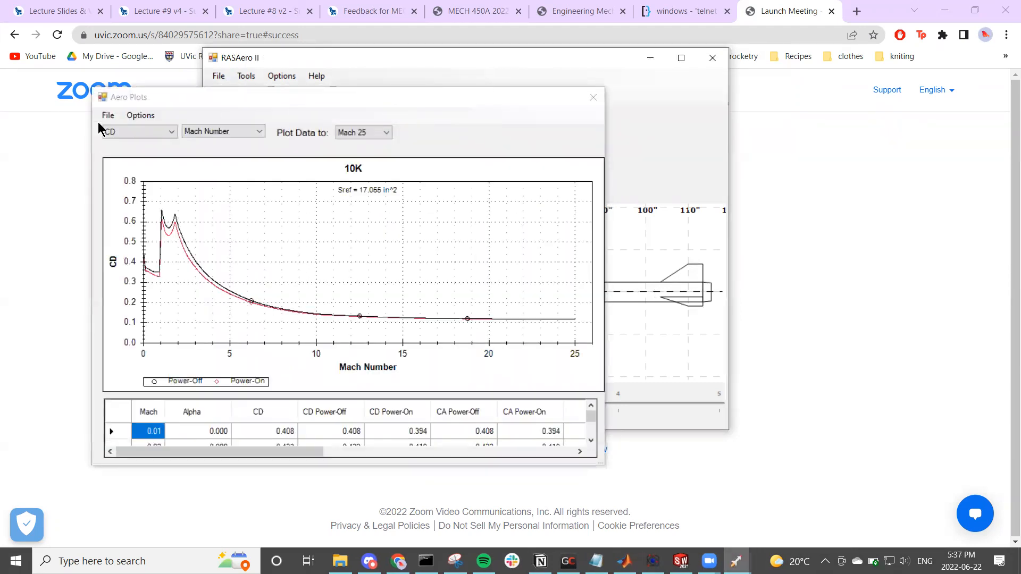
Step: Locate the option that exports the aero plot data to a CSV file, and close the Aero Plots window without exporting
left_click(107, 117)
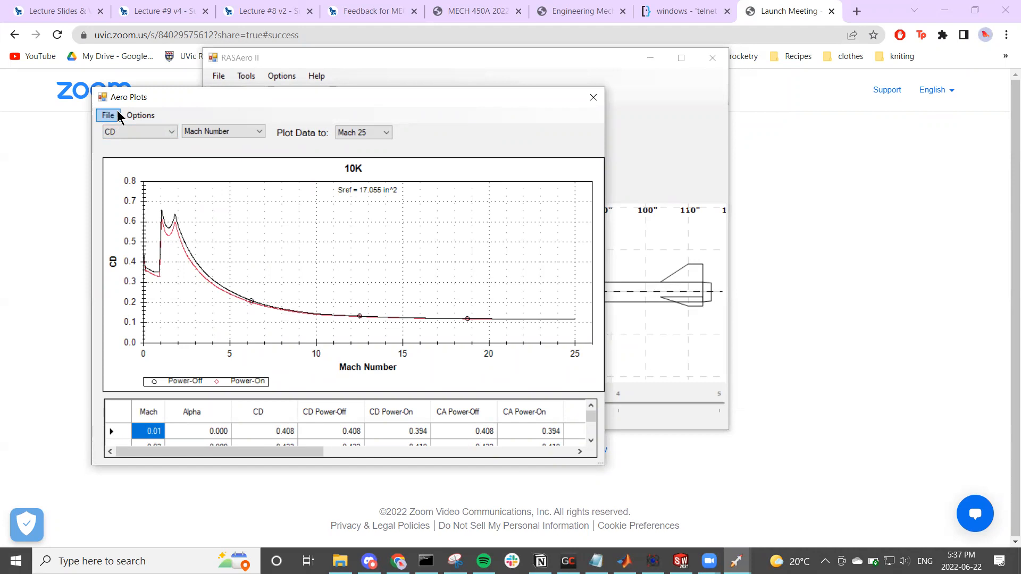
left_click_drag(137, 98, 238, 93)
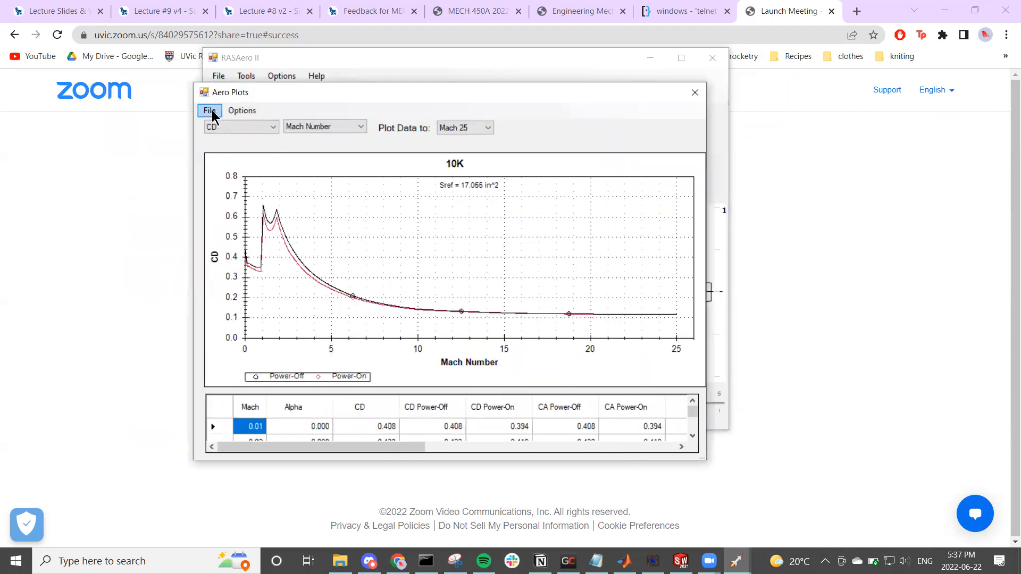
left_click(210, 111)
mouse_move(218, 130)
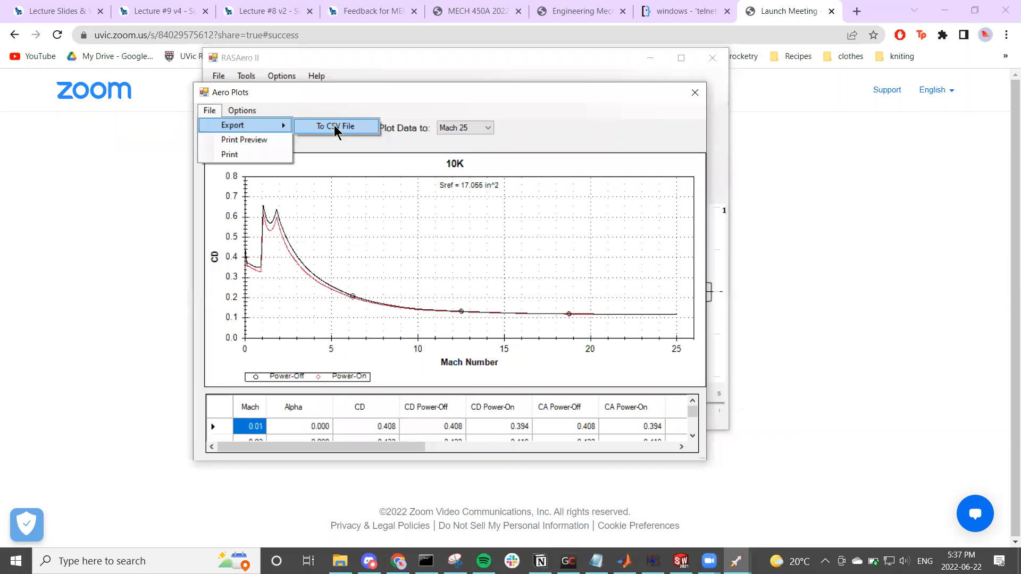
left_click(698, 96)
left_click(696, 95)
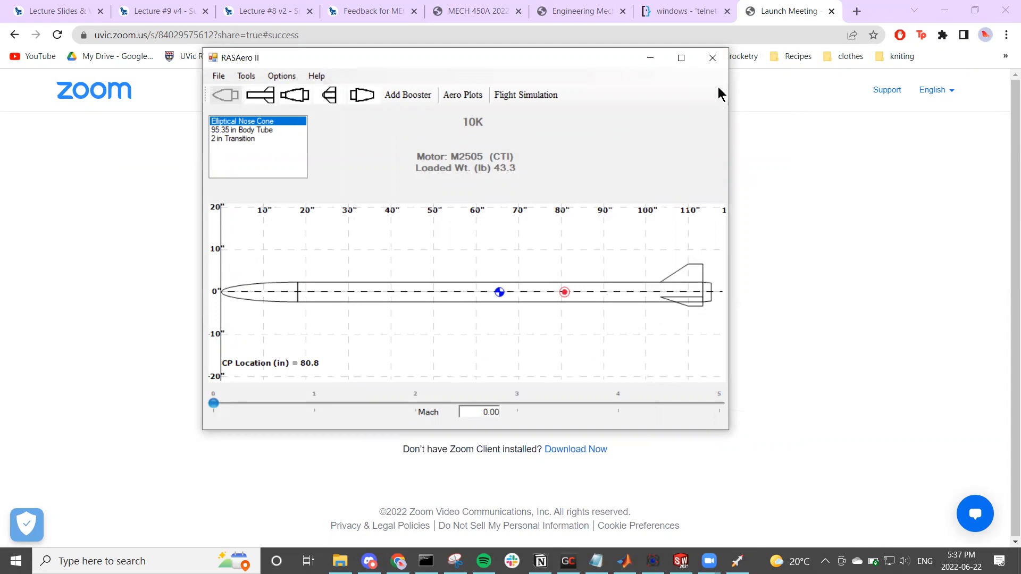
Step: Close RASAero II, clear the other windows off the desktop, and open the Xenia(22-06-22) folder
left_click(712, 53)
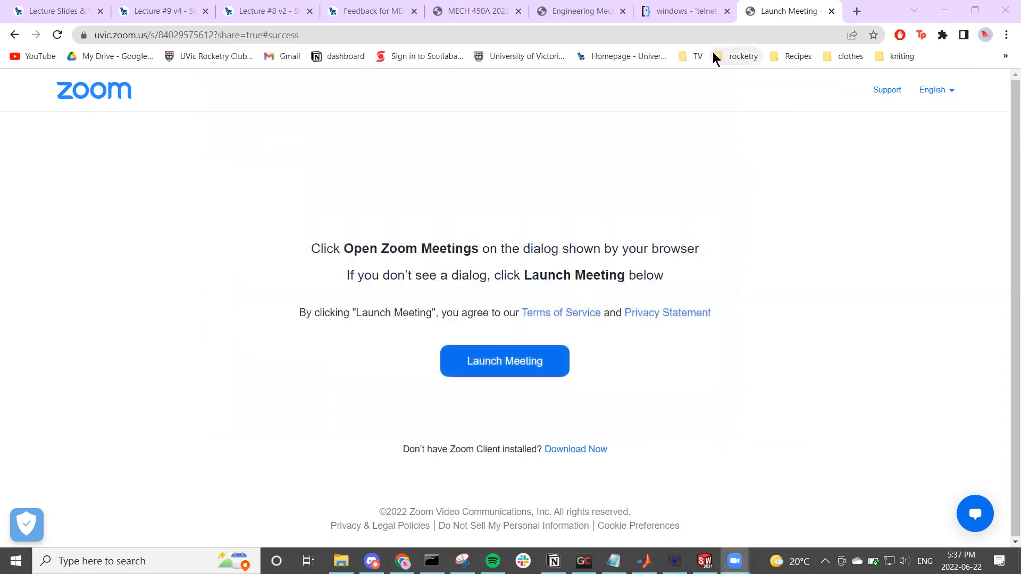
left_click(936, 12)
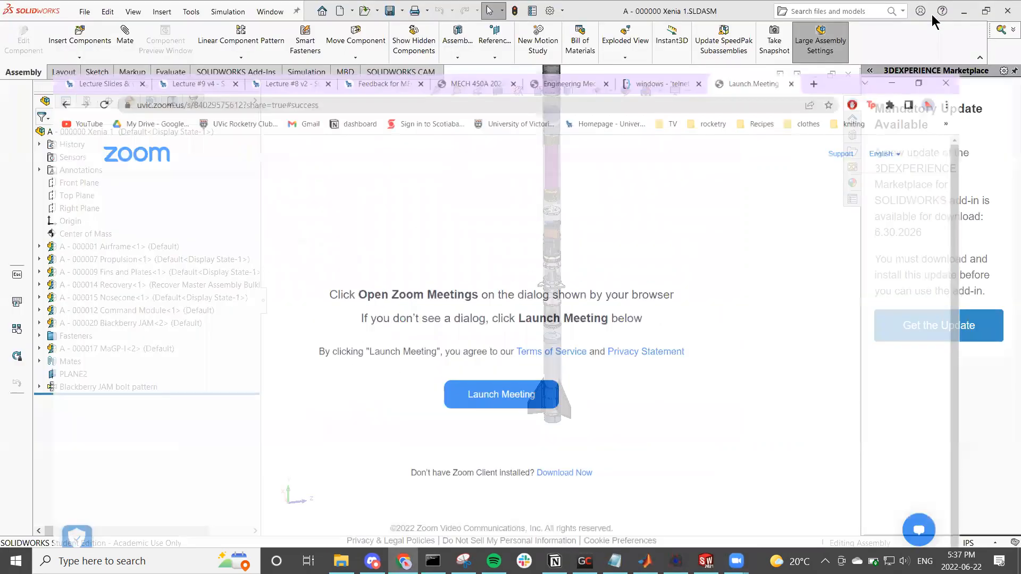
left_click(963, 10)
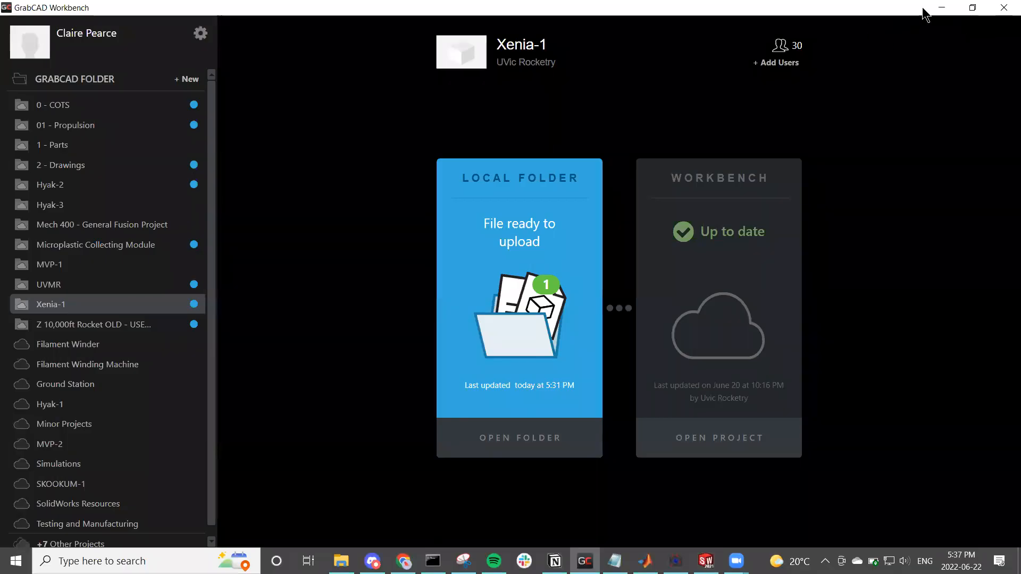
left_click(936, 13)
left_click_drag(173, 96, 194, 98)
mouse_move(194, 96)
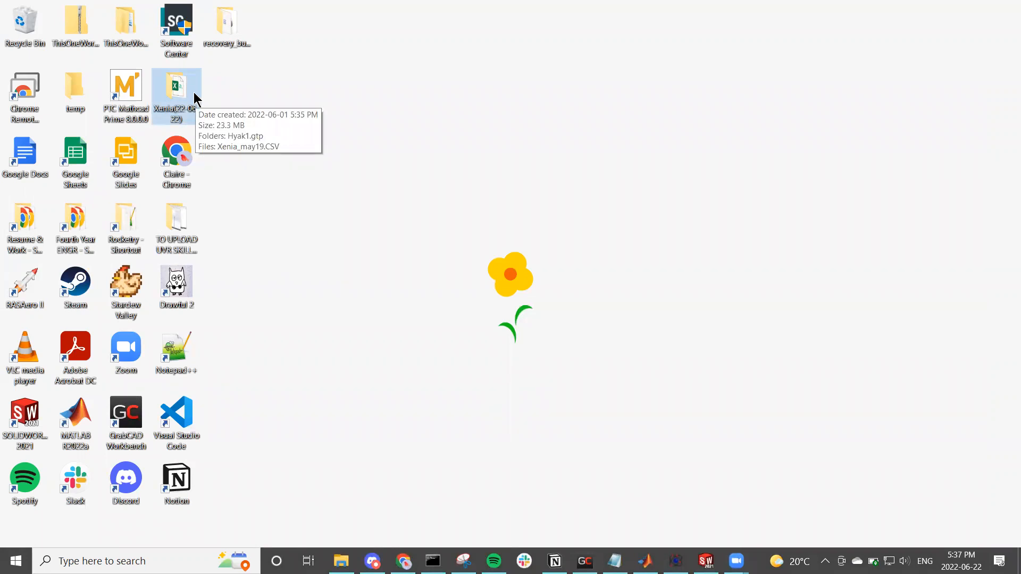
double_click(193, 93)
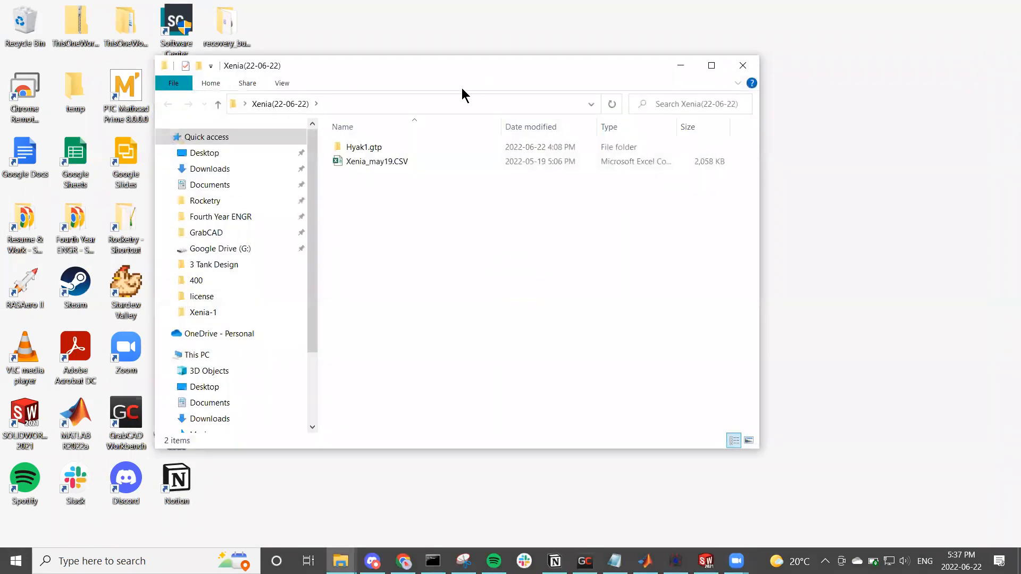
left_click_drag(405, 63, 543, 103)
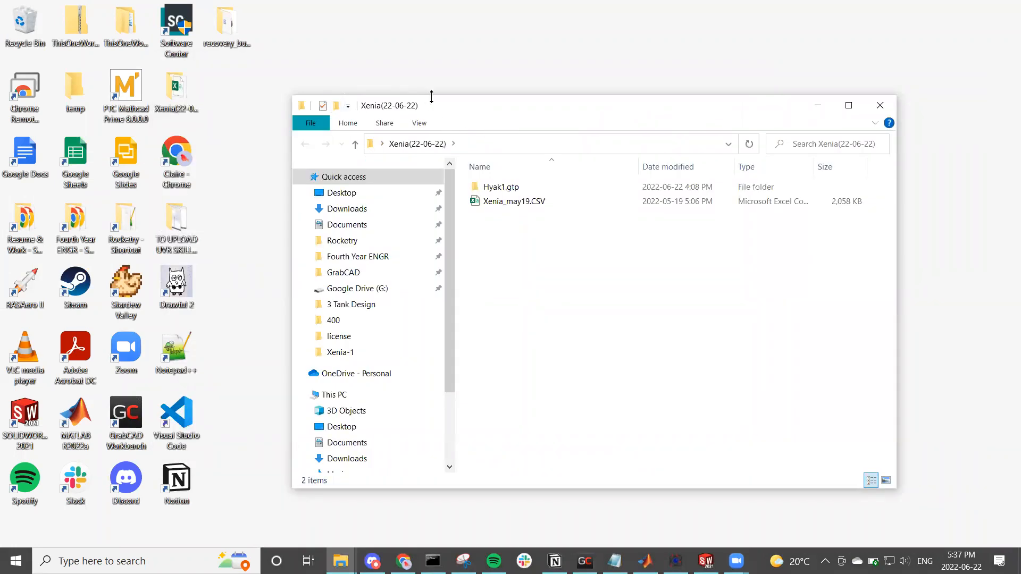
Step: Open the exported RASAero data file Xenia_may19.CSV from the Xenia(22-06-22) folder in Excel
left_click(500, 188)
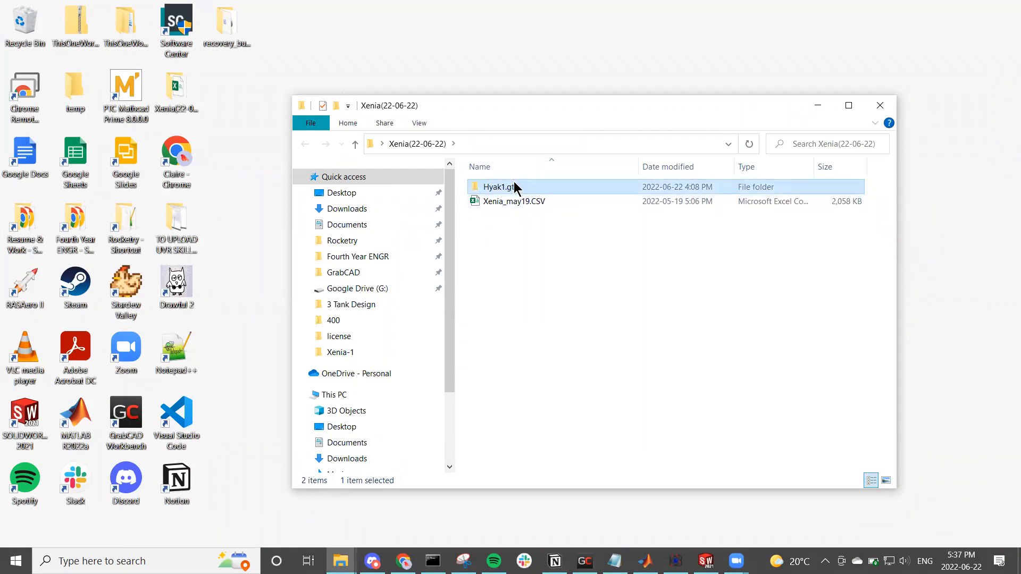
mouse_move(514, 187)
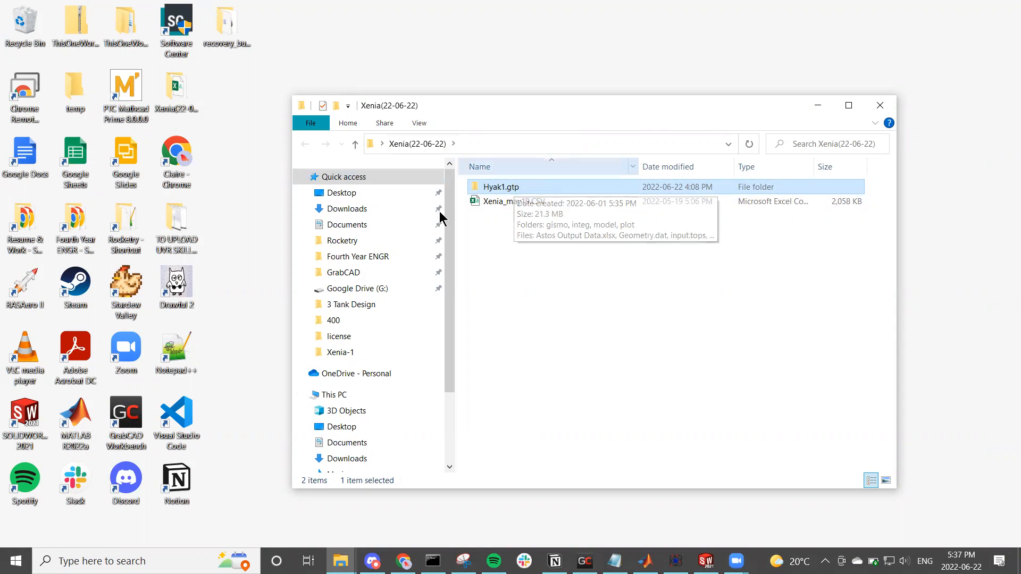
left_click(513, 202)
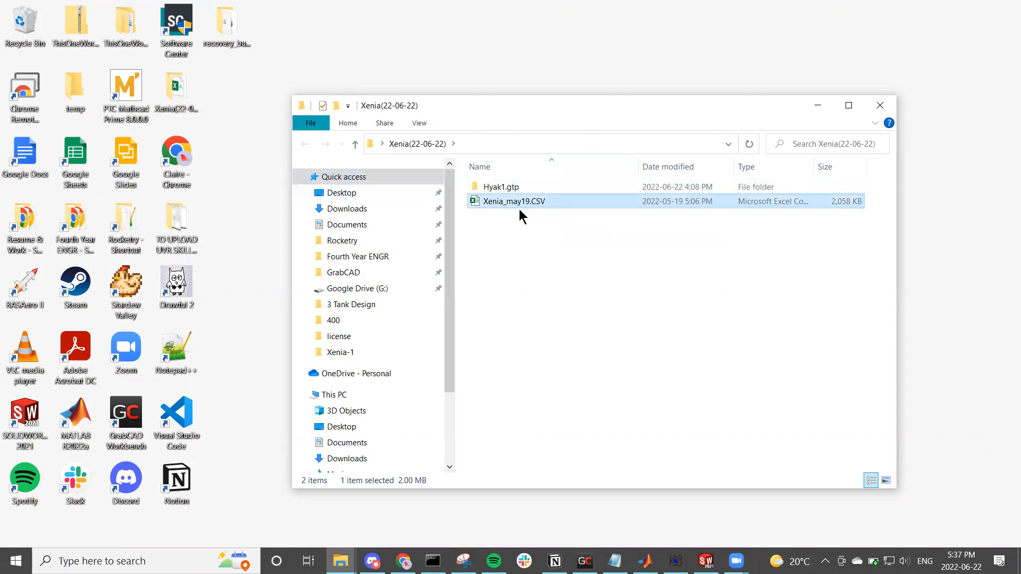
mouse_move(521, 202)
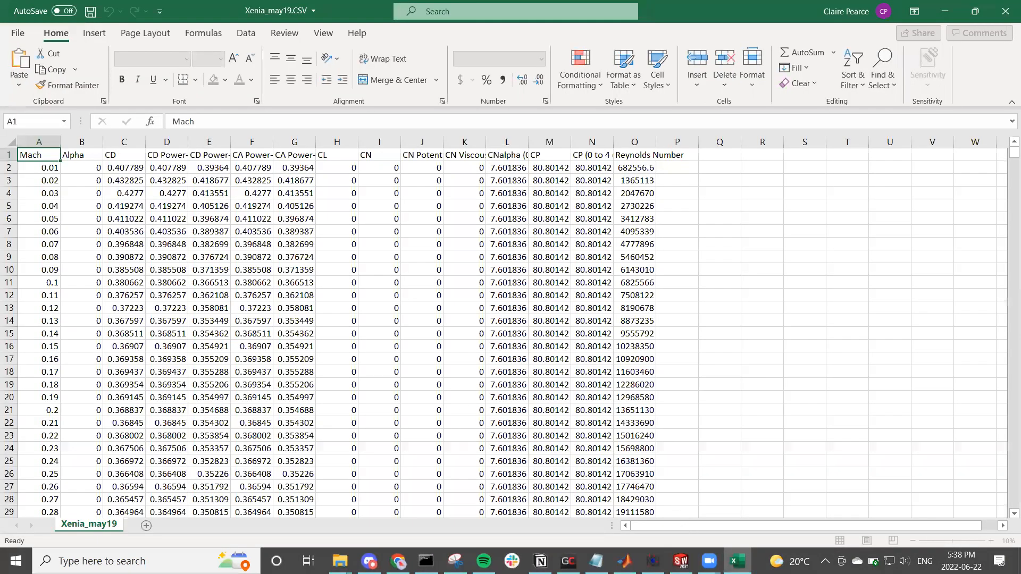
Step: Return to the project folder and open Hyak1_Input-Data.xls from the model subfolder of Hyak1.gtp
left_click(422, 505)
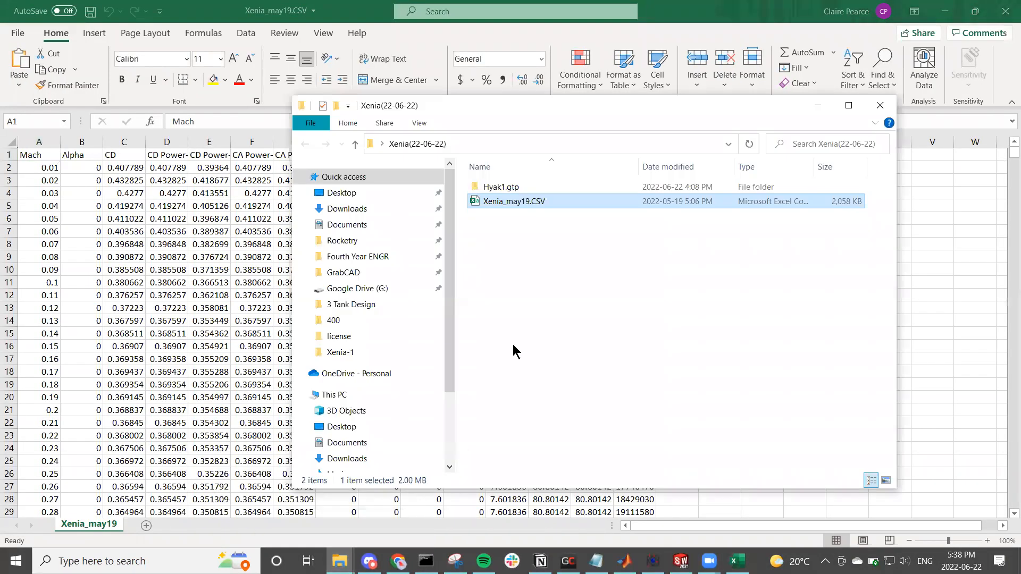
double_click(596, 188)
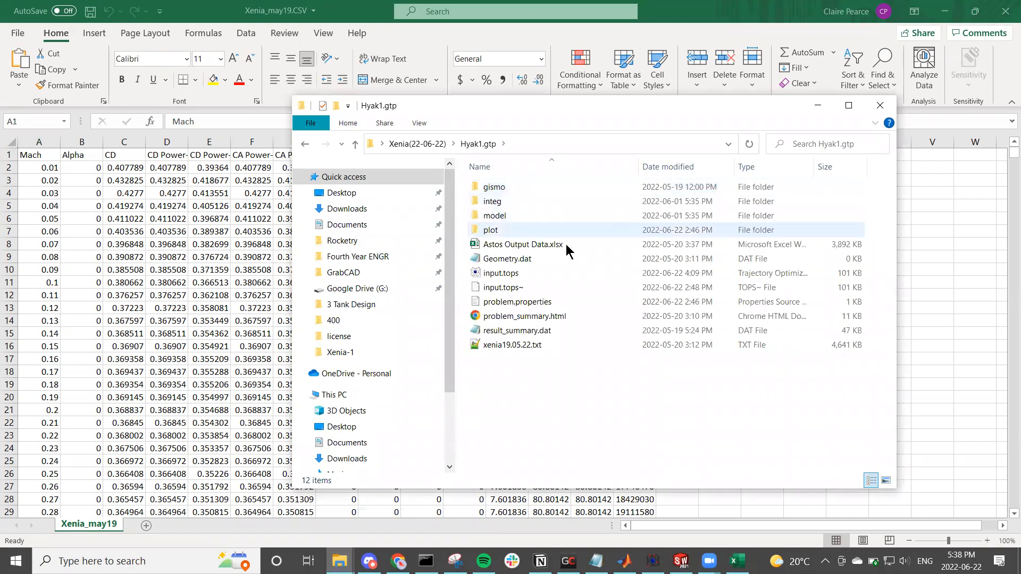
double_click(490, 216)
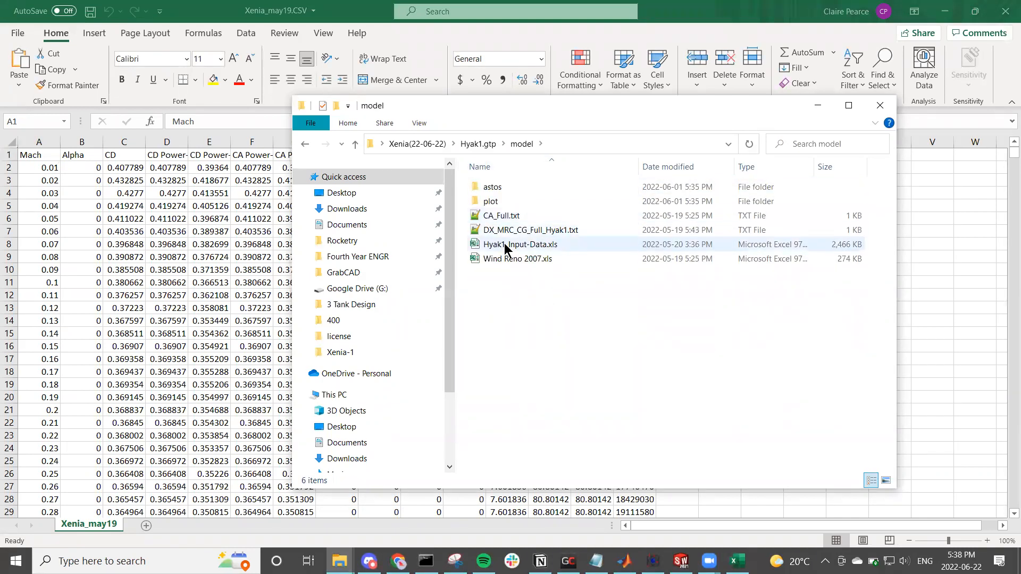
double_click(504, 245)
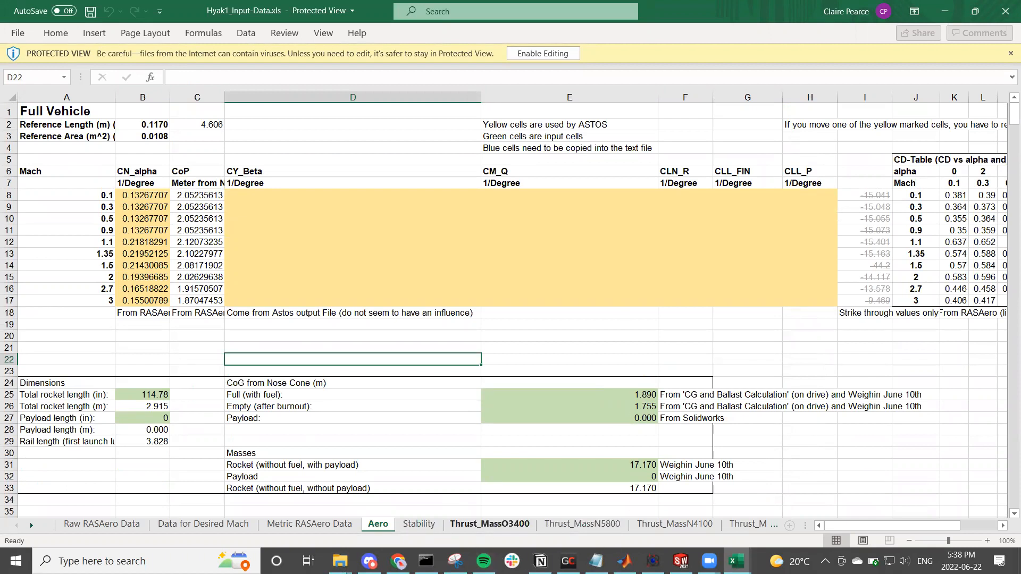
Step: Switch back to Xenia_may19.CSV and copy its entire data range, including the header row
mouse_move(736, 560)
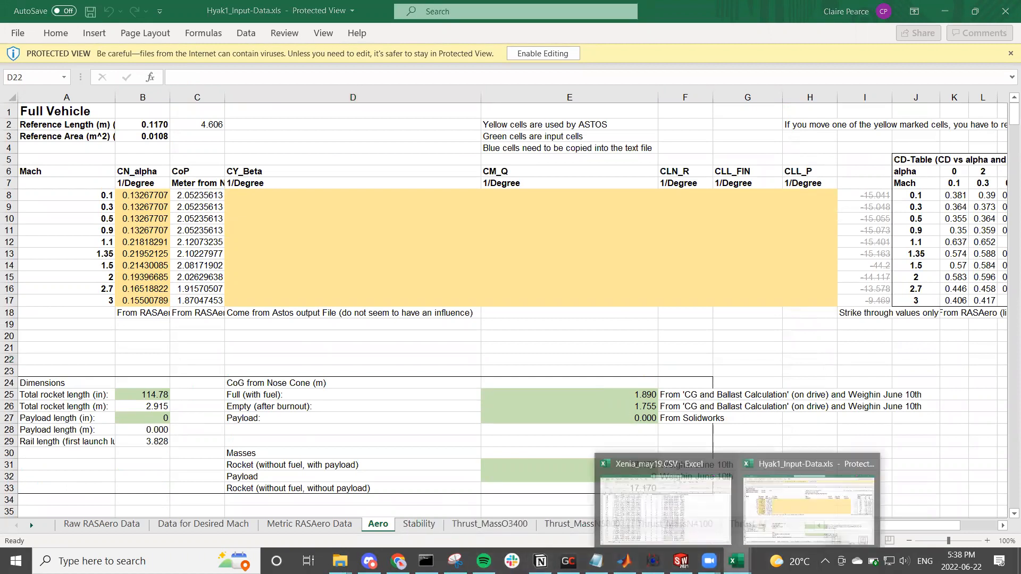
left_click(666, 530)
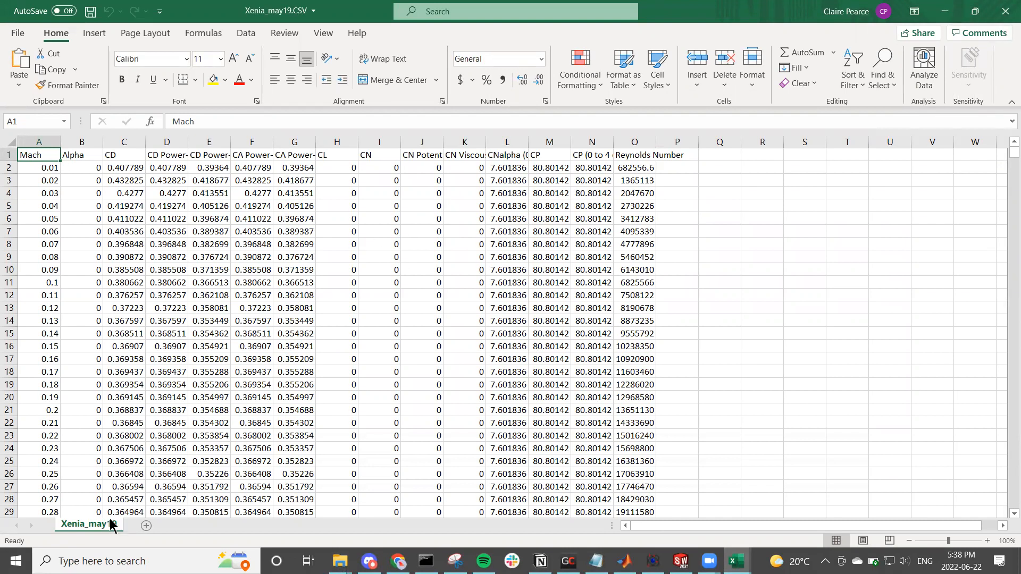
left_click(81, 157)
key("Right")
key("Right")
key("Right")
key("Right")
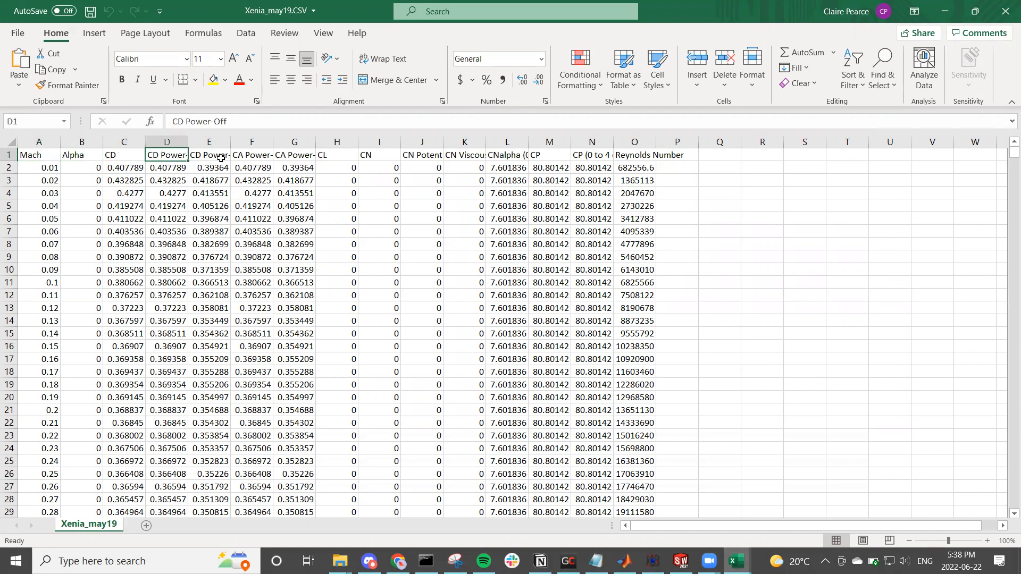
left_click(45, 165)
key("ctrl+a")
key("ctrl+Home")
key("ctrl+shift+End")
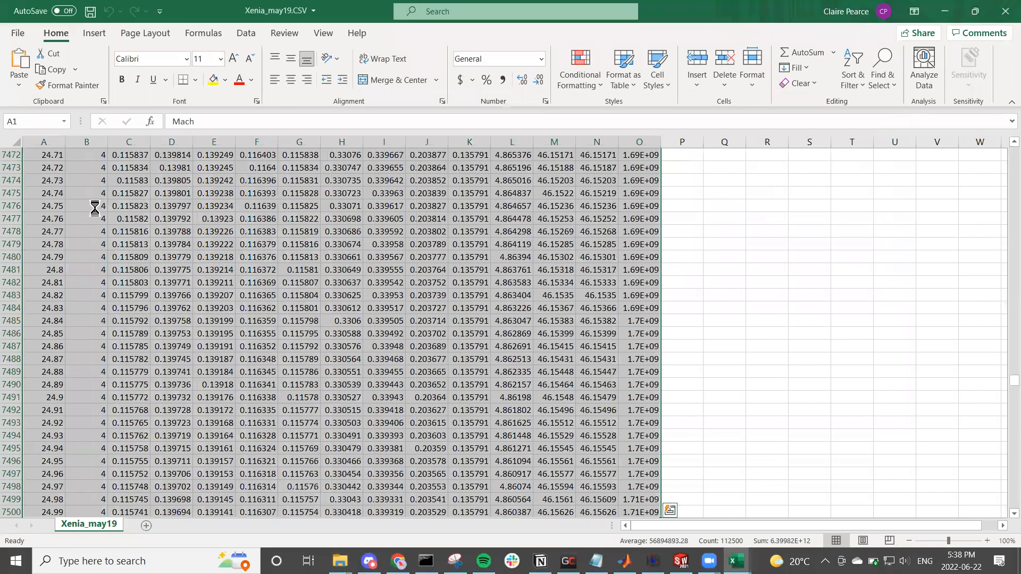
key("ctrl+c")
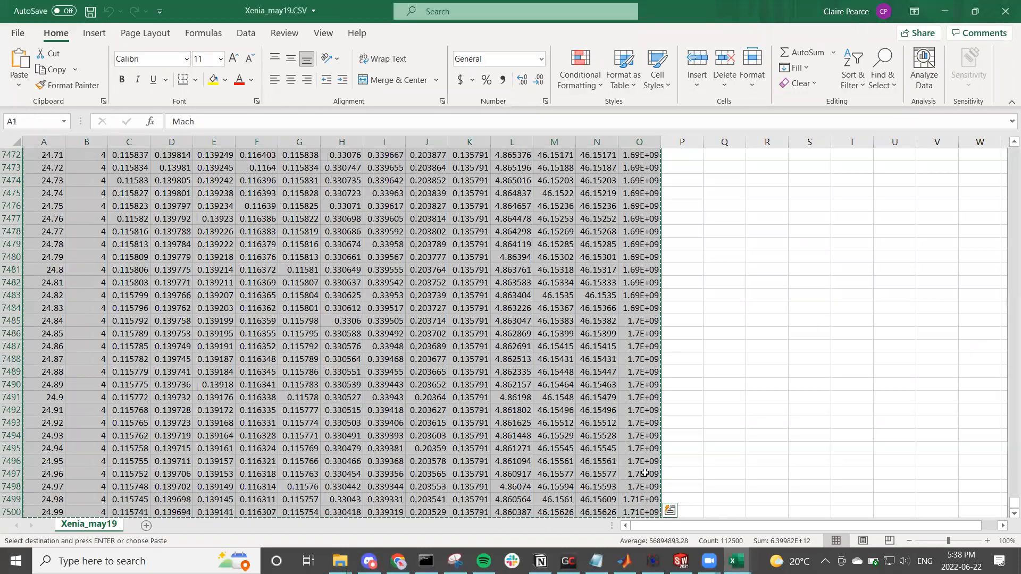
Step: Enable editing in Hyak1_Input-Data.xls and paste the copied data into the Raw RASAero Data sheet starting at cell A1
left_click(736, 561)
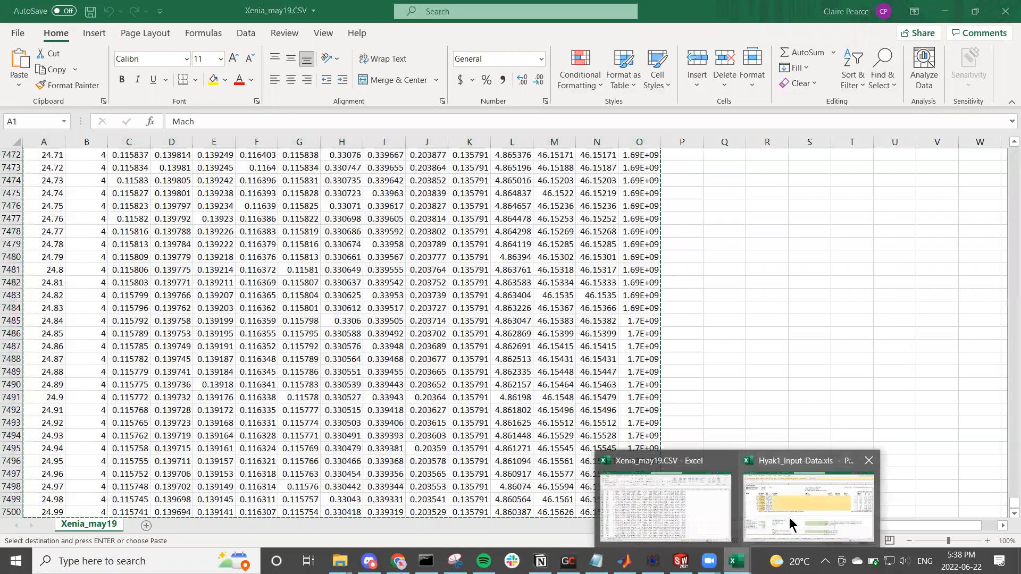
left_click(789, 518)
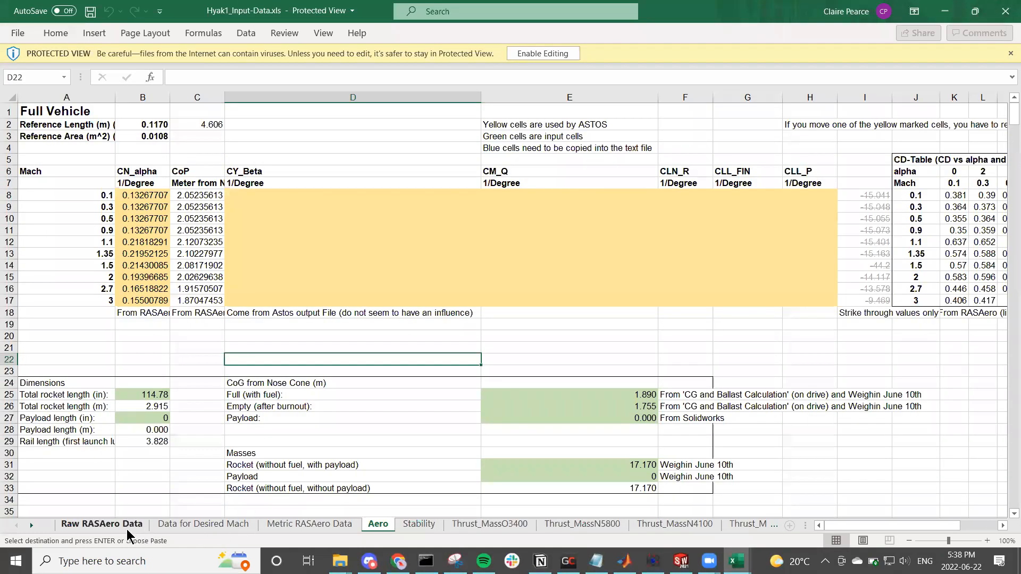
left_click(101, 524)
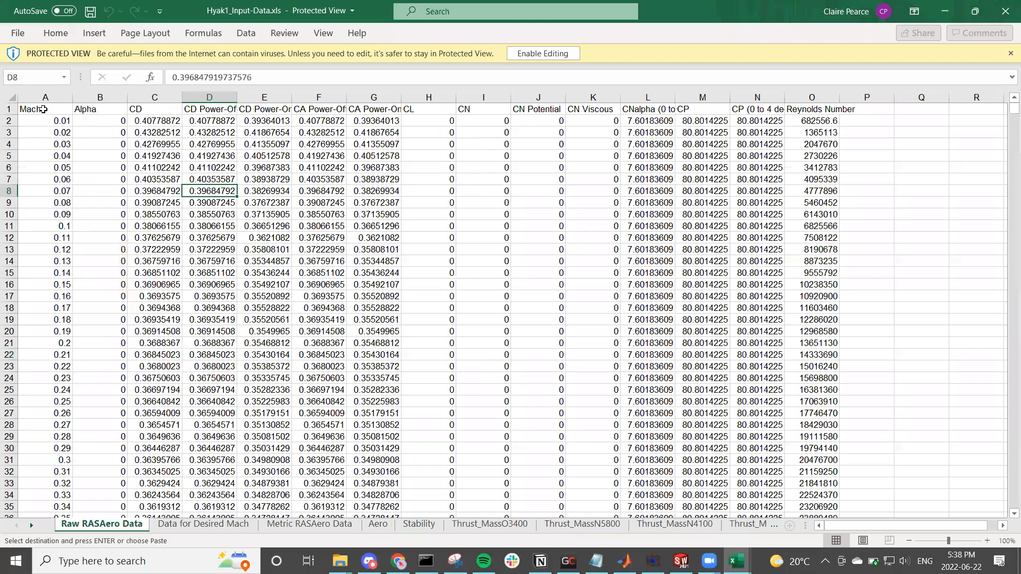
left_click(44, 109)
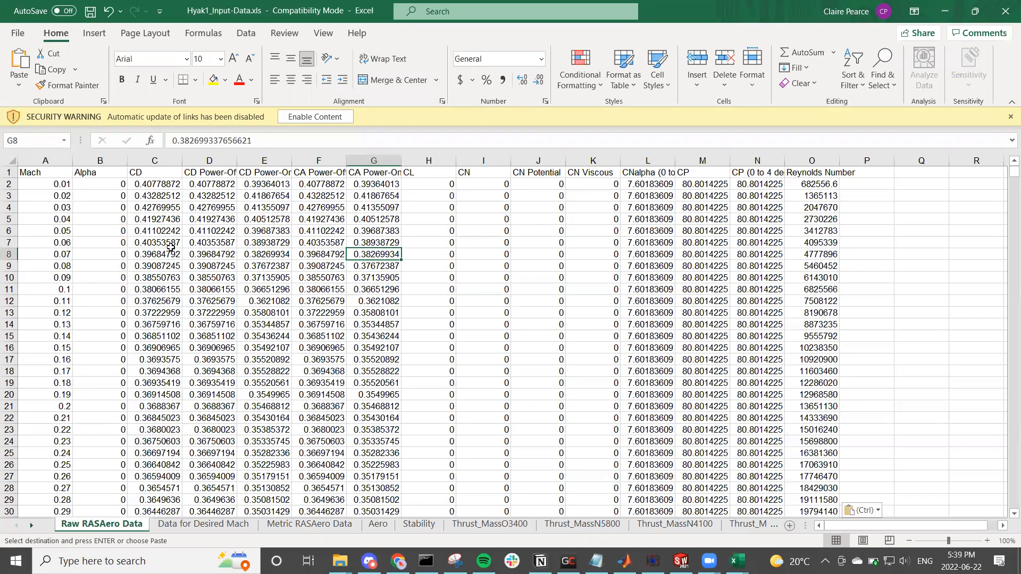
Step: End the copy mode and save Hyak1_Input-Data.xls in its current format, continuing past the compatibility checker
left_click(173, 274)
key("Escape")
key("ctrl+s")
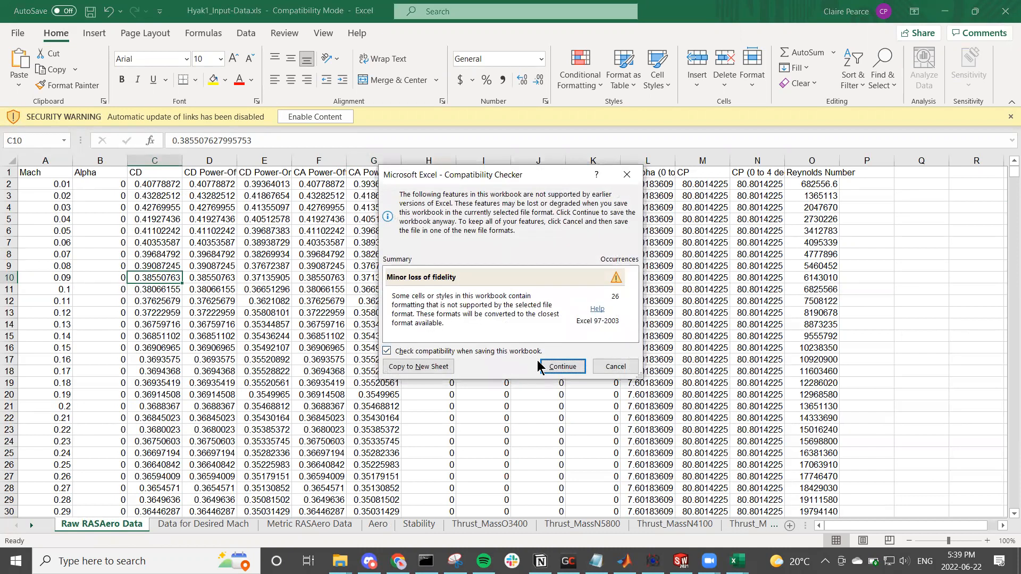
left_click_drag(528, 175, 541, 113)
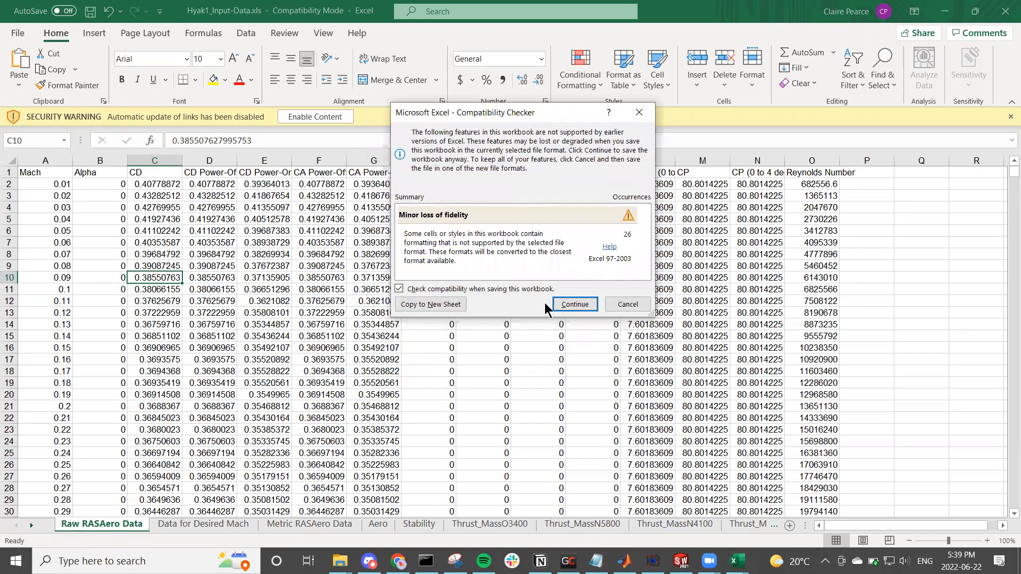
left_click(561, 302)
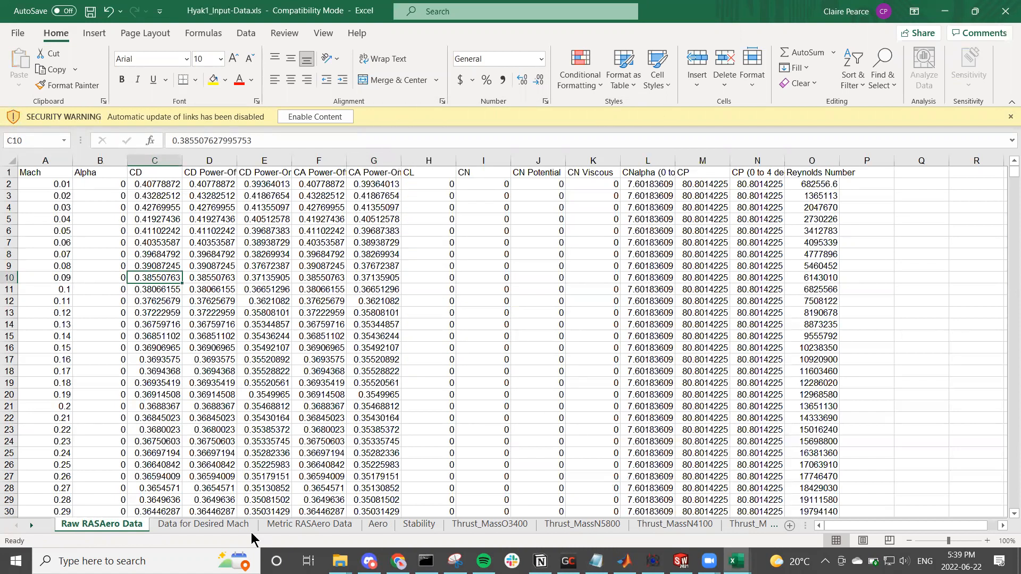
Step: Review the Data for Desired Mach and Metric RASAero Data sheets
left_click(230, 528)
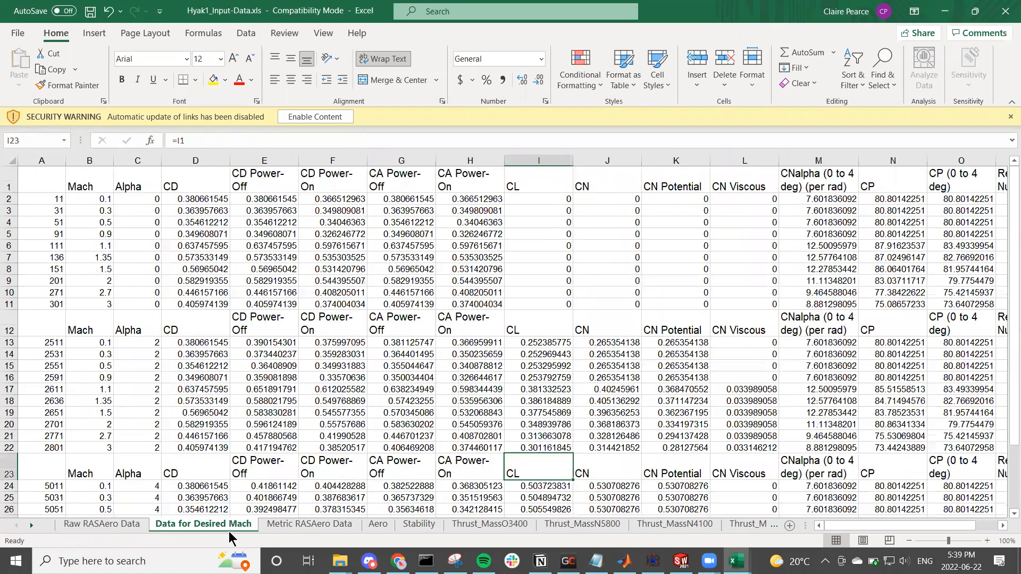
left_click(287, 529)
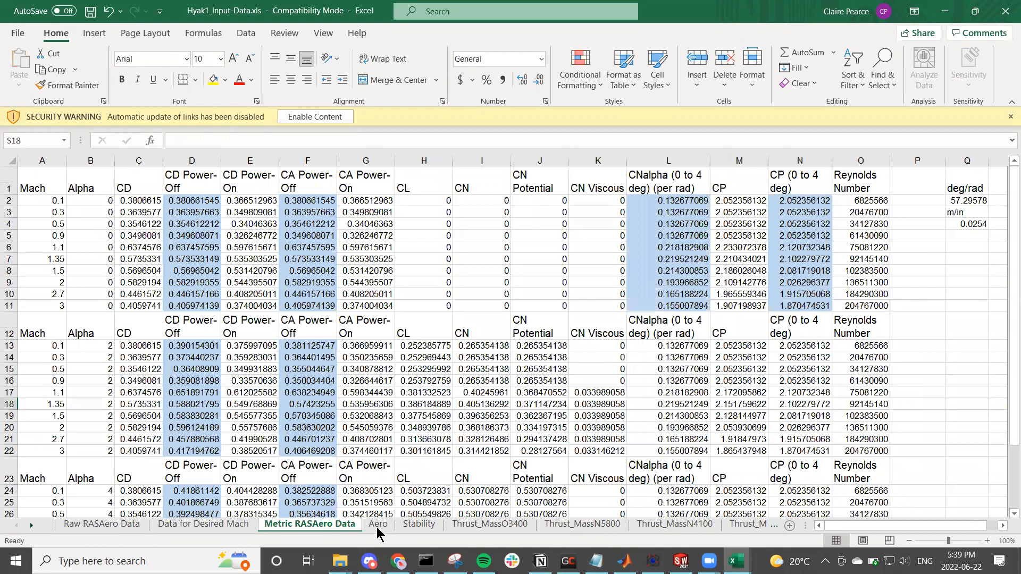
Step: Open the Aero sheet and review its Full Vehicle, Dimensions, CoG, Masses and Parachute sections
left_click(378, 526)
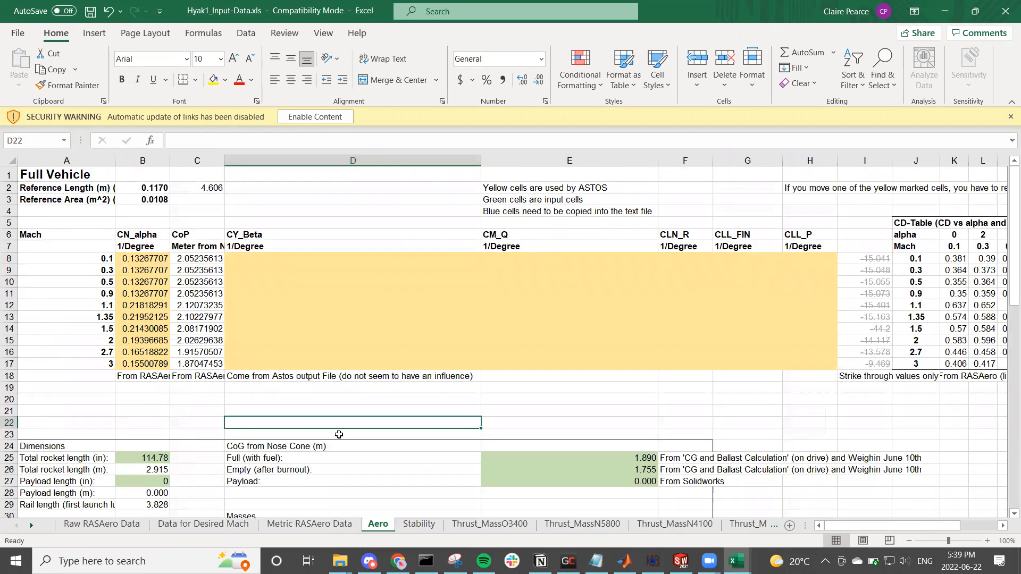
scroll(312, 394, "down", 3)
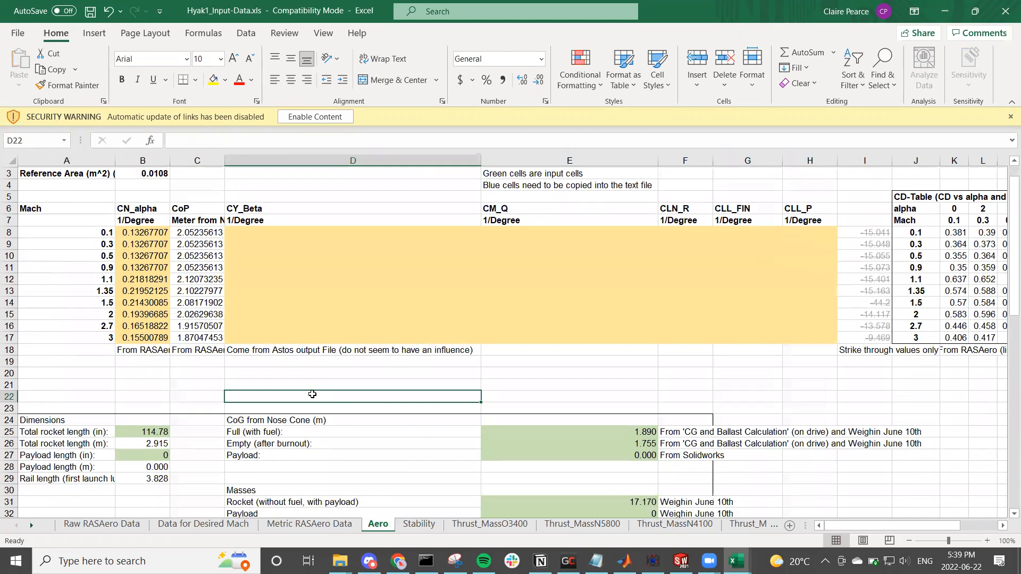
scroll(311, 394, "up", 3)
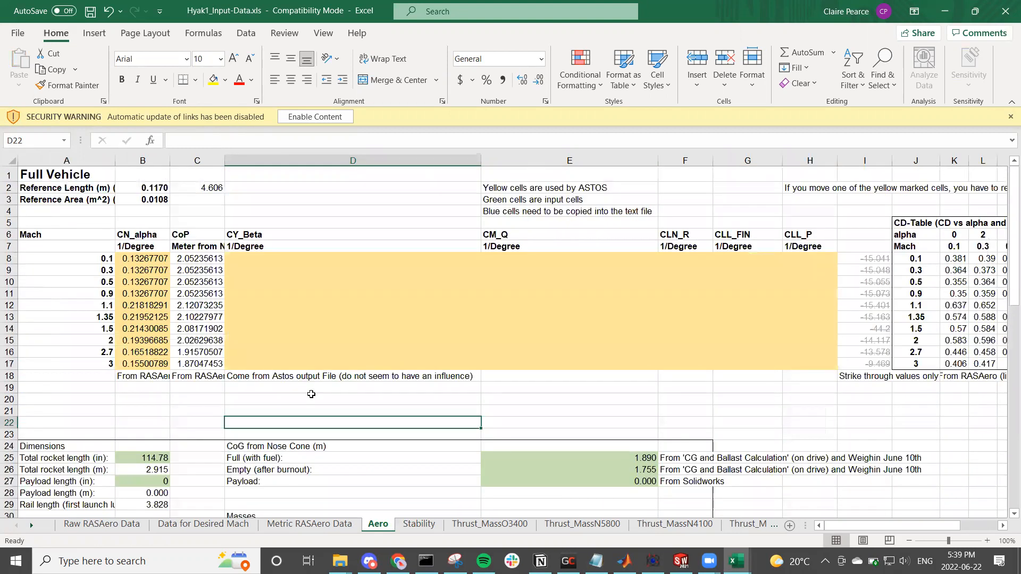
scroll(311, 394, "down", 4)
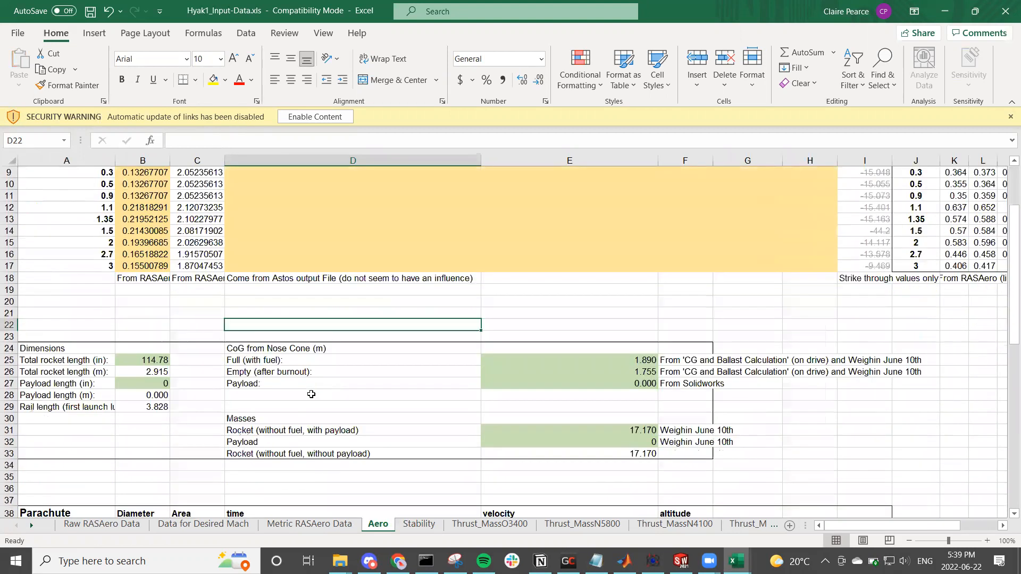
scroll(407, 375, "down", 5)
scroll(406, 375, "up", 5)
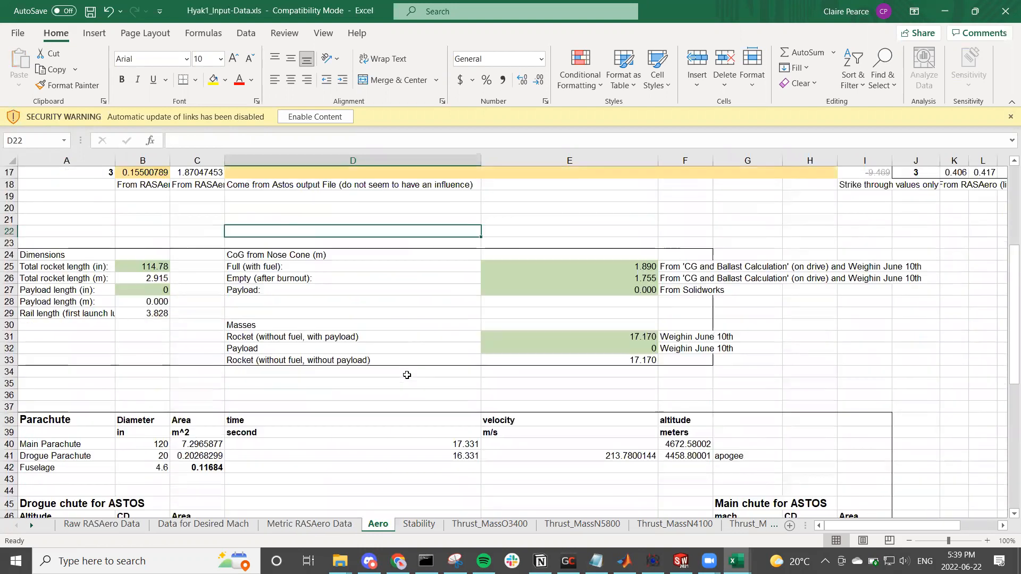
scroll(407, 374, "up", 2)
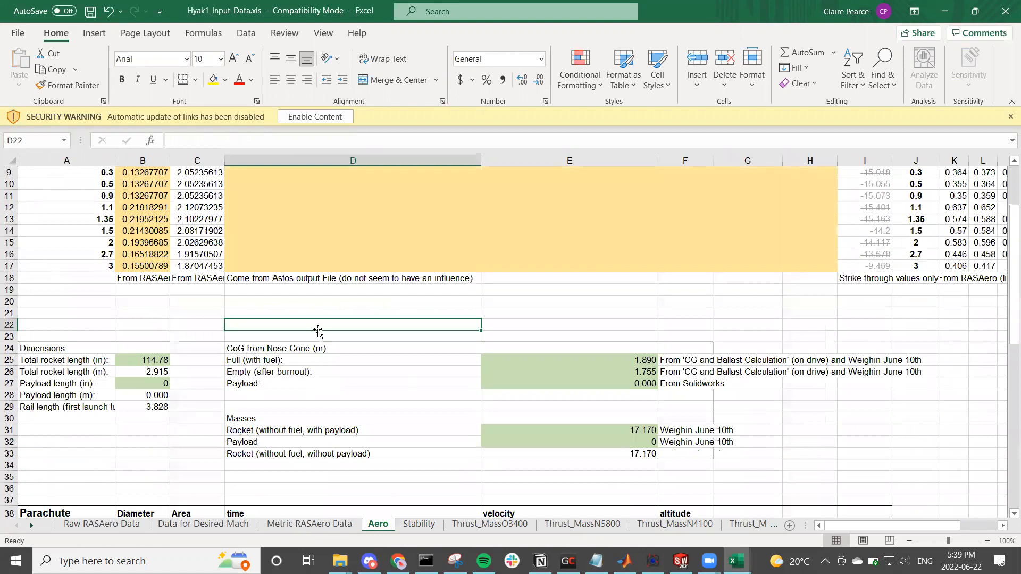
Step: In the SOLIDWORKS Xenia assembly, measure the distance between the boat tail's bottom edge and the nose cone tip
left_click(132, 359)
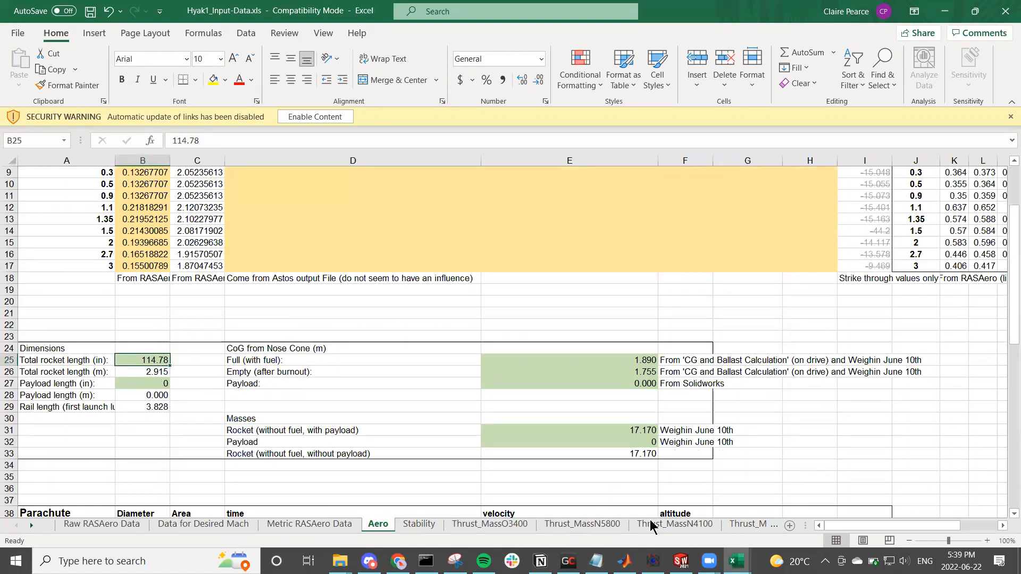
left_click(681, 561)
scroll(553, 418, "down", 8)
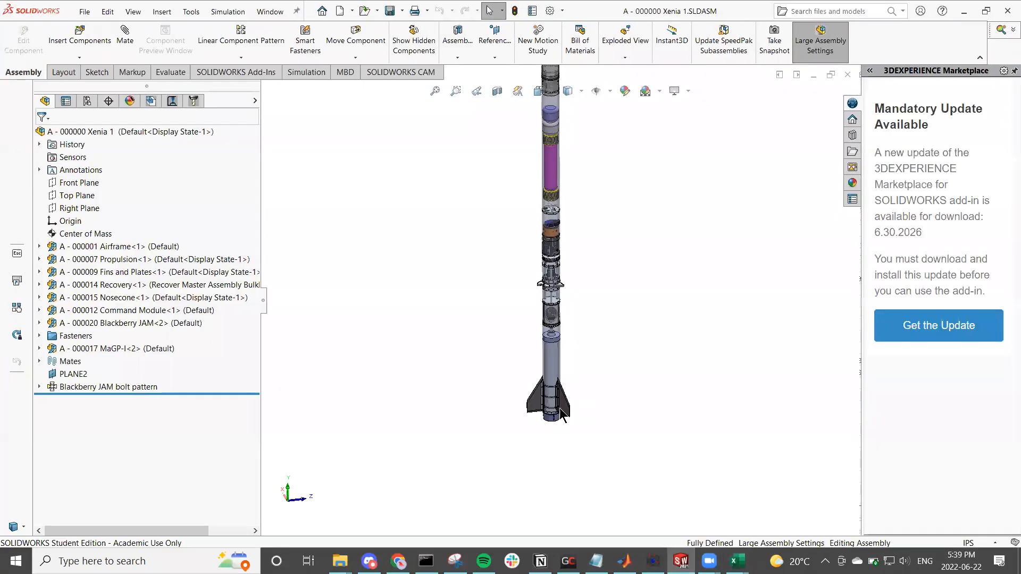
left_click(534, 416)
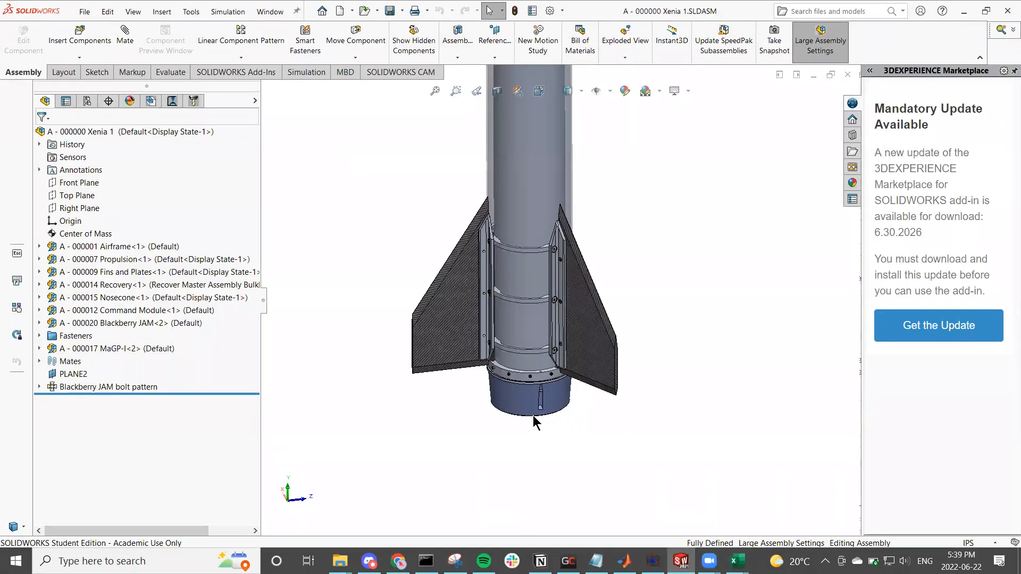
scroll(325, 420, "up", 5)
scroll(325, 425, "up", 5)
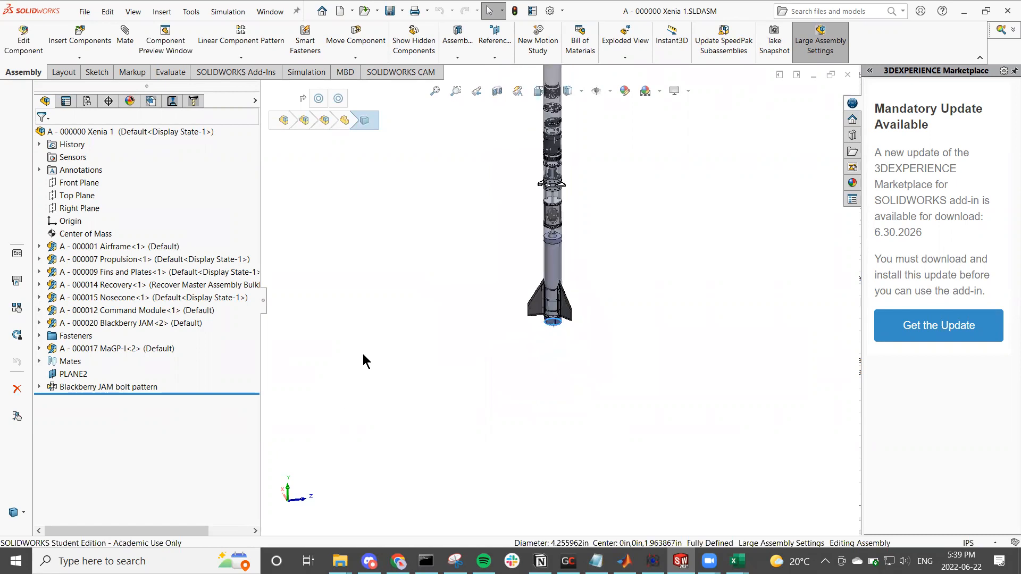
scroll(557, 135, "down", 2)
scroll(560, 171, "down", 7)
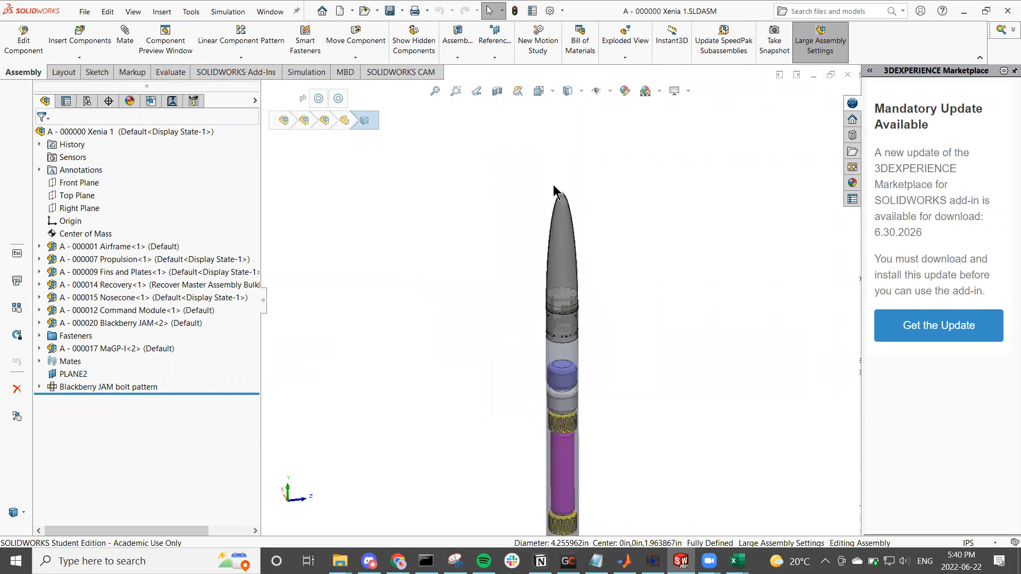
left_click(568, 218, "ctrl")
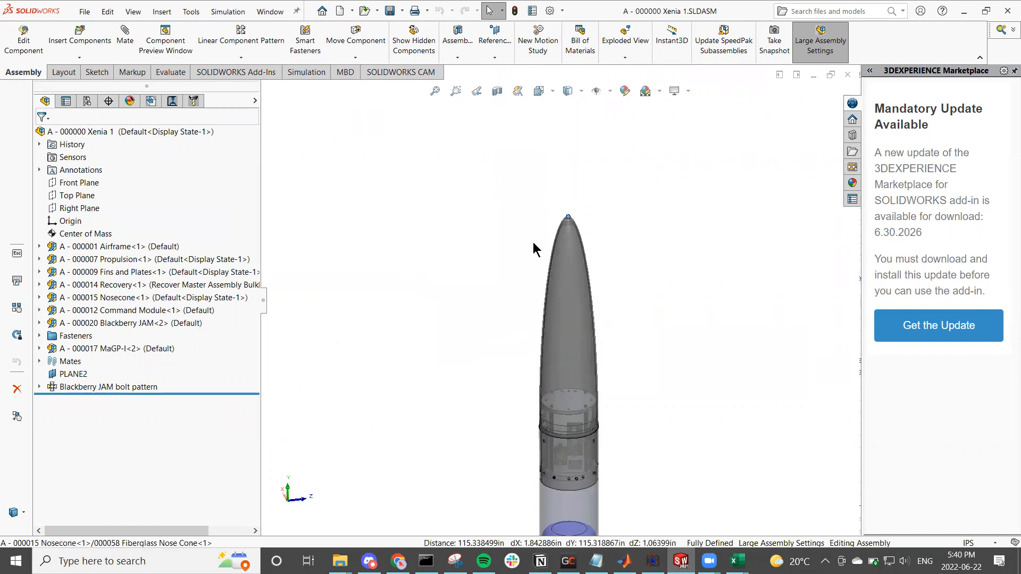
left_click(155, 74)
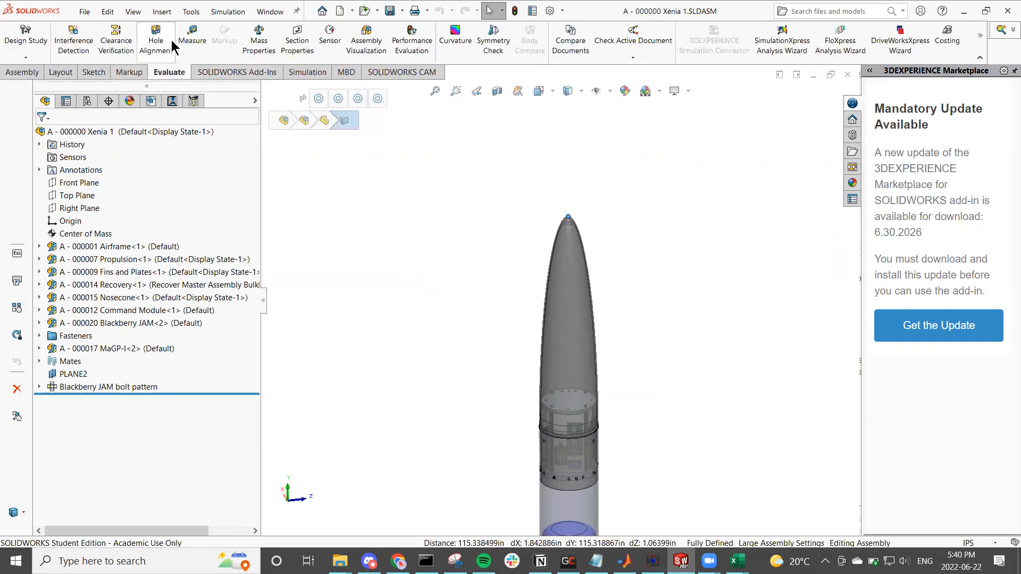
left_click(183, 40)
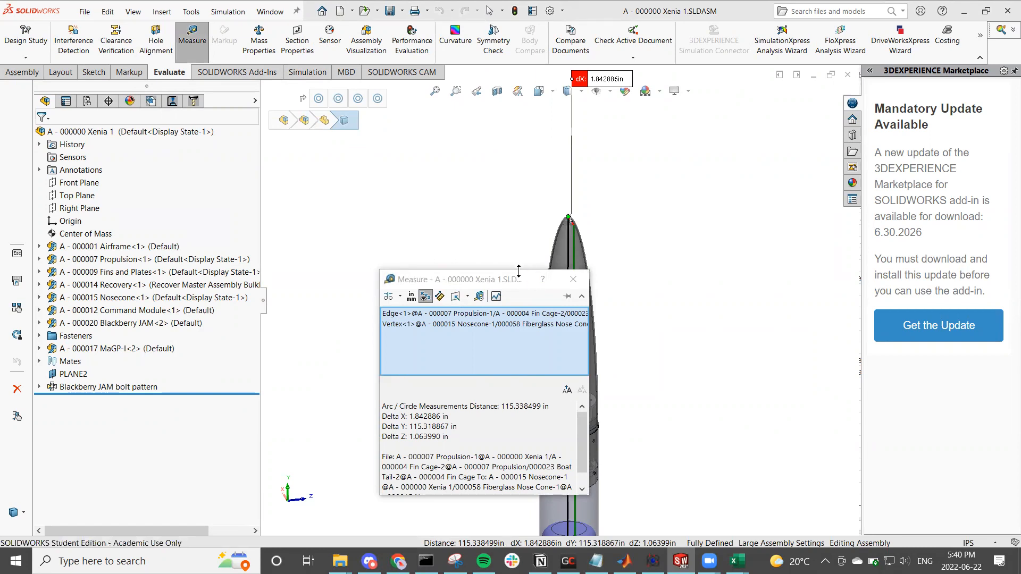
left_click_drag(506, 267, 404, 187)
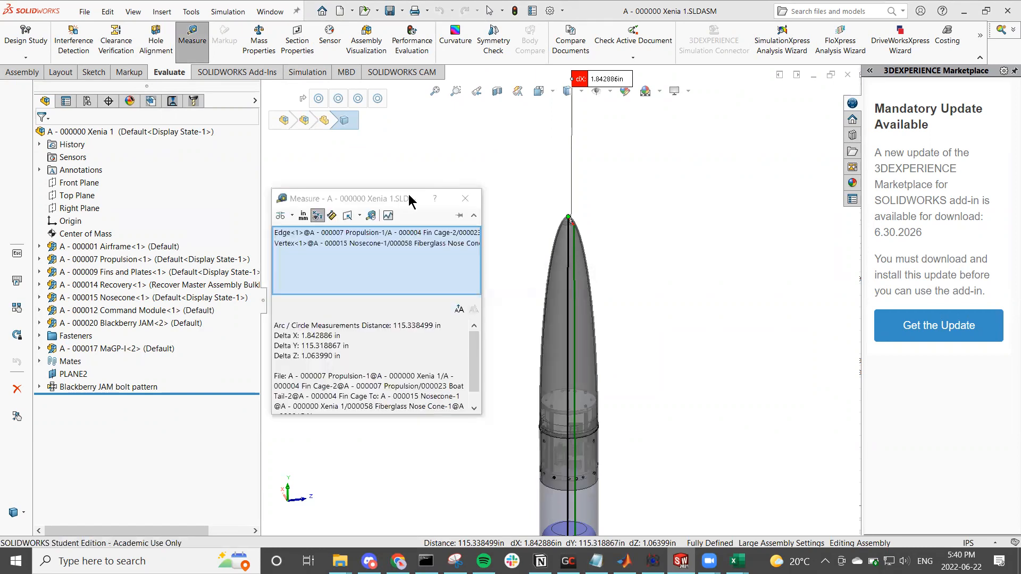
left_click(467, 195)
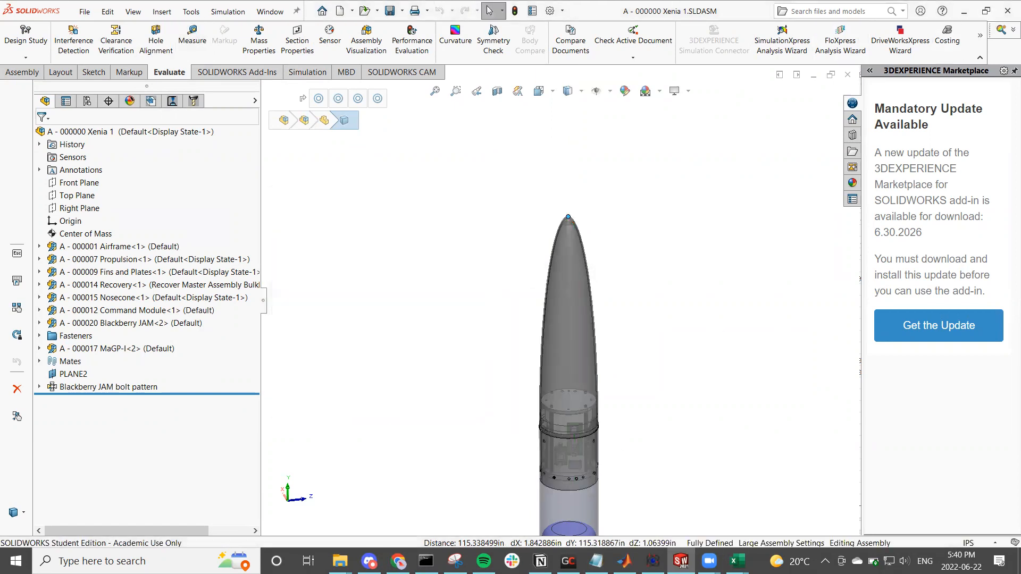
Step: Return to Hyak1_Input-Data.xls in Excel and set the total rocket length to 115.3 in on the Aero sheet
mouse_move(736, 561)
left_click(782, 504)
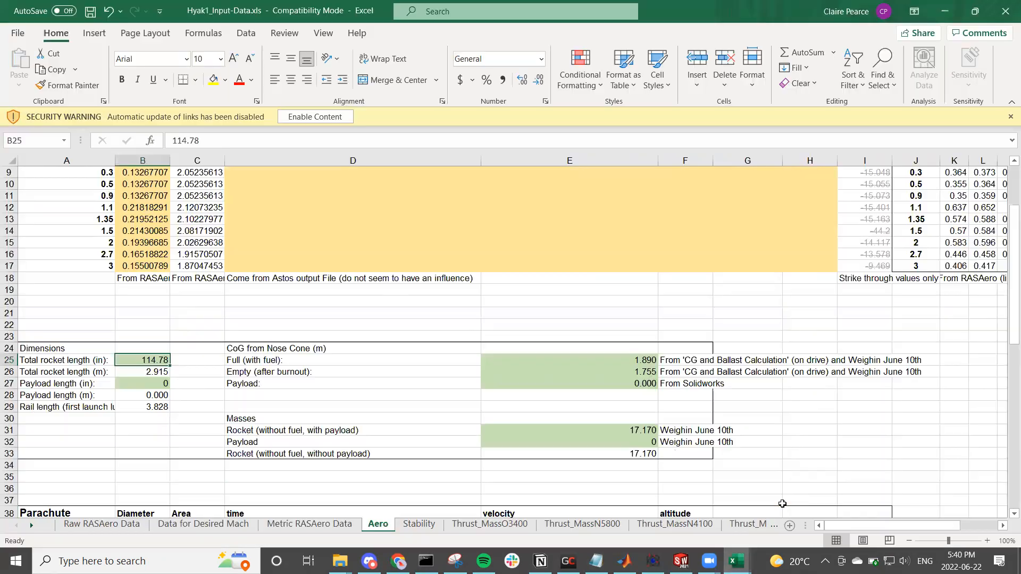
left_click(217, 382)
left_click(154, 357)
type("115.3")
key("Return")
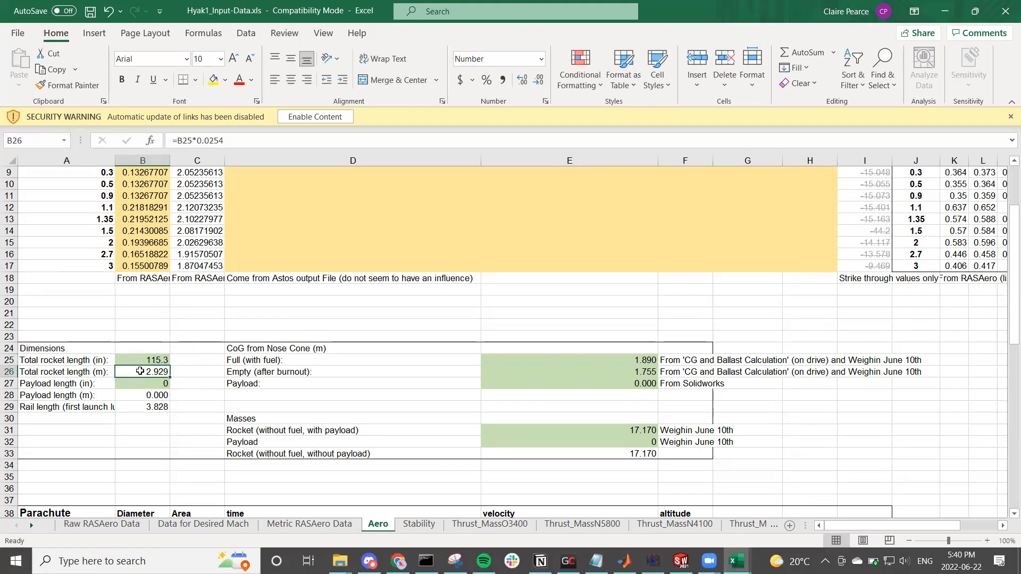
Step: Examine the payload length cells and the rail length formula in the Dimensions block
left_click(136, 384)
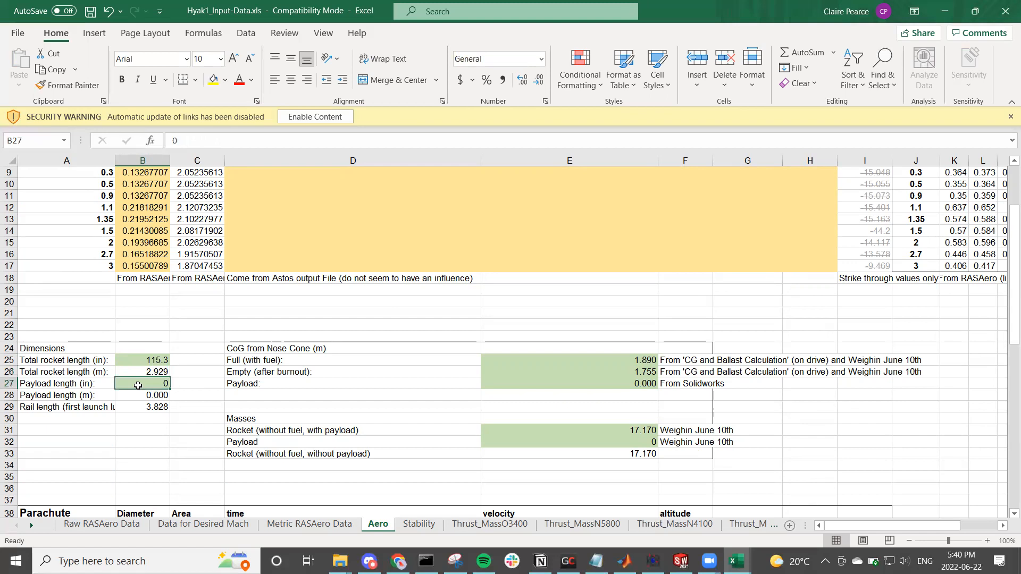
left_click(132, 400)
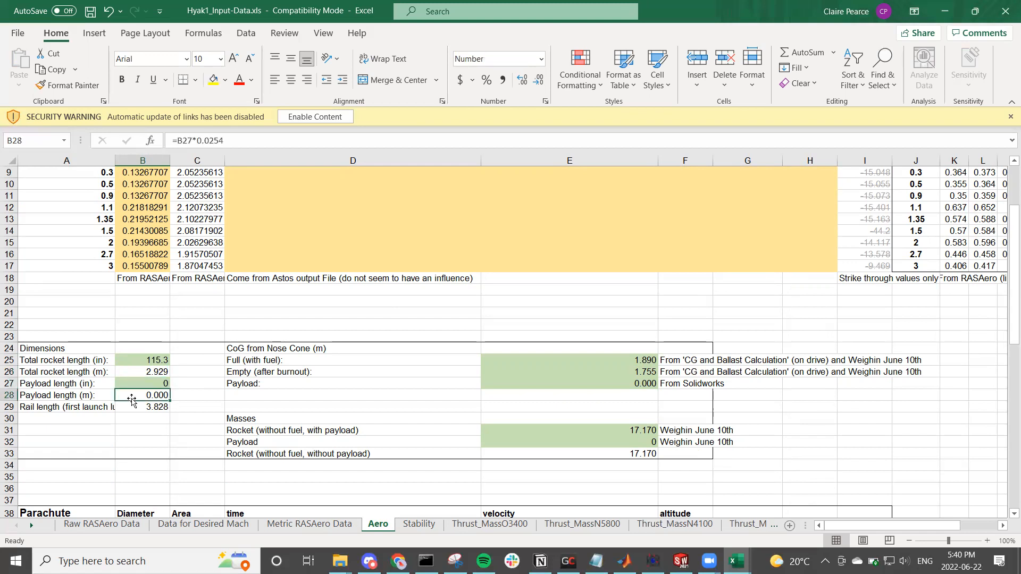
left_click(136, 384)
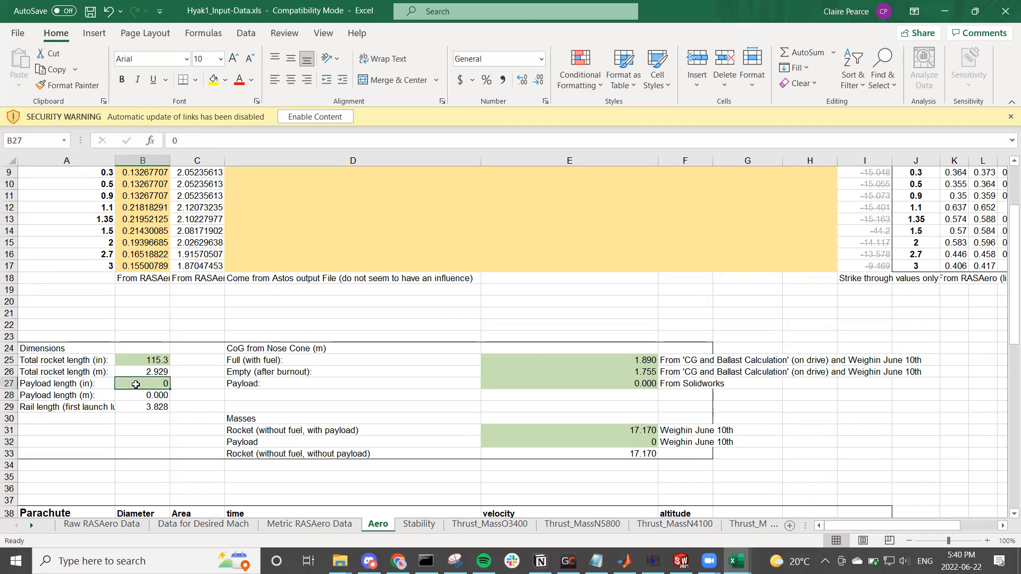
left_click(142, 398)
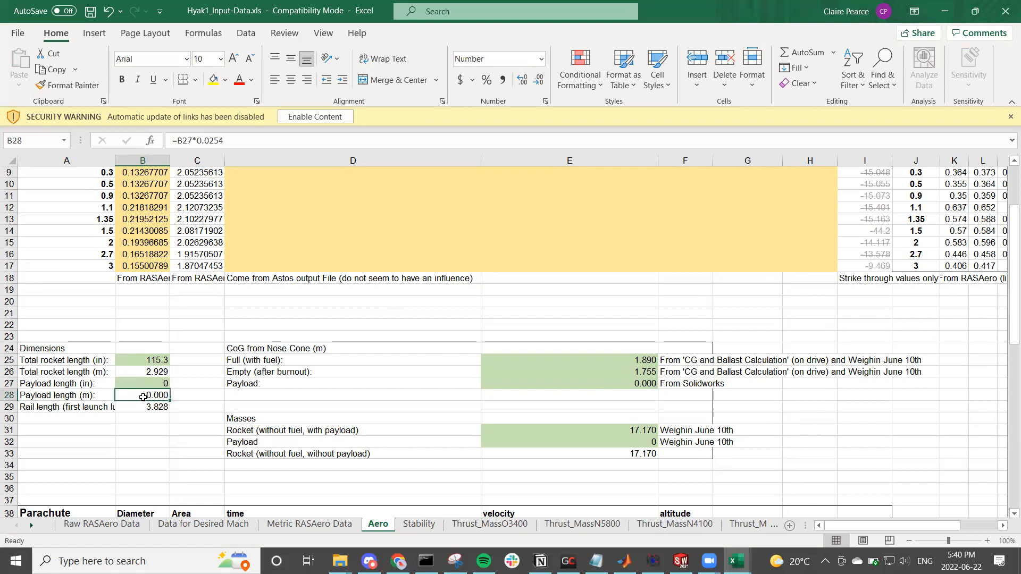
left_click(155, 382)
left_click(141, 392)
left_click(120, 453)
left_click(117, 408)
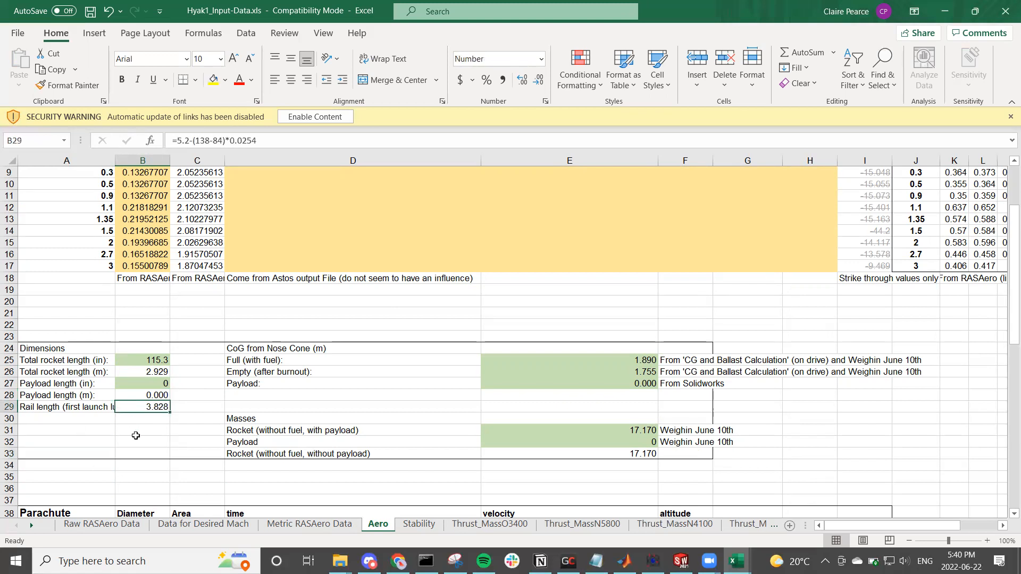
left_click(163, 444)
left_click(163, 407)
left_click(274, 137)
left_click(197, 360)
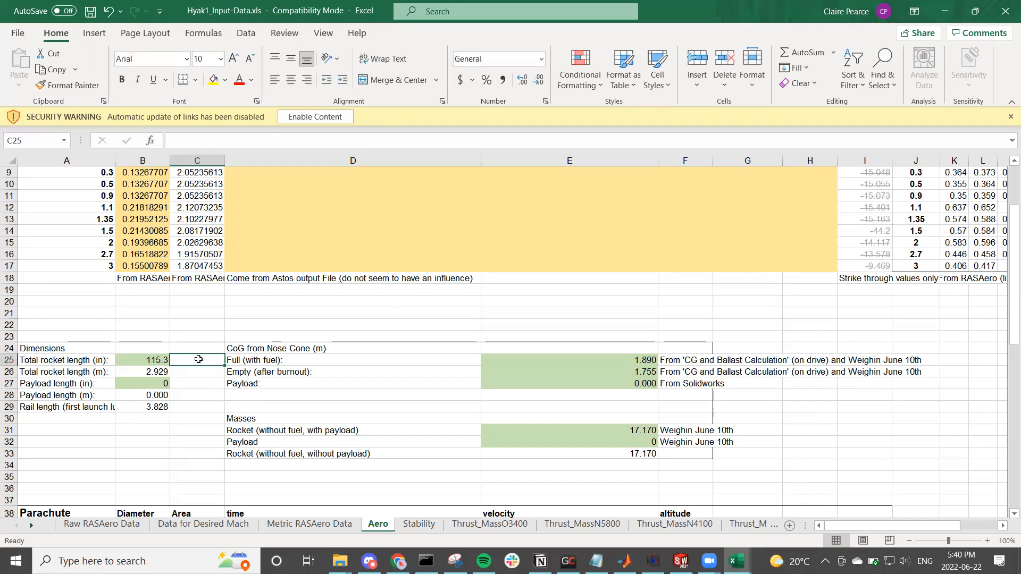
Step: Examine the CoG from Nose Cone entries for the full, empty and payload cases
left_click(554, 355)
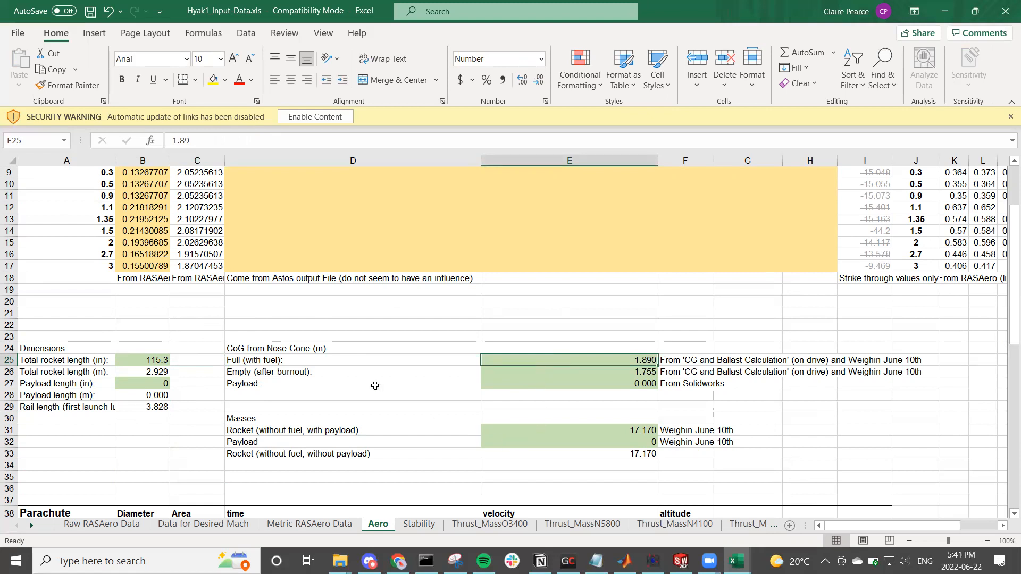
left_click(322, 360)
left_click(319, 378)
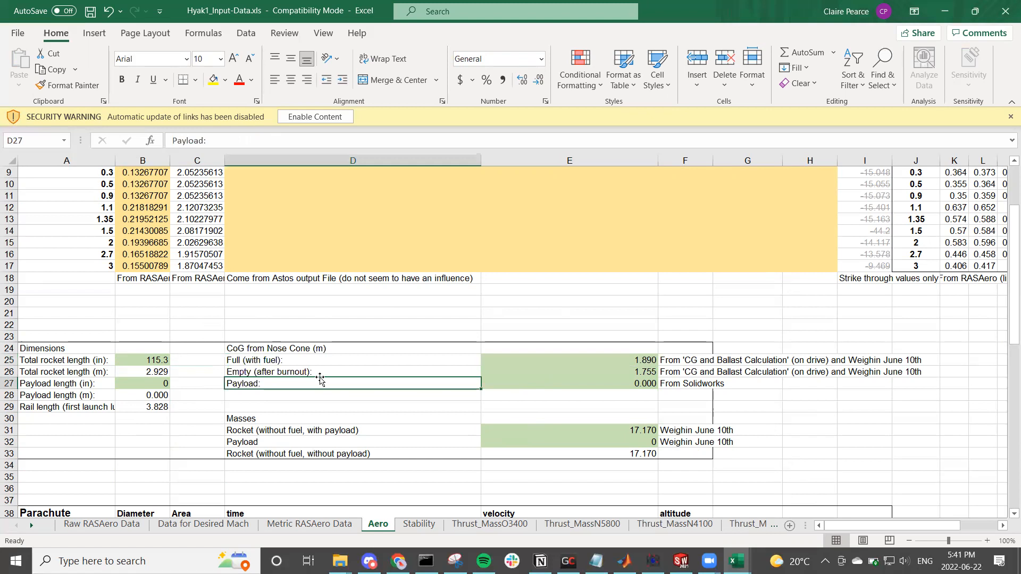
left_click(324, 373)
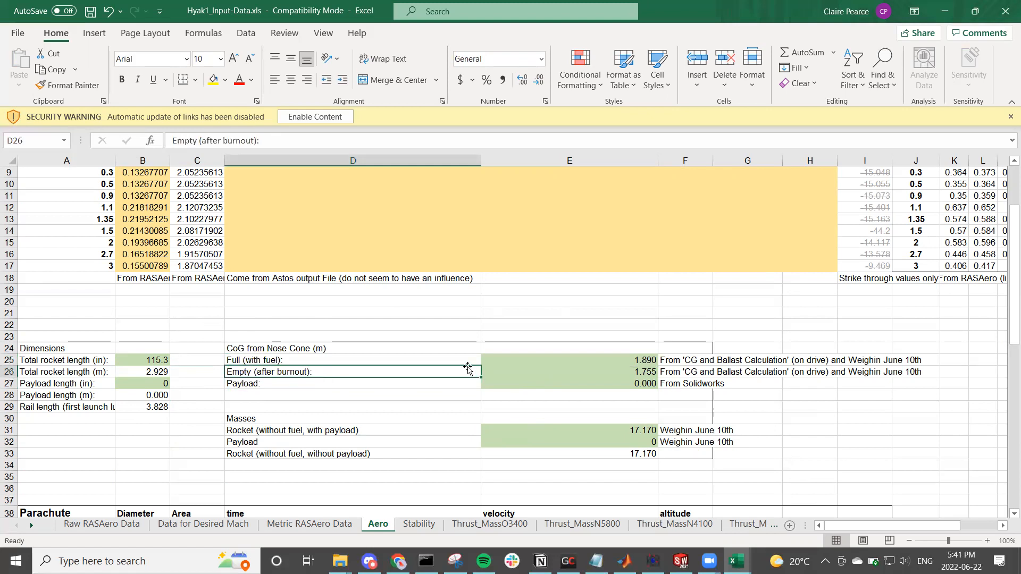
left_click(541, 357)
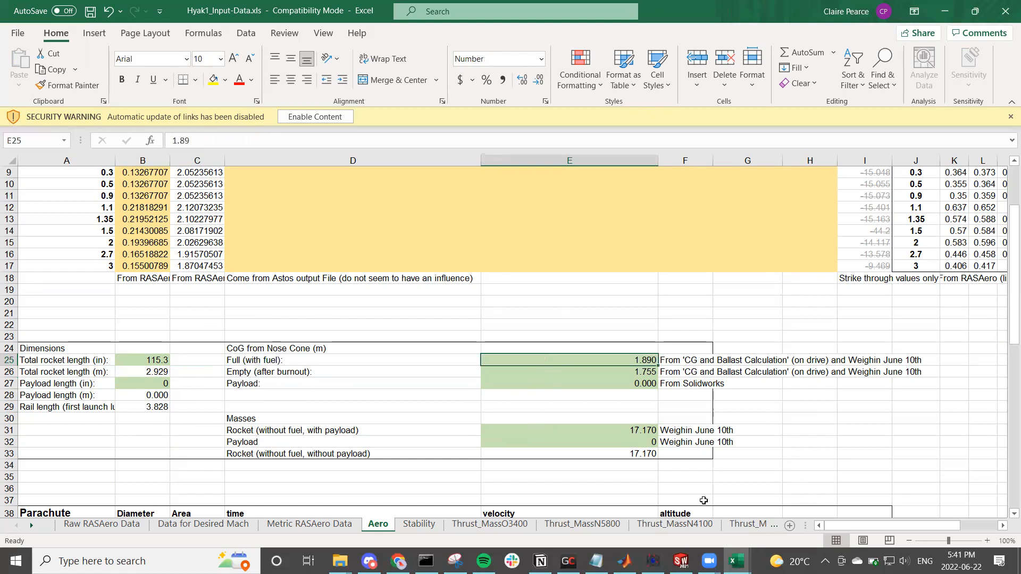
Step: Switch to SOLIDWORKS and measure the distance from the Xenia assembly's Center of Mass to PLANE2 at the nose cone tip
mouse_move(736, 561)
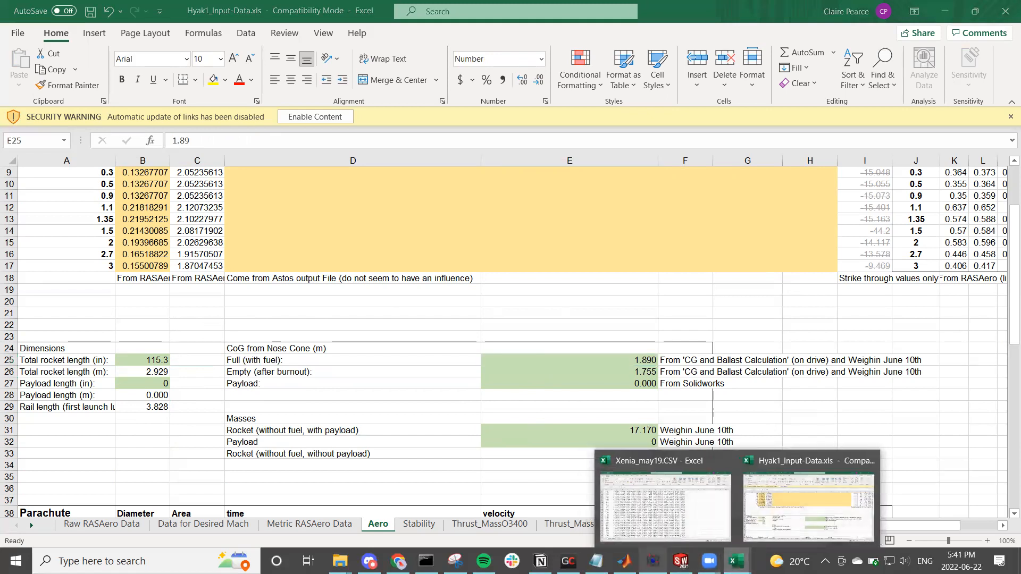
left_click(680, 561)
scroll(604, 410, "up", 5)
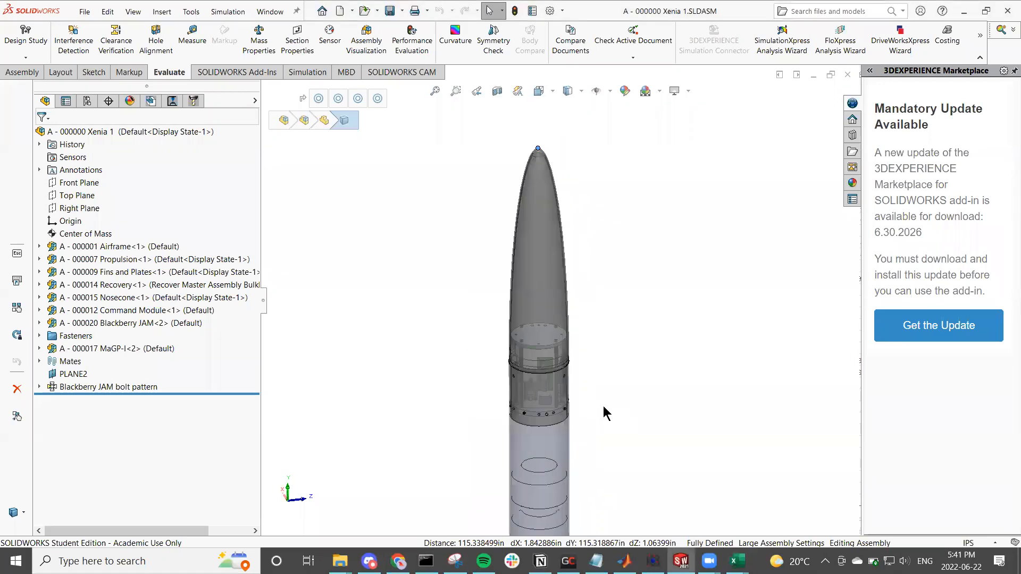
left_click(39, 259)
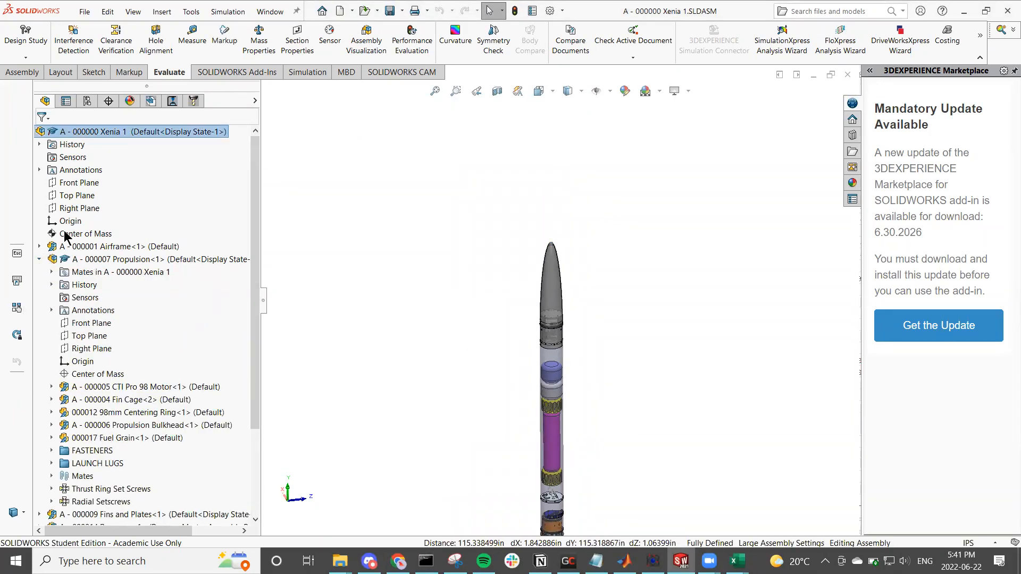
scroll(202, 432, "down", 3)
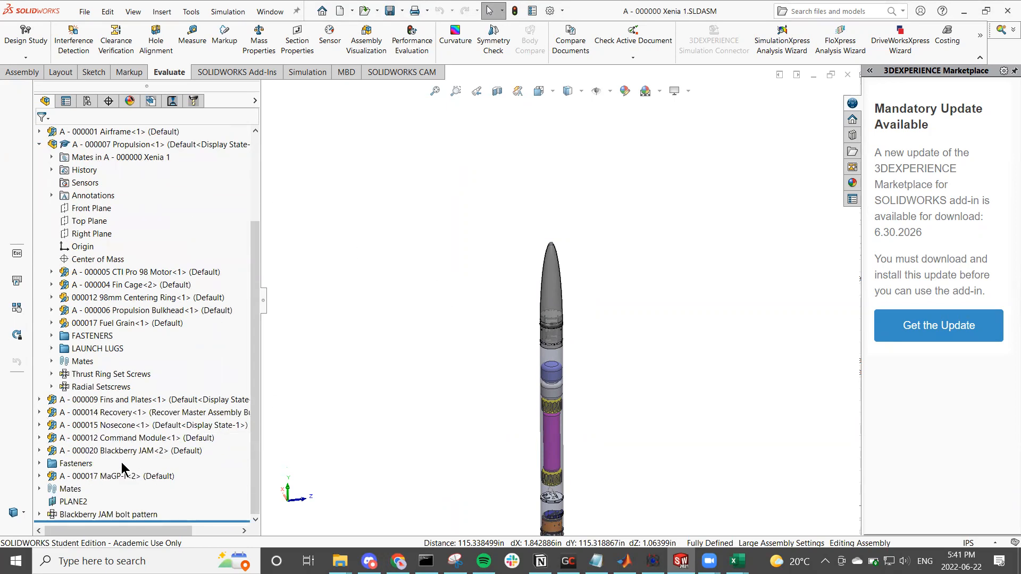
left_click(79, 500)
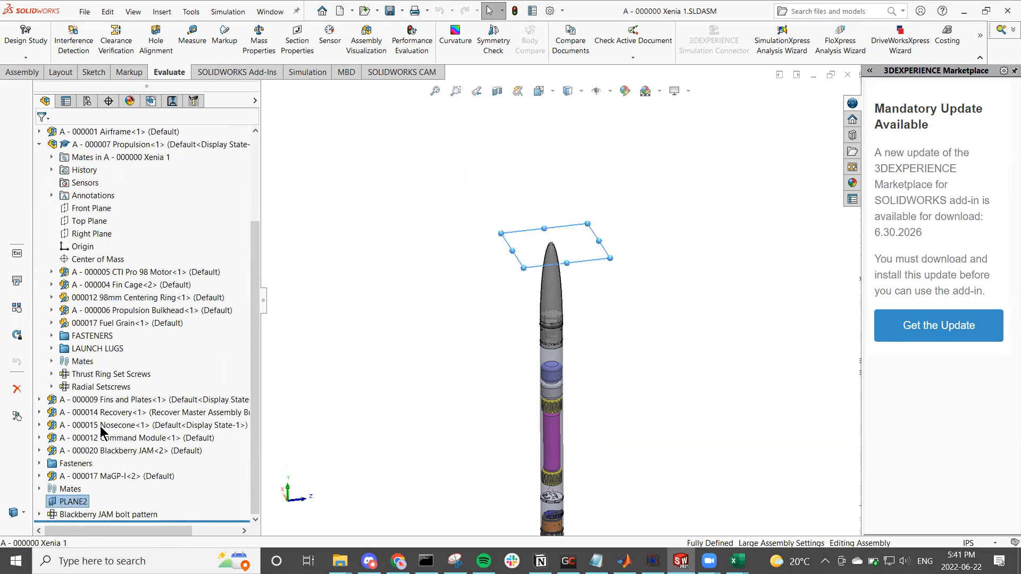
scroll(100, 426, "up", 3)
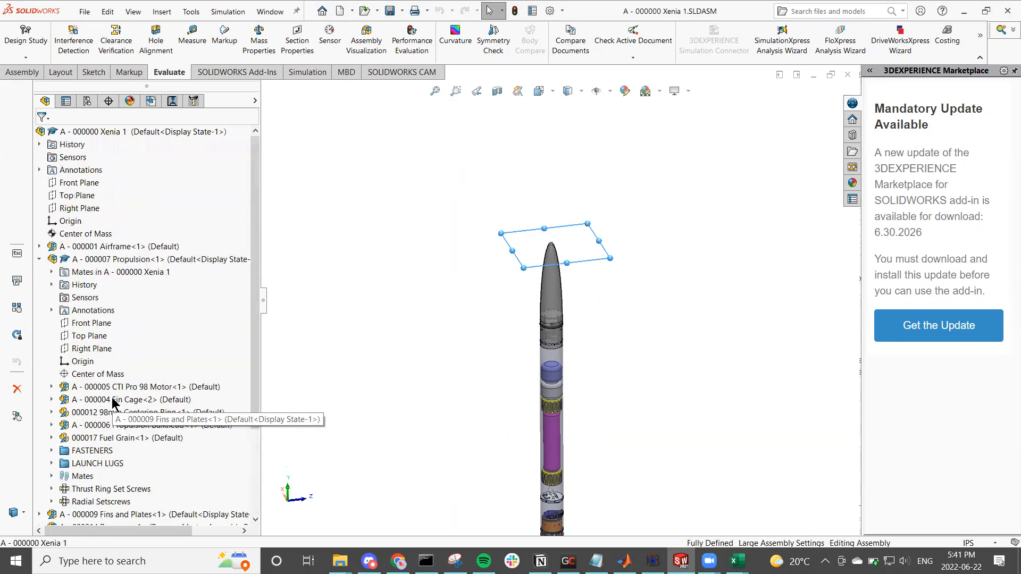
left_click(87, 234, "ctrl")
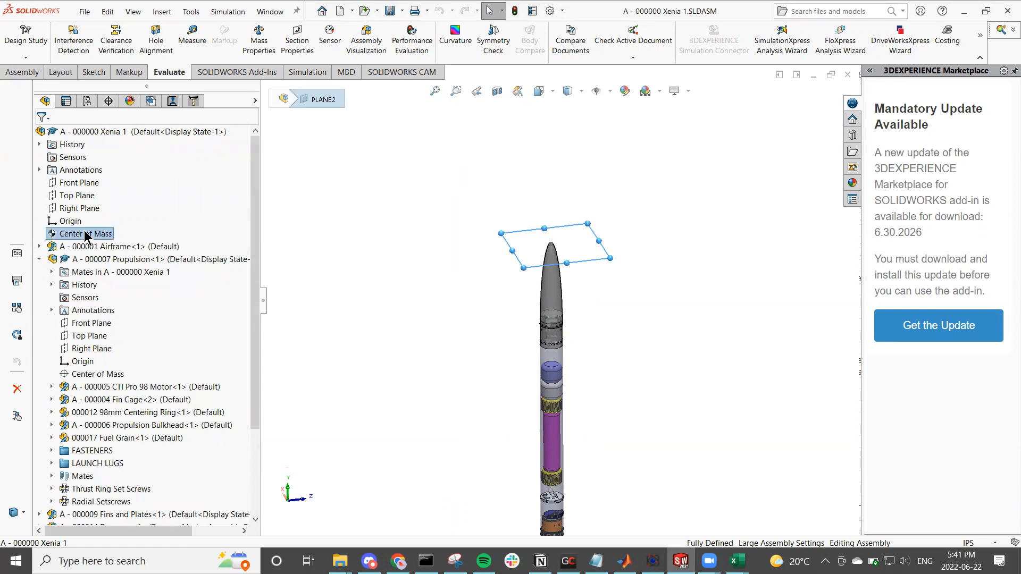
left_click(193, 39)
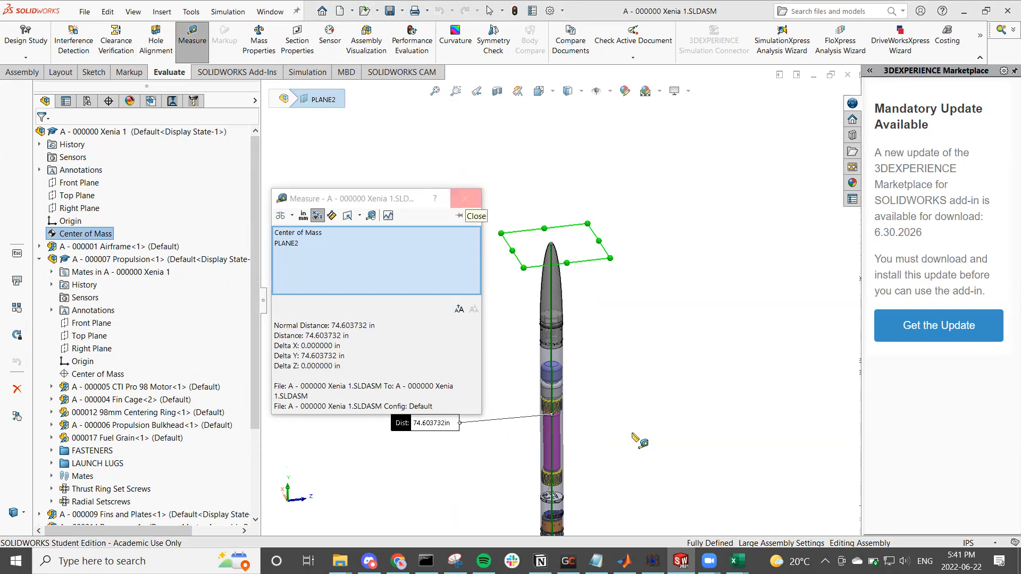
Step: In Chrome, search Google for an inch-to-metre converter and convert 74.6 in to metres
mouse_move(736, 562)
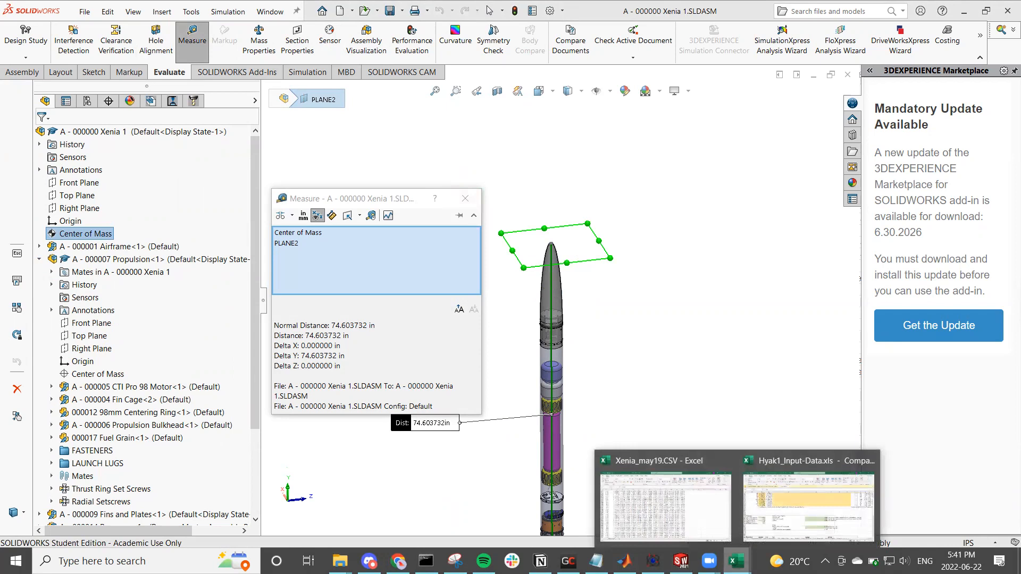
left_click(764, 508)
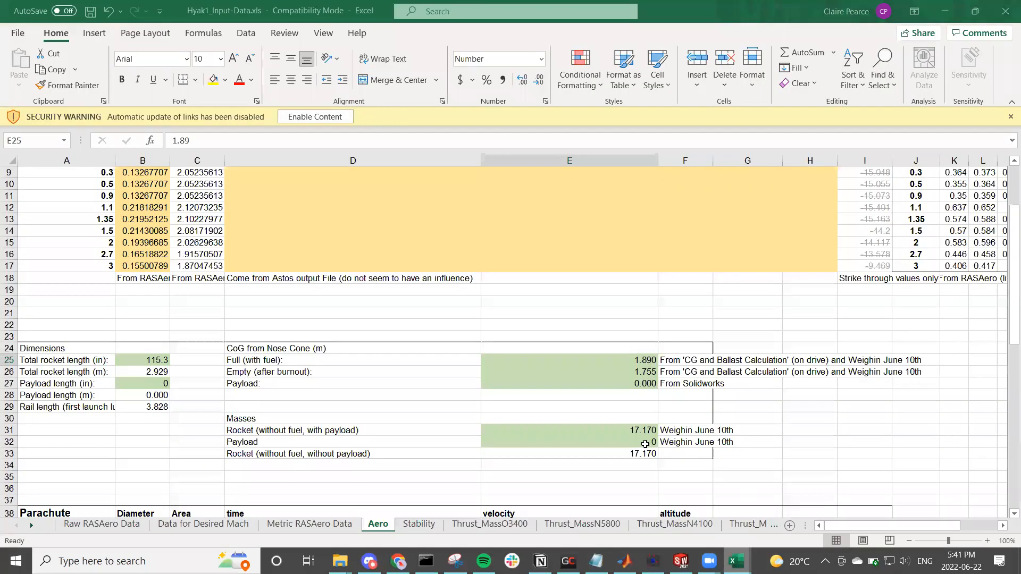
left_click(399, 561)
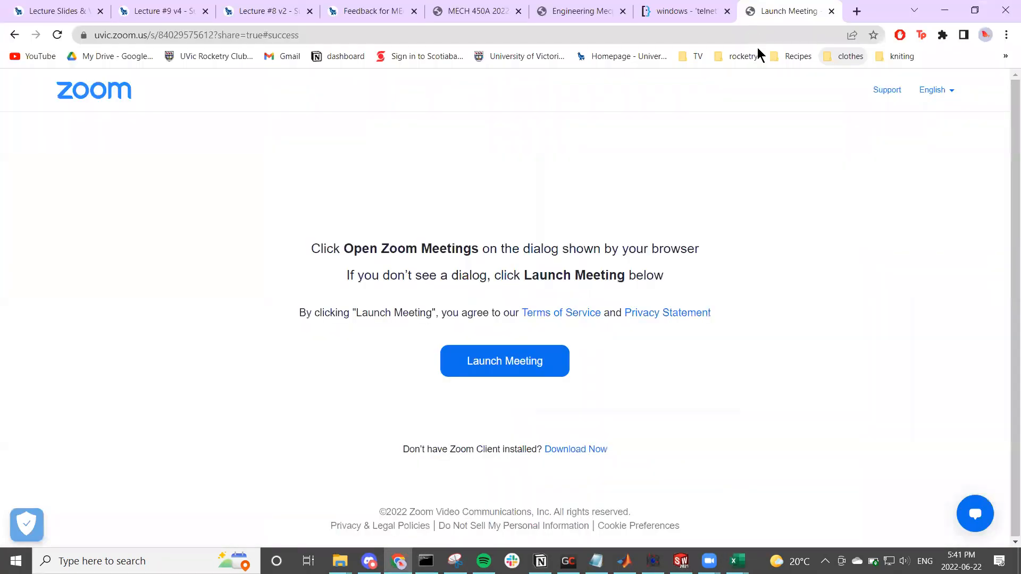
left_click(752, 35)
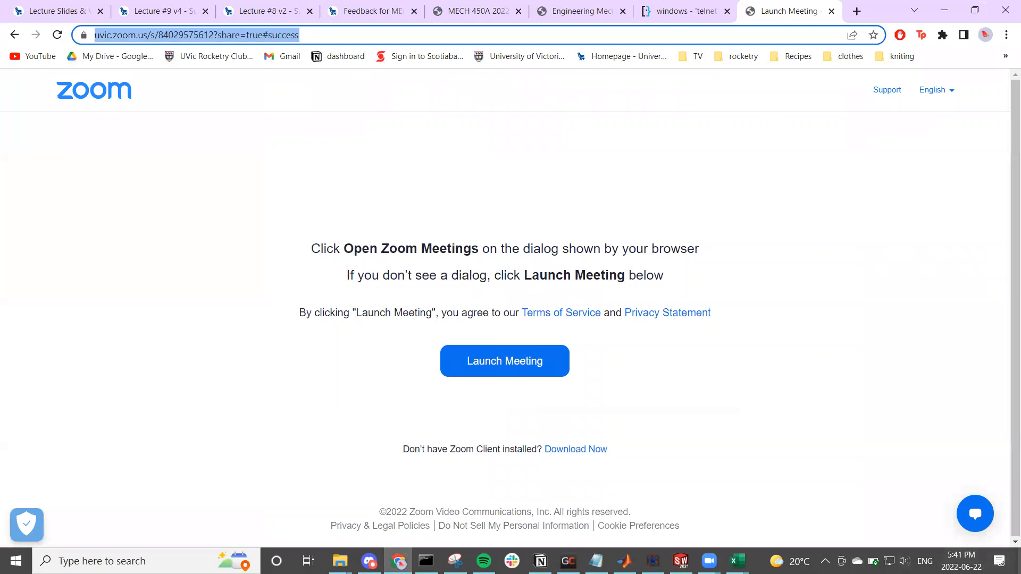
type("in to mm")
key("Return")
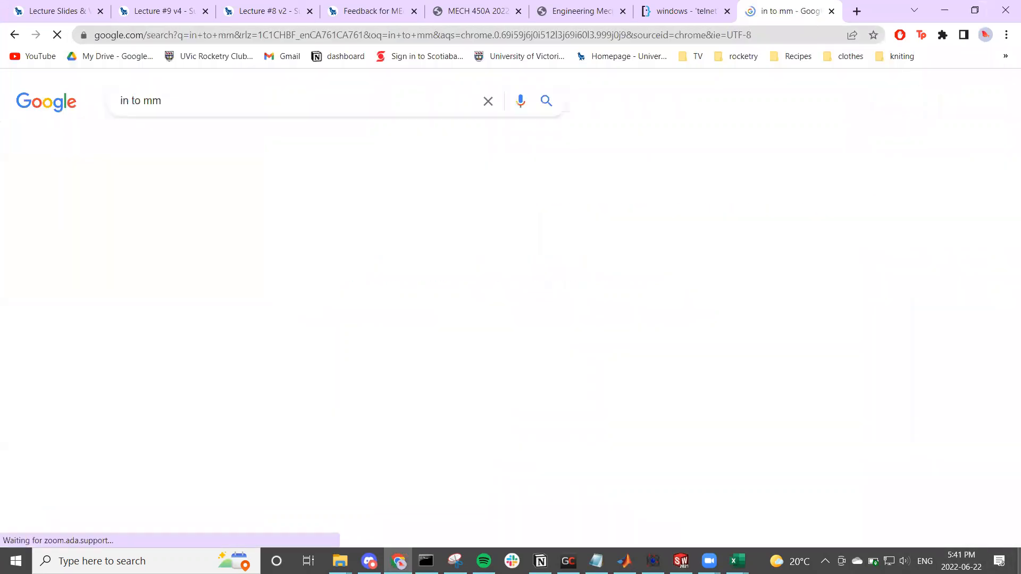
left_click(204, 111)
key("BackSpace")
key("Return")
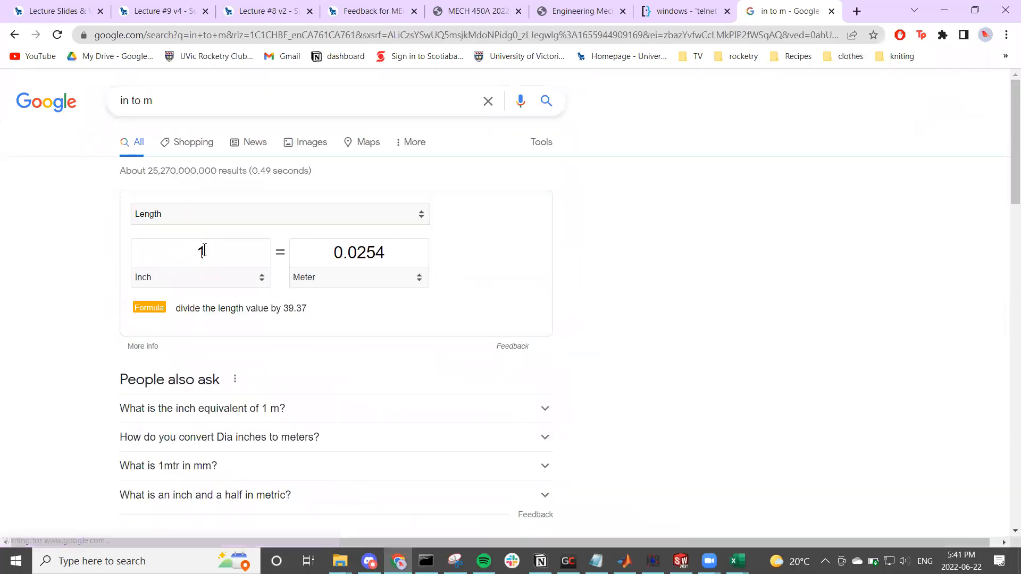
left_click(204, 251)
type("74.6")
left_click(944, 10)
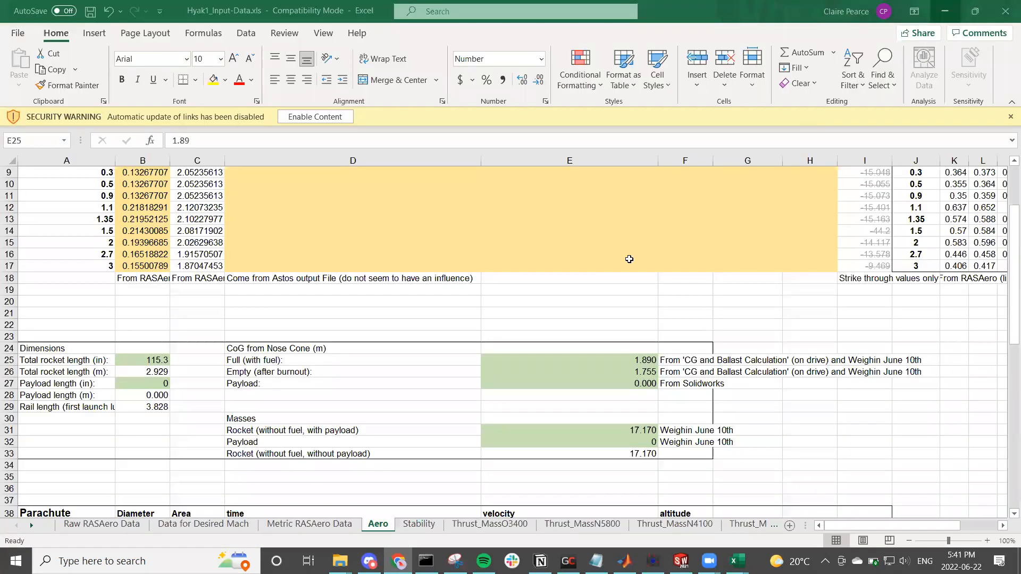
Step: Return to the SOLIDWORKS assembly and suppress the 000017 Fuel Grain component in the Propulsion subassembly
left_click(631, 375)
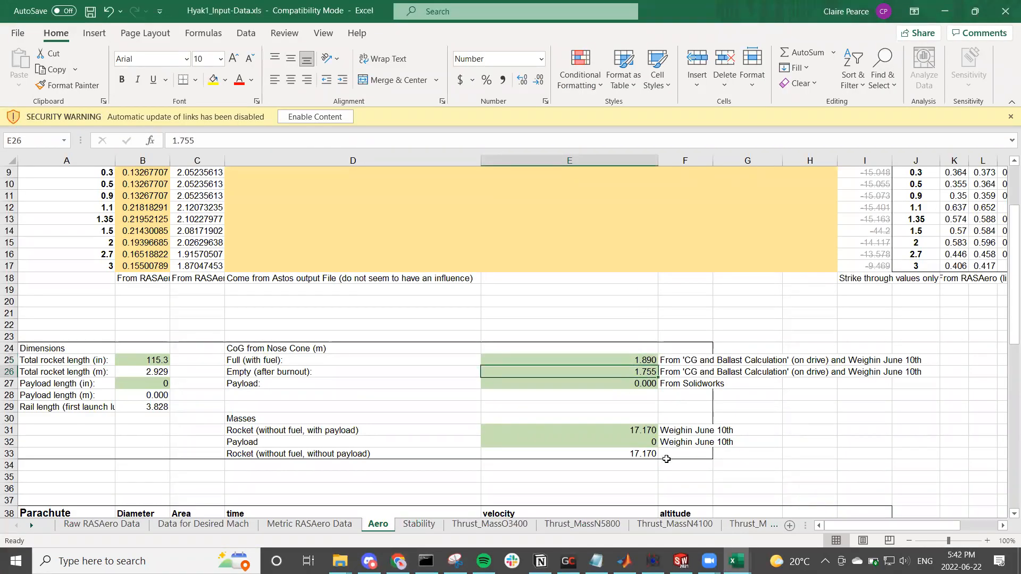
left_click(681, 561)
left_click(736, 561)
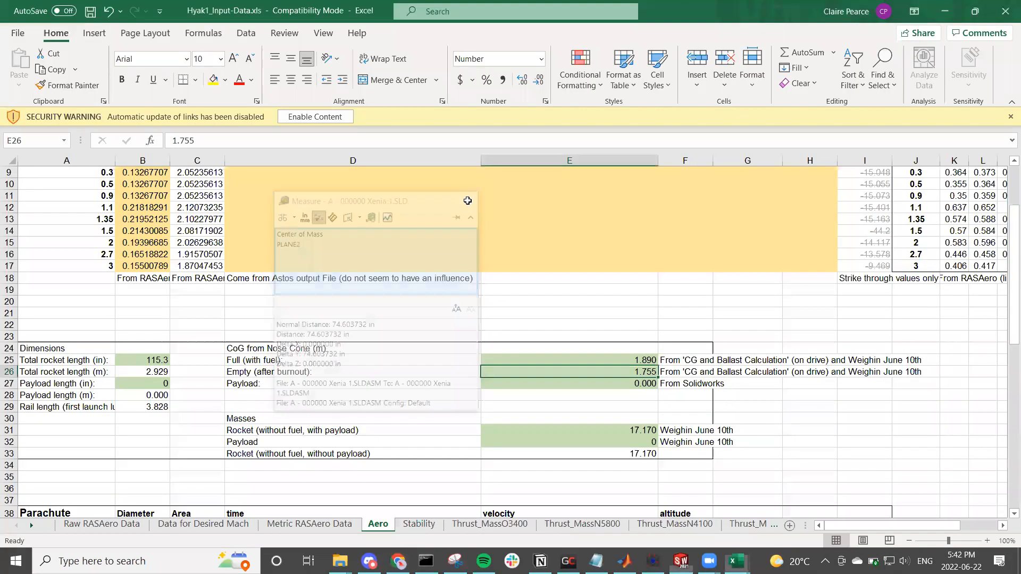
left_click(681, 561)
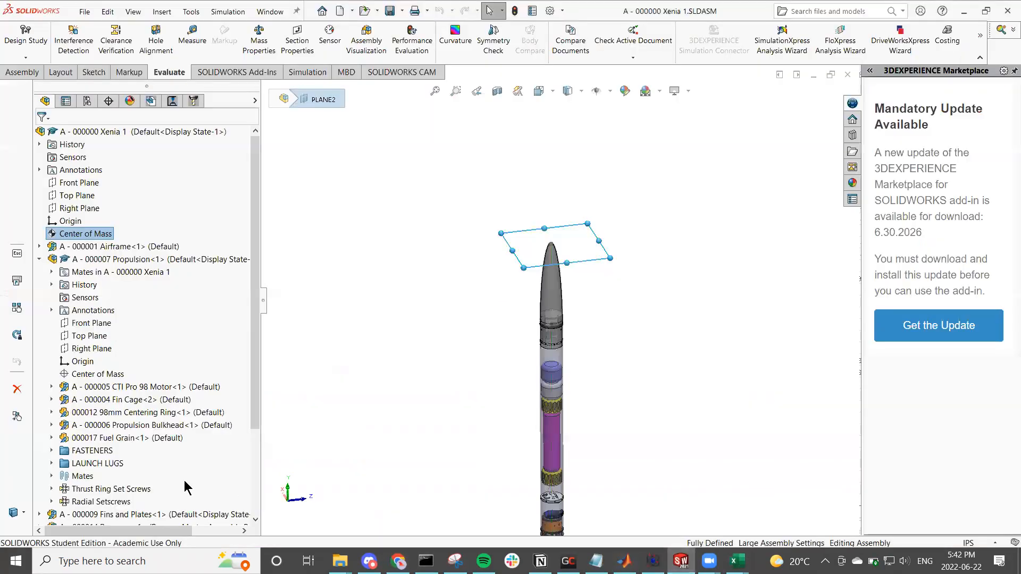
left_click(101, 439)
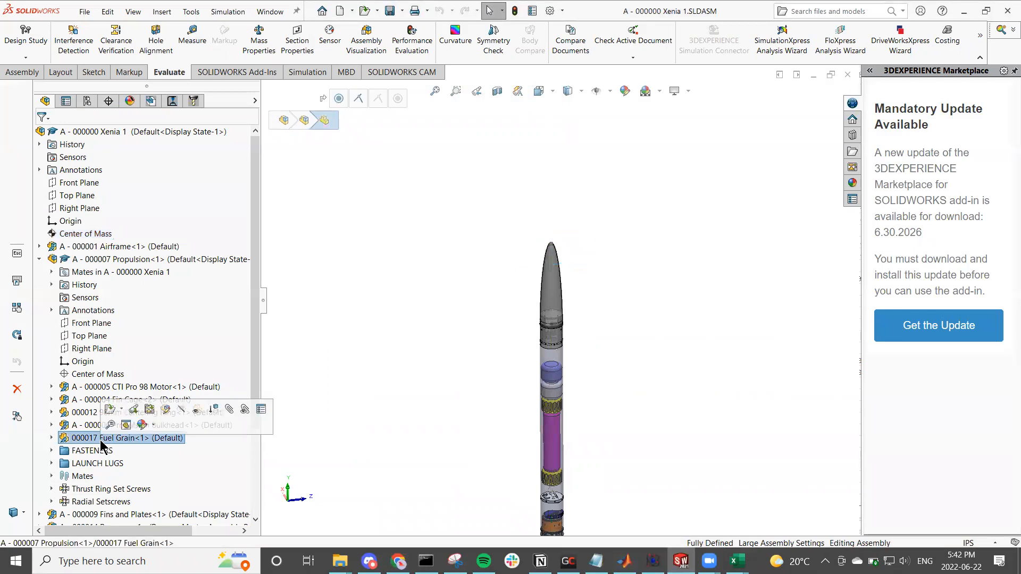
left_click(212, 410)
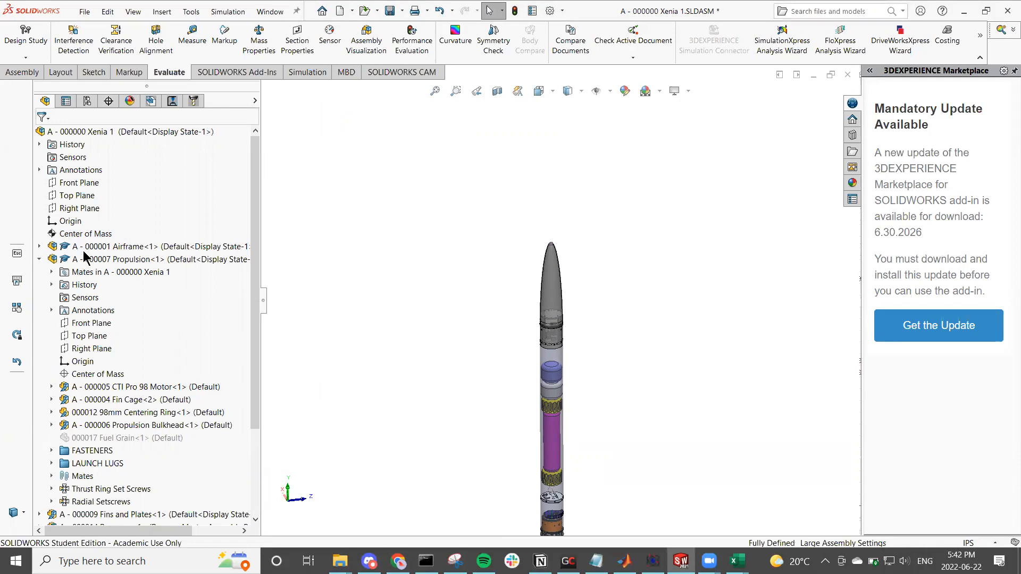
Step: Measure the distance from the assembly's Center of Mass to PLANE2 again, with the fuel grain suppressed
scroll(84, 250, "down", 3)
scroll(85, 248, "up", 3)
scroll(92, 310, "down", 1)
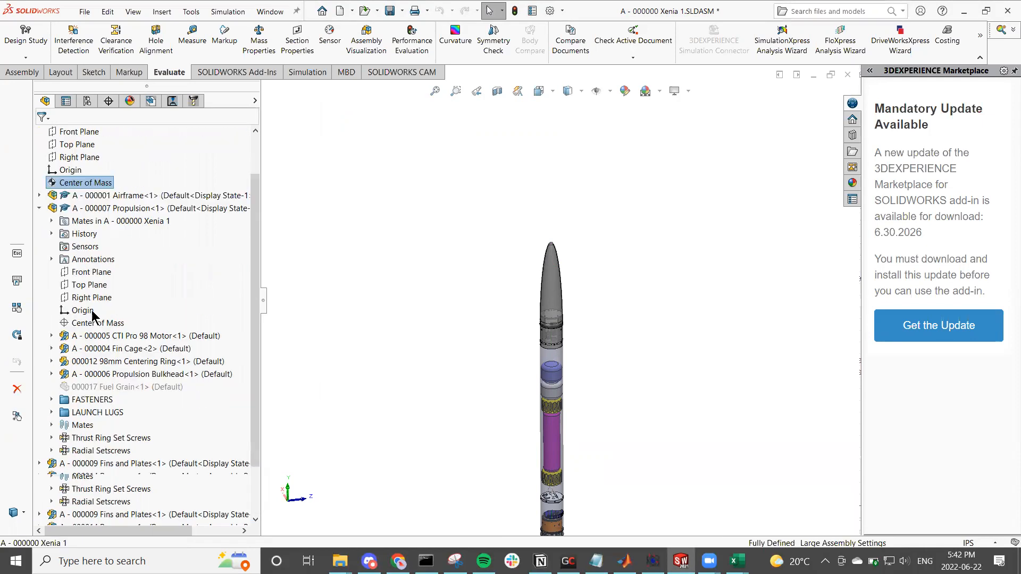
scroll(92, 314, "down", 1)
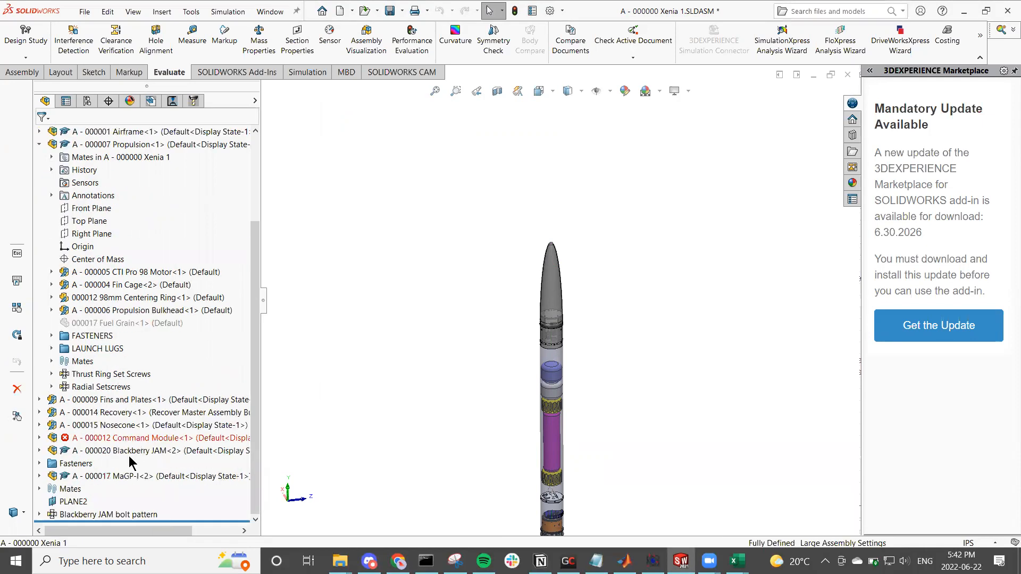
left_click(73, 502)
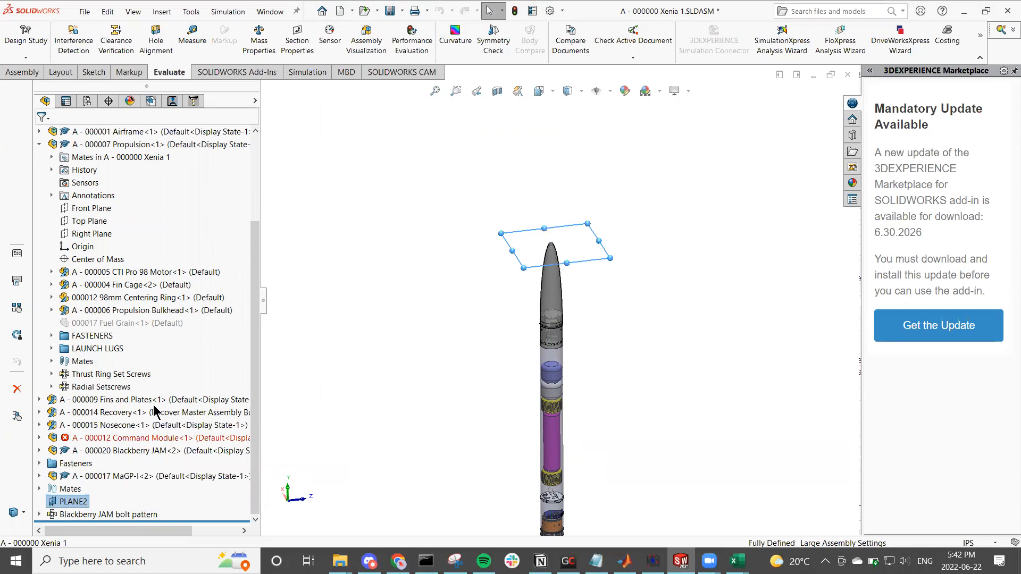
left_click(193, 46)
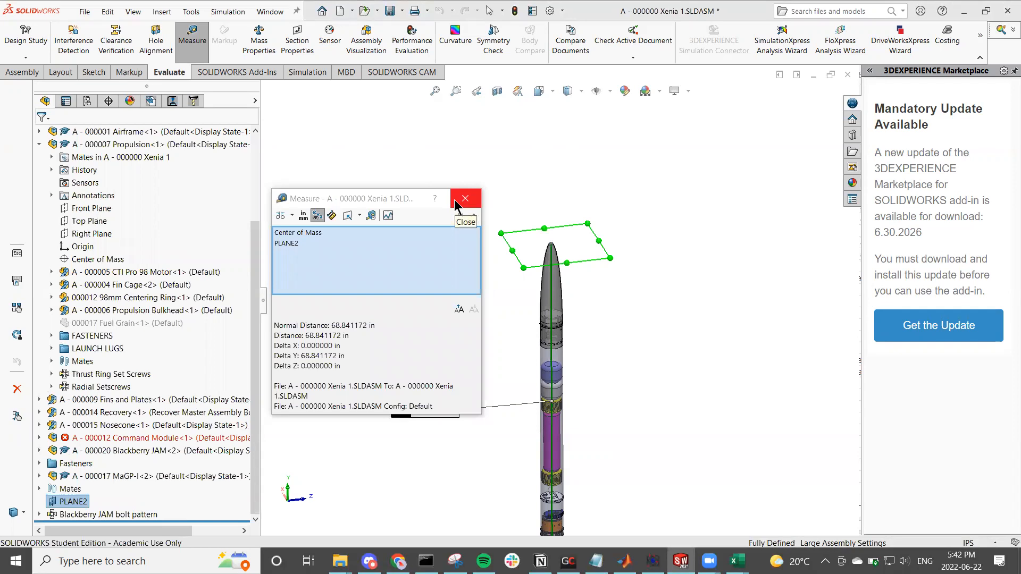
left_click(458, 201)
Step: Switch to Chrome and convert 68.84 in to metres with the Google unit converter
left_click(398, 561)
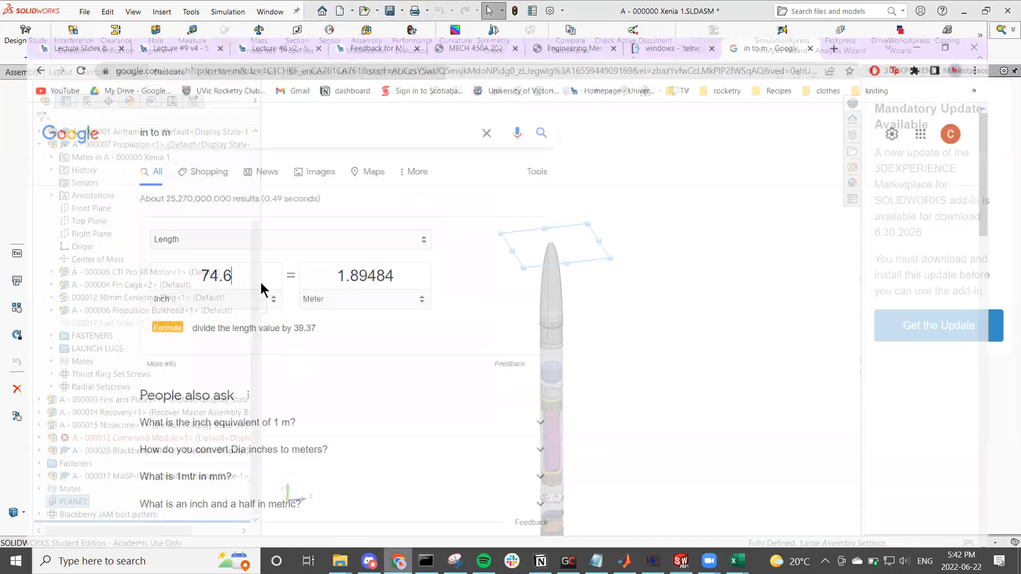
key("BackSpace")
key("BackSpace")
key("BackSpace")
key("BackSpace")
type("68.84")
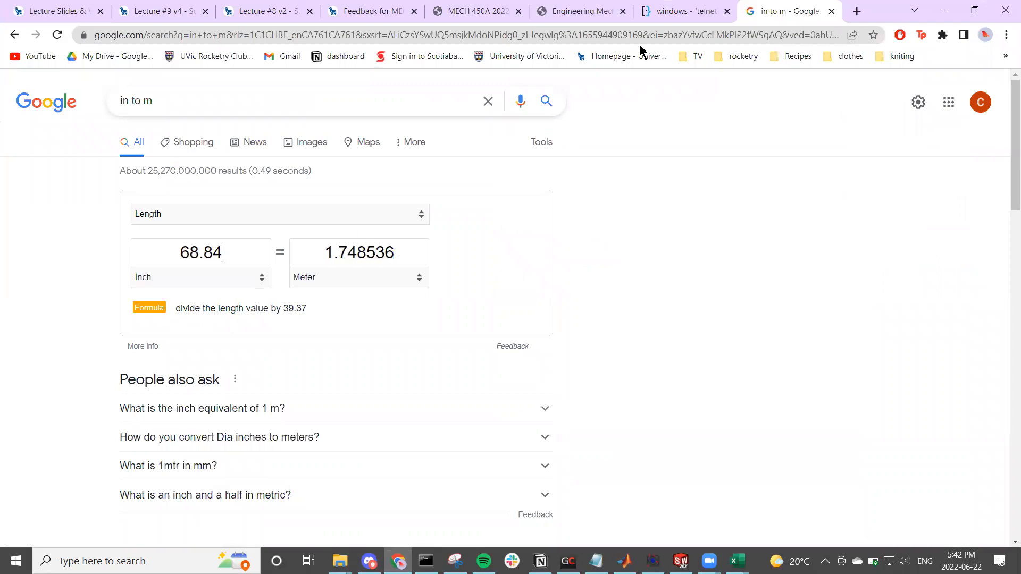
left_click(943, 10)
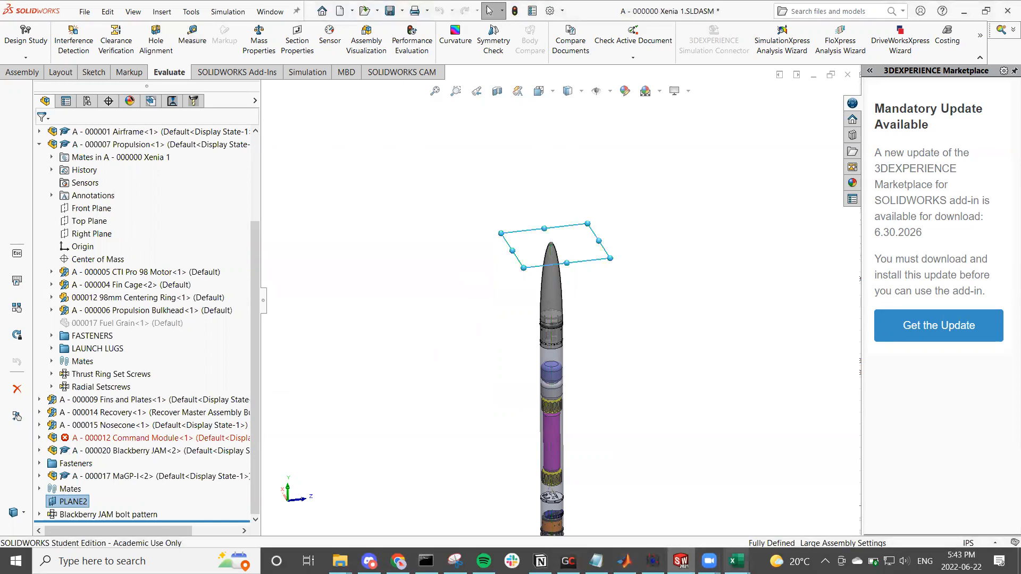
Step: Switch to Hyak1_Input-Data.xls in Excel and set the empty (after burnout) CoG from Nose Cone to 1.748 m
mouse_move(737, 561)
left_click(837, 499)
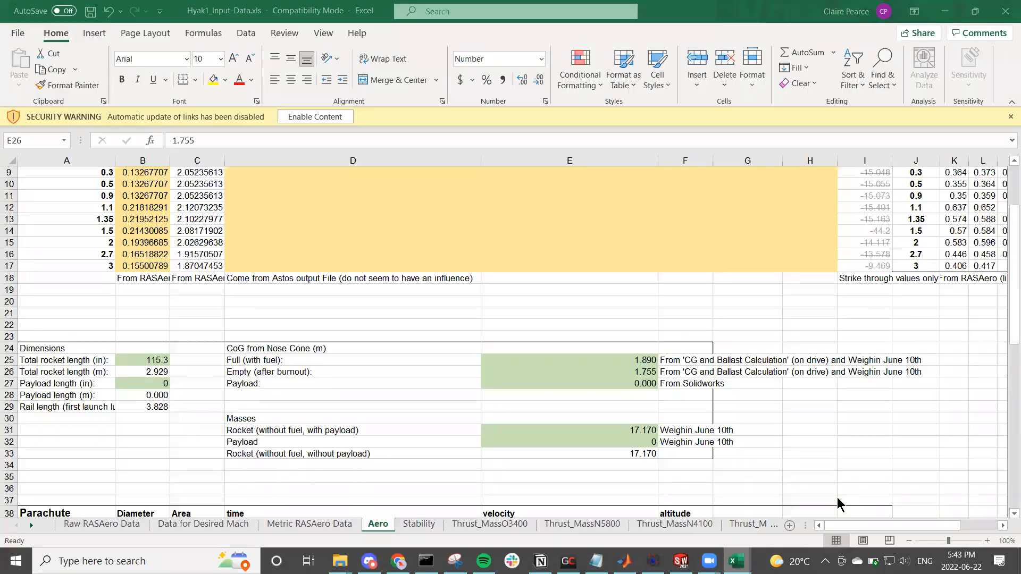
left_click(635, 417)
left_click(646, 371)
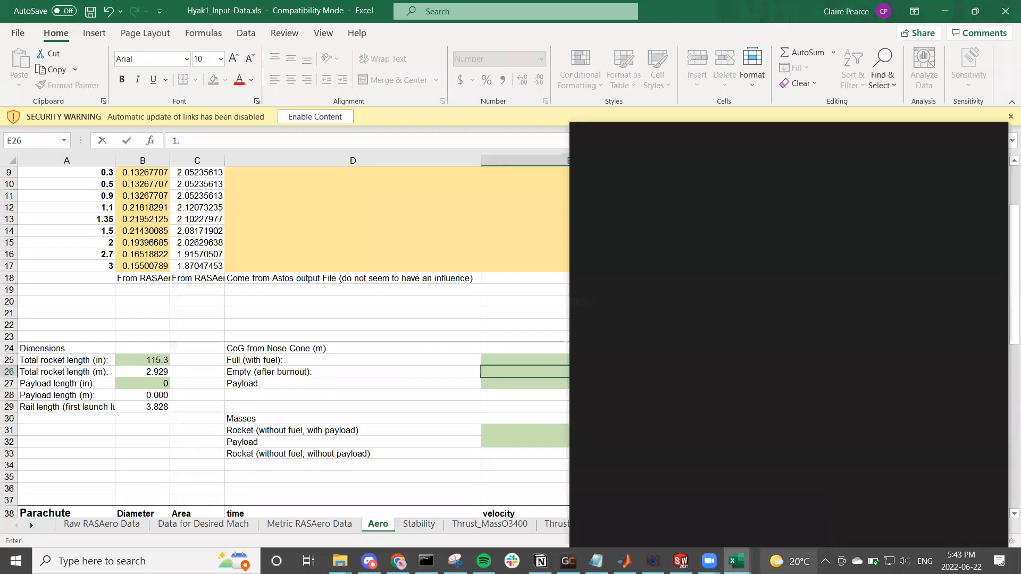
left_click(514, 350)
left_click(525, 370)
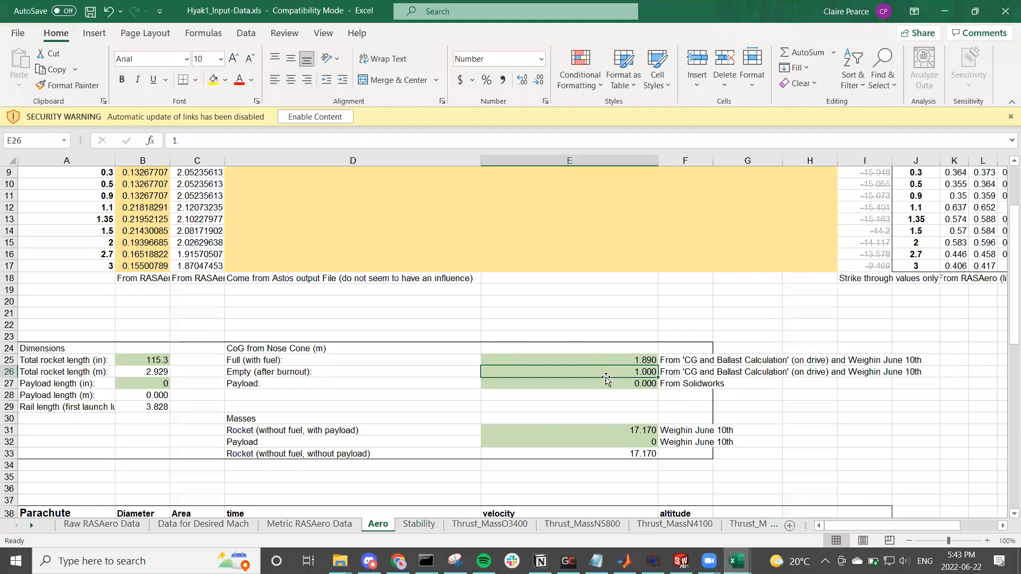
type("1.748")
key("Return")
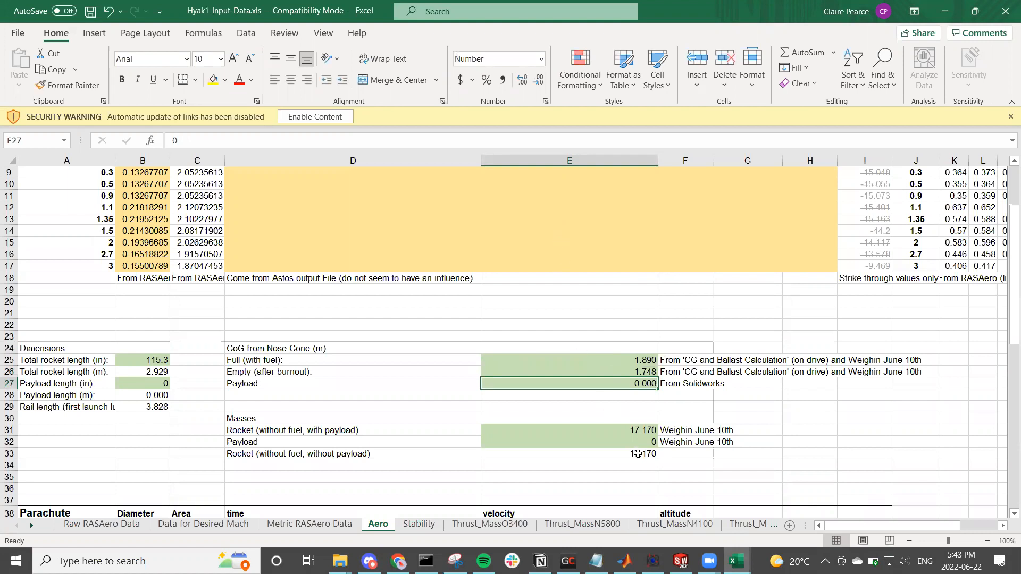
Step: Examine the payload CoG entry, the Masses block and the Parachute table on the Aero sheet
left_click(655, 407)
left_click(628, 389)
scroll(624, 393, "down", 1)
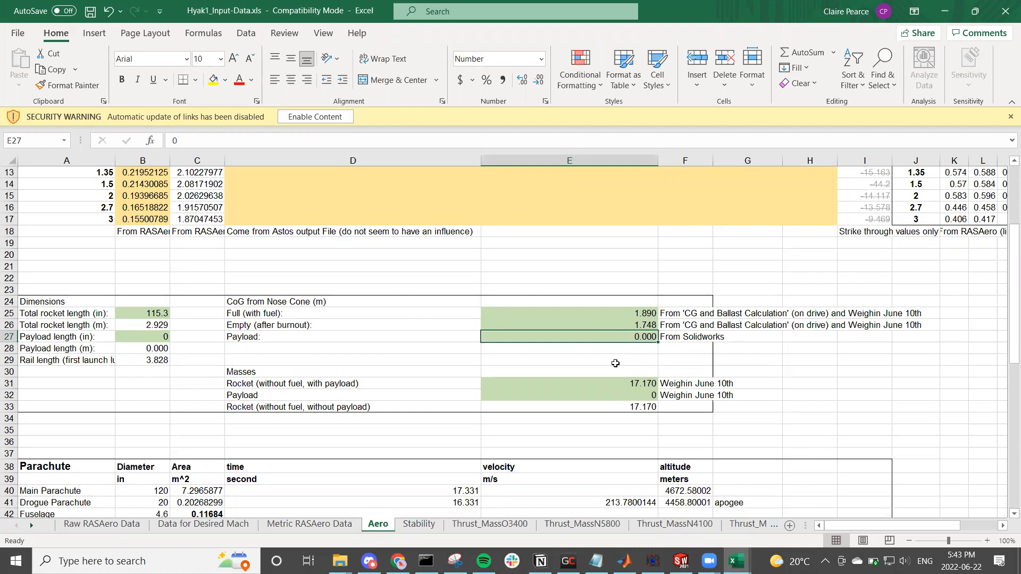
left_click(406, 338)
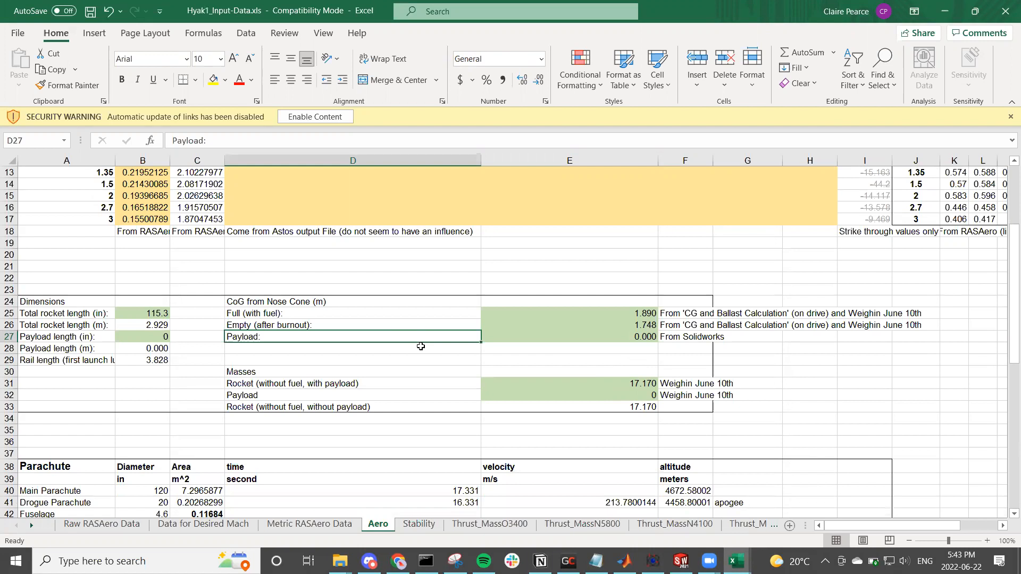
left_click(535, 336)
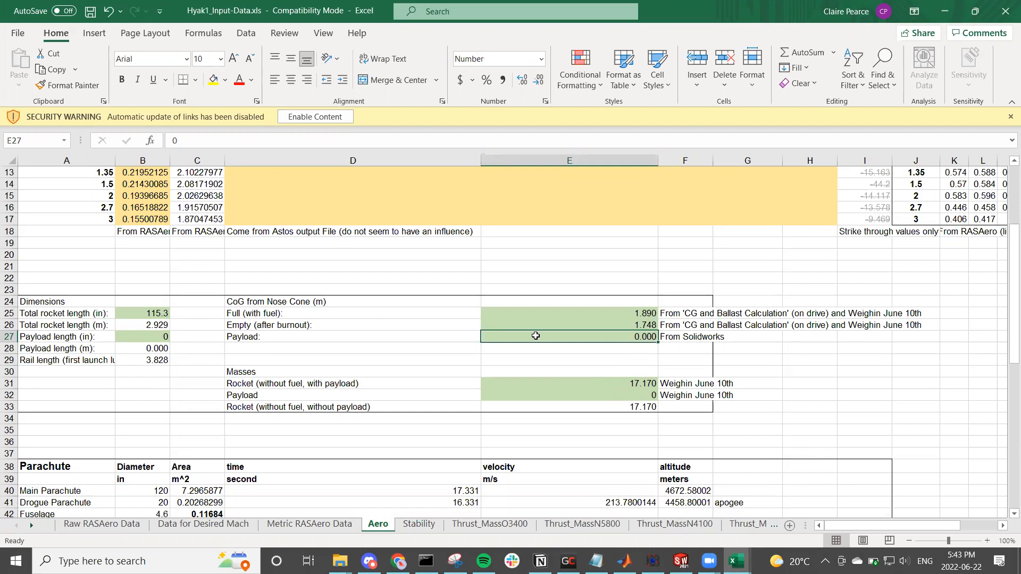
scroll(535, 336, "down", 1)
scroll(535, 336, "down", 1)
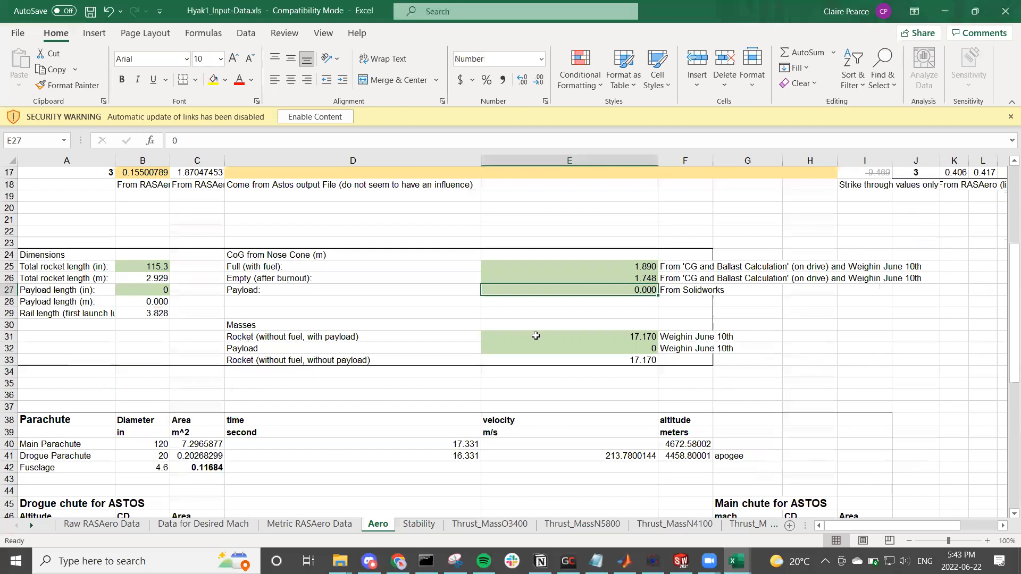
Step: Switch to SOLIDWORKS, check the Xenia assembly's mass in Mass Properties and close the dialog
left_click(529, 338)
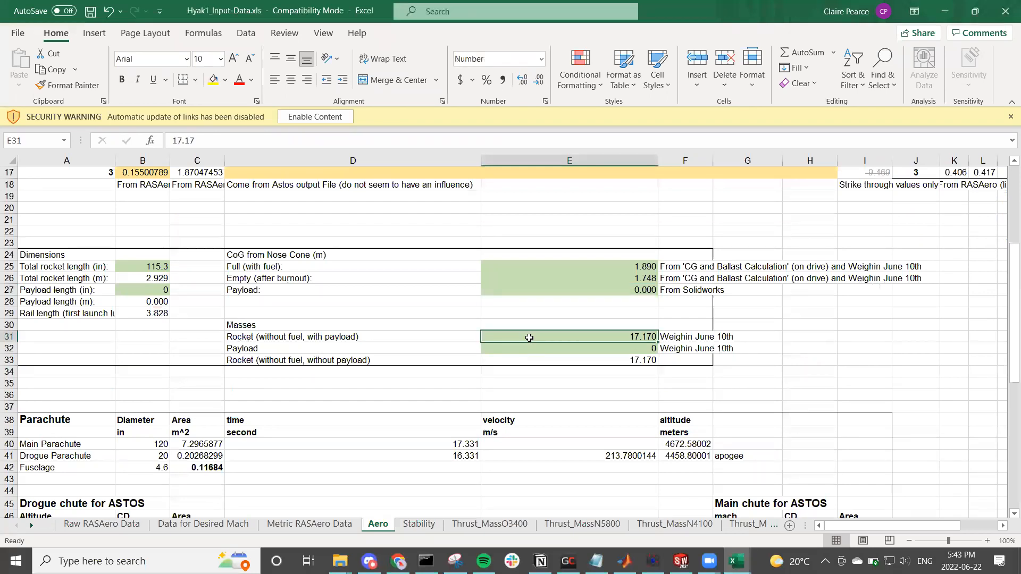
left_click(680, 561)
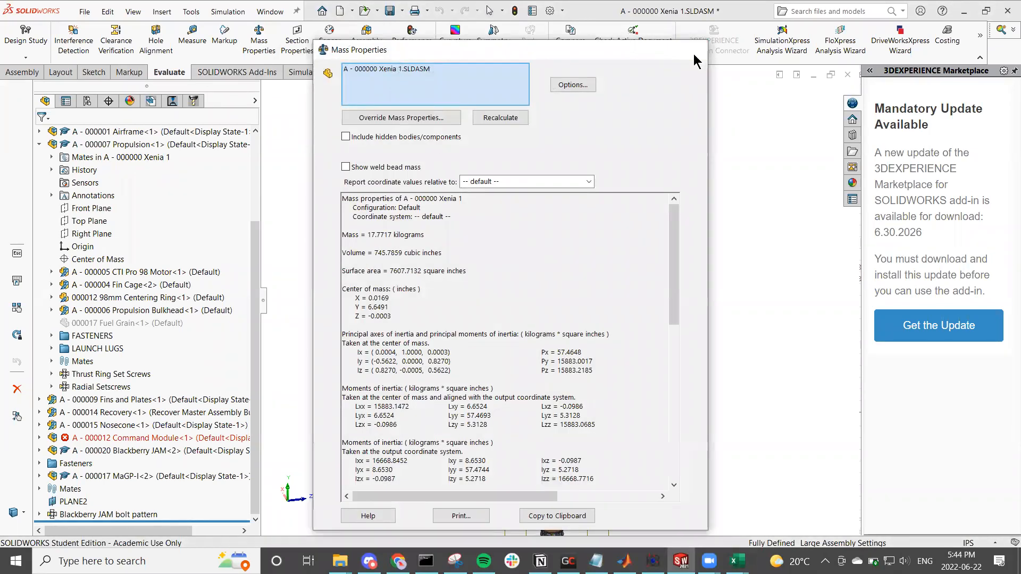
left_click(693, 53)
Step: Switch to Hyak1_Input-Data.xls in Excel, set the rocket mass (without fuel, with payload) to 17.7 and save the workbook
mouse_move(736, 560)
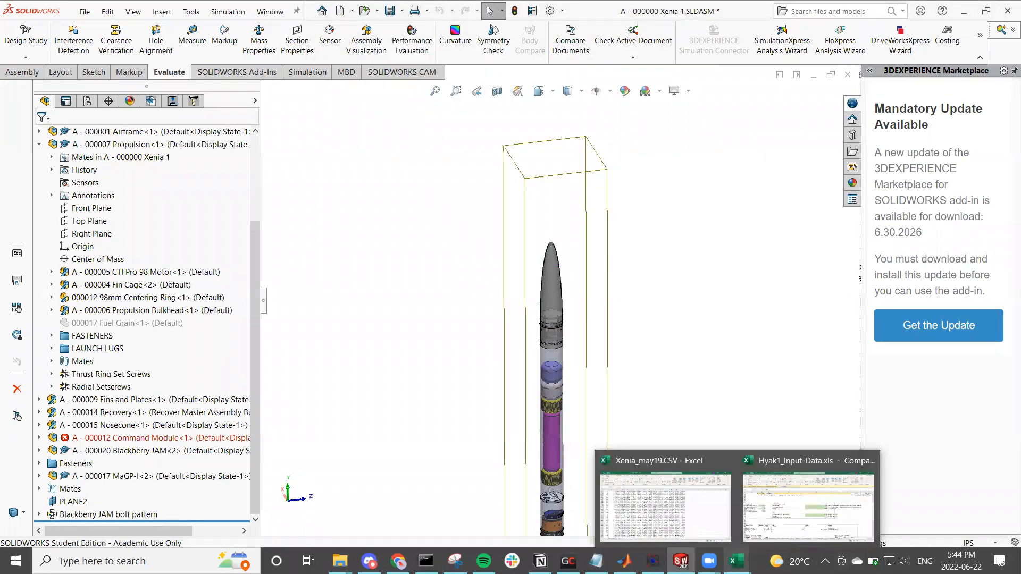
left_click(766, 517)
left_click(587, 373)
left_click(603, 337)
type("17.7")
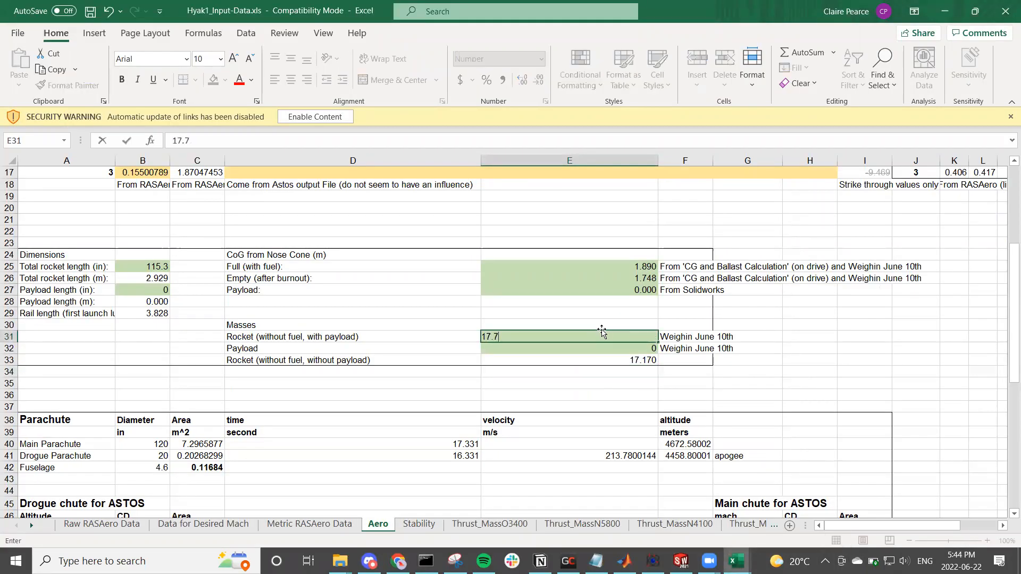
key("Return")
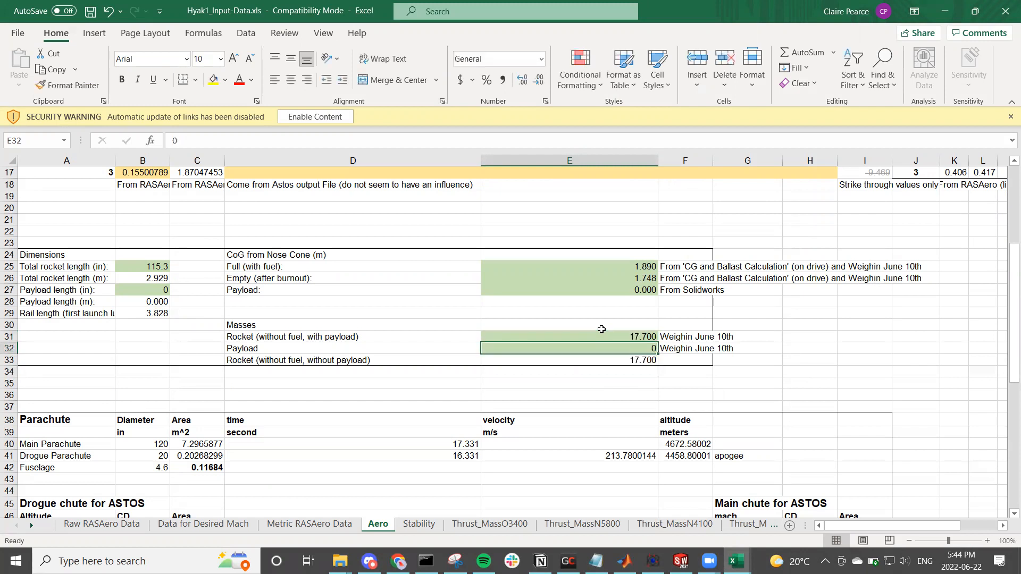
left_click(564, 381)
key("ctrl+s")
left_click(567, 368)
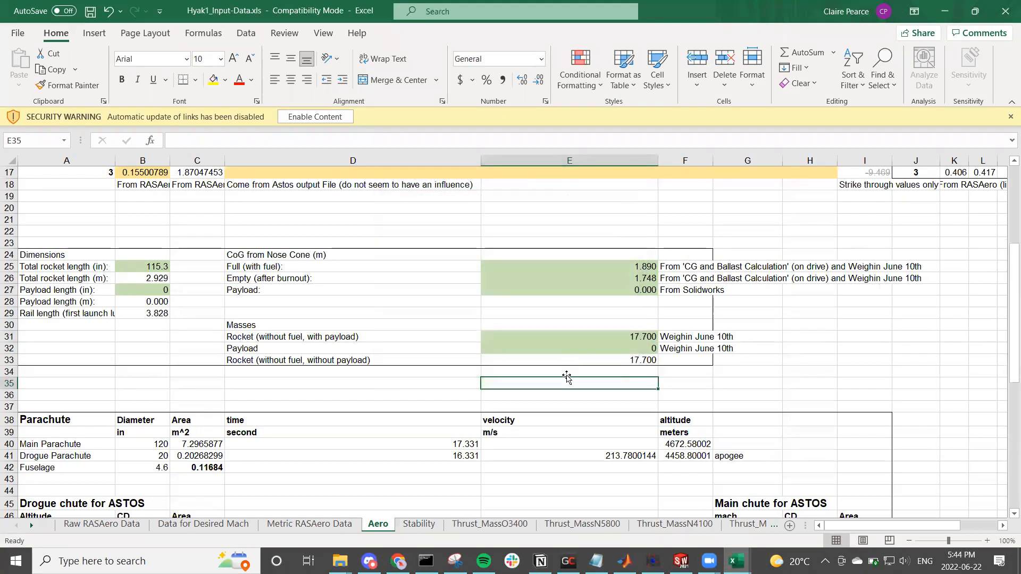
Step: Examine the Full Vehicle reference length and reference area, including their formulas, on the Aero sheet
scroll(567, 378, "up", 2)
scroll(567, 375, "down", 2)
left_click(585, 346)
left_click(579, 336)
scroll(577, 336, "up", 3)
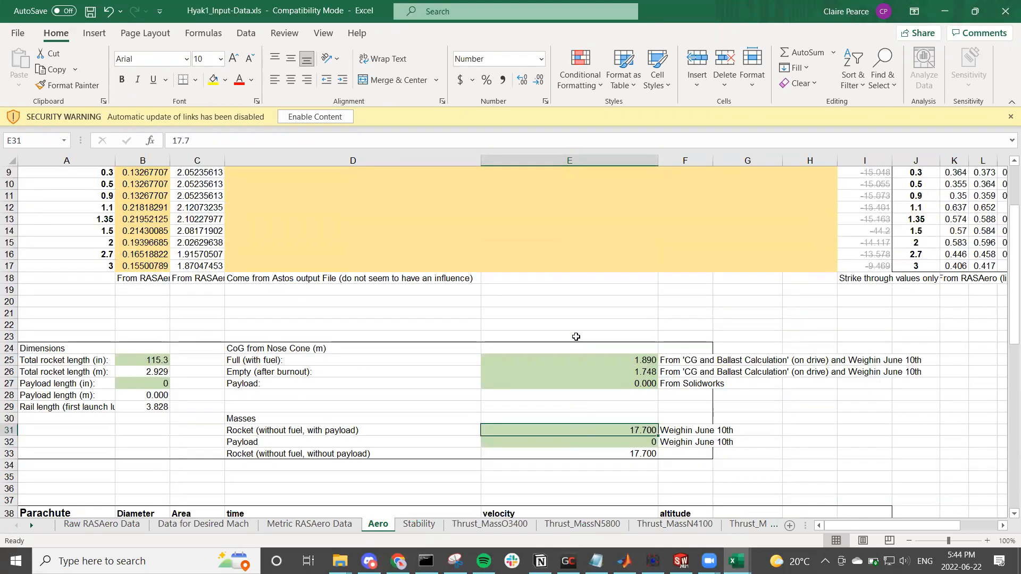
scroll(576, 337, "up", 3)
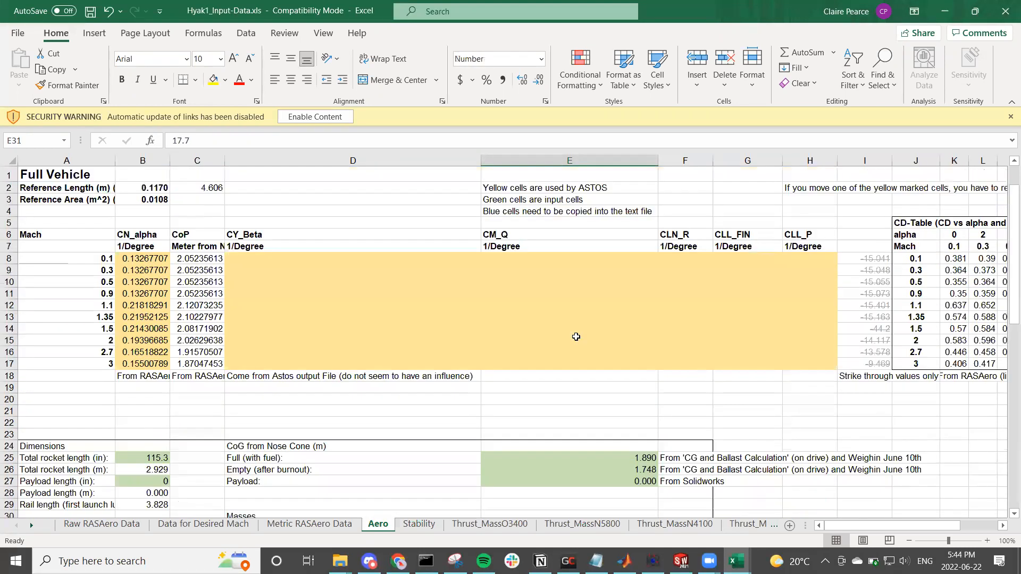
left_click(196, 190)
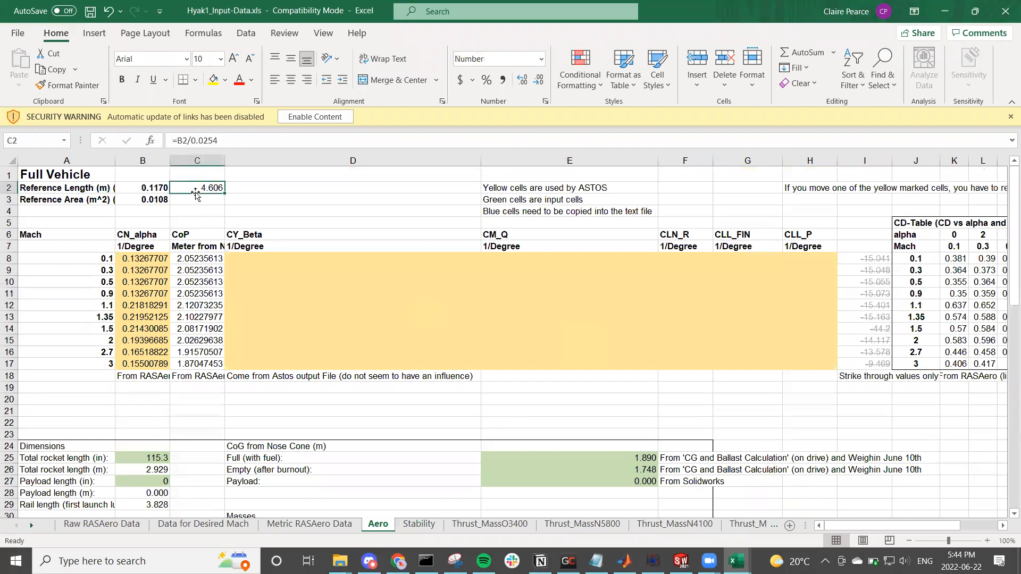
left_click(145, 188)
key("Return")
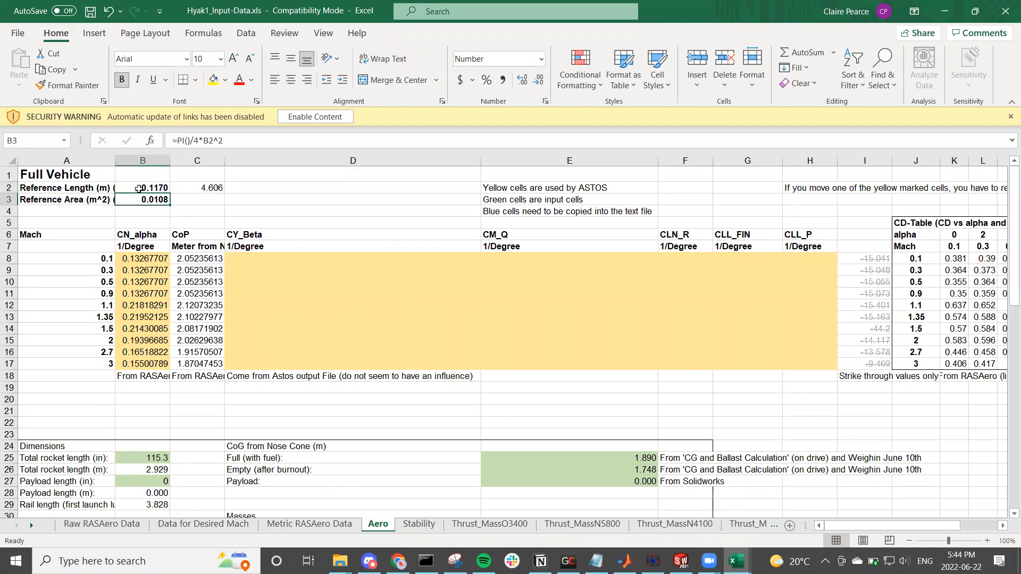
left_click(138, 188)
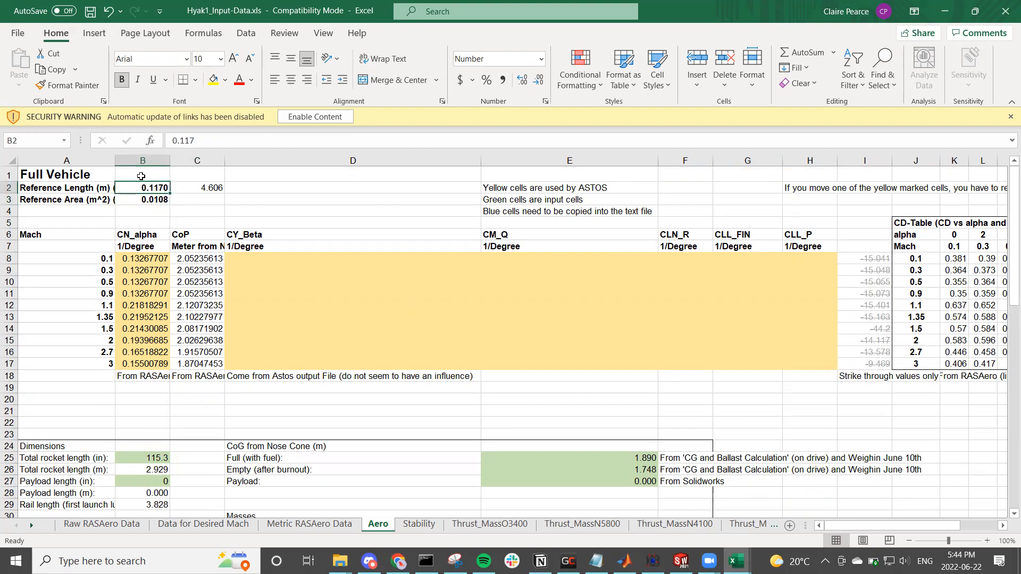
left_click(163, 201)
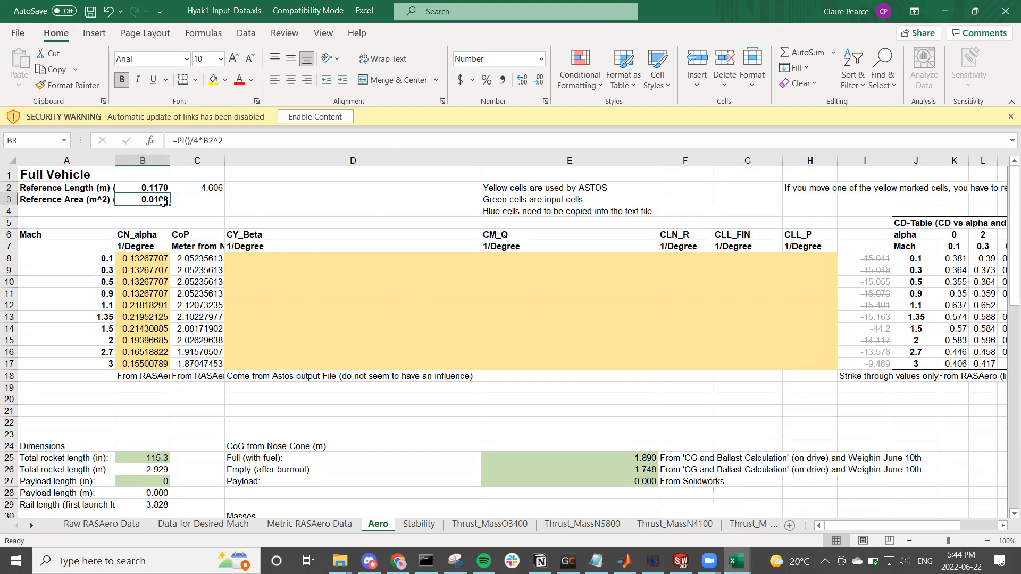
left_click(161, 188)
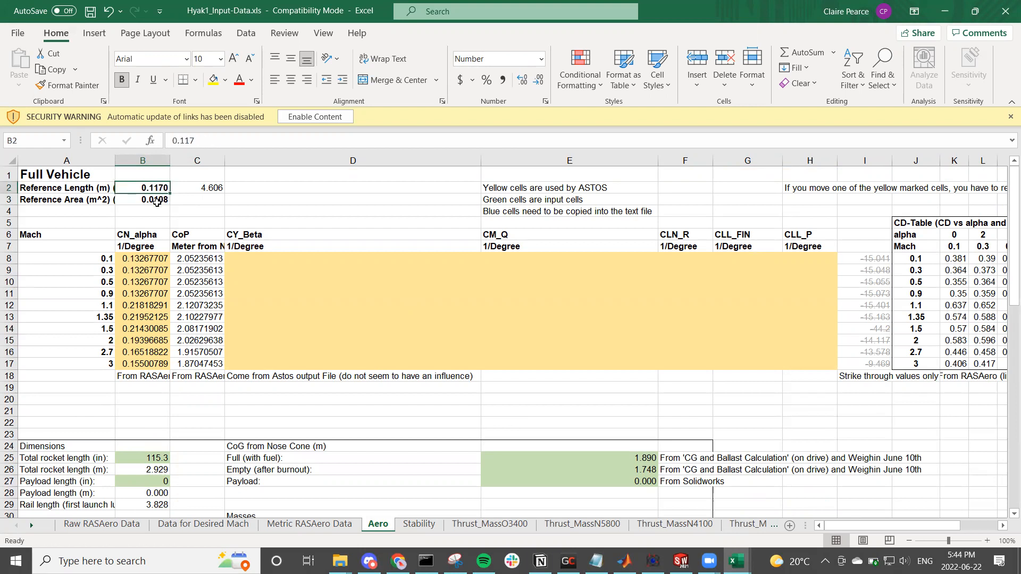
Step: Widen column A on the Aero sheet to show more of its row labels
double_click(115, 160)
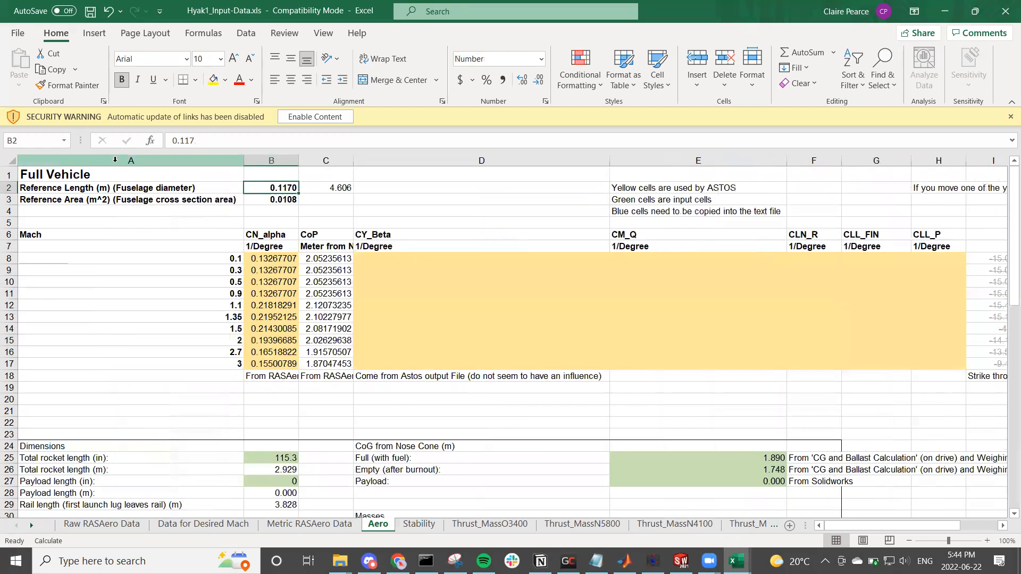
left_click_drag(244, 159, 155, 157)
scroll(353, 264, "down", 8)
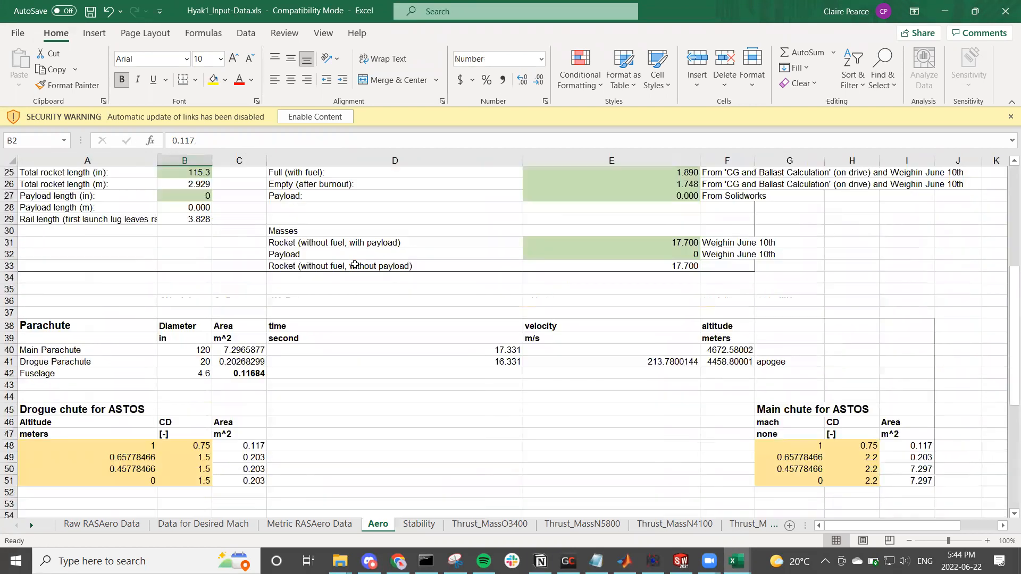
Step: Examine the Stability sheet and the source references of the two N5800 Full Vehicle CoG values
left_click(433, 524)
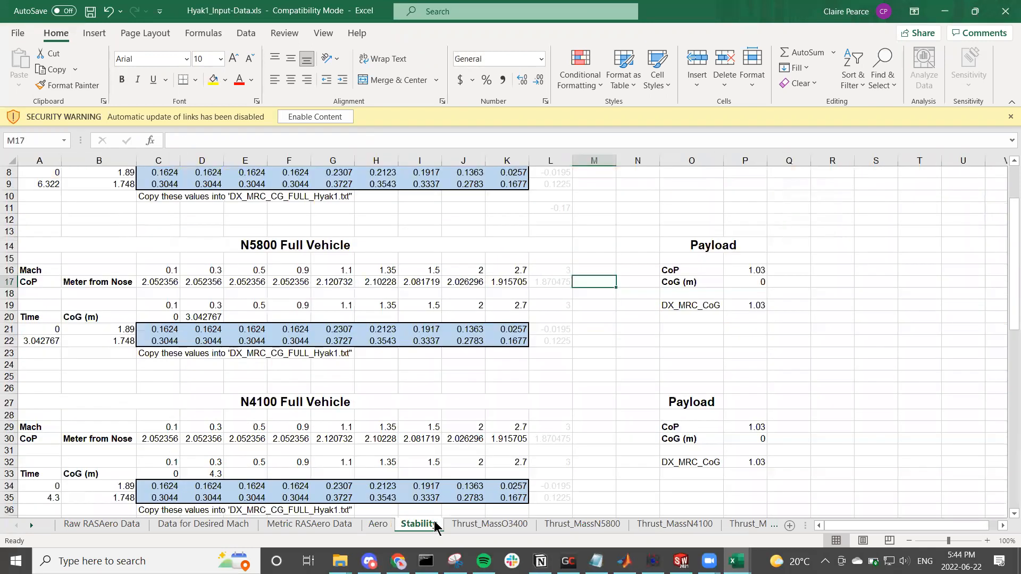
scroll(410, 328, "up", 3)
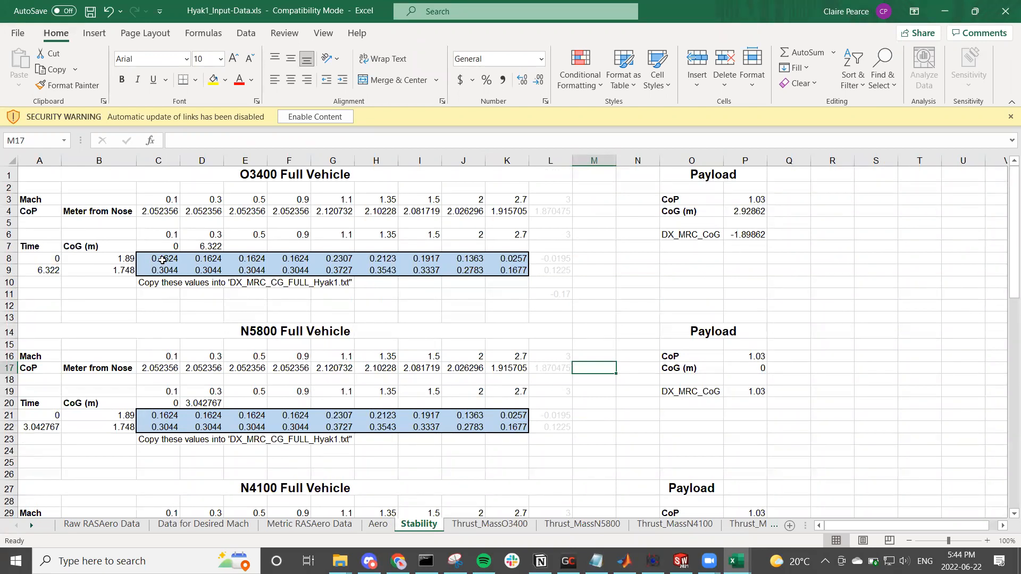
scroll(162, 259, "down", 3)
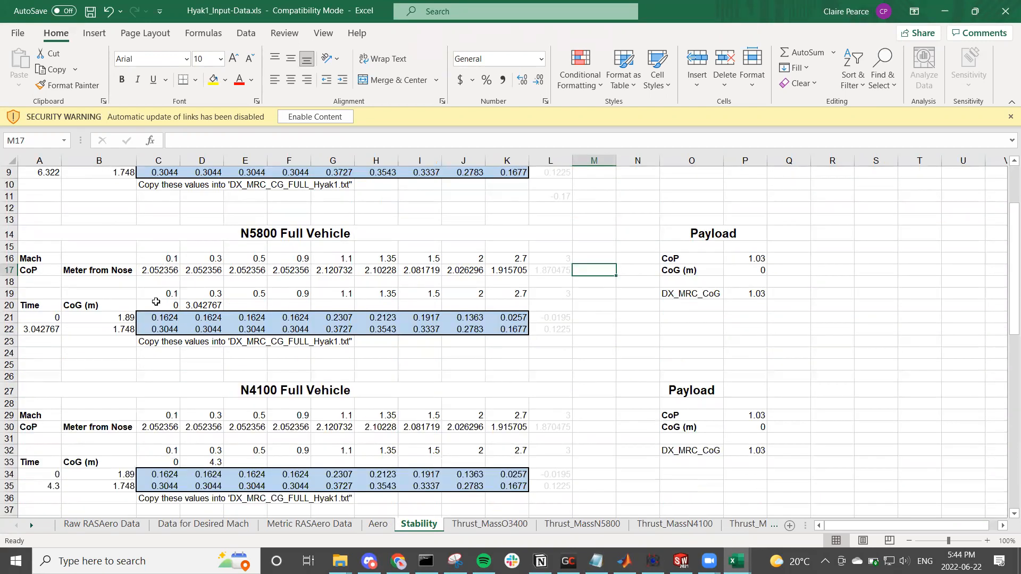
left_click(125, 314)
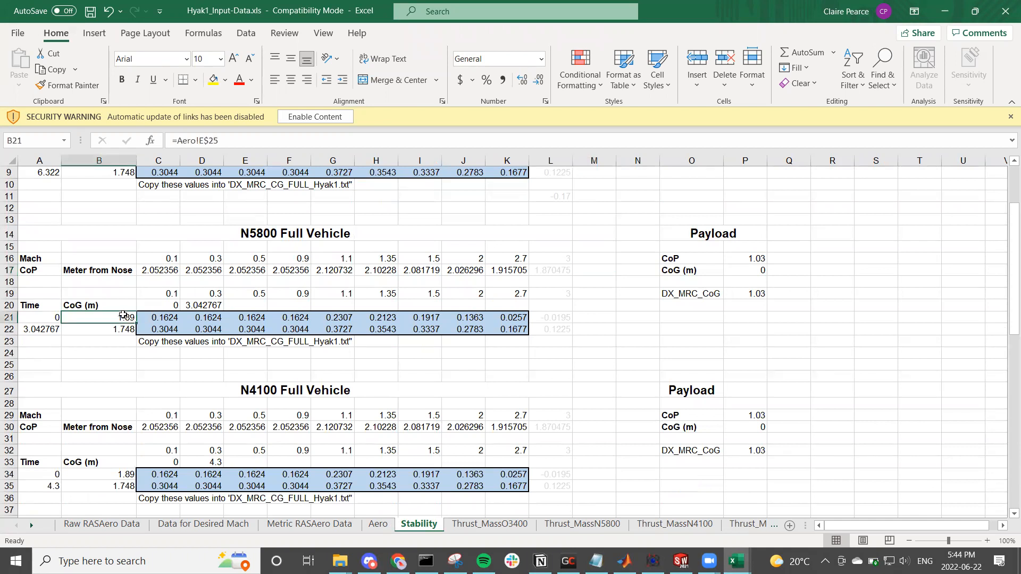
left_click(121, 326)
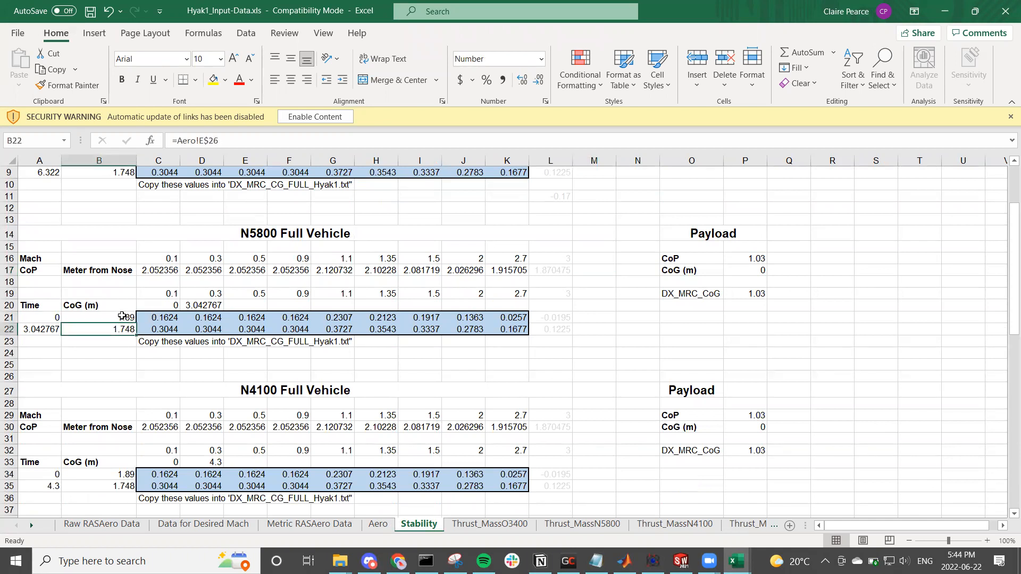
Step: Inspect the CoP-minus-CoG formulas across the Mach columns in the first blue row of the N5800 Full Vehicle table
left_click(153, 318)
key("F2")
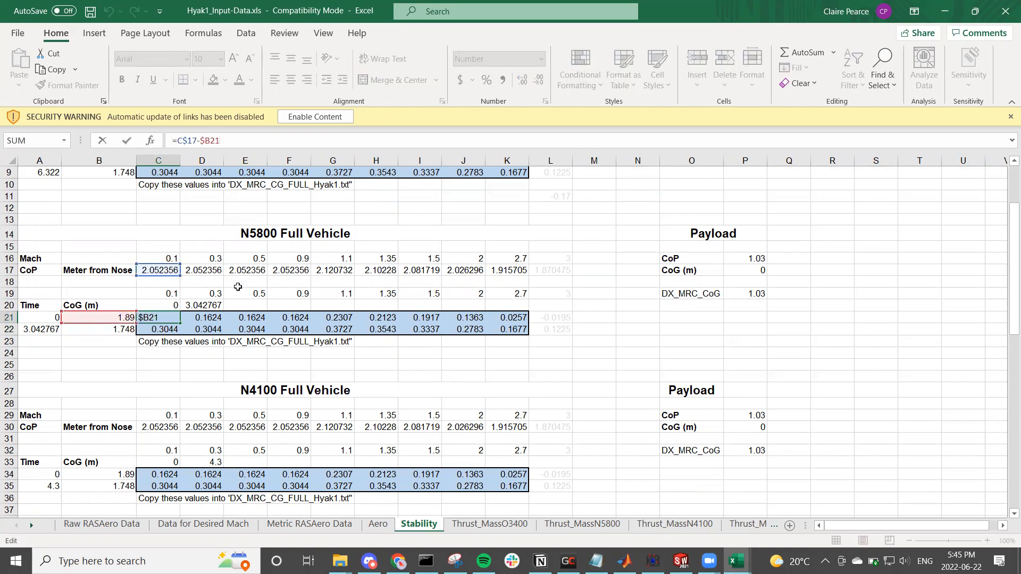
left_click(221, 319)
left_click(249, 317)
left_click(301, 318)
left_click(327, 317)
left_click(382, 316)
left_click(429, 318)
left_click(453, 317)
left_click(505, 318)
Step: Check the O3400 CoP source reference and the other motors' stability tables, and view the Thrust_MassO3400 sheet
scroll(504, 337, "up", 3)
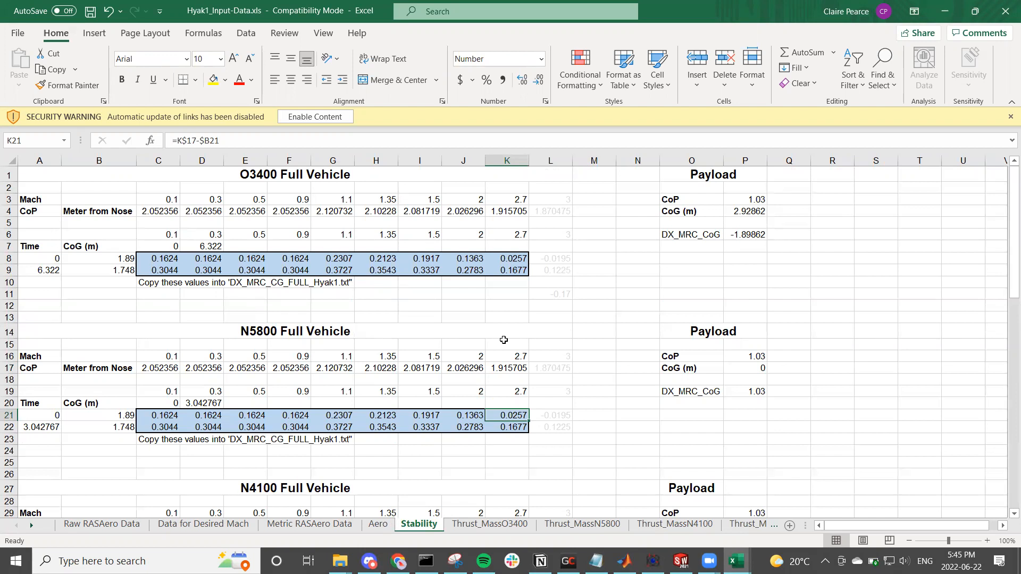
left_click(176, 211)
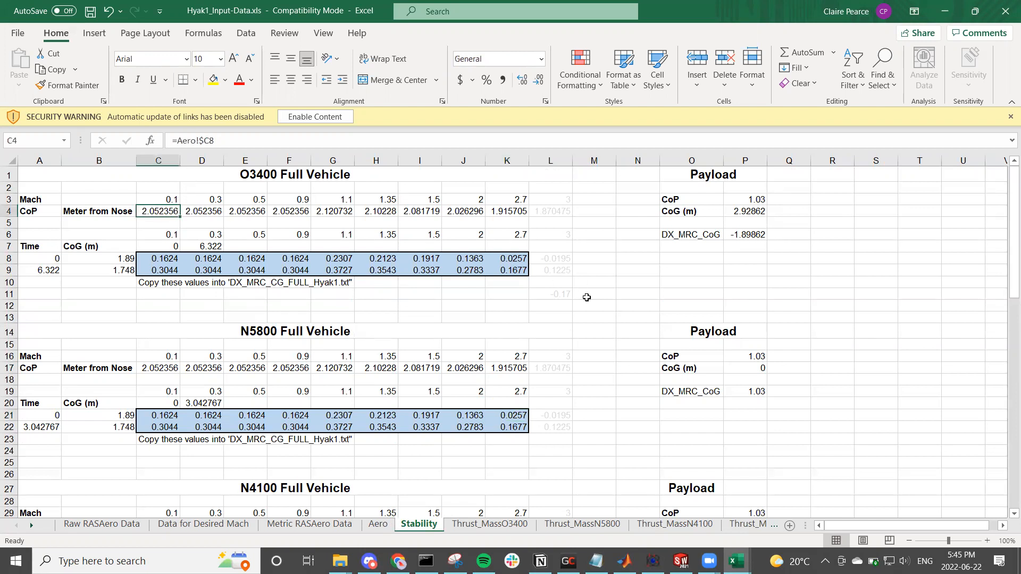
scroll(586, 297, "down", 20)
scroll(583, 301, "up", 8)
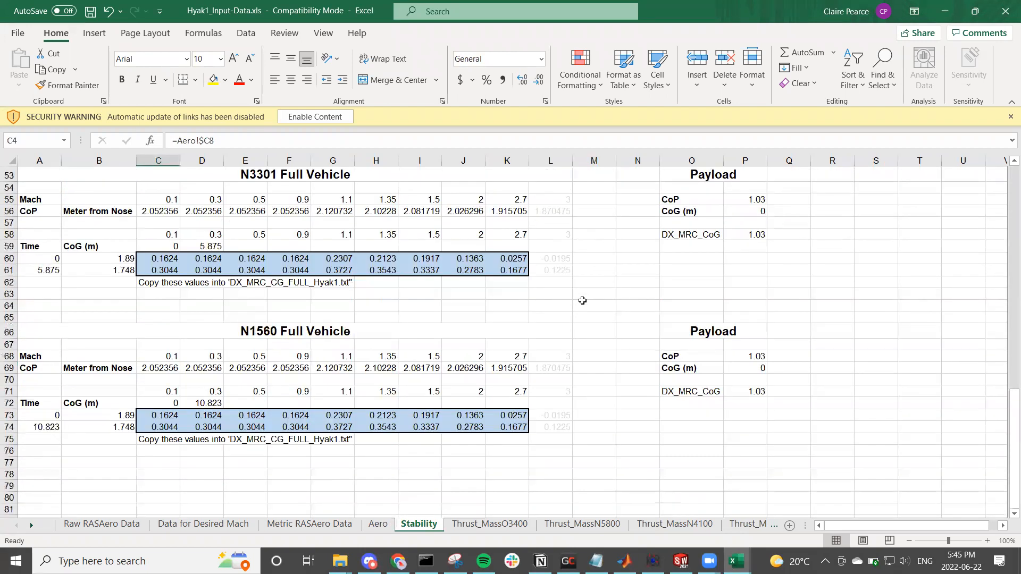
left_click(504, 525)
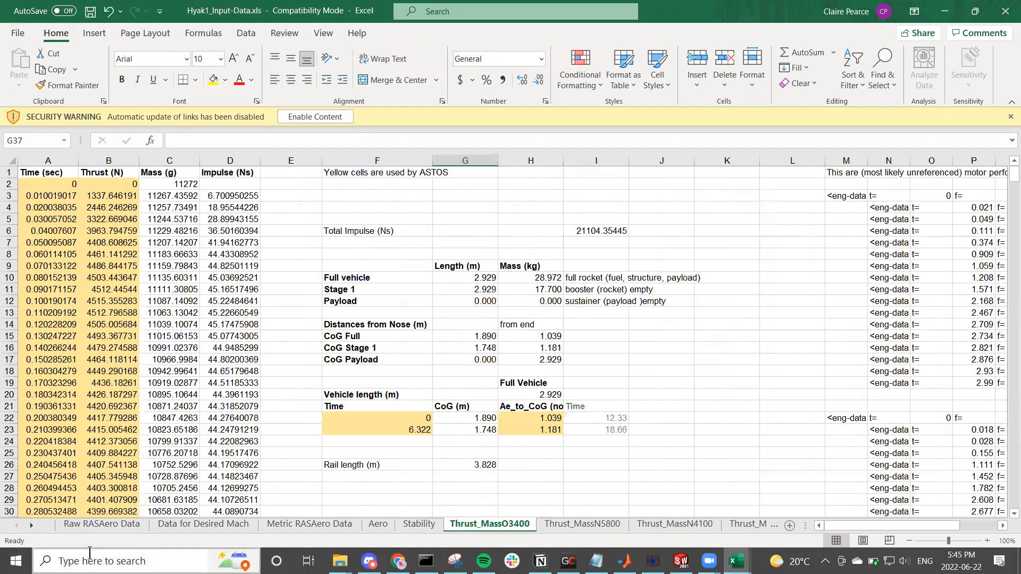
Step: Compare the Raw RASAero Data sheet with the Data for Desired Mach sheet and inspect the INDIRECT lookup formulas
left_click(104, 525)
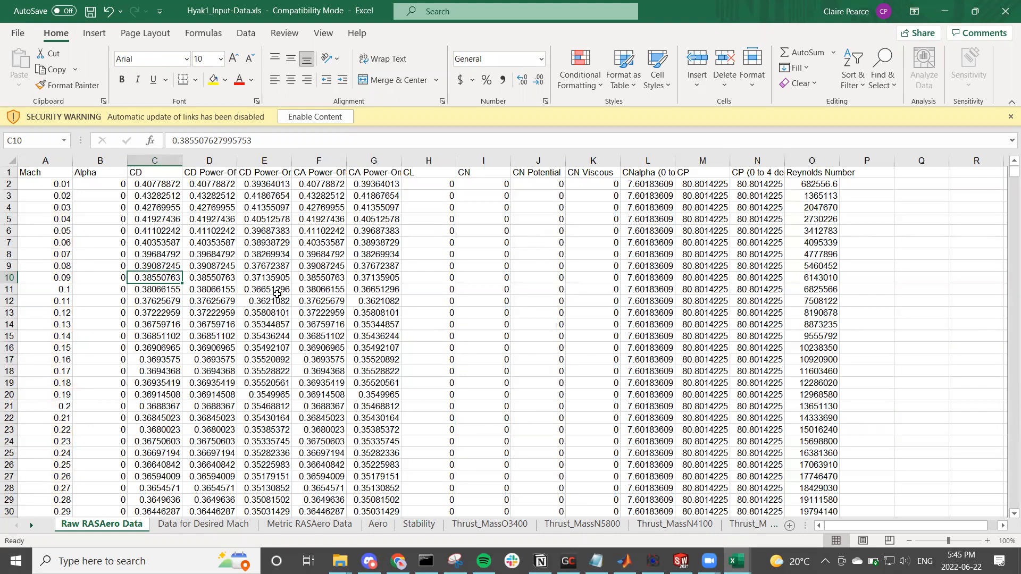
left_click(194, 524)
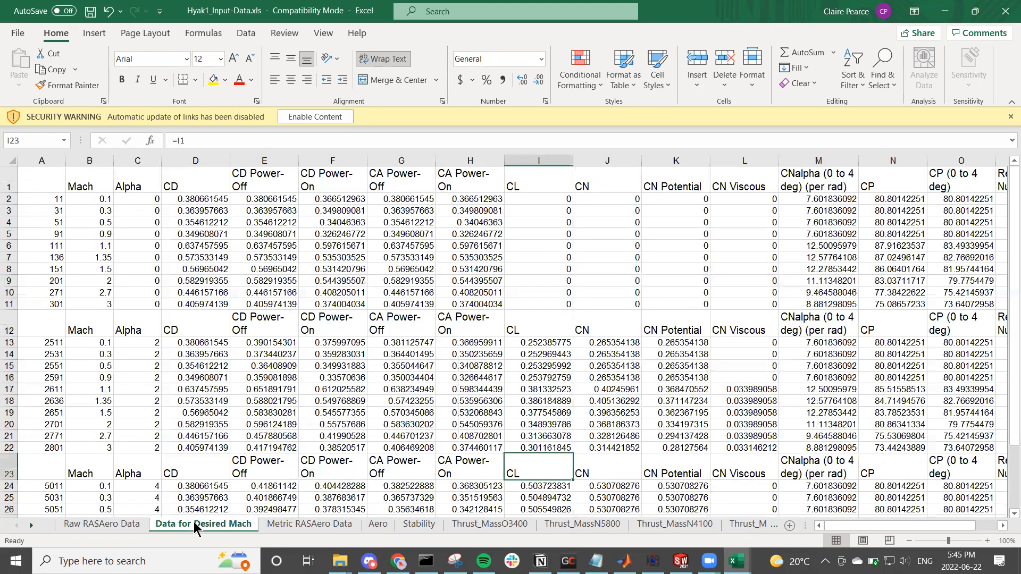
left_click(223, 220)
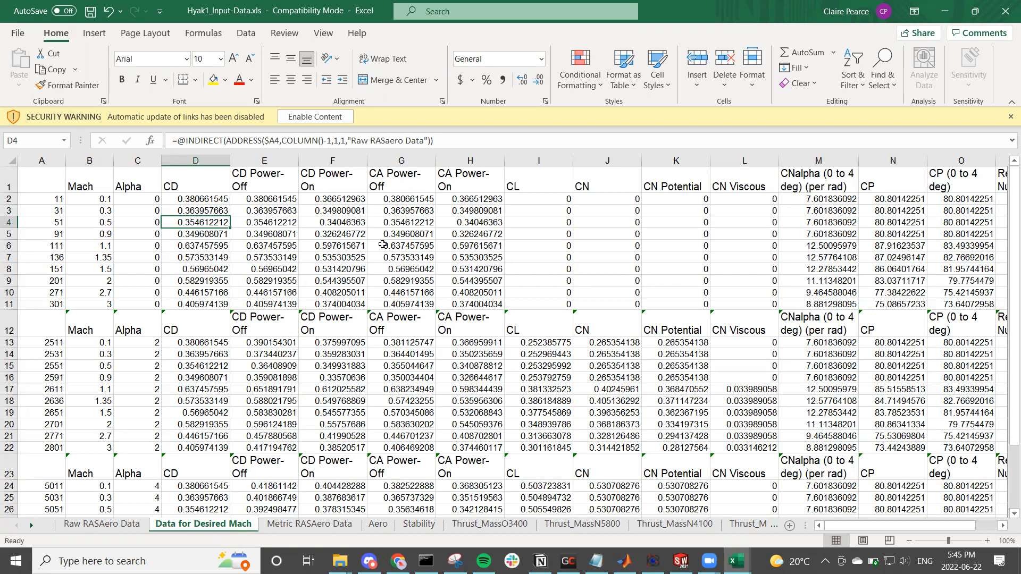
left_click(399, 200)
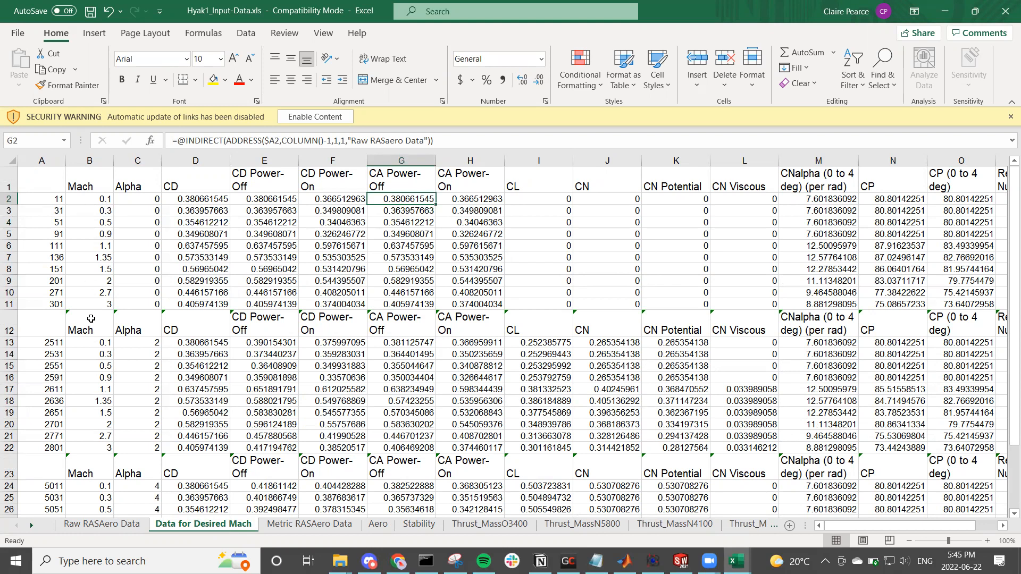
scroll(91, 318, "down", 4)
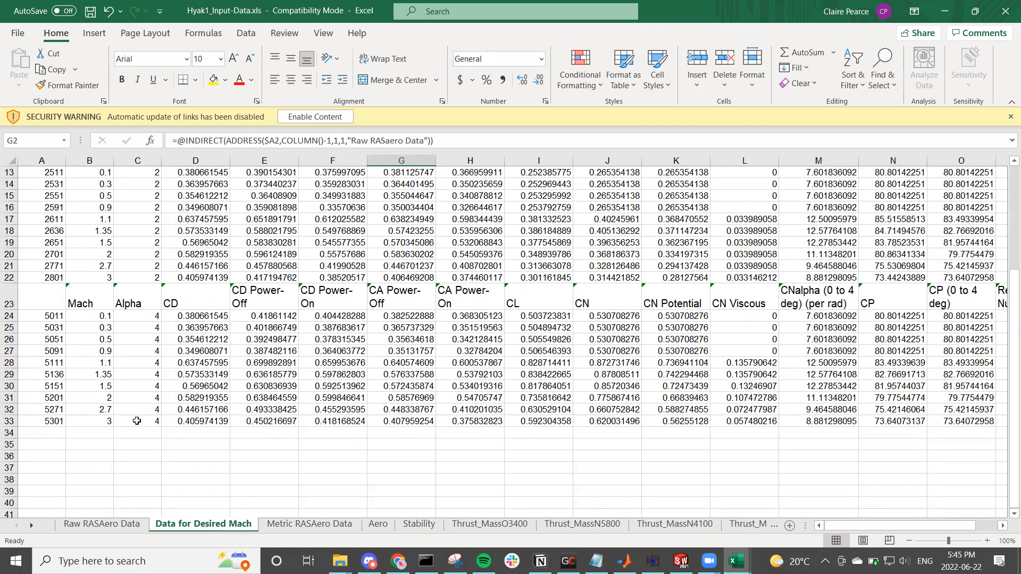
scroll(137, 419, "up", 4)
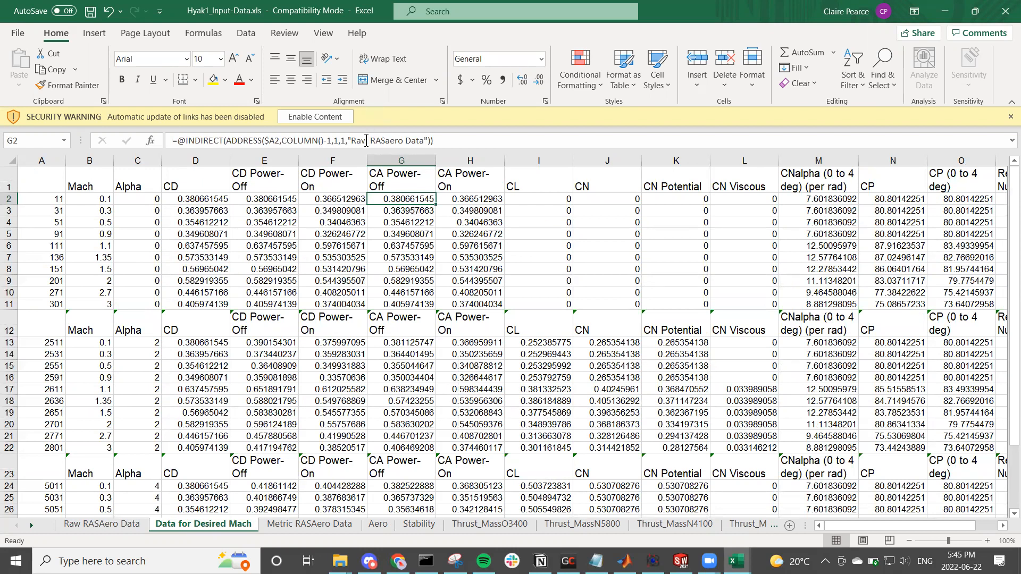
left_click(85, 525)
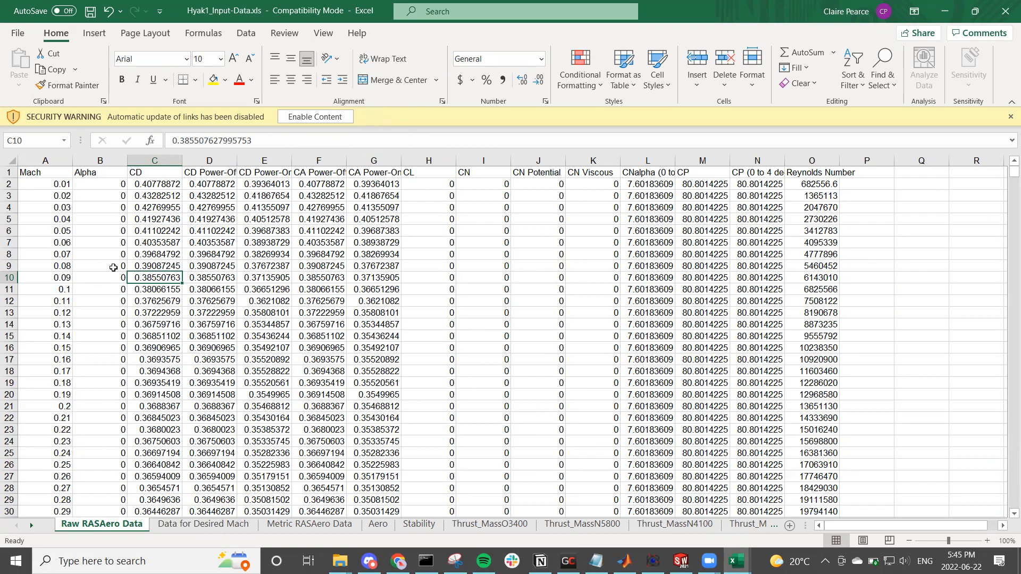
left_click(174, 524)
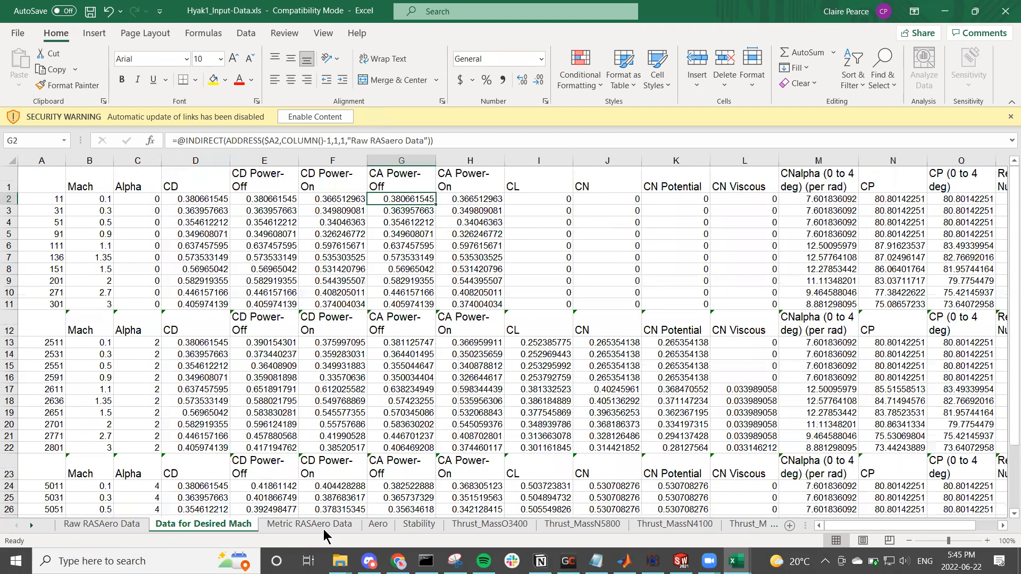
Step: Review the blue columns and unit conversions on the Metric RASAero Data sheet, and return to the Aero sheet
left_click(323, 526)
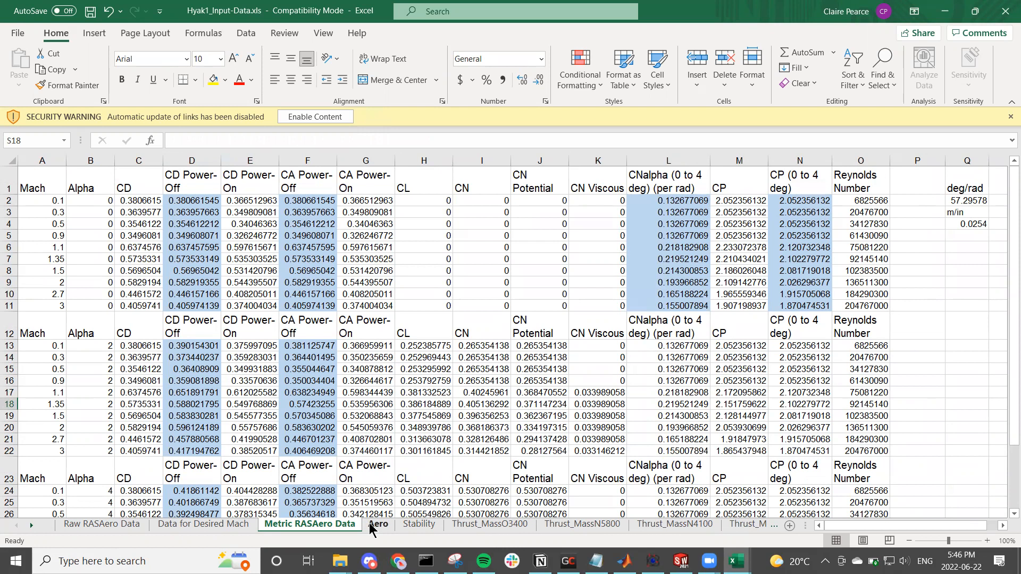
left_click(245, 524)
left_click(276, 523)
left_click(378, 524)
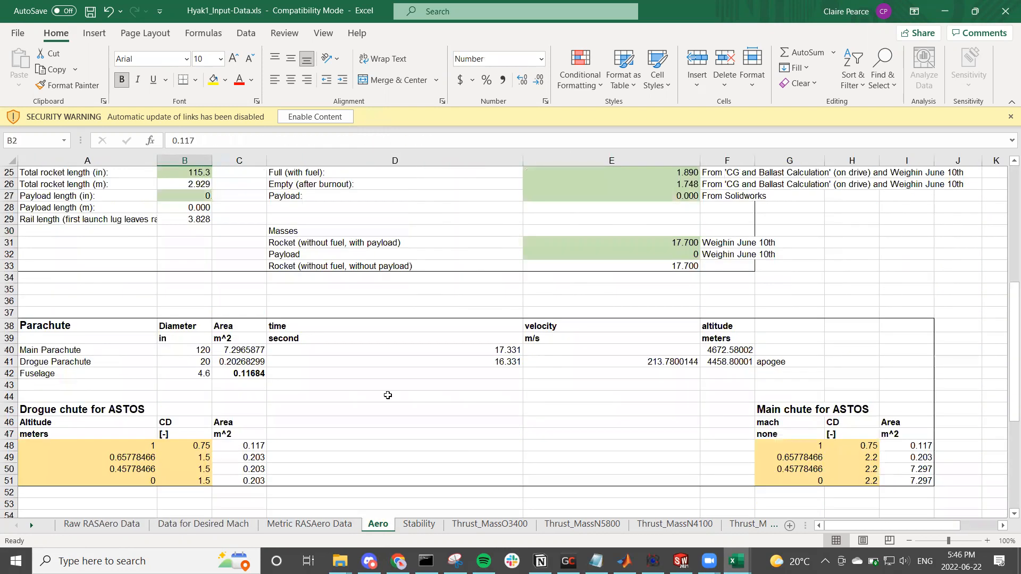
Step: Inspect the Metric RASAero Data references behind the CN_alpha, CoP and CA_Full columns on the Aero sheet
scroll(397, 372, "up", 5)
scroll(397, 373, "up", 3)
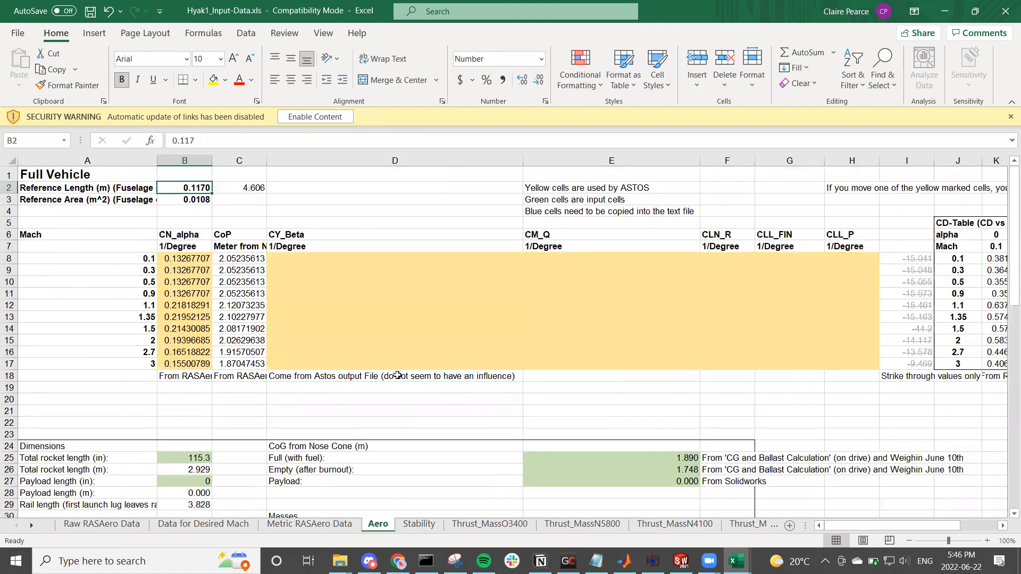
left_click(176, 260)
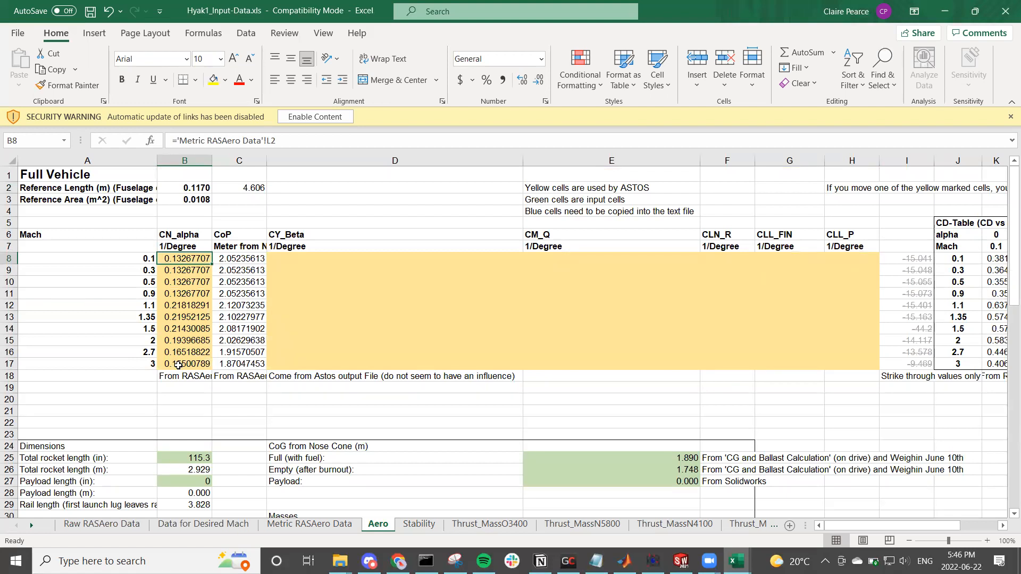
left_click(239, 260)
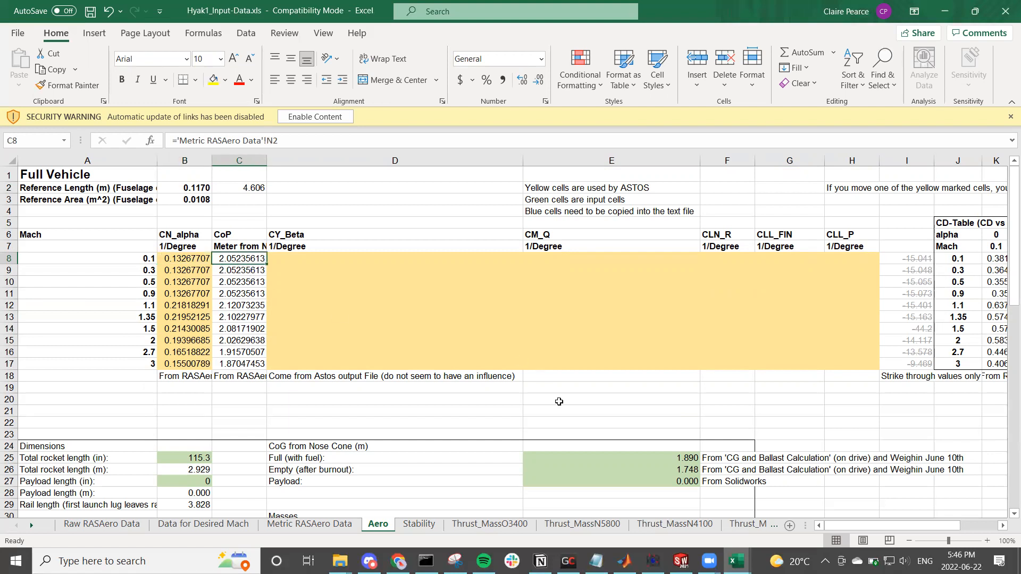
left_click_drag(837, 524, 858, 517)
left_click(787, 260)
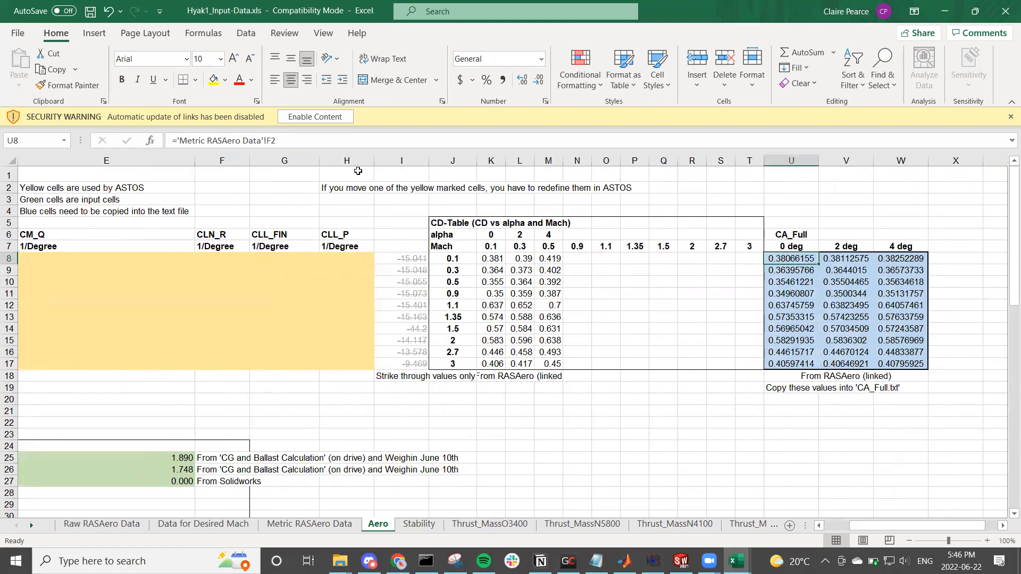
left_click(315, 140)
left_click(630, 413)
Step: Review the wind tables and the parachute time, velocity and altitude section lower on the Aero sheet
scroll(532, 399, "down", 5)
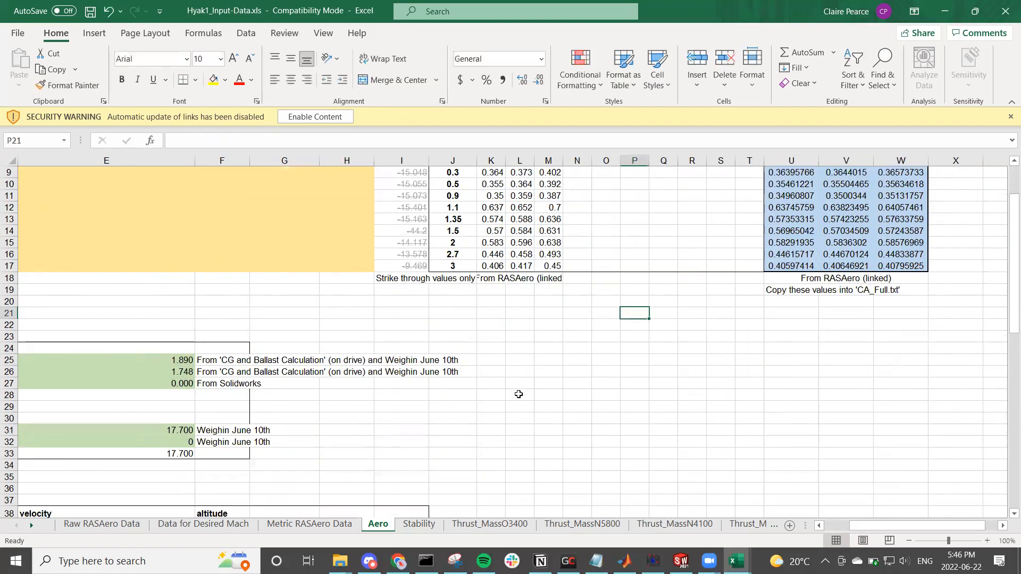
left_click_drag(859, 524, 838, 524)
scroll(574, 453, "down", 1)
scroll(566, 451, "down", 10)
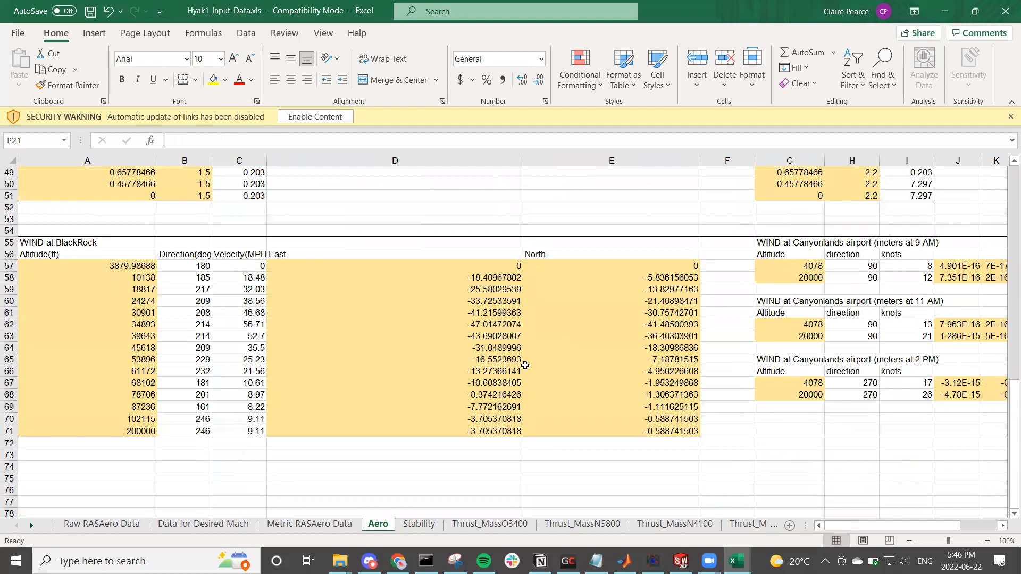
scroll(523, 365, "up", 4)
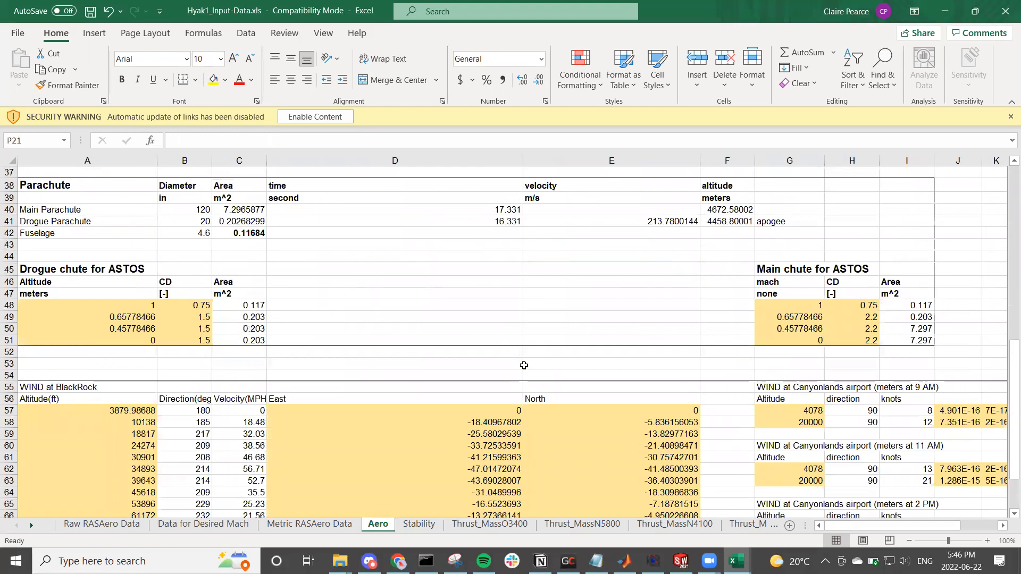
scroll(523, 365, "up", 4)
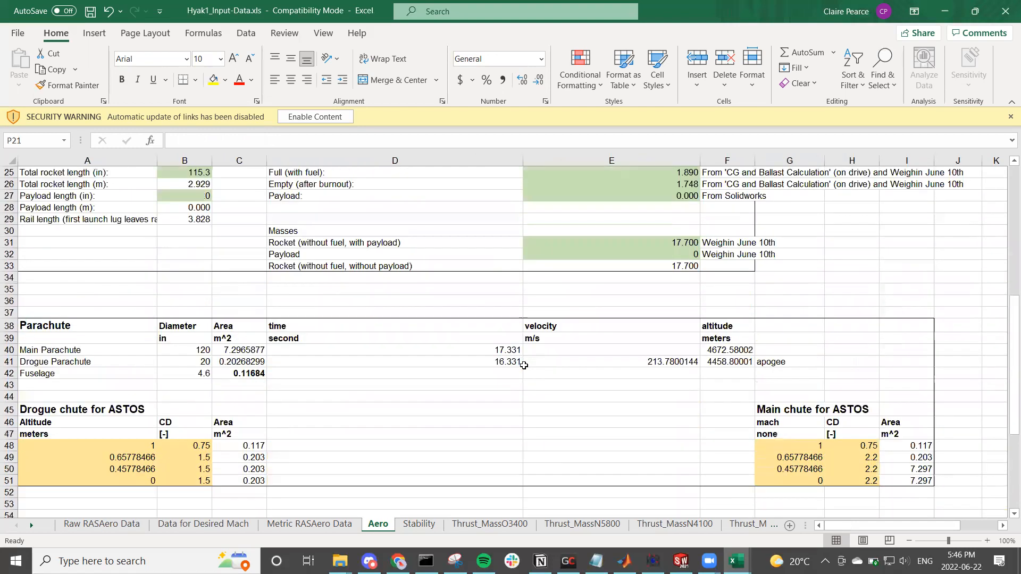
left_click(397, 371)
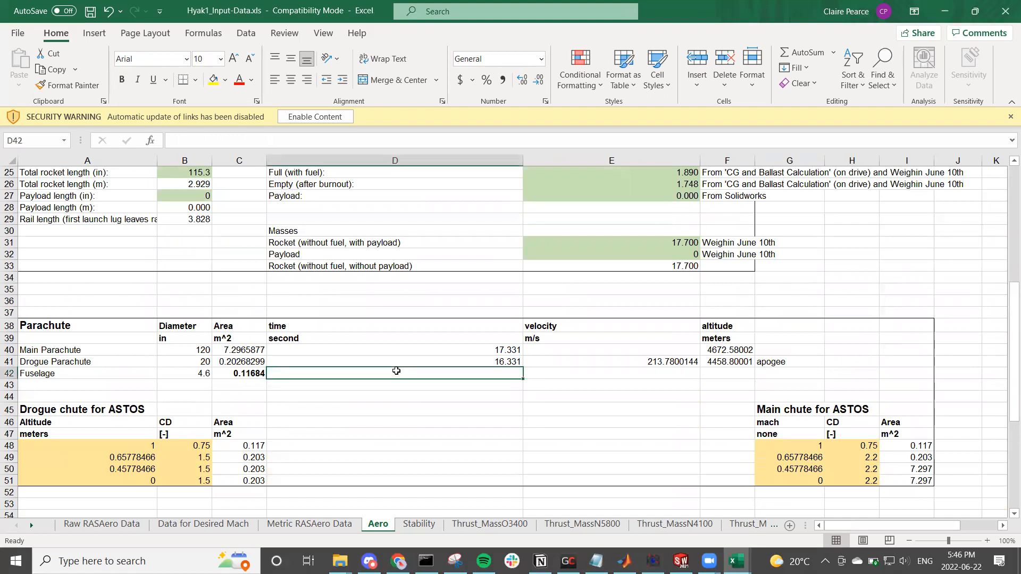
left_click(410, 328)
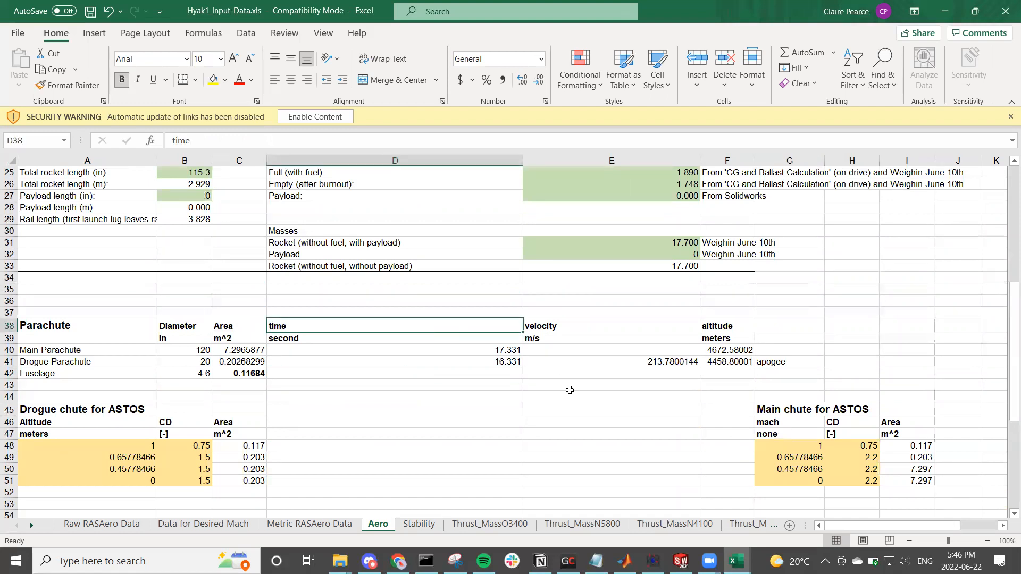
Step: Examine the first Time, Thrust and Mass entries on the Thrust_MassO3400 sheet
left_click(472, 524)
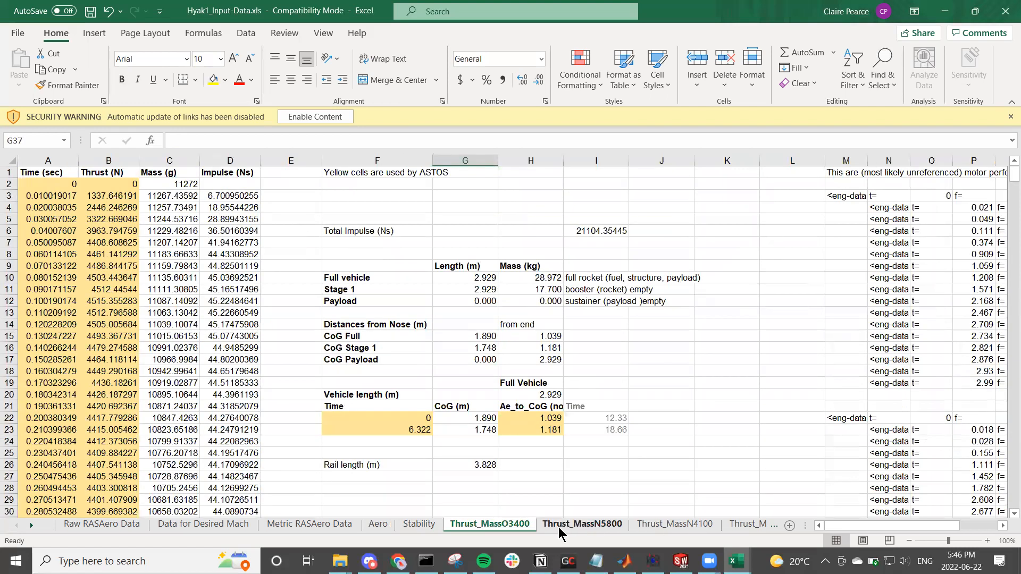
left_click(71, 189)
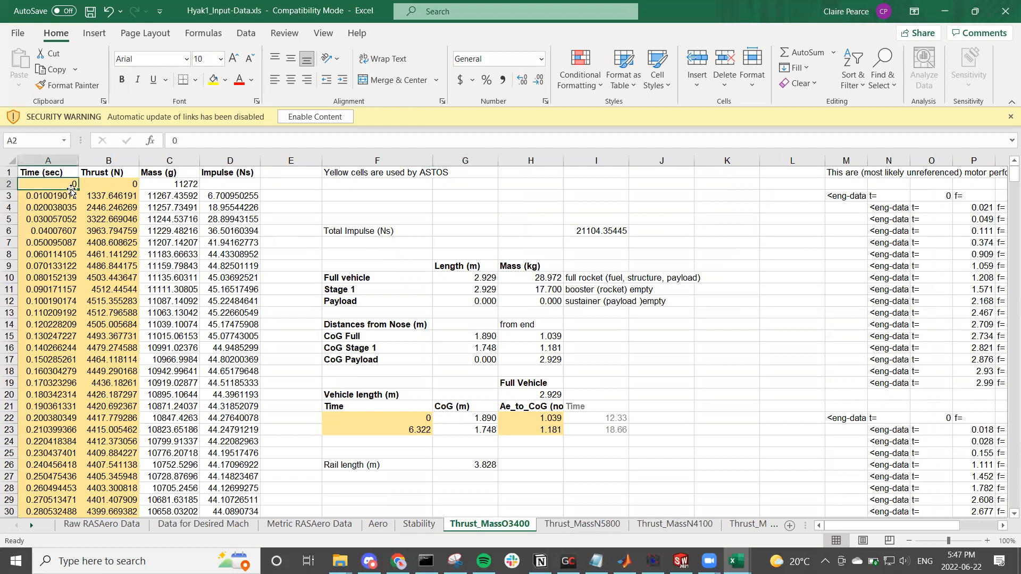
left_click(117, 186)
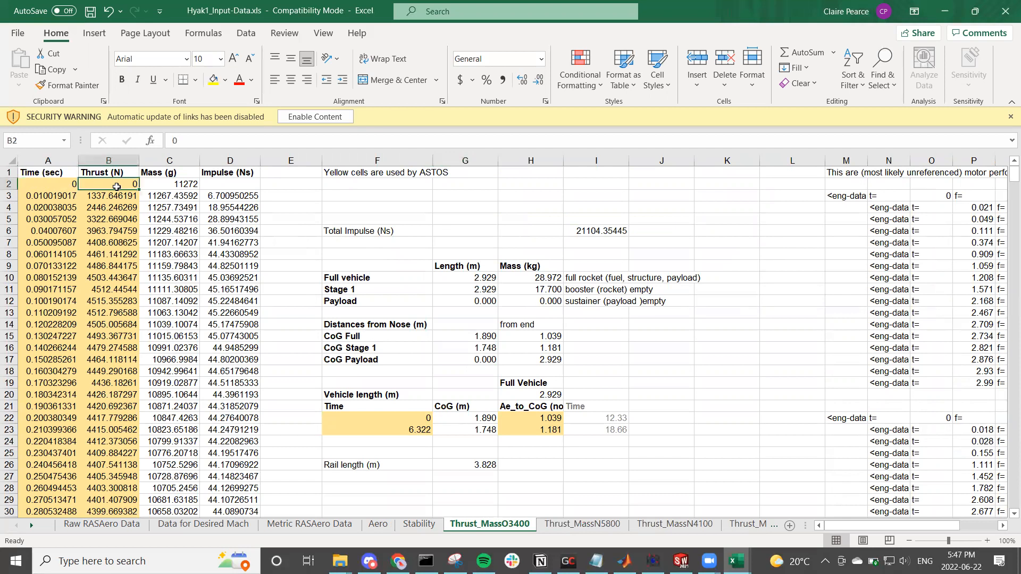
left_click(171, 184)
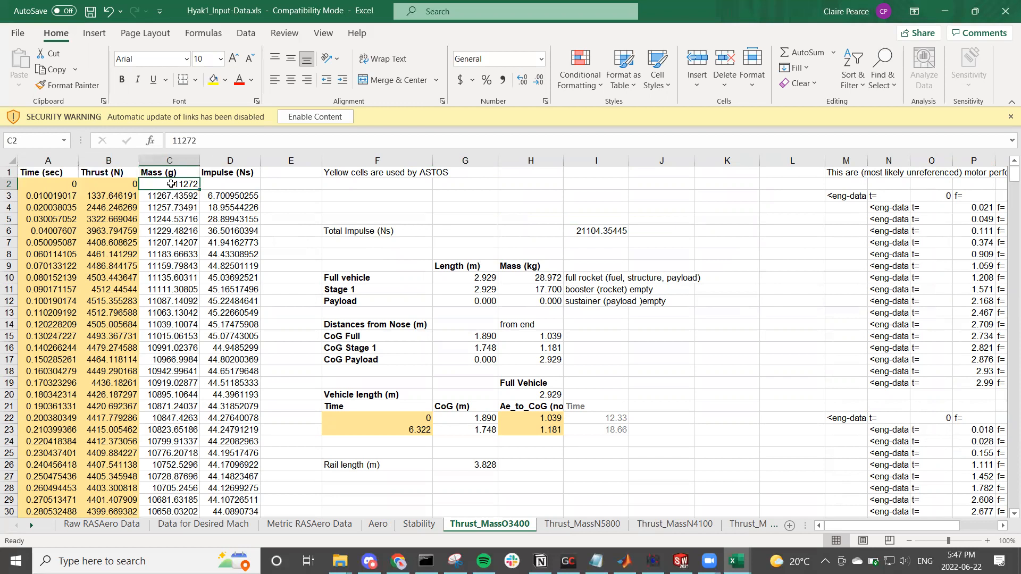
left_click(73, 195)
left_click(96, 196)
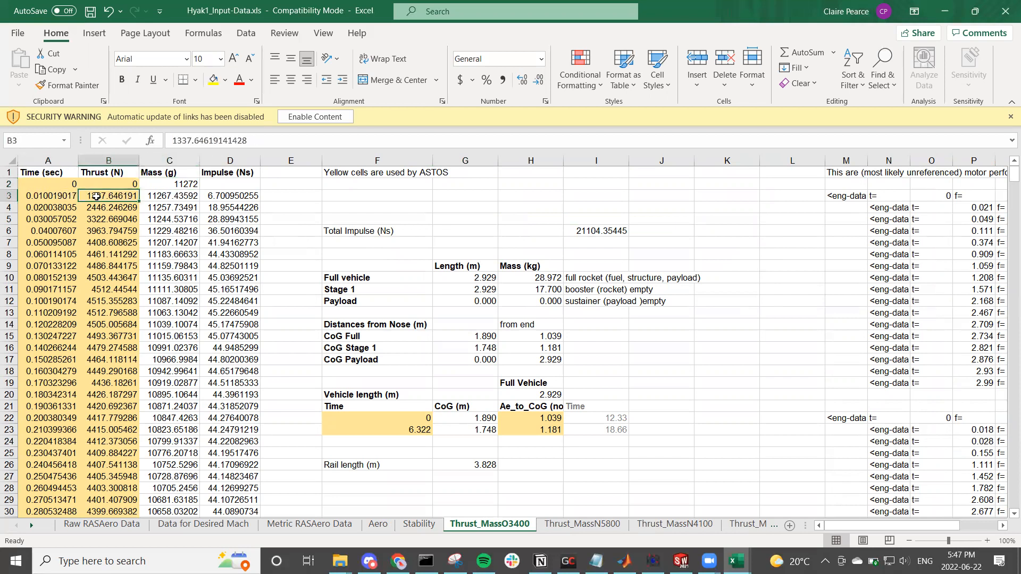
left_click(177, 201)
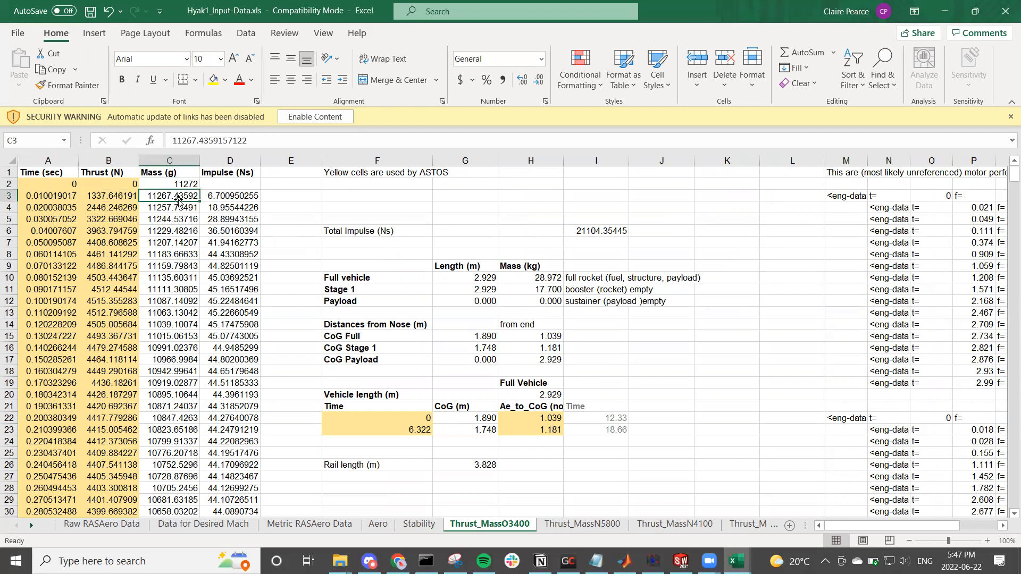
Step: Inspect the time-difference and average-thrust terms of the first Impulse formula in cell D3, leaving it as is
left_click(242, 198)
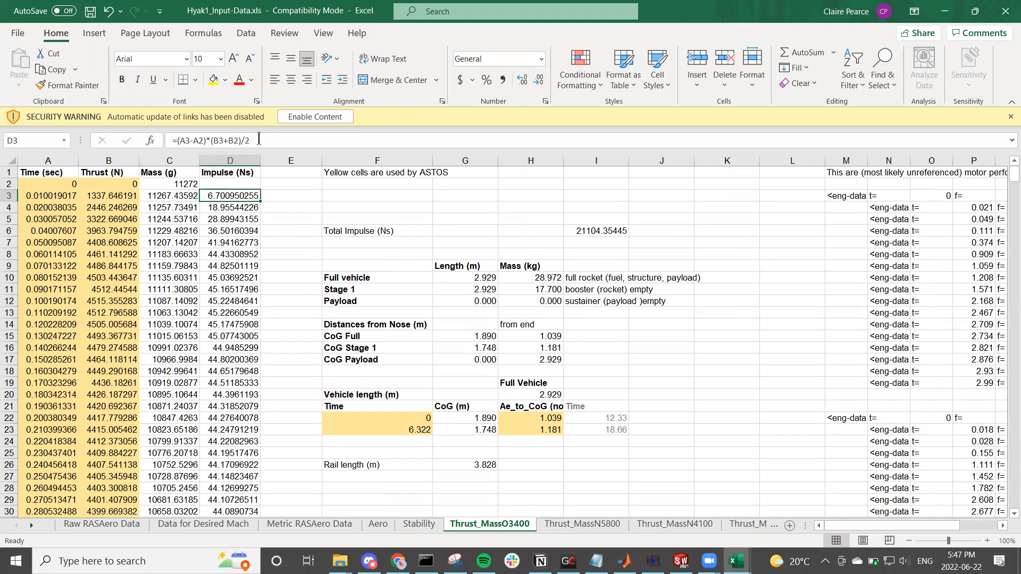
left_click(258, 140)
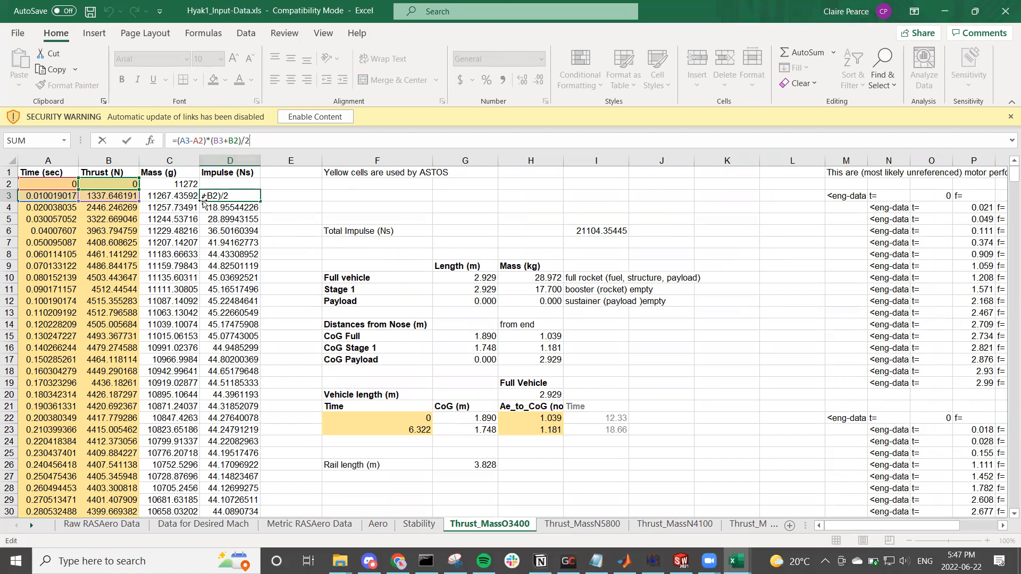
left_click(199, 140)
left_click_drag(203, 143, 179, 144)
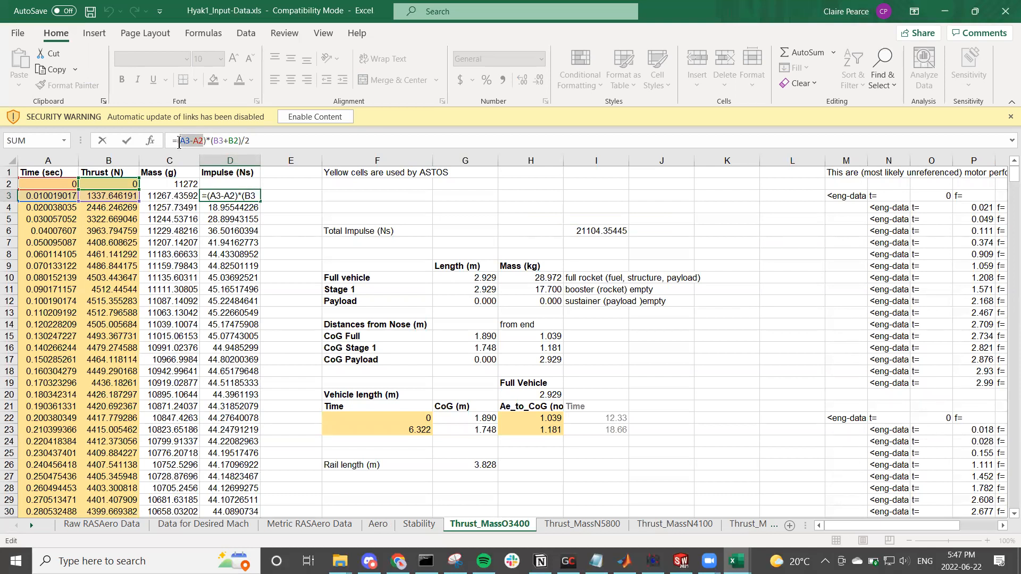
left_click_drag(240, 143, 212, 144)
left_click(268, 140)
key("Return")
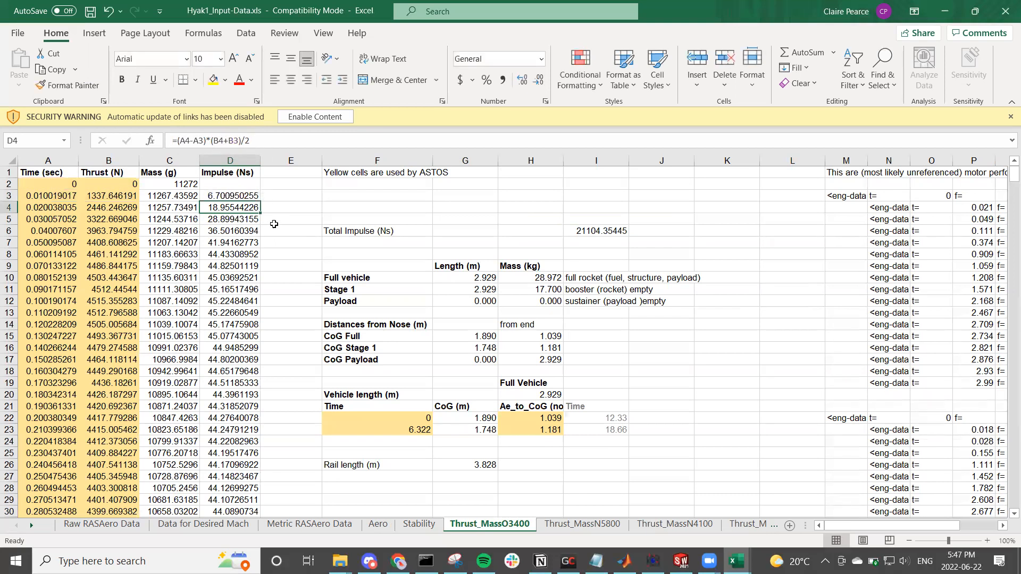
left_click(275, 227)
Step: Check the Aero references in the Length column and review the block from vehicle lengths and masses down to rail length
scroll(410, 359, "down", 2)
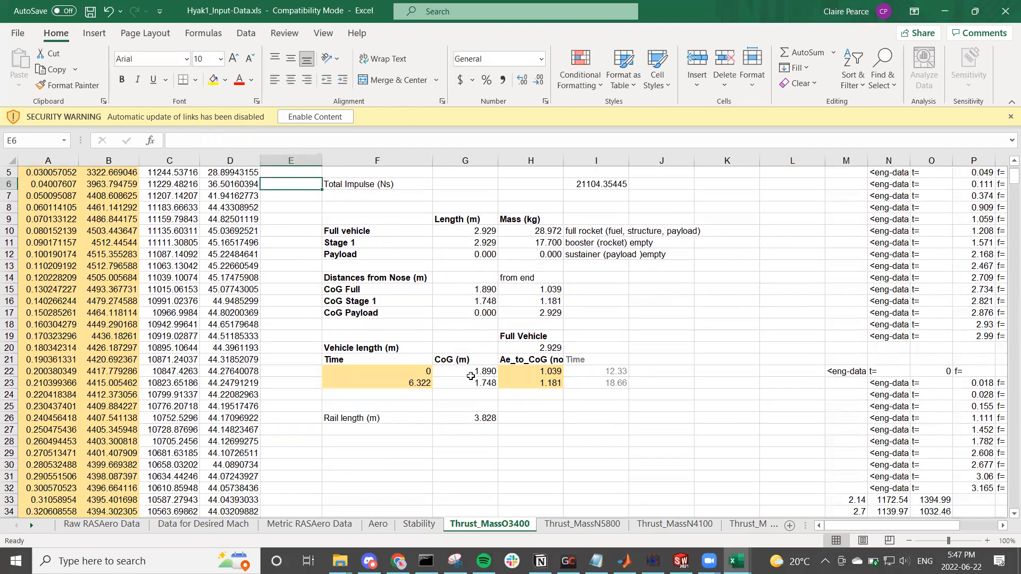
scroll(471, 375, "up", 2)
left_click(473, 287)
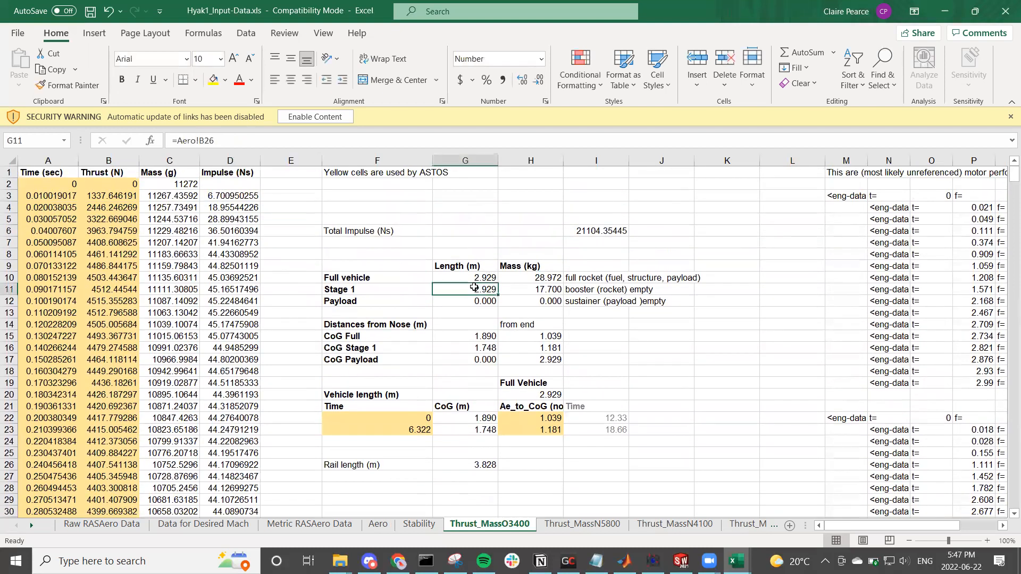
left_click(478, 277)
left_click(482, 297)
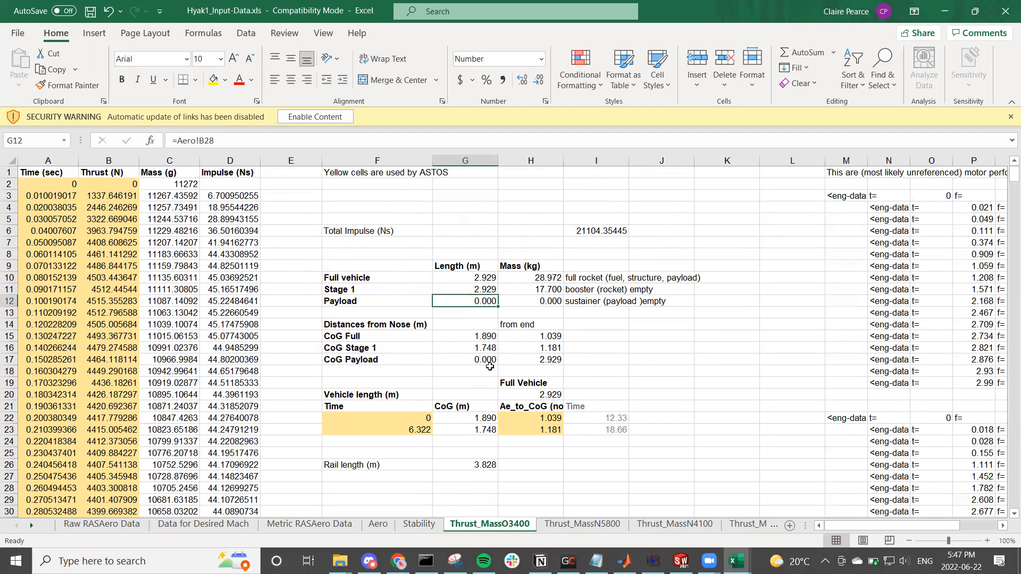
left_click_drag(378, 265, 632, 462)
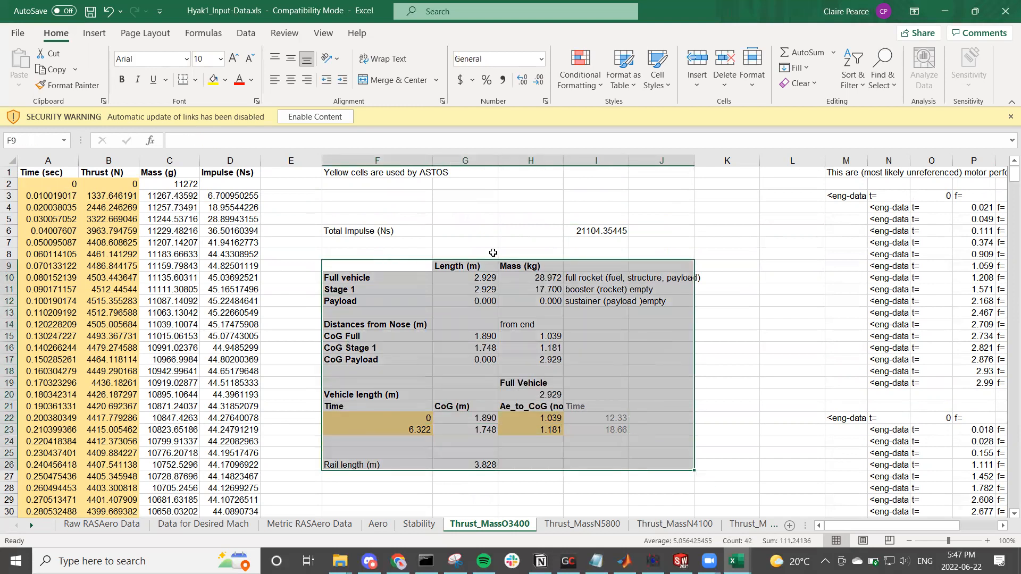
left_click(469, 242)
Step: Look through the thrust and mass sheets of the other motors, from Thrust_MassN5800 to Thrust_MassN1560
left_click(583, 525)
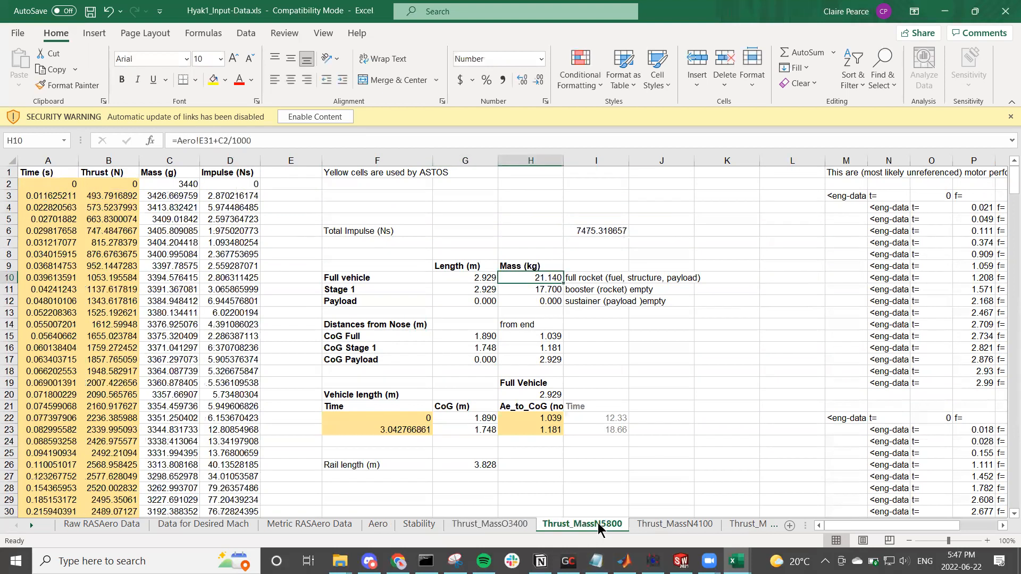
left_click(656, 525)
left_click(749, 525)
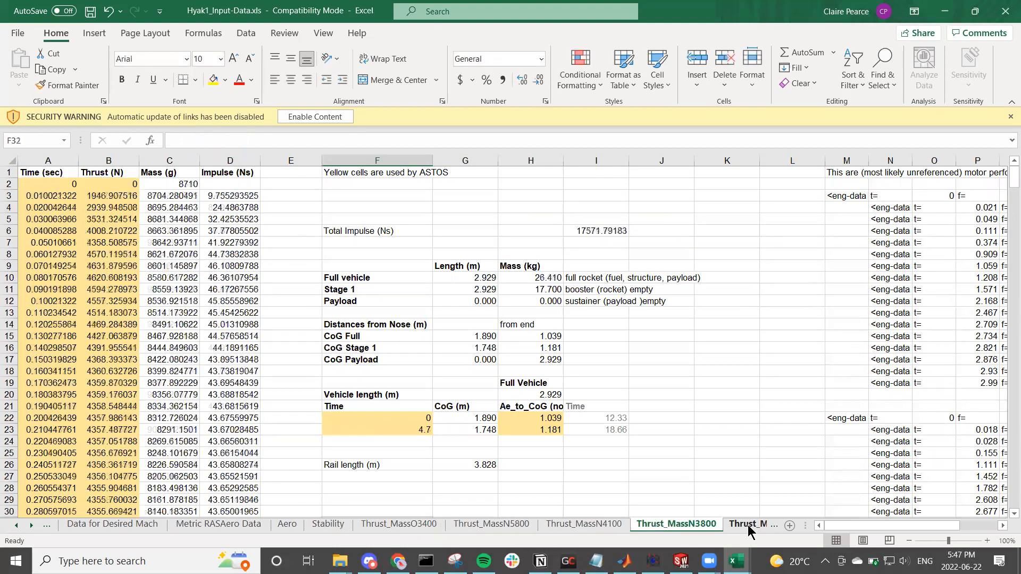
left_click(750, 525)
left_click(744, 524)
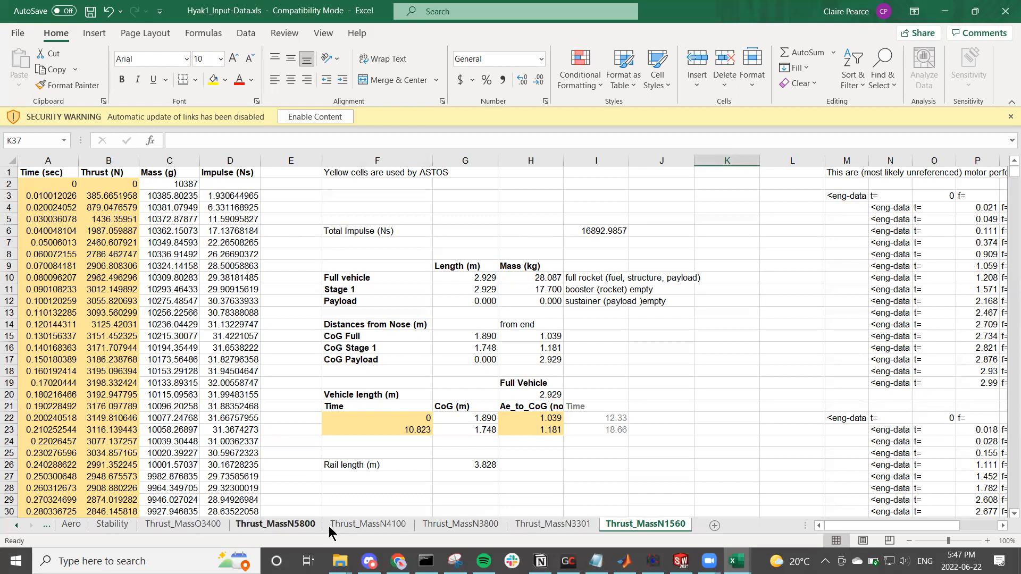
Step: Add the note "*M2505" in cell F3 of the Thrust_MassN5800 sheet
left_click(301, 530)
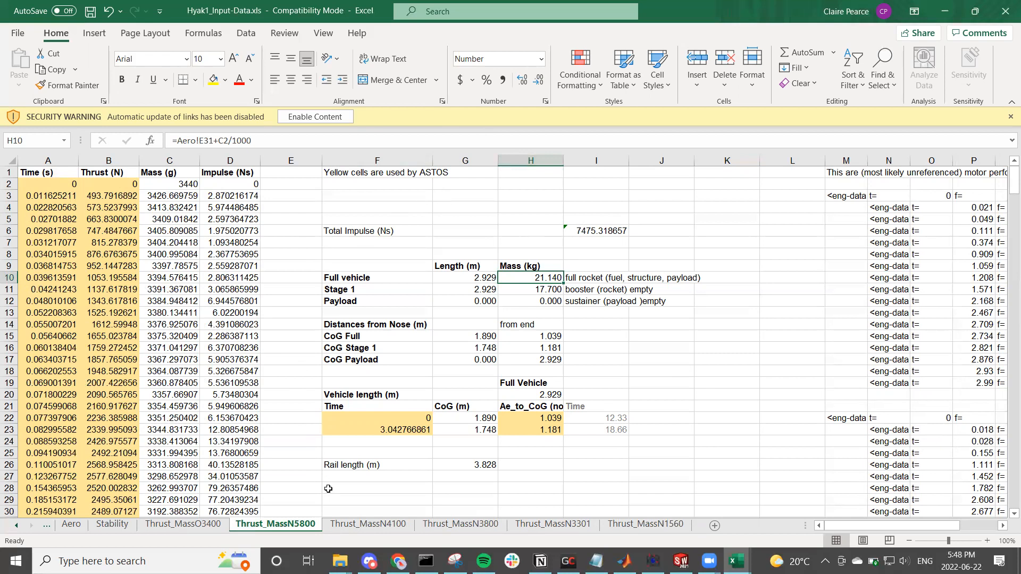
left_click(413, 198)
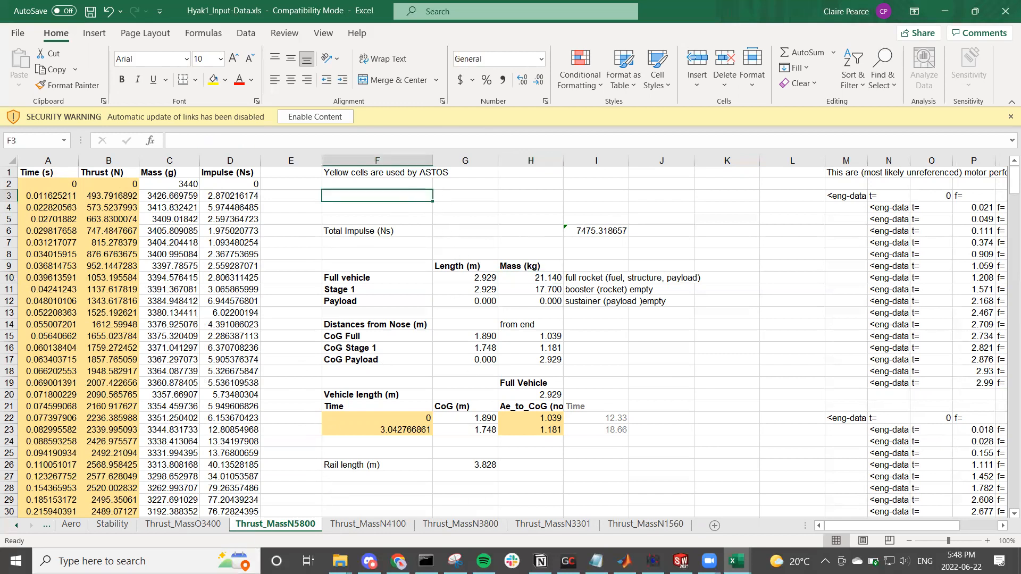
type("*")
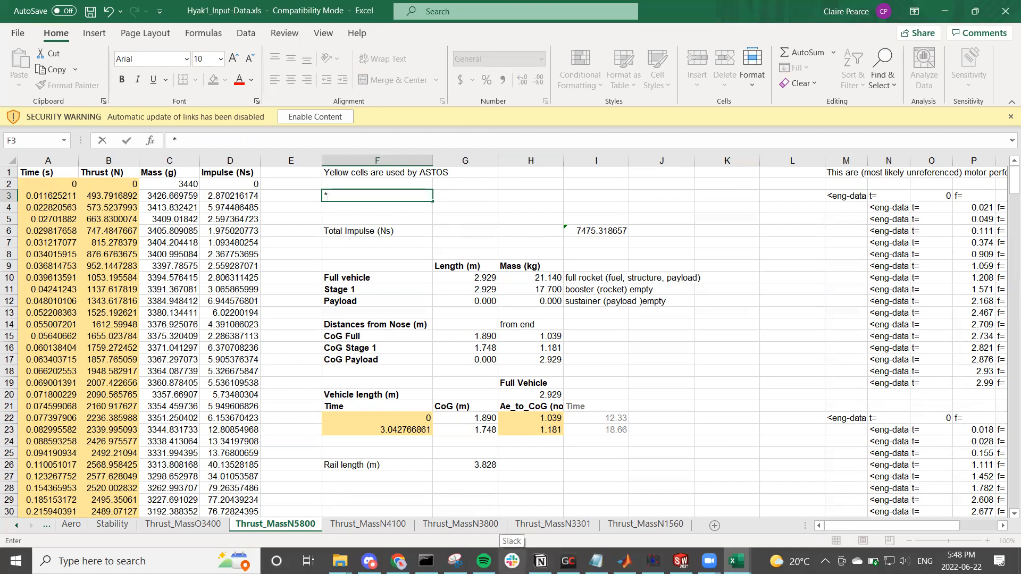
type("M2505")
key("Return")
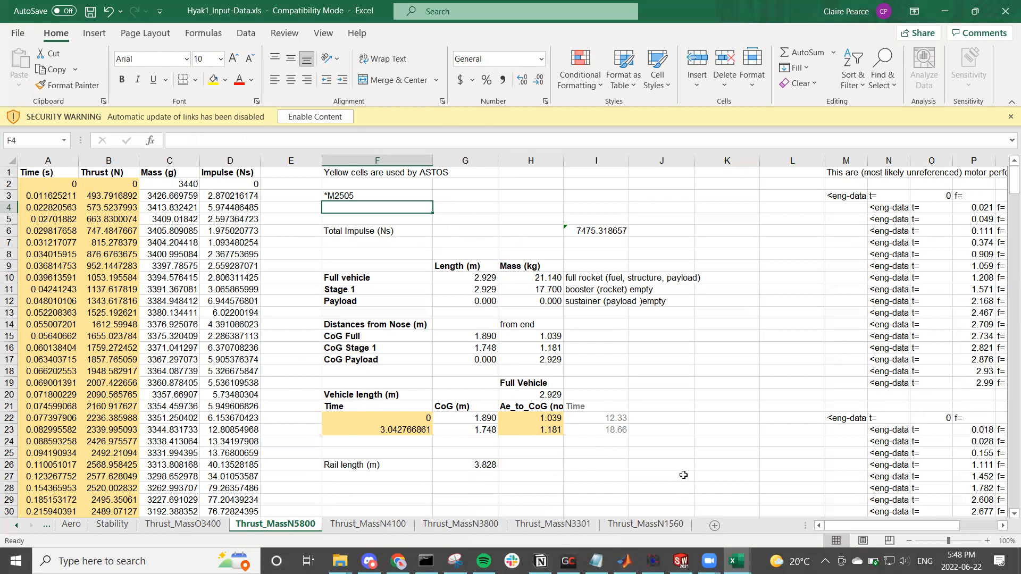
left_click(363, 196)
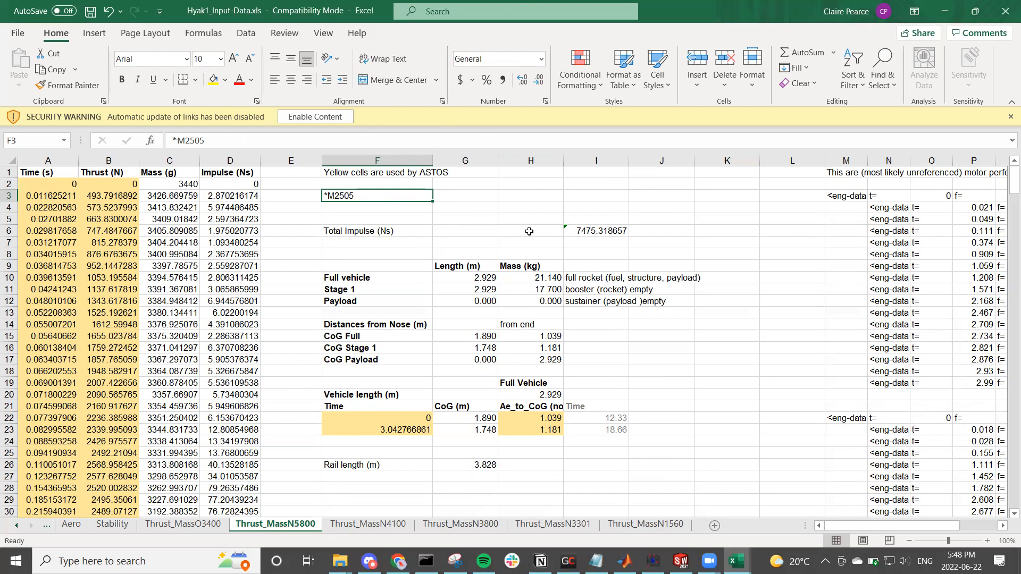
left_click(294, 256)
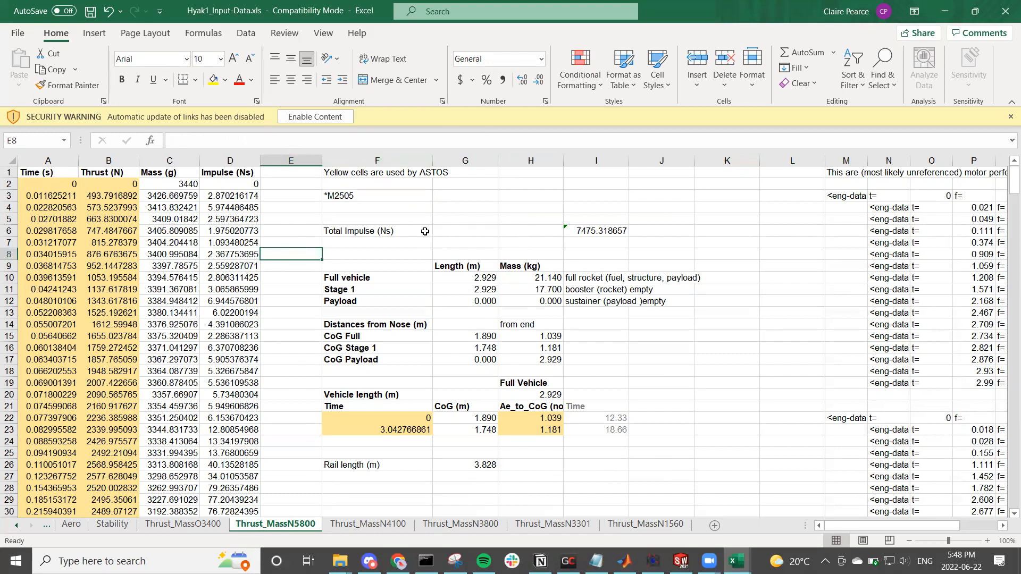
Step: Save the workbook and return to the Stability sheet
left_click(686, 433)
left_click(648, 391)
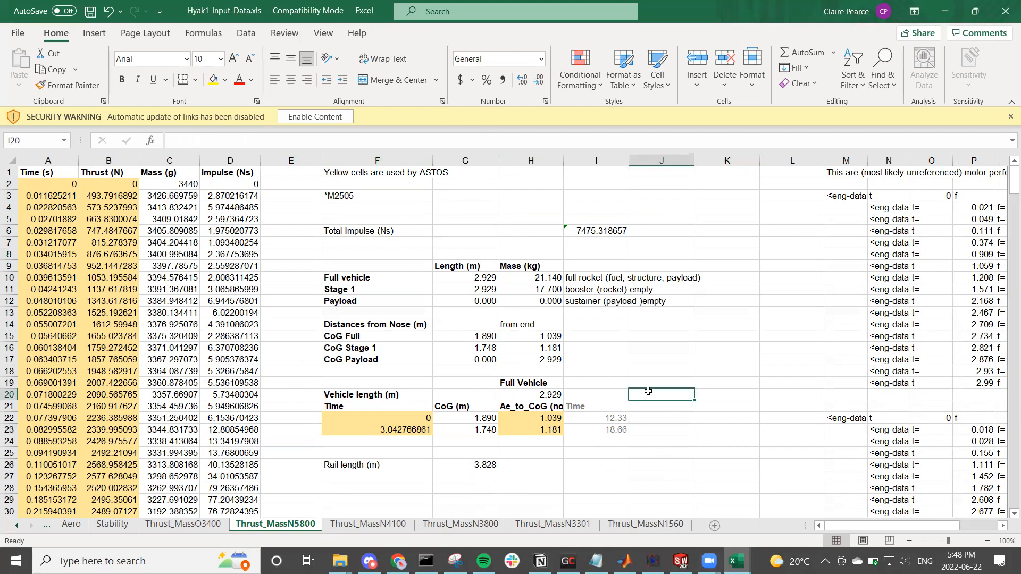
key("ctrl+s")
left_click(565, 366)
left_click(194, 526)
left_click(112, 525)
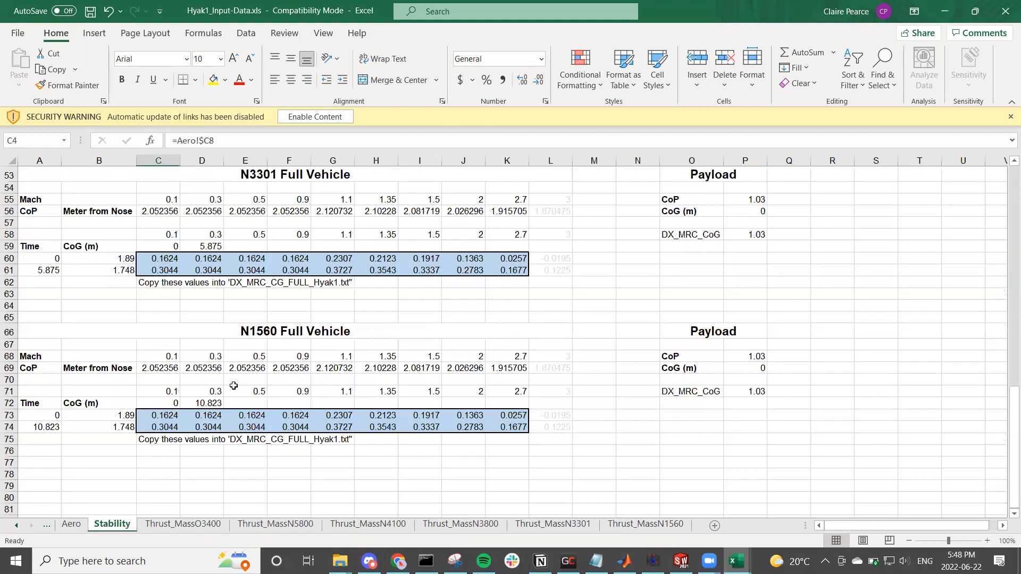
Step: Change the N5800 block heading in cell A14 of the Stability sheet to "N5800 Full Vehicle (M2505)"
scroll(291, 299, "up", 16)
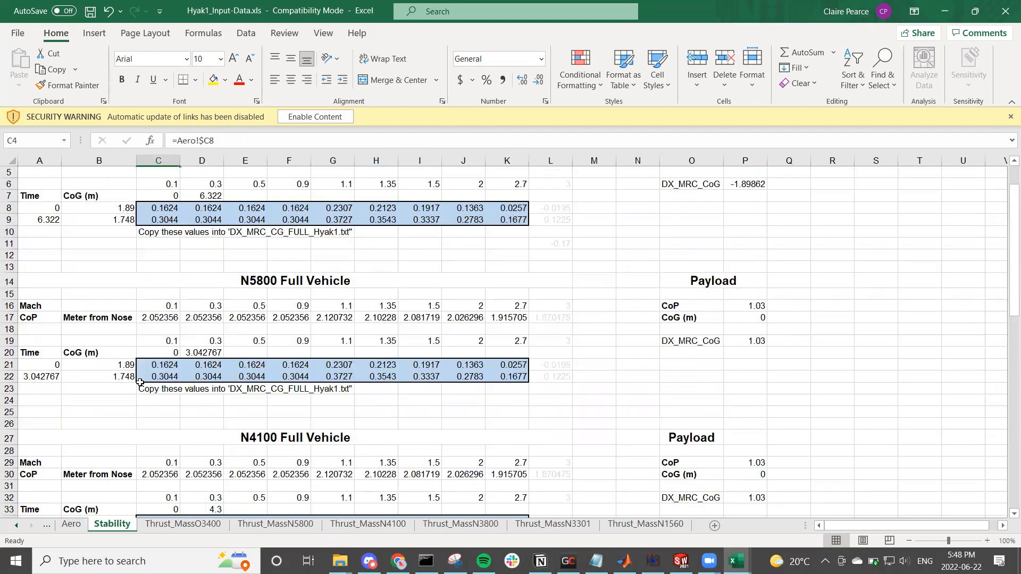
left_click(259, 280)
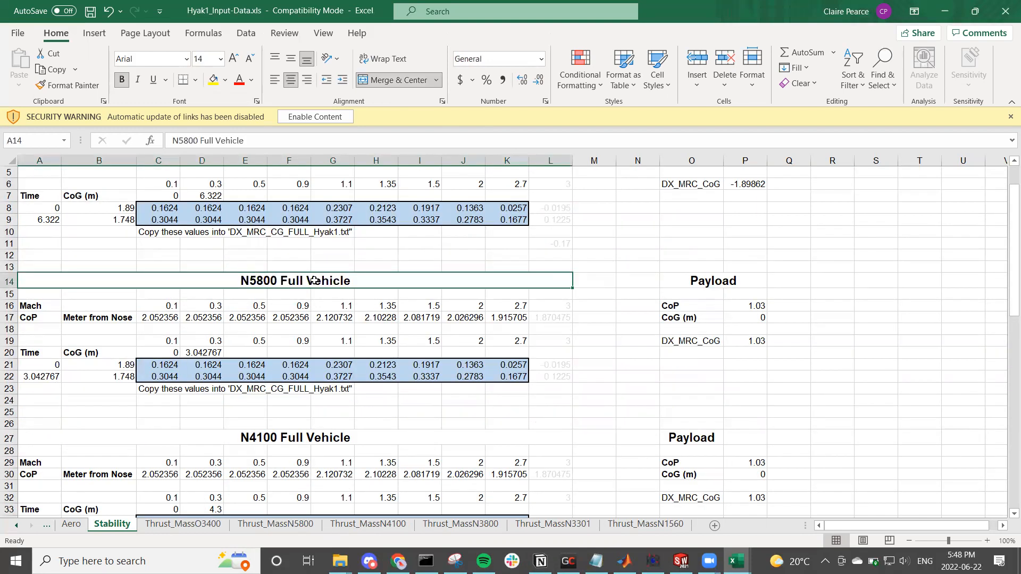
left_click(259, 141)
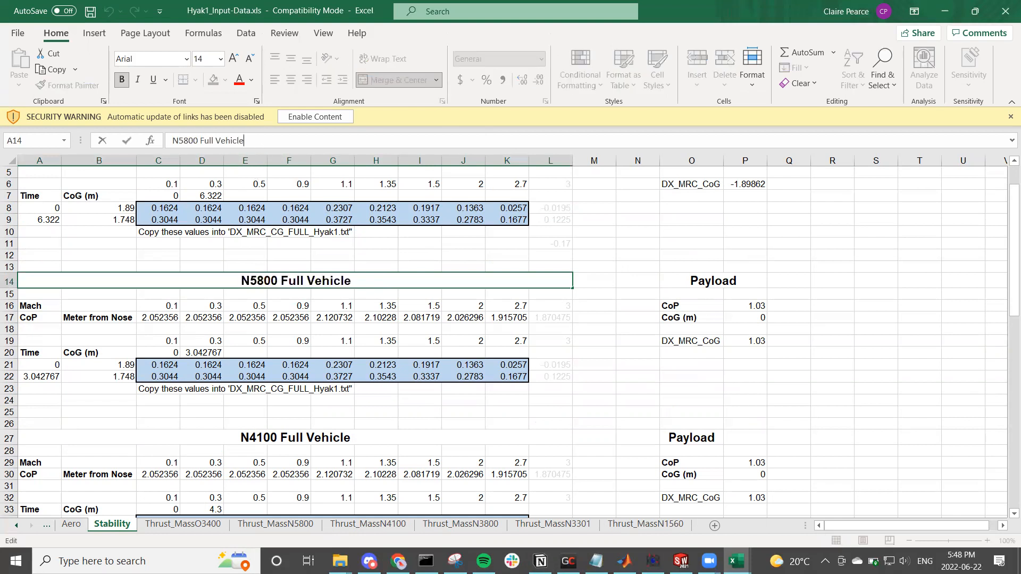
type("9")
key("BackSpace")
type("(M2505)")
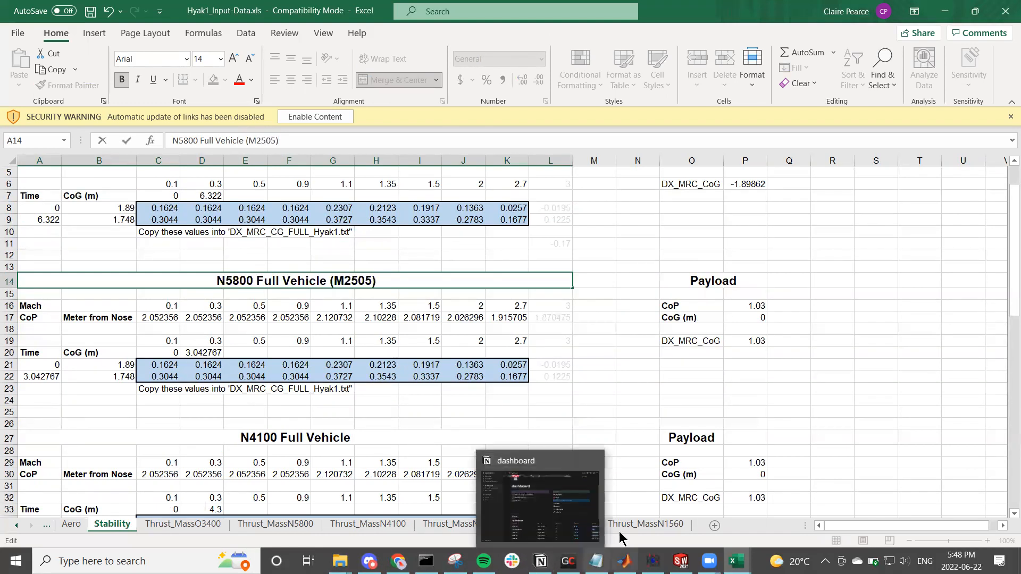
left_click(257, 418)
Step: Copy the N5800 block's highlighted values in C21:K22 and open DX_MRC_CG_Full_Hyak1.txt from the model folder in Notepad++
left_click(178, 393)
left_click(248, 389)
left_click_drag(158, 369, 491, 374)
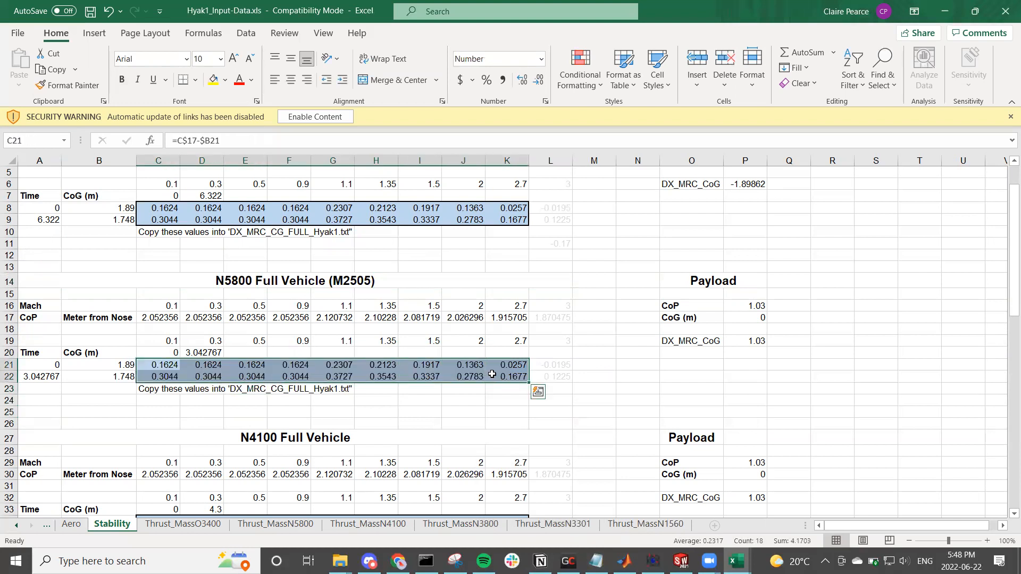
key("ctrl+c")
left_click(340, 561)
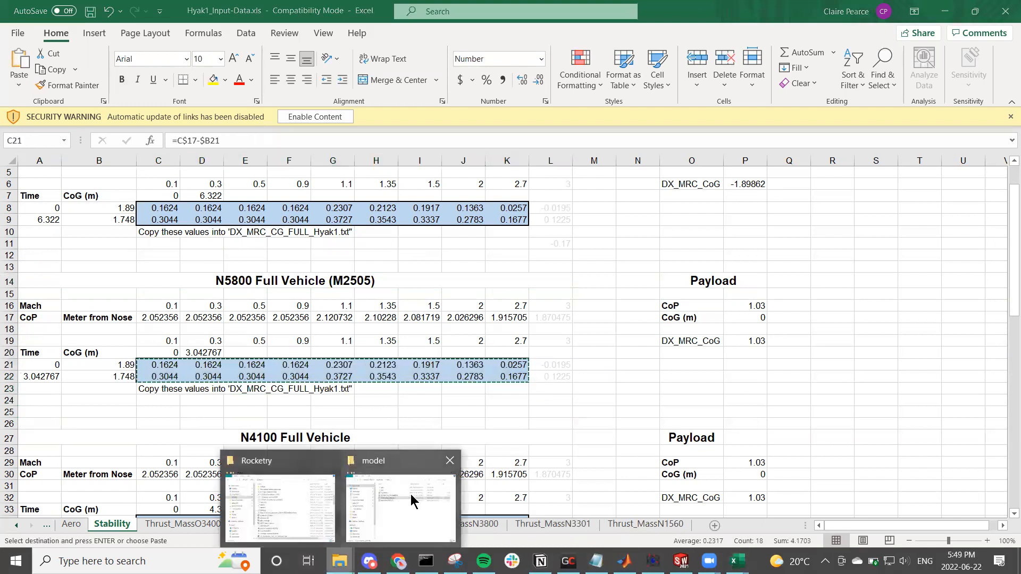
left_click(412, 499)
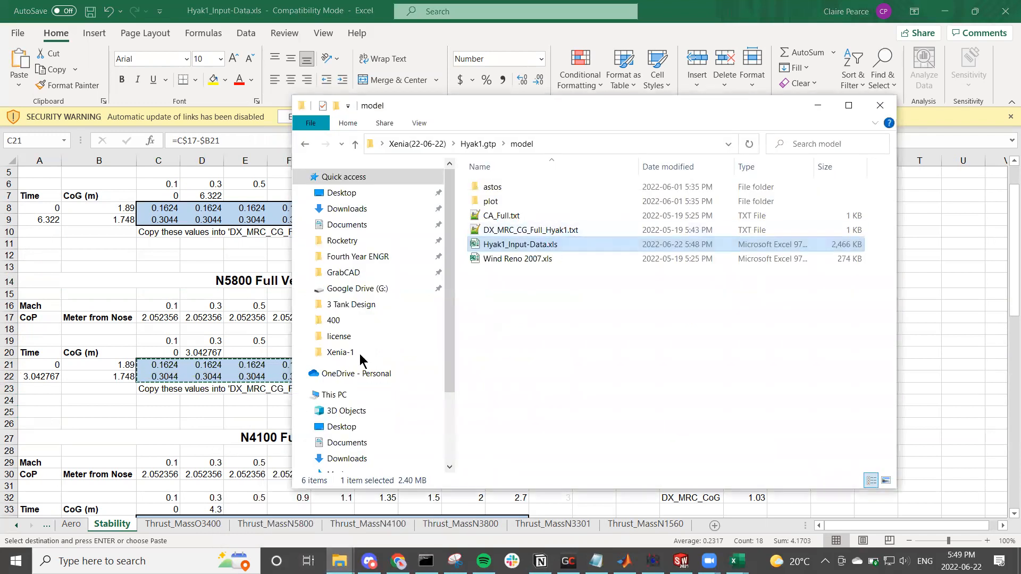
double_click(489, 229)
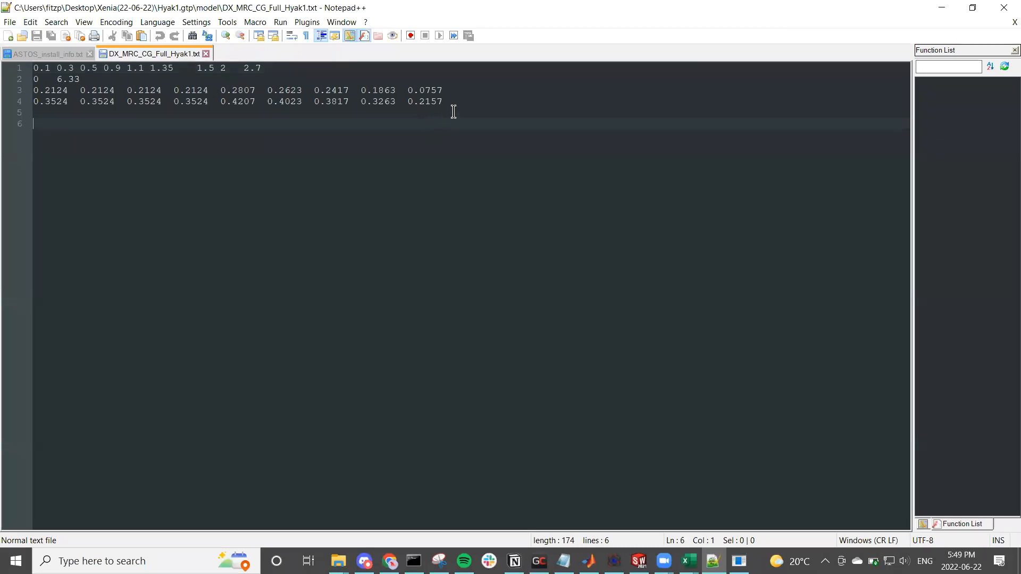
Step: Replace the value rows on lines 3 and 4 with the copied values, save and close the file, and return to the workbook
left_click_drag(456, 105, 11, 96)
key("ctrl+v")
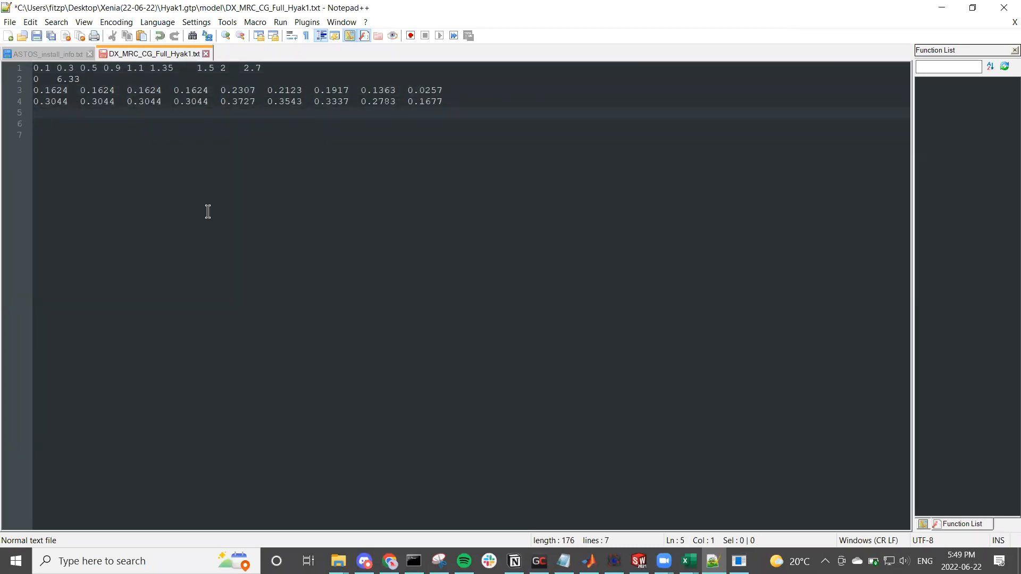
left_click(1004, 10)
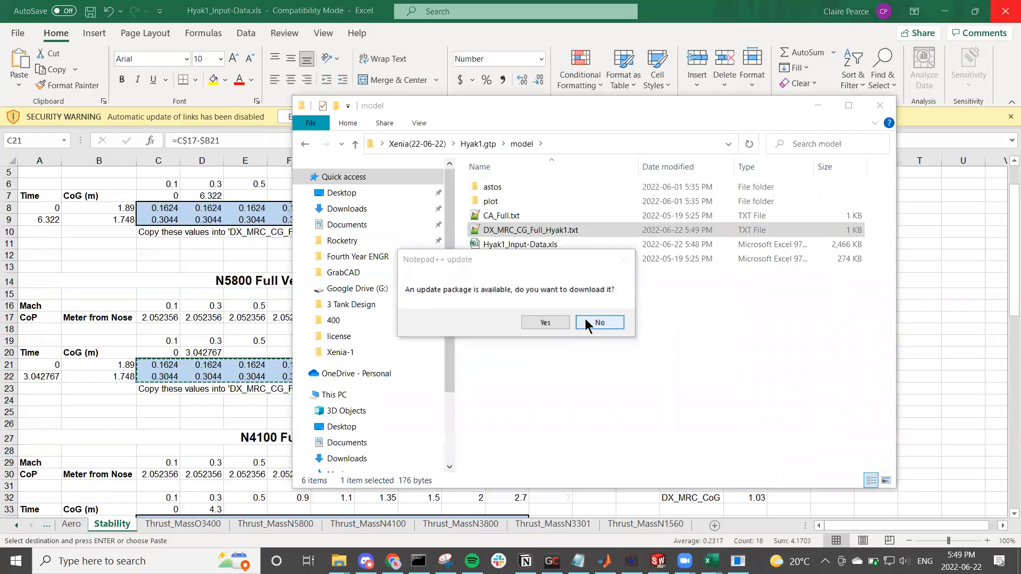
left_click(599, 322)
left_click(819, 105)
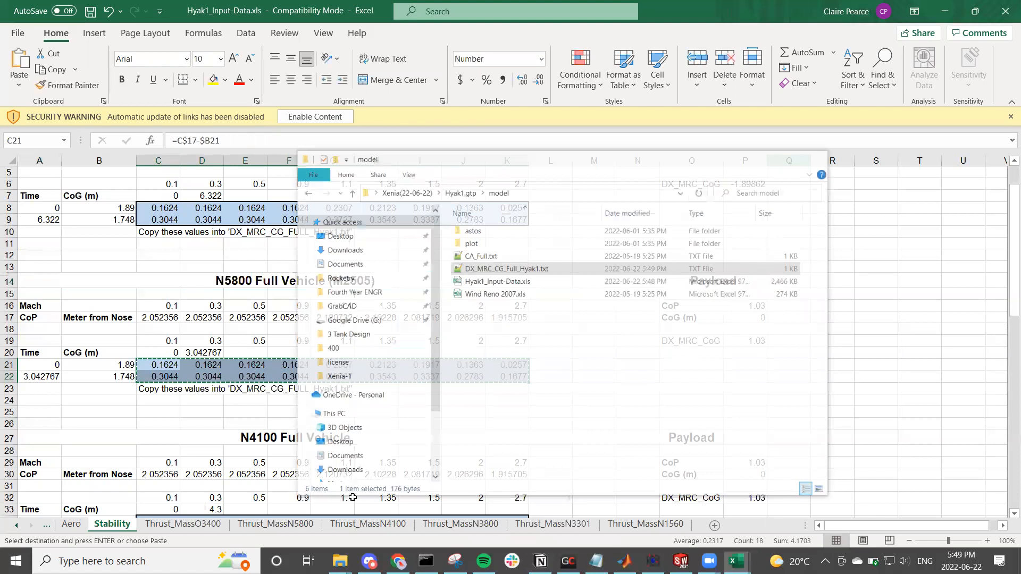
Step: Copy the CA_Full values for 0, 2 and 4 deg from U8:W17 of the Aero sheet
left_click(79, 525)
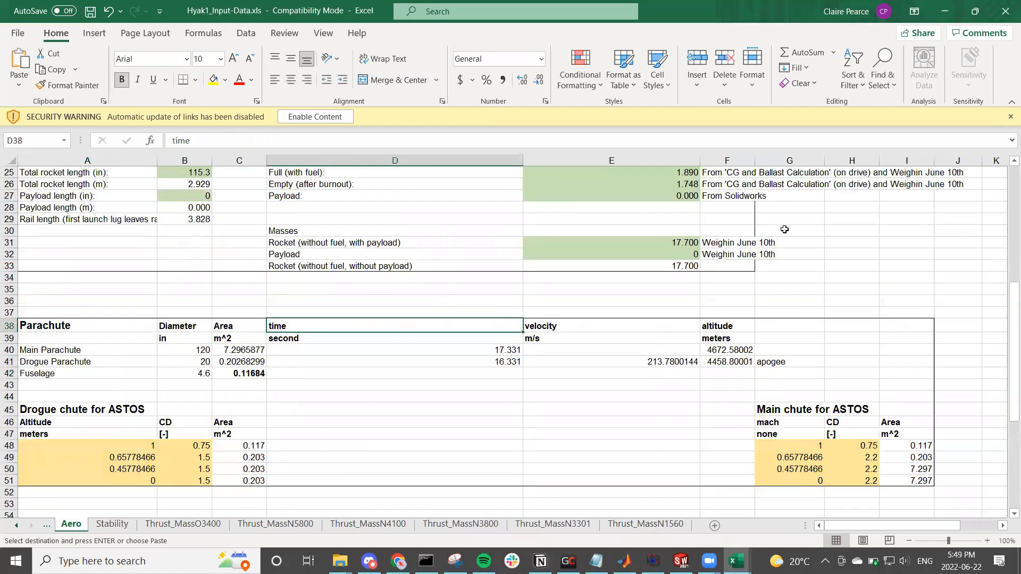
scroll(784, 229, "up", 5)
left_click_drag(837, 528, 925, 526)
scroll(758, 408, "up", 3)
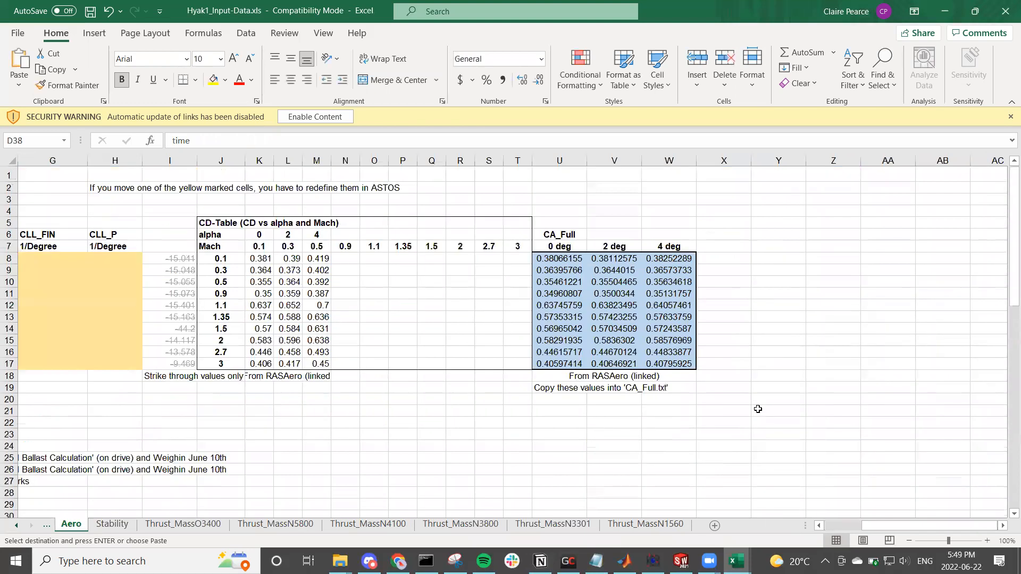
left_click(551, 234)
left_click_drag(558, 259, 682, 365)
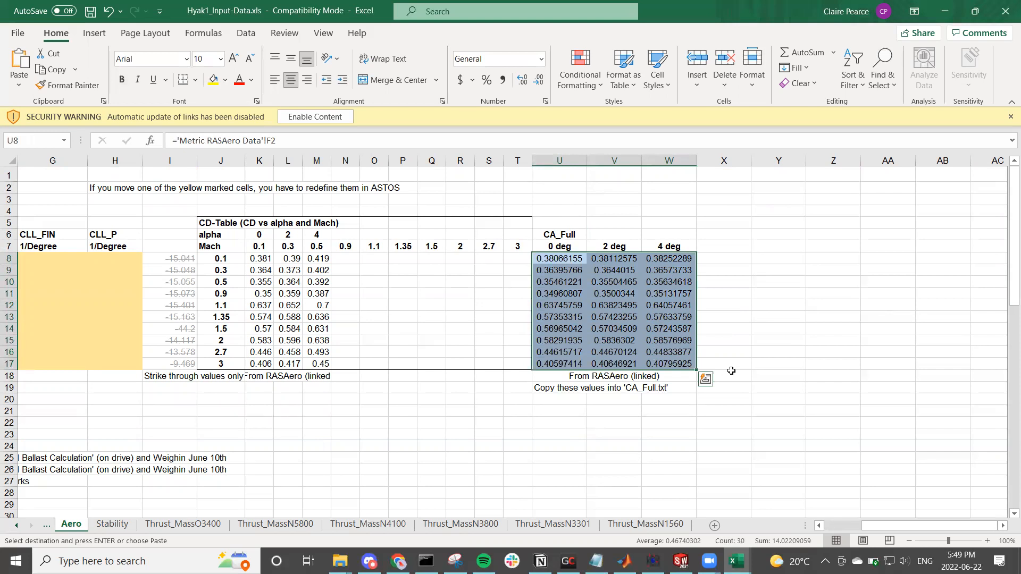
key("ctrl+c")
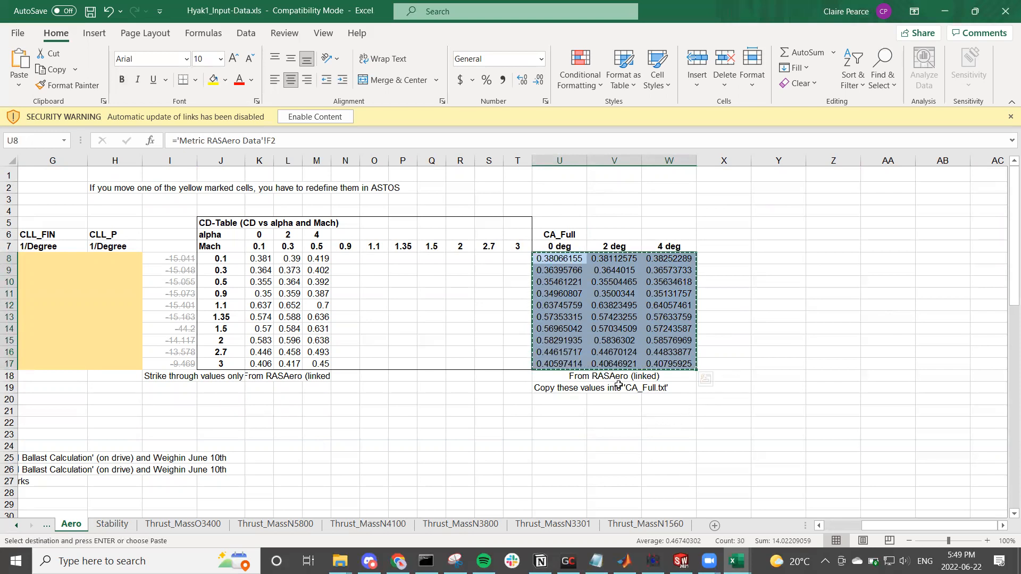
Step: Open CA_Full.txt from the model folder, replace lines 3 to 12 with the copied values, save it and close the folder window
mouse_move(339, 561)
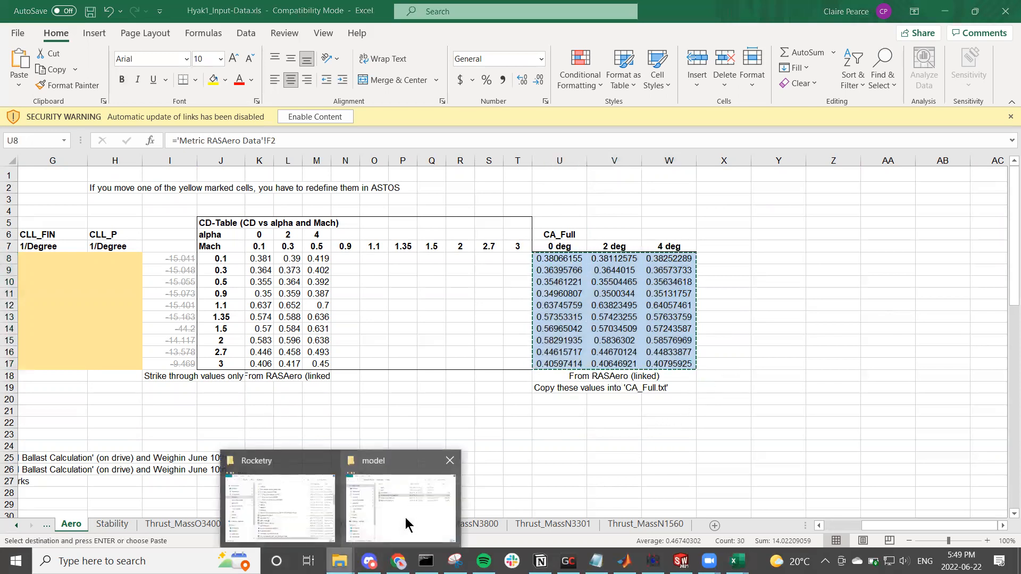
left_click(432, 493)
double_click(526, 215)
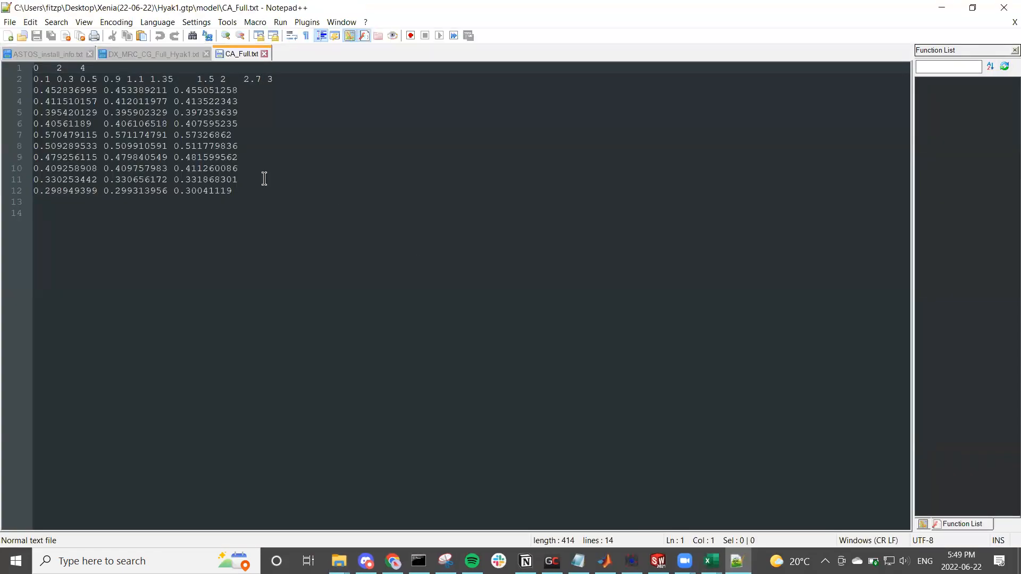
left_click_drag(241, 192, 13, 90)
key("ctrl+v")
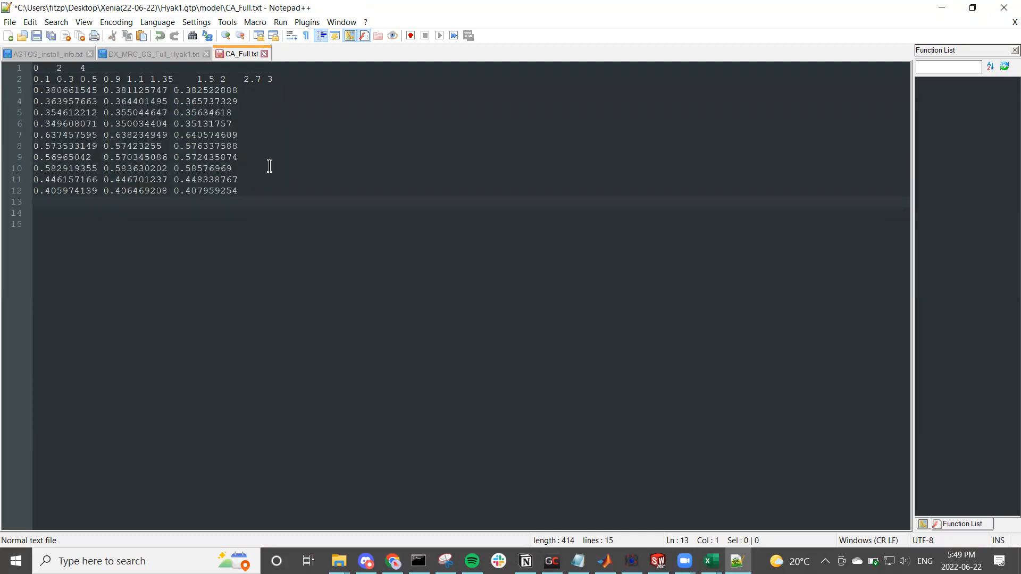
key("ctrl+s")
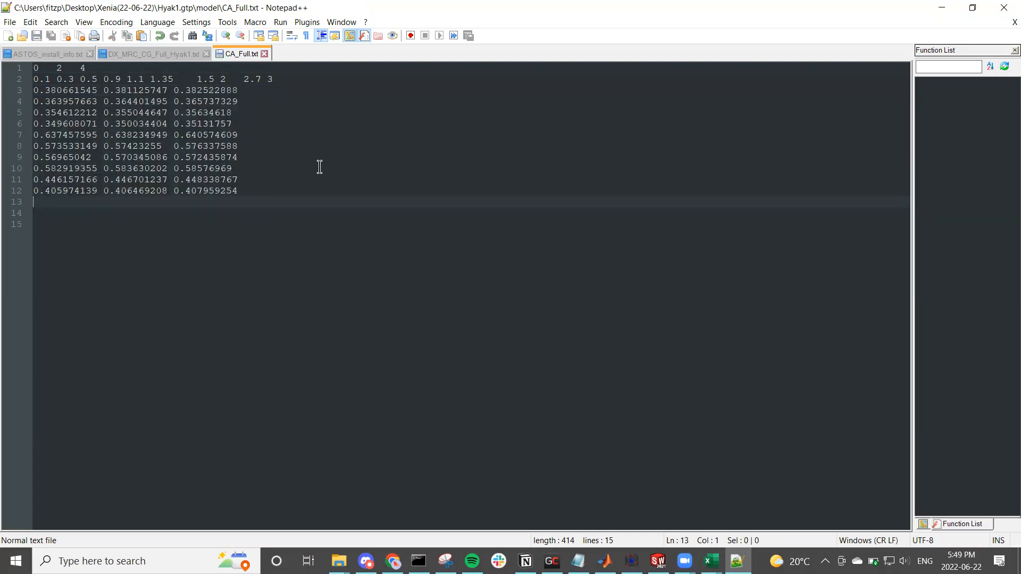
left_click(945, 8)
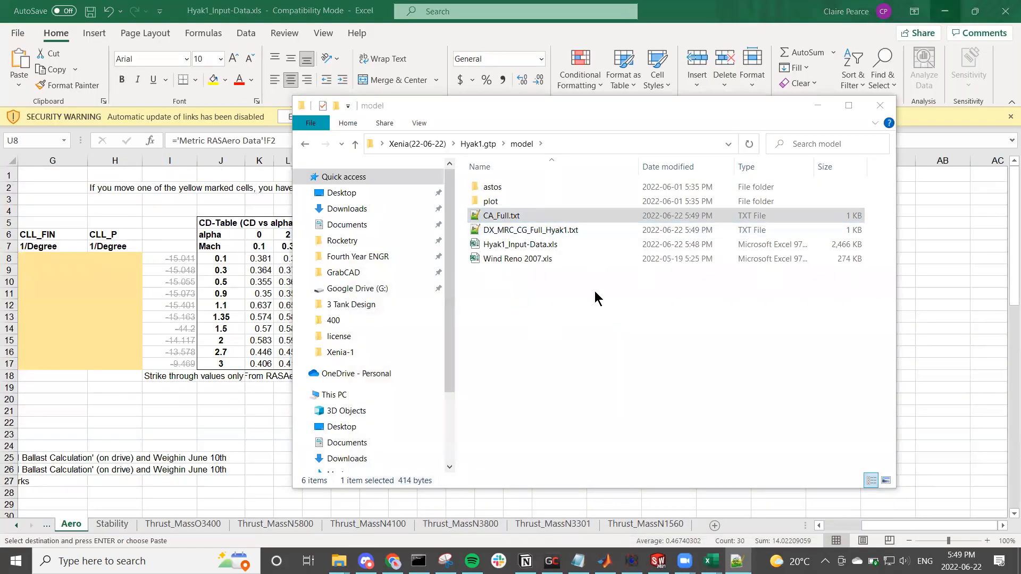
left_click(870, 110)
Step: Switch to ASTOS and open the ASTOS Model Browser for the loaded Hyak1 problem
left_click(631, 561)
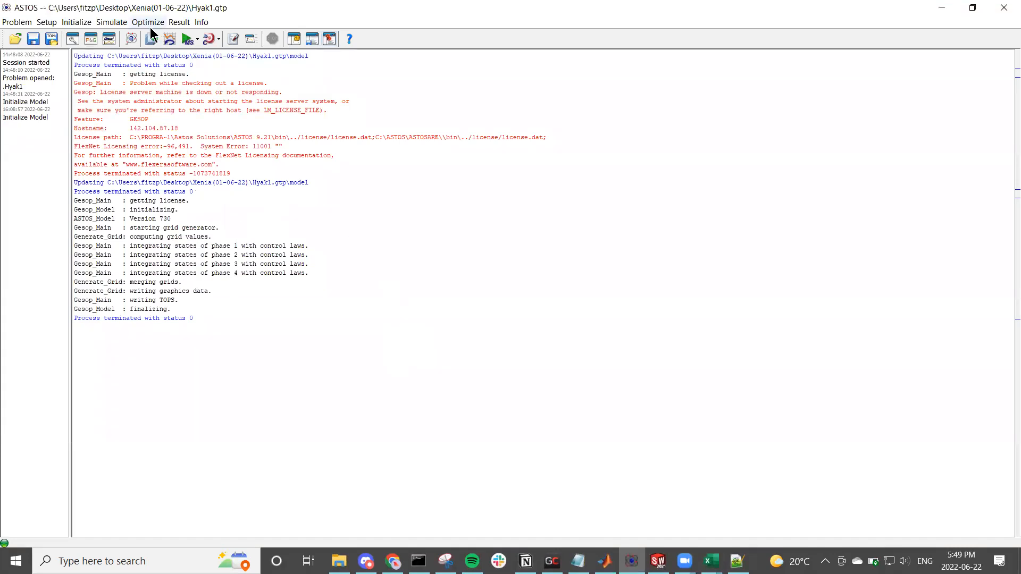
left_click(27, 25)
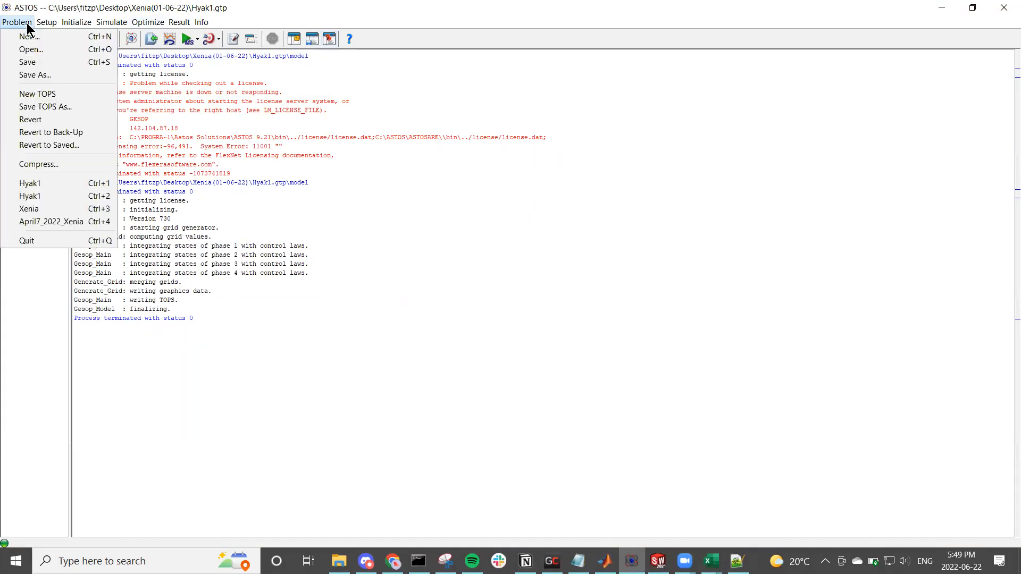
left_click(297, 99)
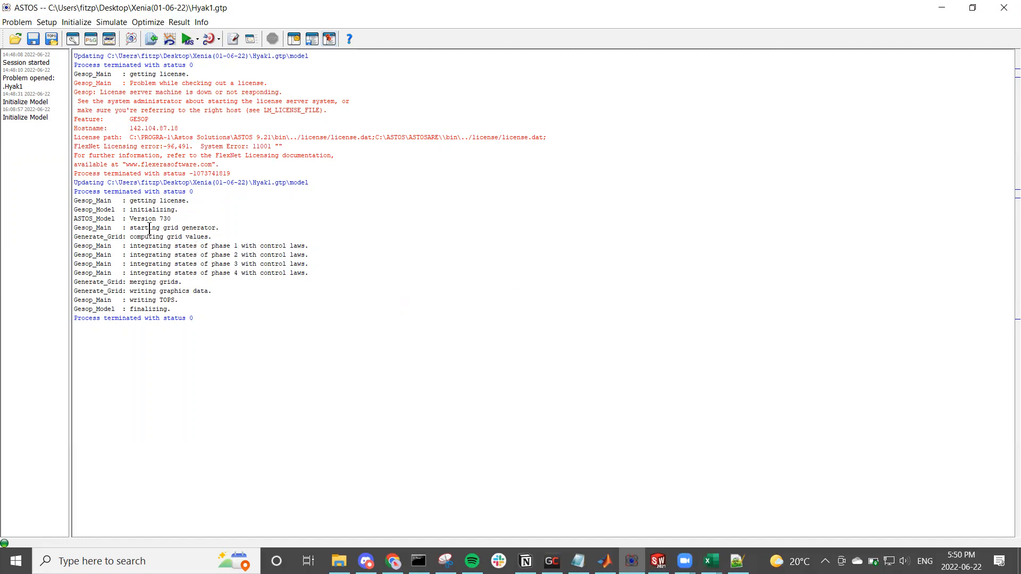
left_click(101, 22)
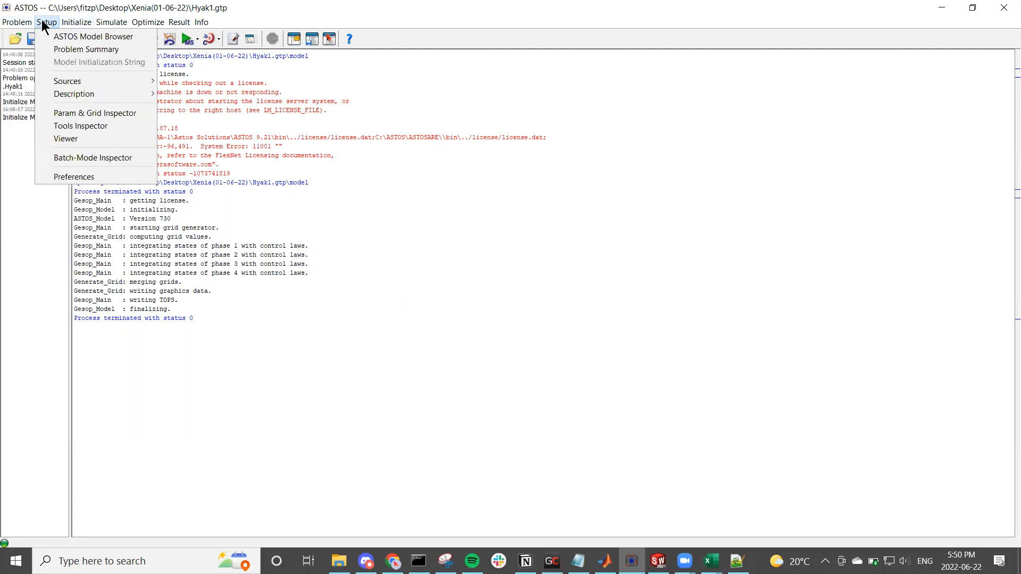
left_click(48, 36)
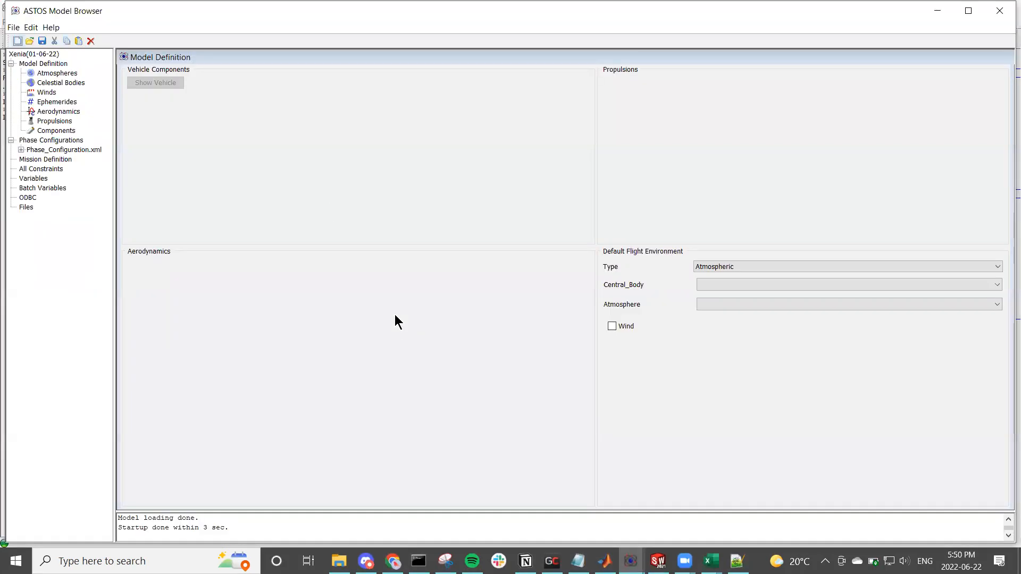
Step: Look through the Model Definition entries and the phase configuration, and close the model browser
left_click(55, 71)
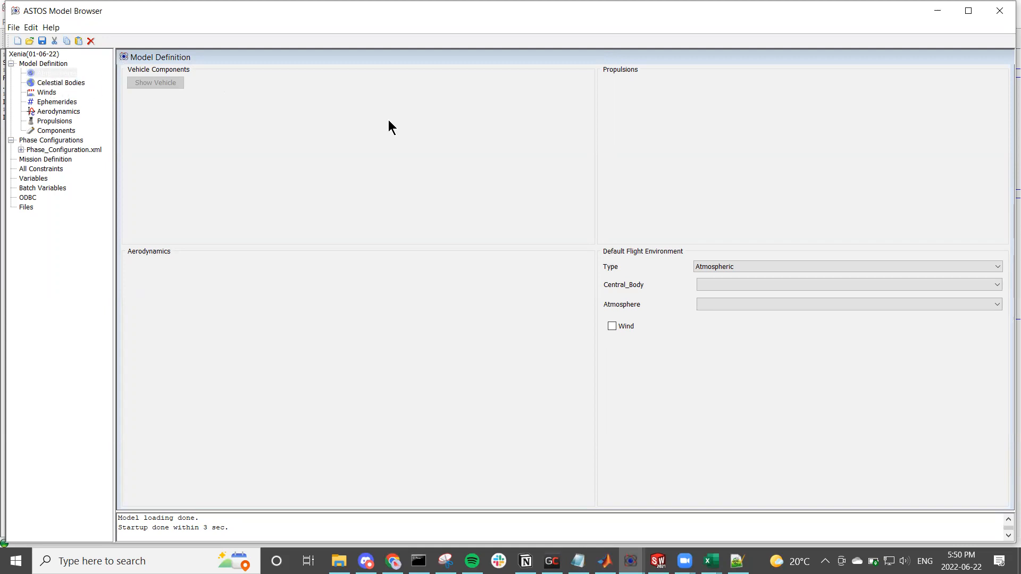
left_click(967, 12)
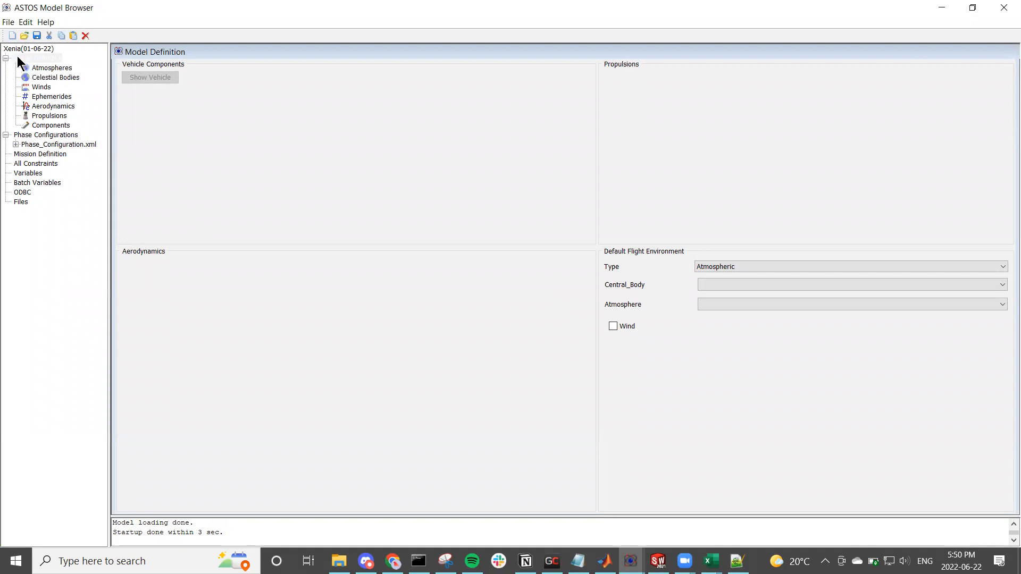
left_click(149, 54)
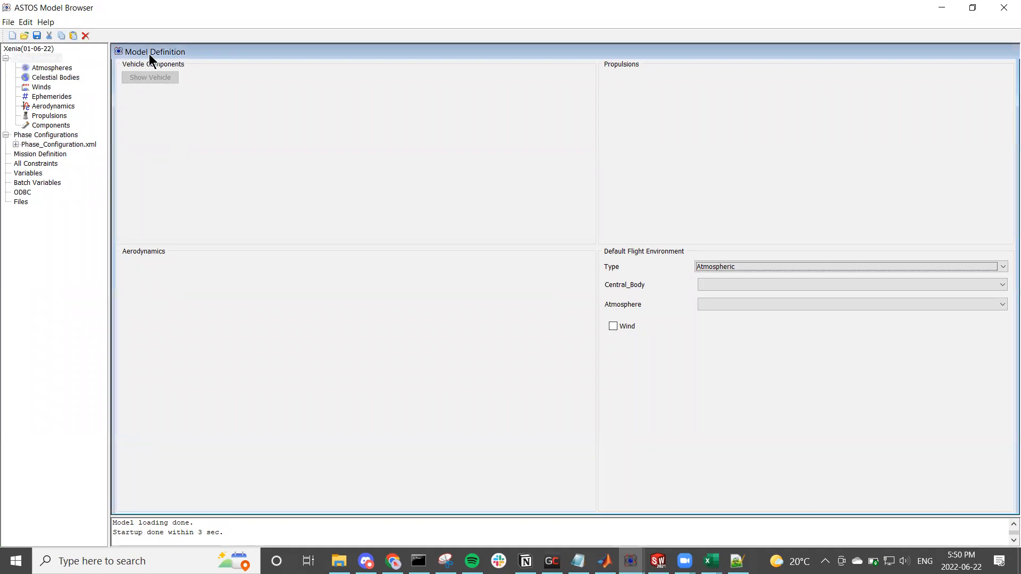
left_click(48, 135)
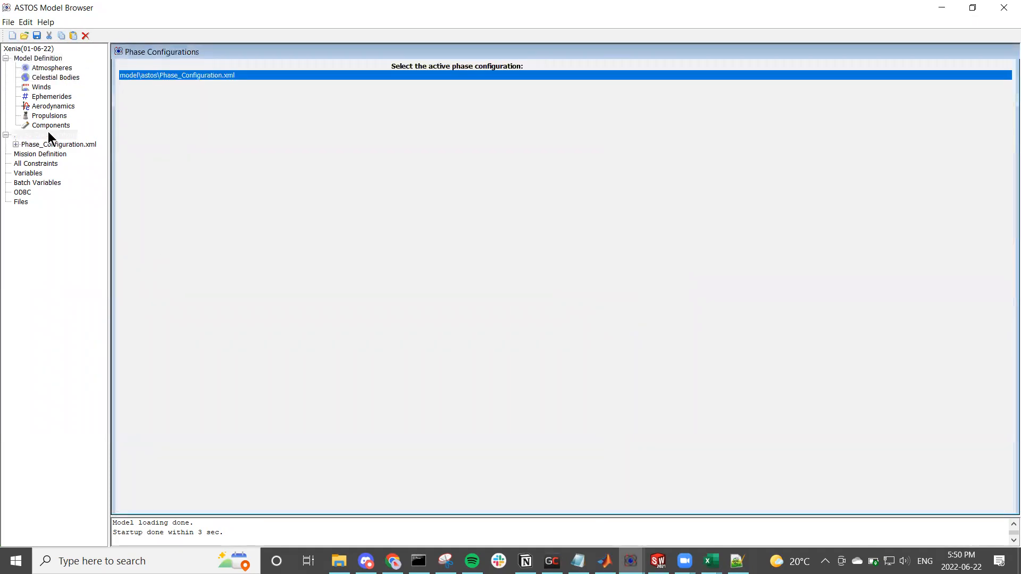
left_click(46, 70)
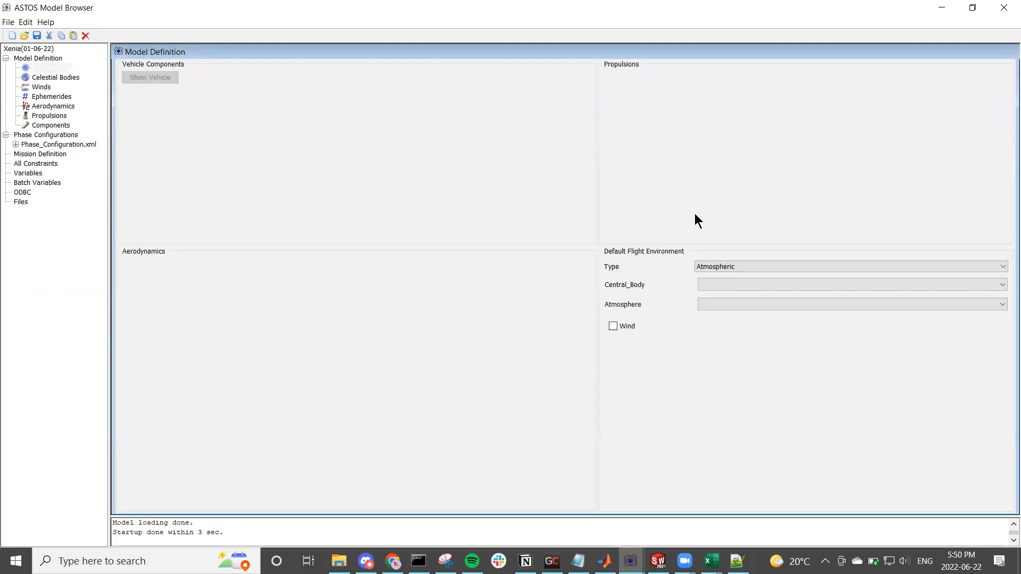
left_click(44, 79)
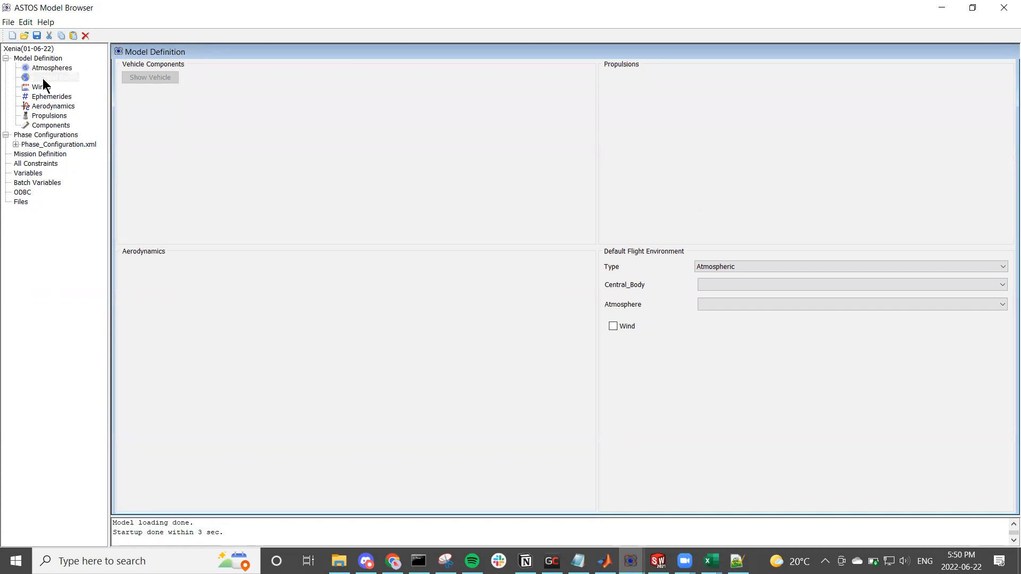
left_click(45, 89)
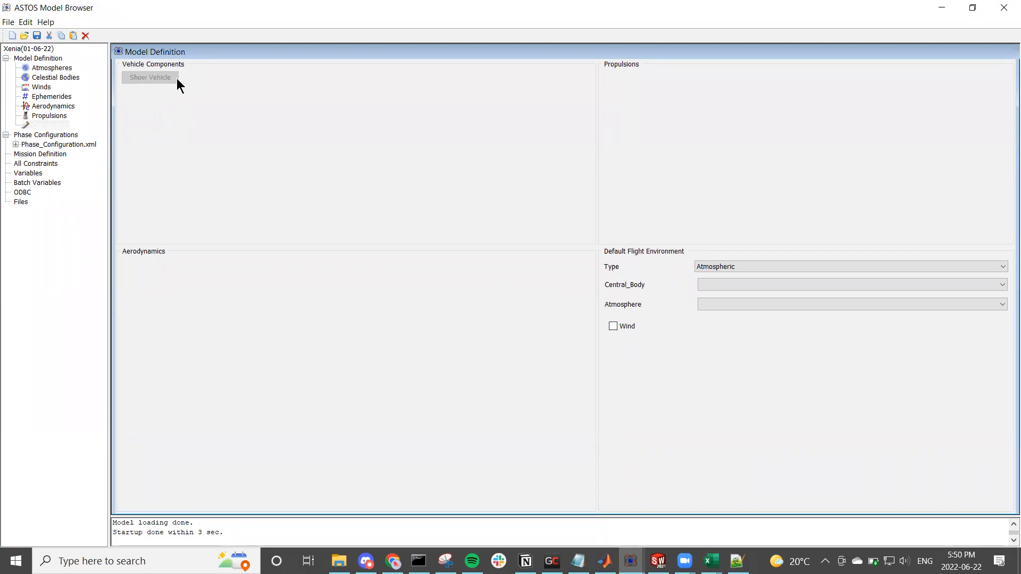
left_click(387, 66)
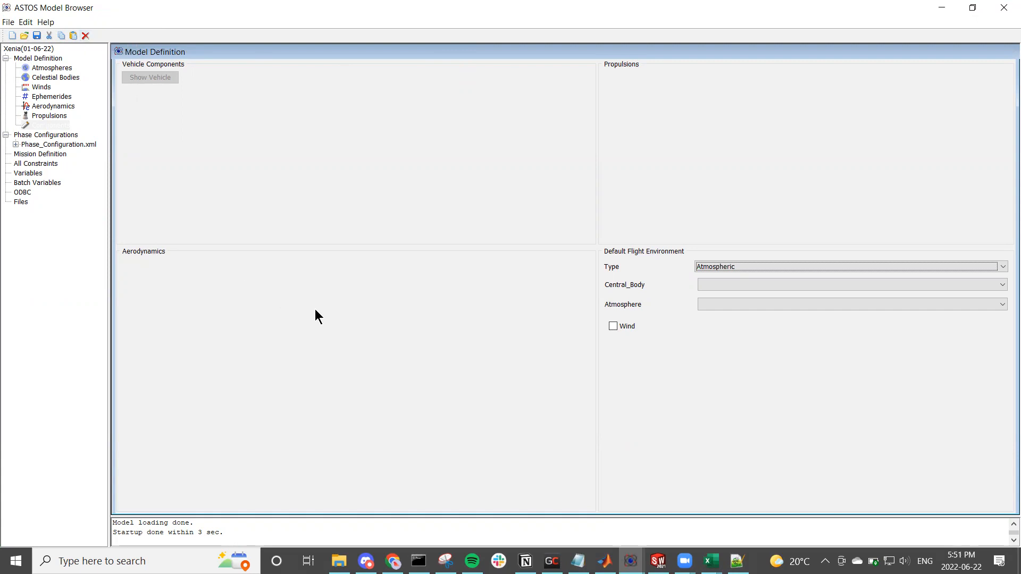
left_click(1003, 8)
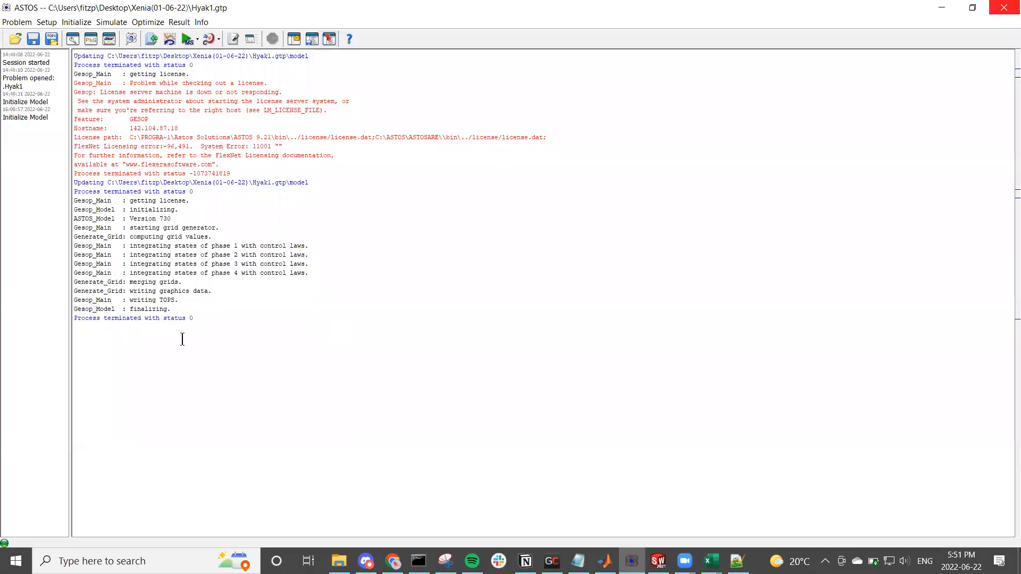
Step: Start opening a problem and browse the Xenia(01-06-22) folder with its model and astos subfolders for a problem file
left_click(23, 25)
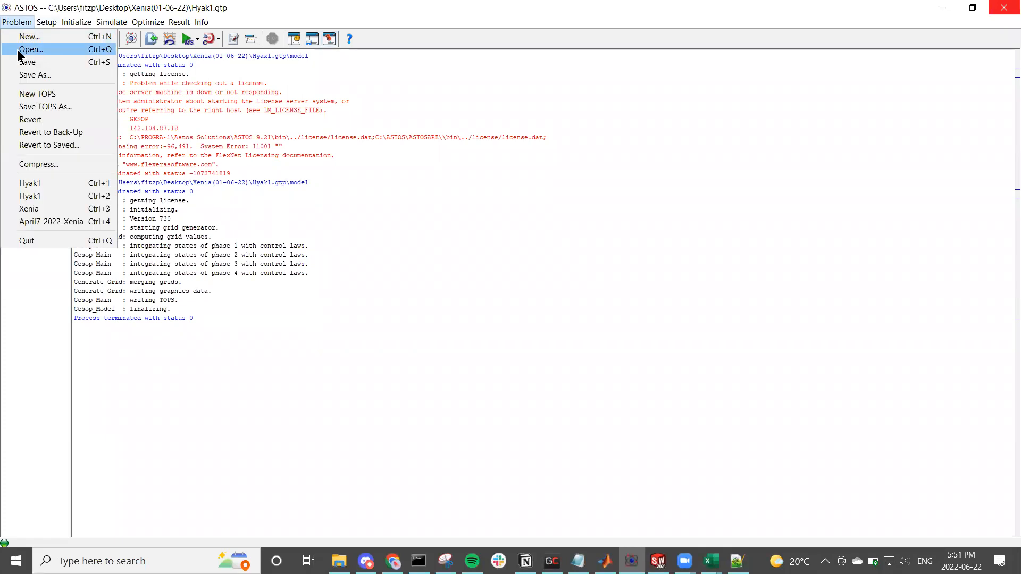
left_click(21, 50)
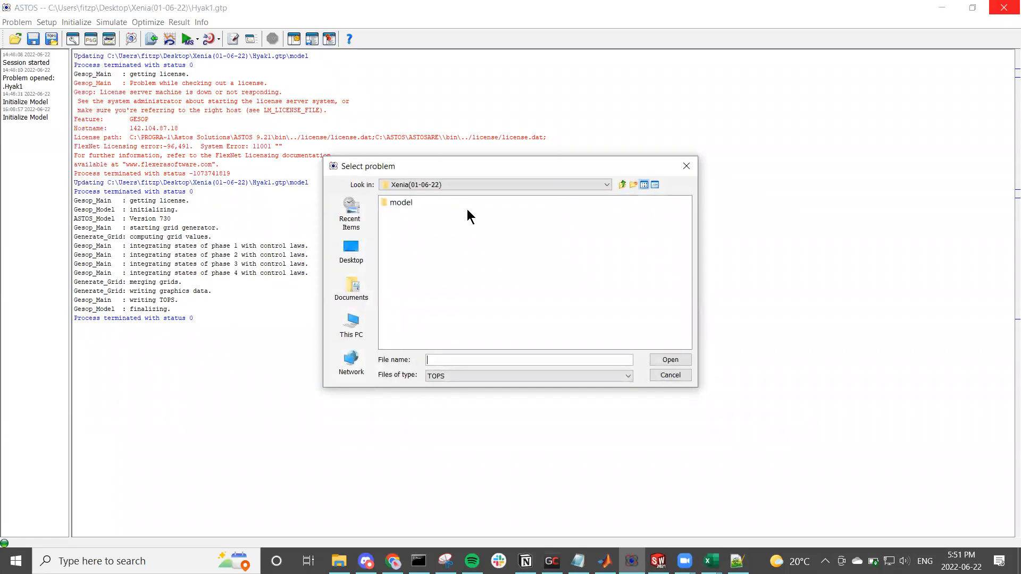
left_click(424, 199)
left_click(424, 185)
left_click(425, 196)
double_click(398, 203)
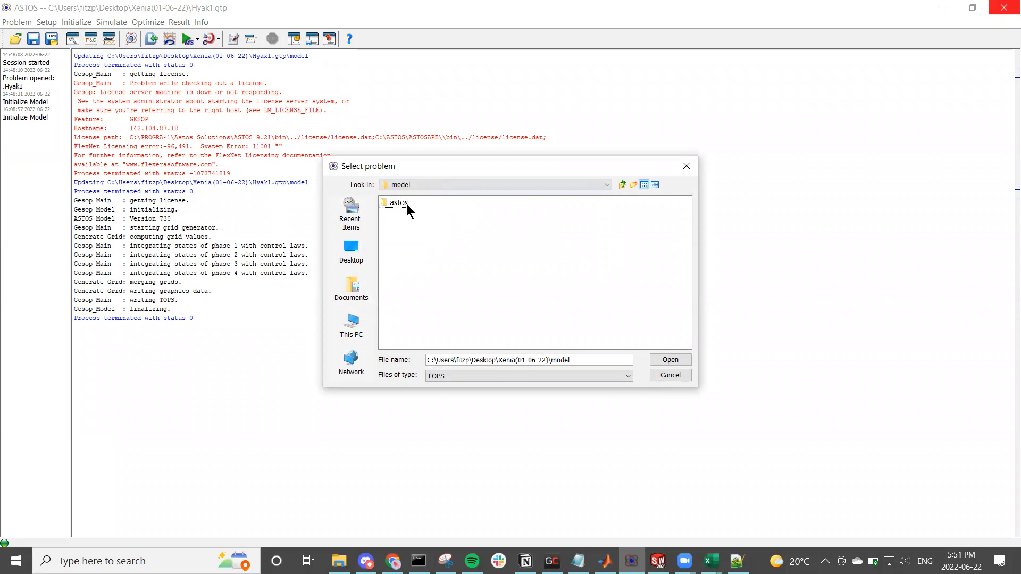
double_click(399, 205)
left_click(508, 184)
scroll(490, 206, "up", 2)
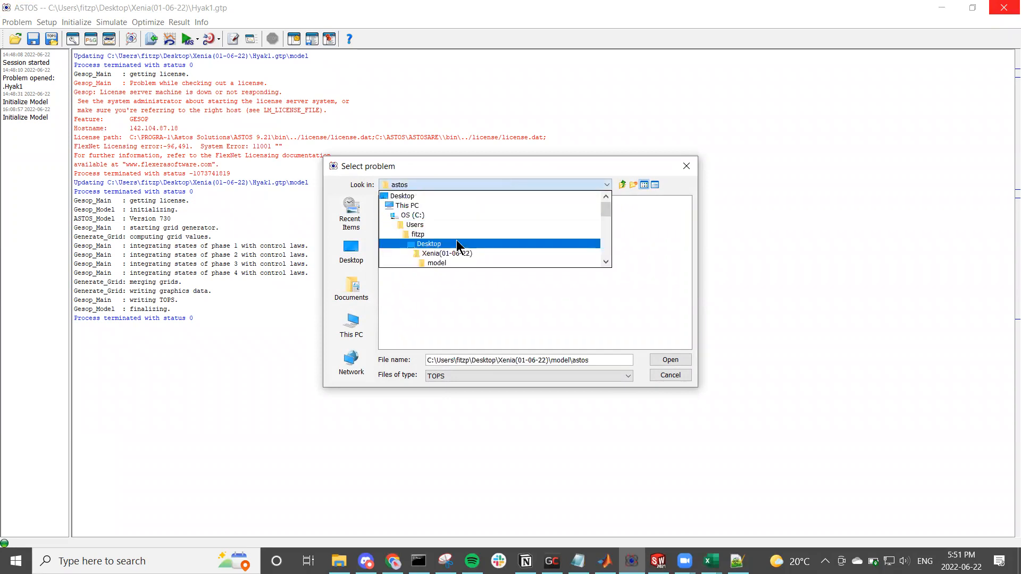
left_click(446, 254)
left_click(425, 225)
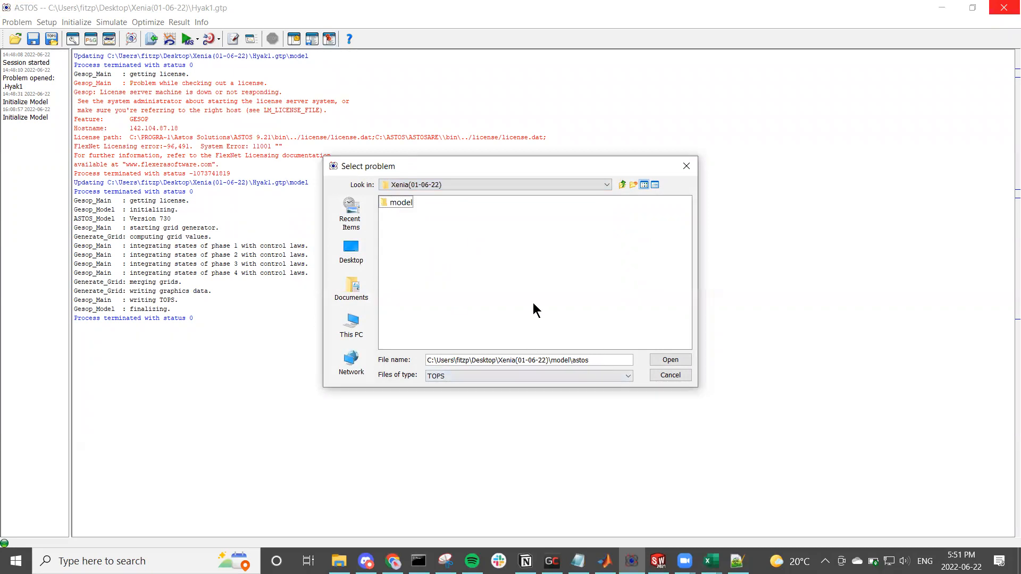
Step: Open the Hyak1.gtp problem from the Xenia(22-06-22) folder on the Desktop
left_click(620, 183)
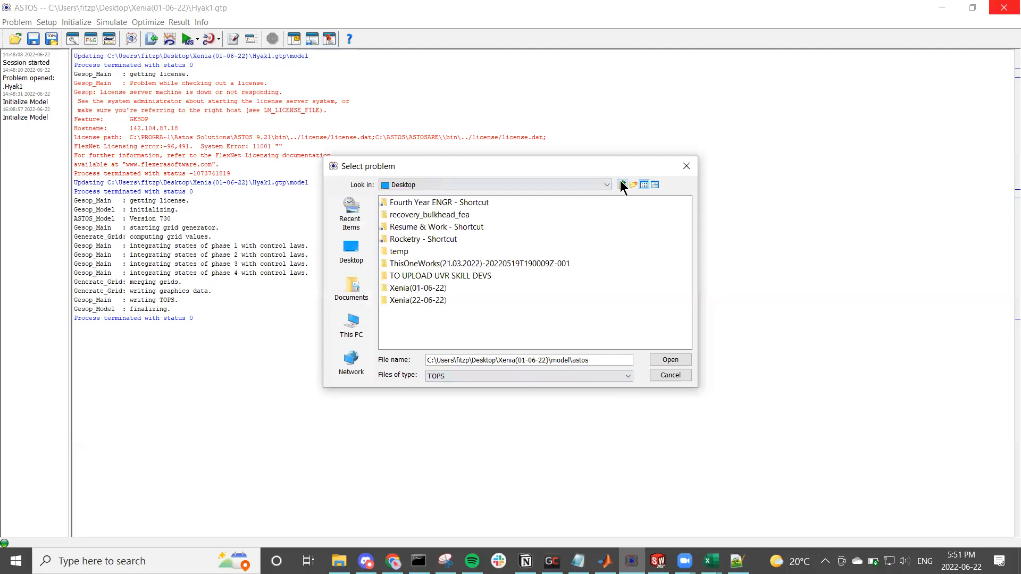
double_click(432, 299)
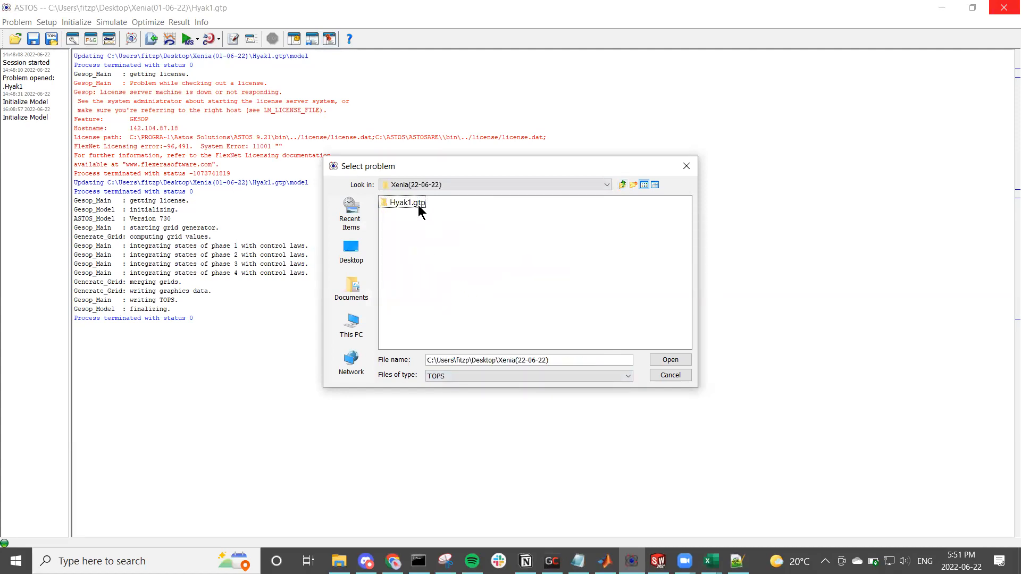
left_click(418, 205)
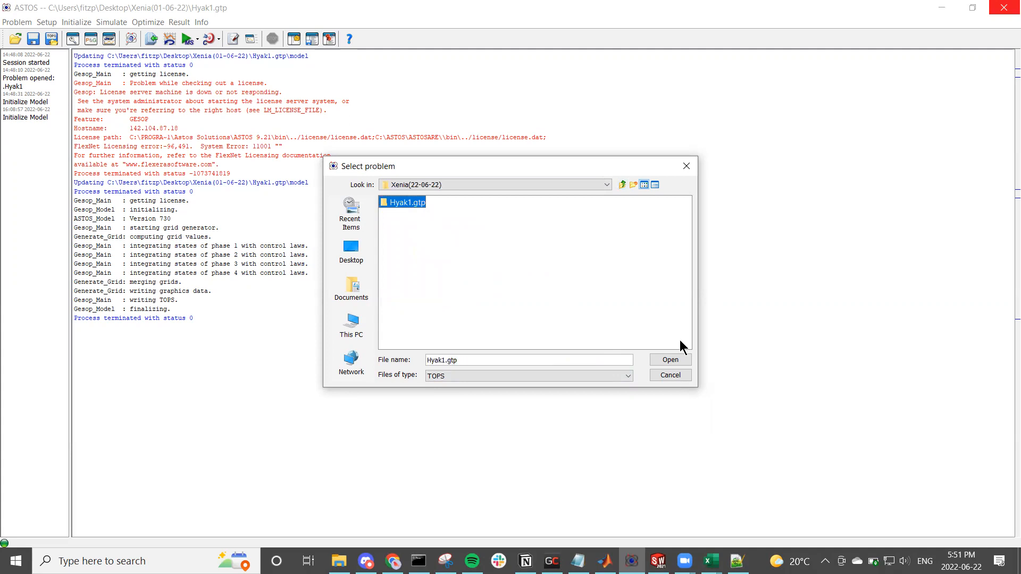
left_click(670, 360)
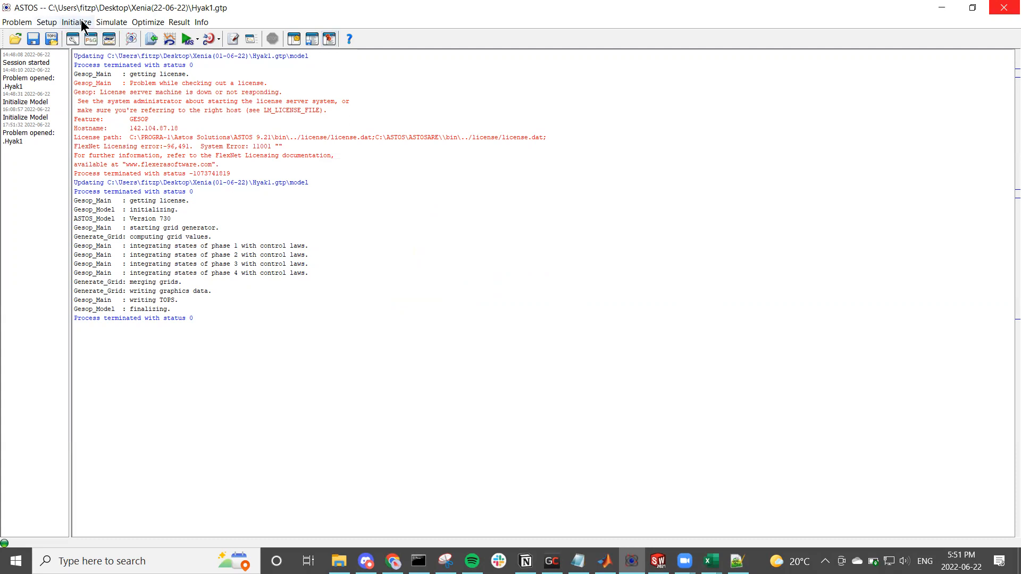
Step: Open the ASTOS Model Browser for the loaded problem and display the US_Standard_Atmo atmosphere definition
left_click(57, 24)
left_click(59, 38)
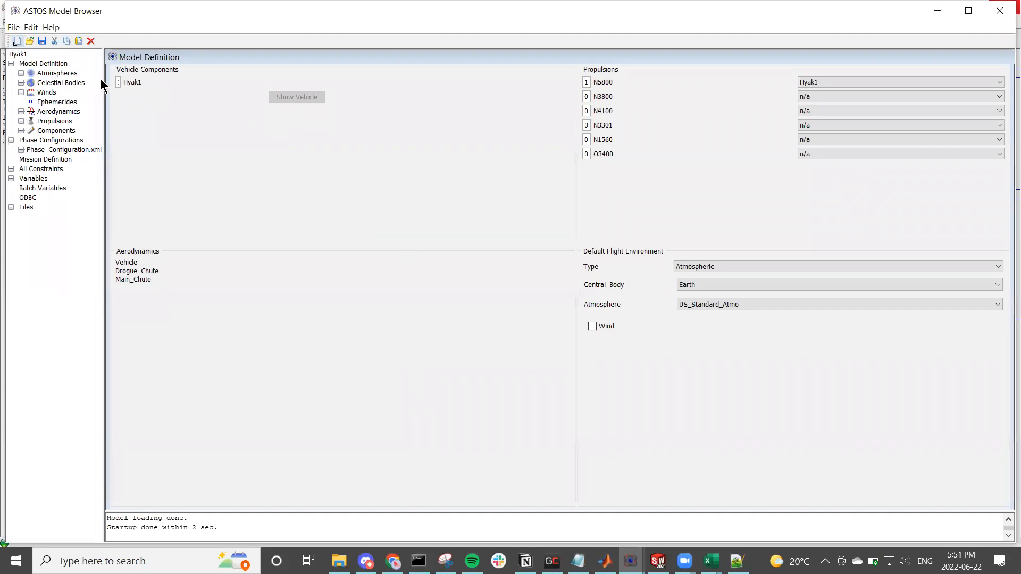
left_click(63, 73)
left_click(21, 72)
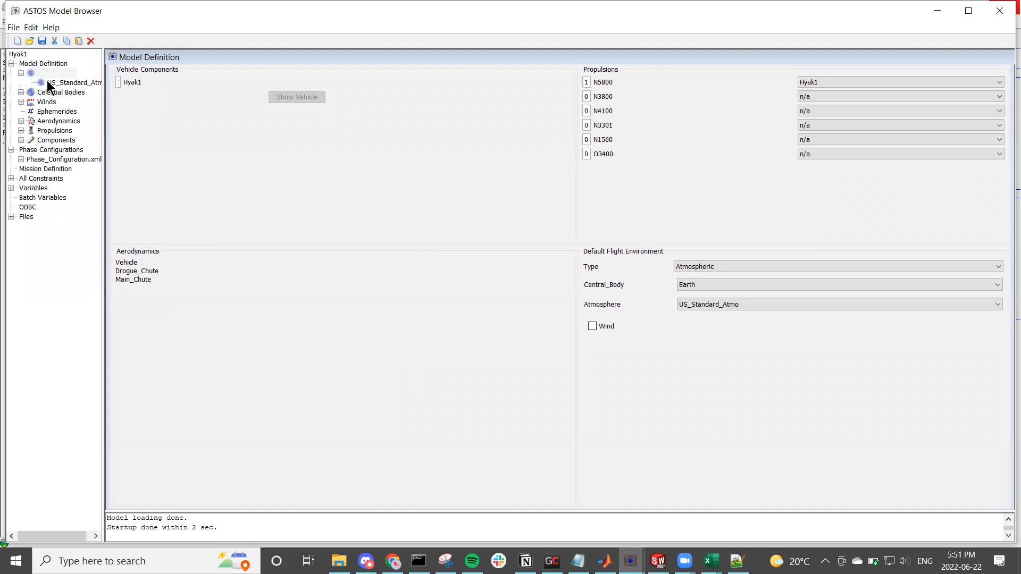
left_click(47, 83)
left_click(54, 72)
left_click(56, 79)
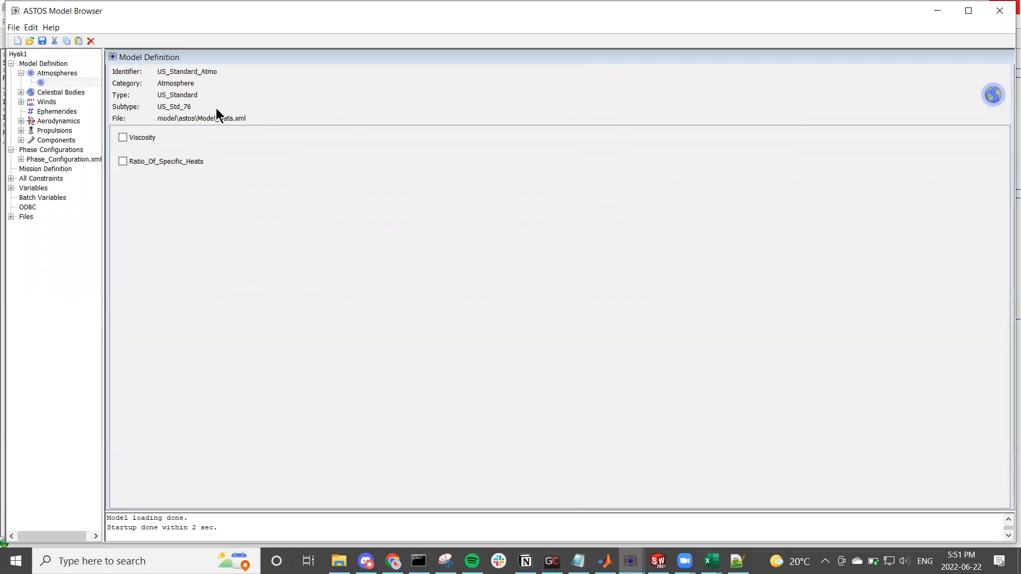
Step: Expand Celestial Bodies and examine Earth's shape and gravity settings
left_click(55, 91)
left_click(22, 92)
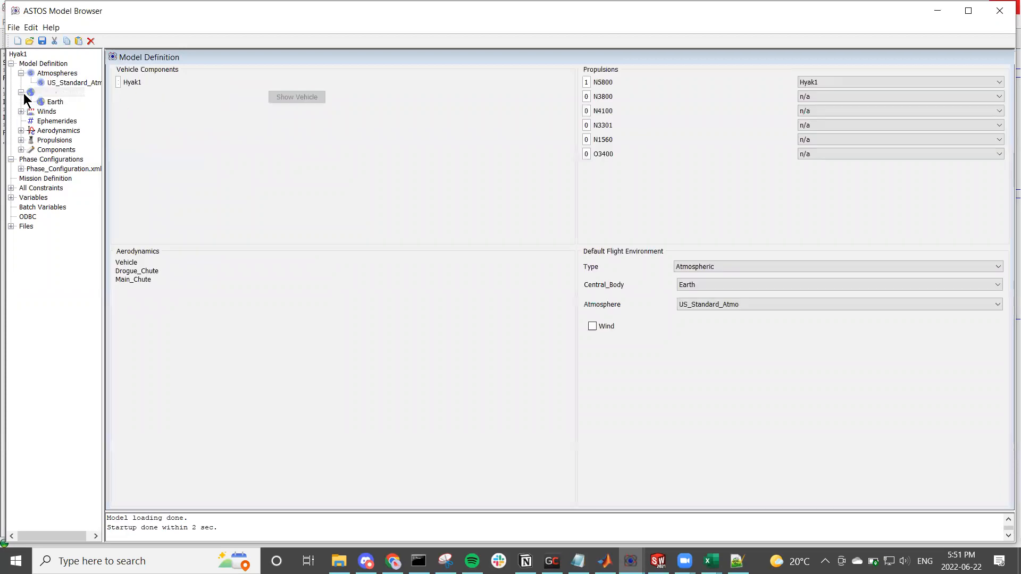
left_click(41, 99)
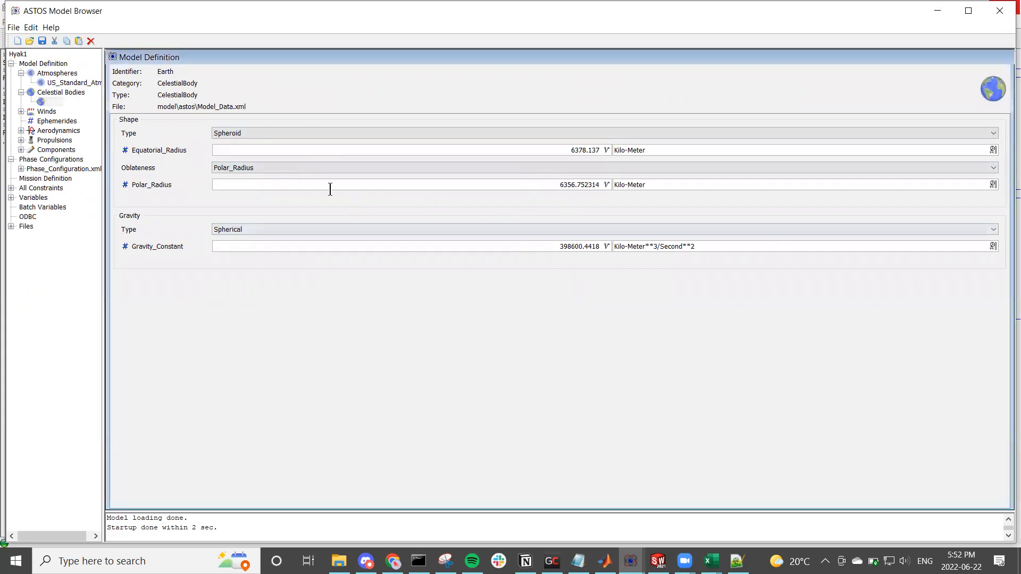
Step: Look through the wind models from Black_Rock to Reno_June_Morning, return to Black_Rock, and collapse the Winds group
left_click(21, 111)
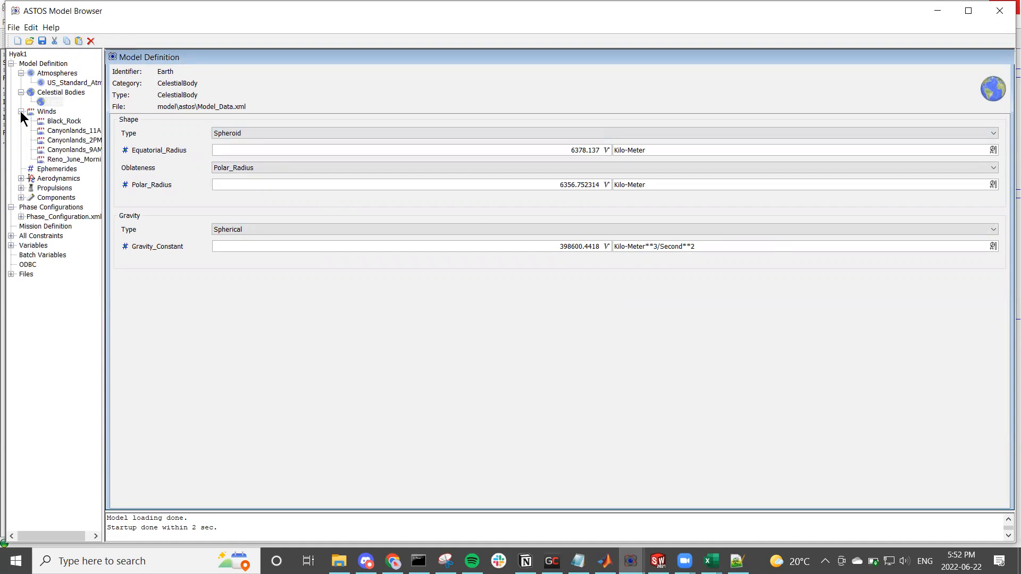
left_click(47, 120)
left_click(52, 130)
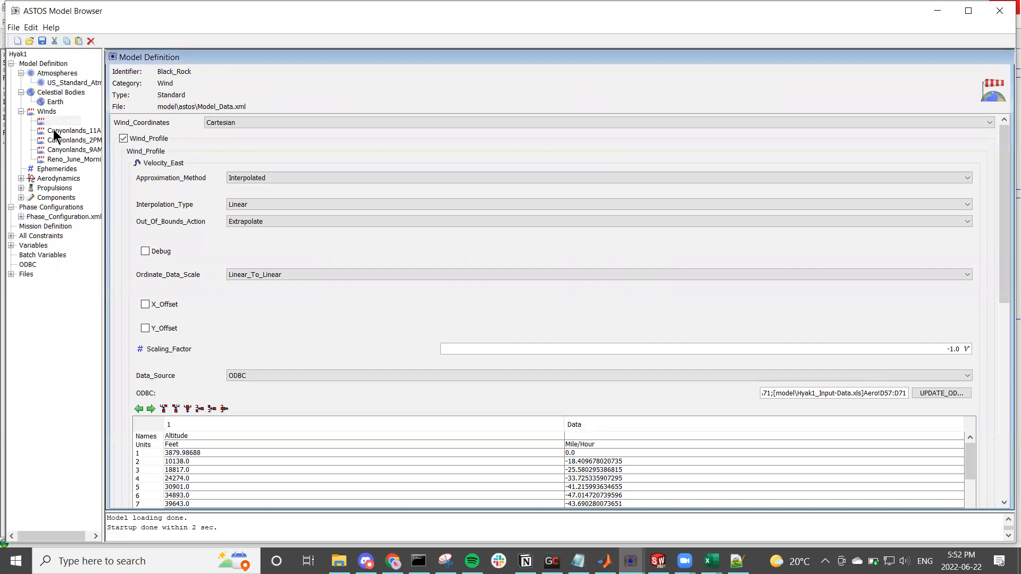
left_click(54, 140)
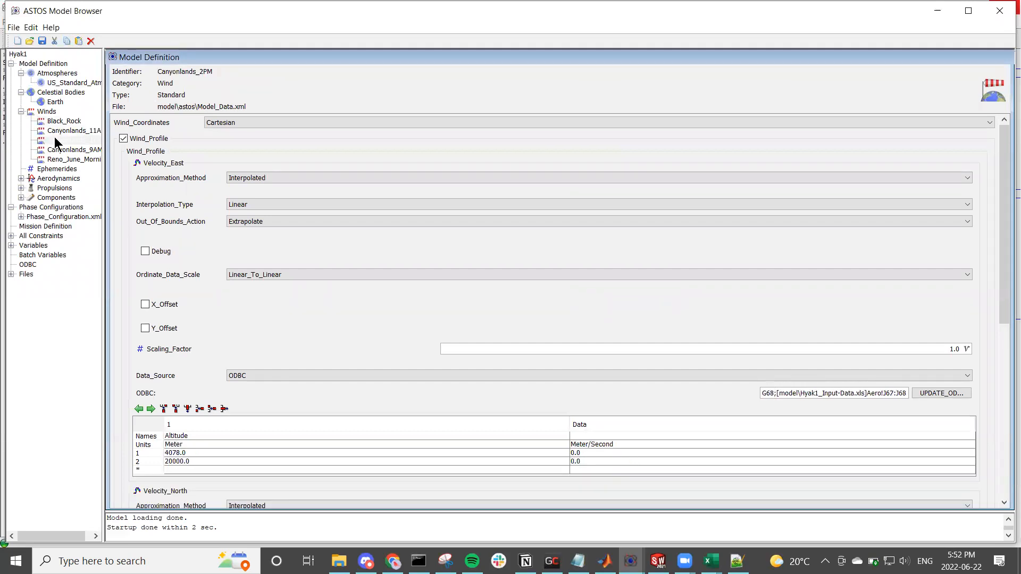
left_click(56, 149)
left_click(55, 158)
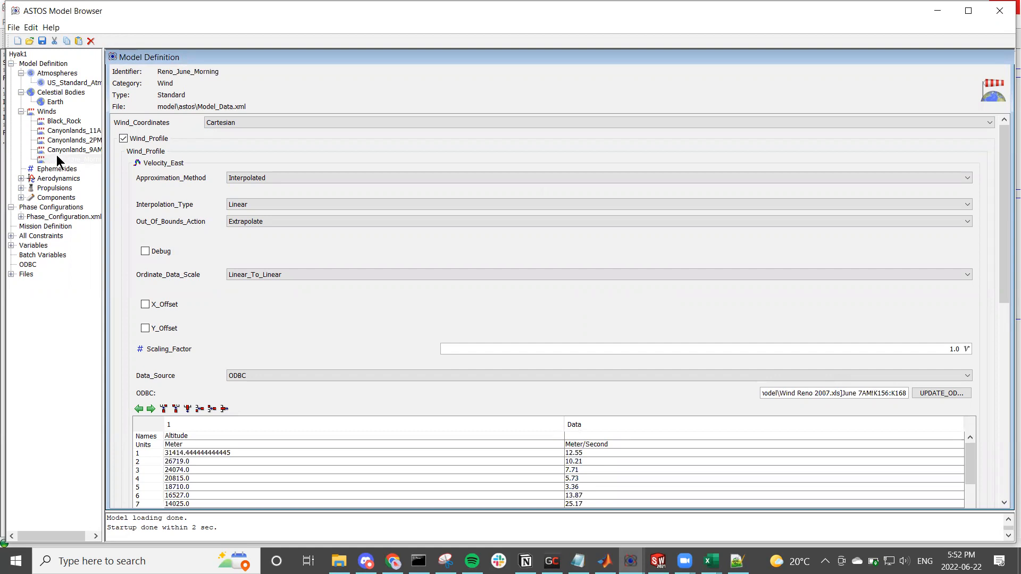
left_click(58, 120)
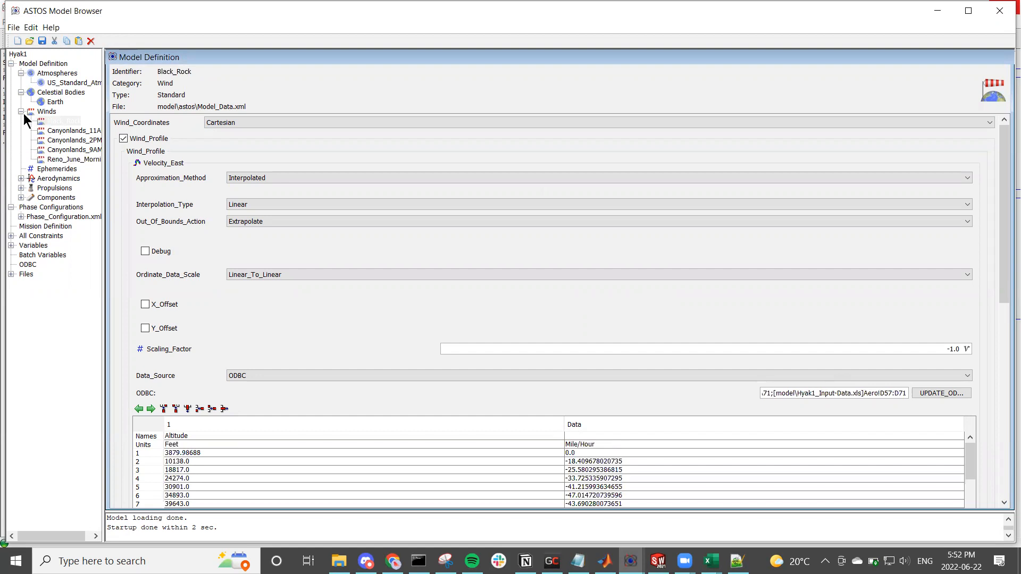
left_click(22, 112)
Step: Expand Aerodynamics and examine the Vehicle and Drogue_Chute definitions, including their reference areas
left_click(37, 122)
left_click(34, 132)
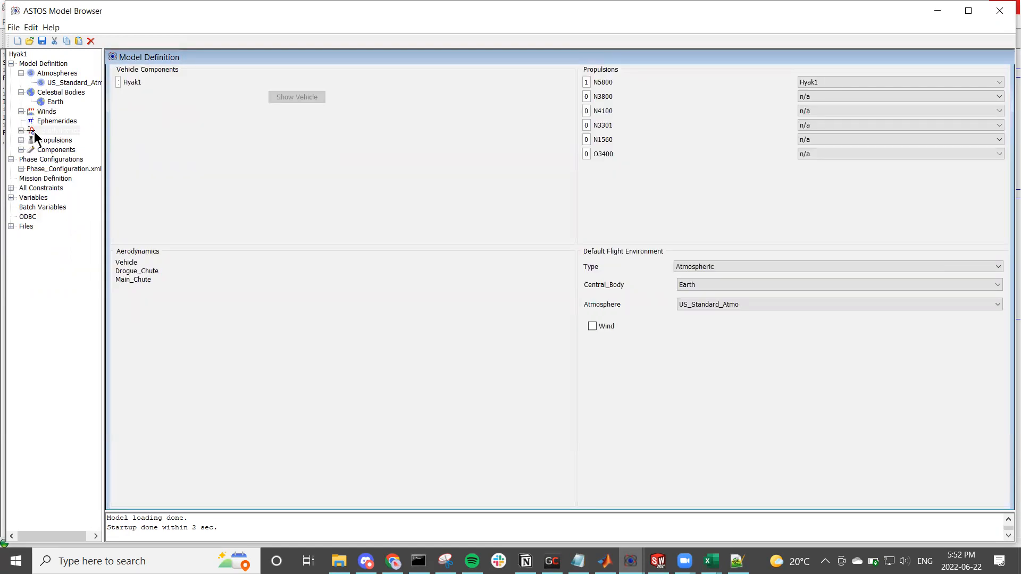
left_click(22, 130)
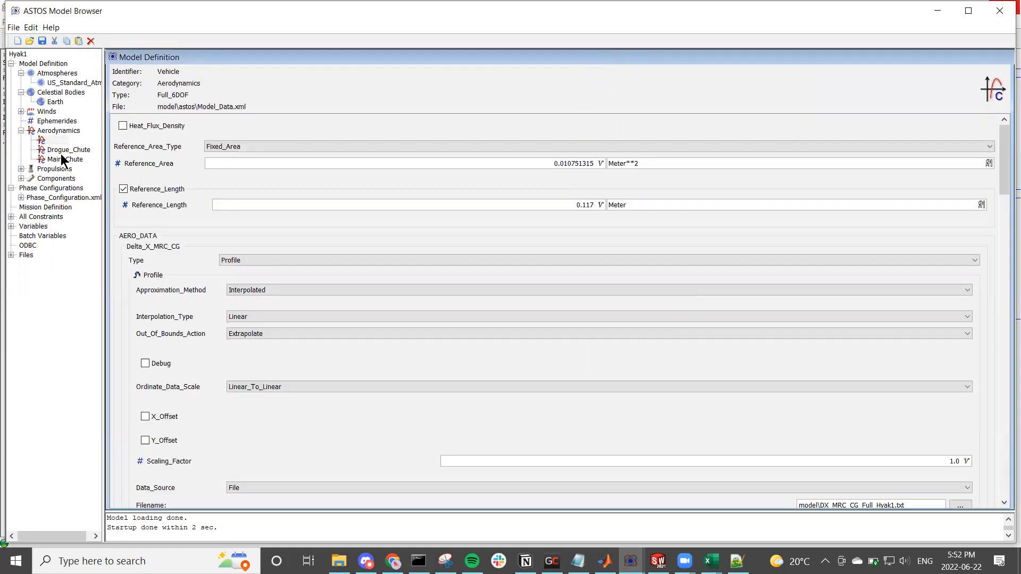
left_click(291, 164)
left_click(57, 151)
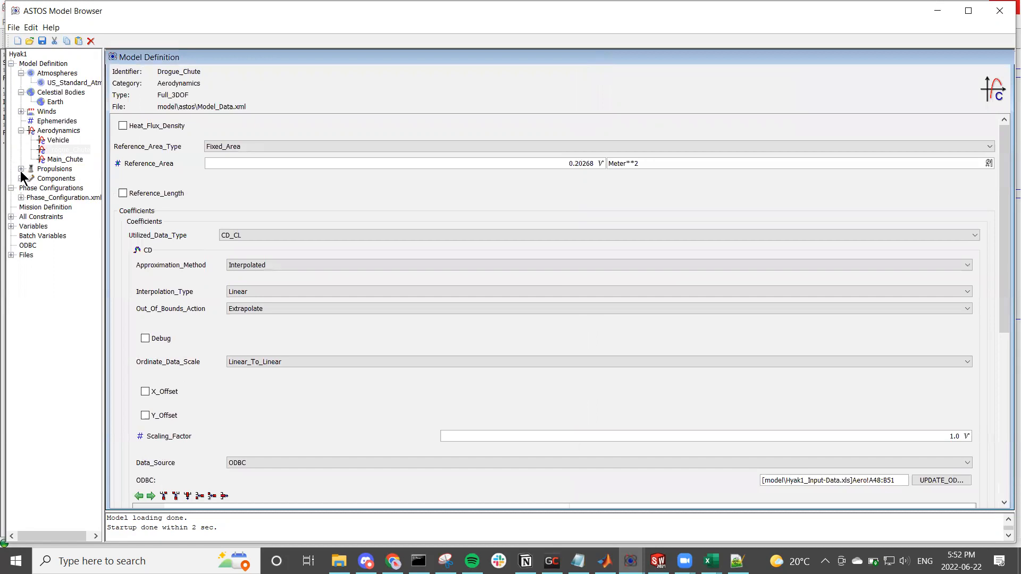
Step: Examine the N5800 and N3800 propulsion definitions, including the N5800 thrust data, and collapse the Propulsions group
left_click(21, 169)
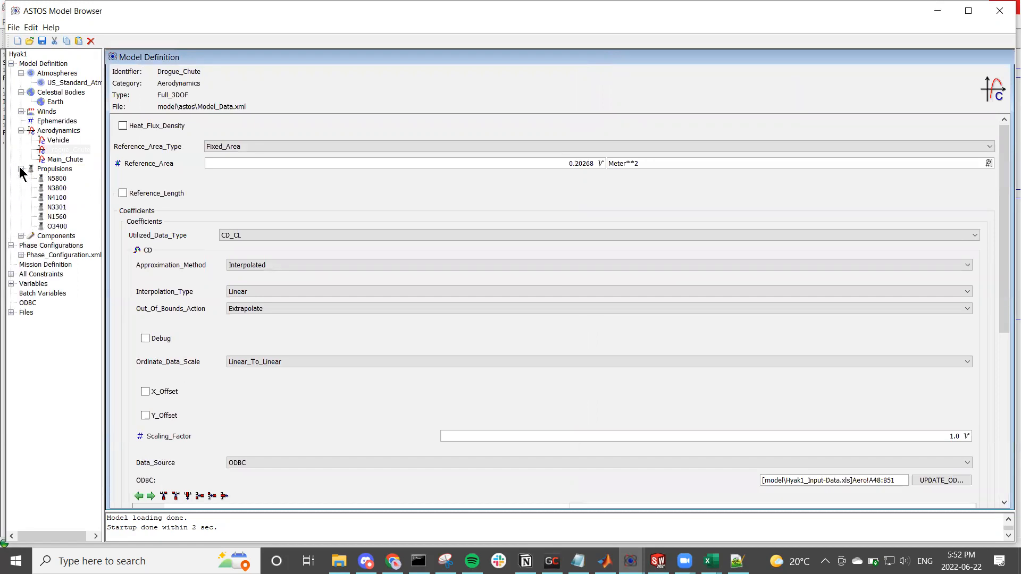
left_click(57, 178)
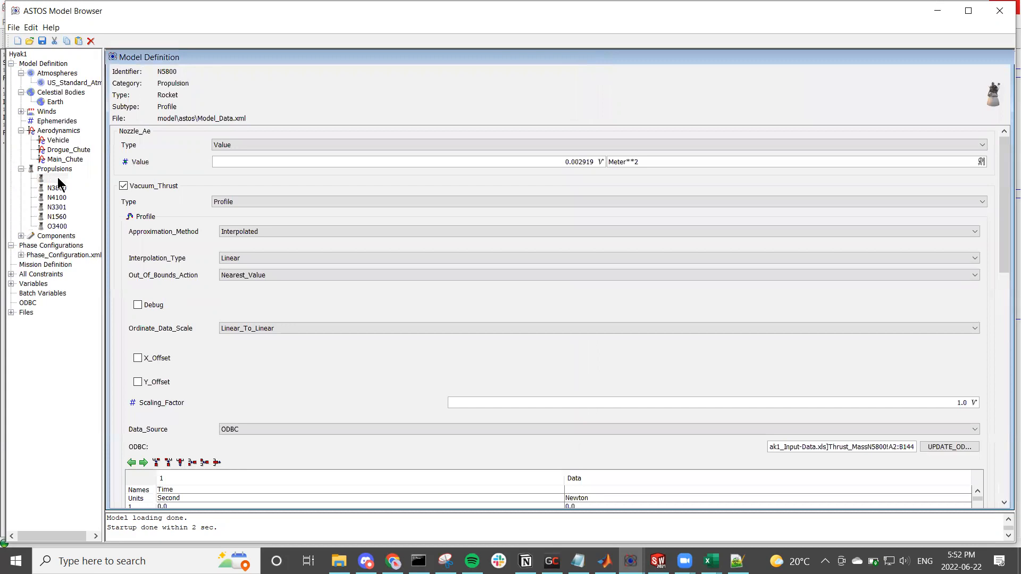
scroll(166, 239, "down", 3)
scroll(166, 235, "down", 3)
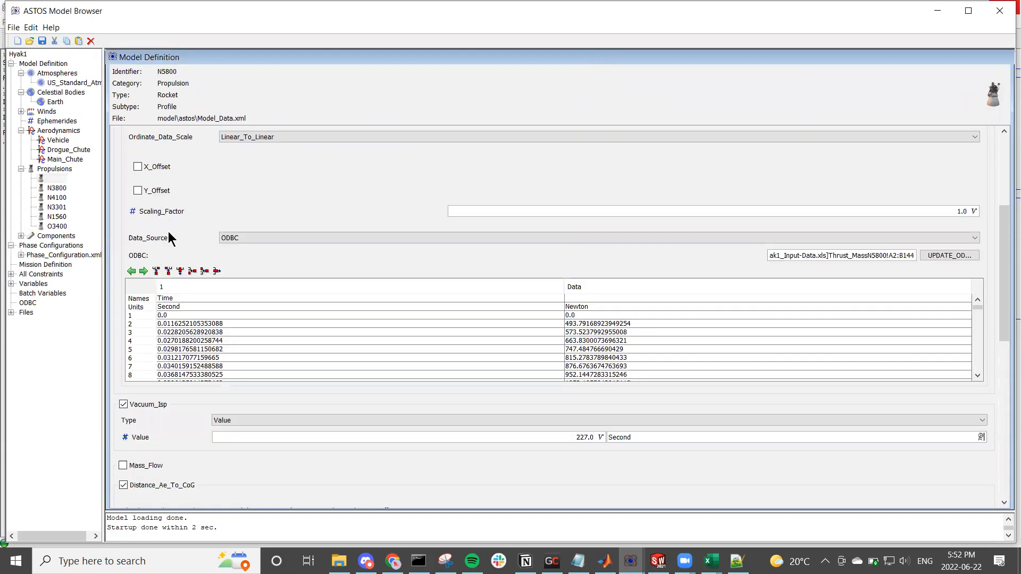
left_click(62, 189)
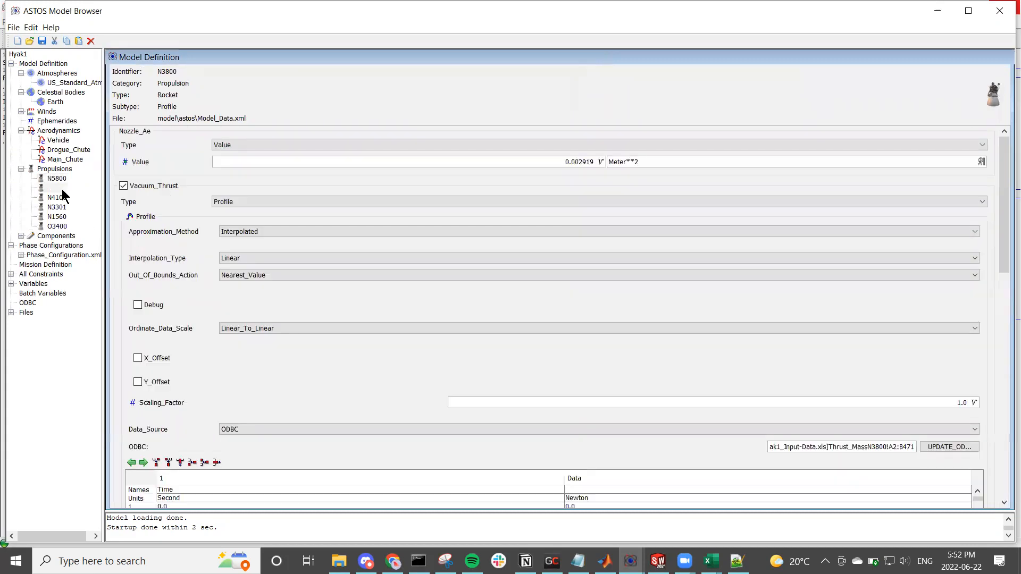
left_click(62, 179)
left_click(21, 169)
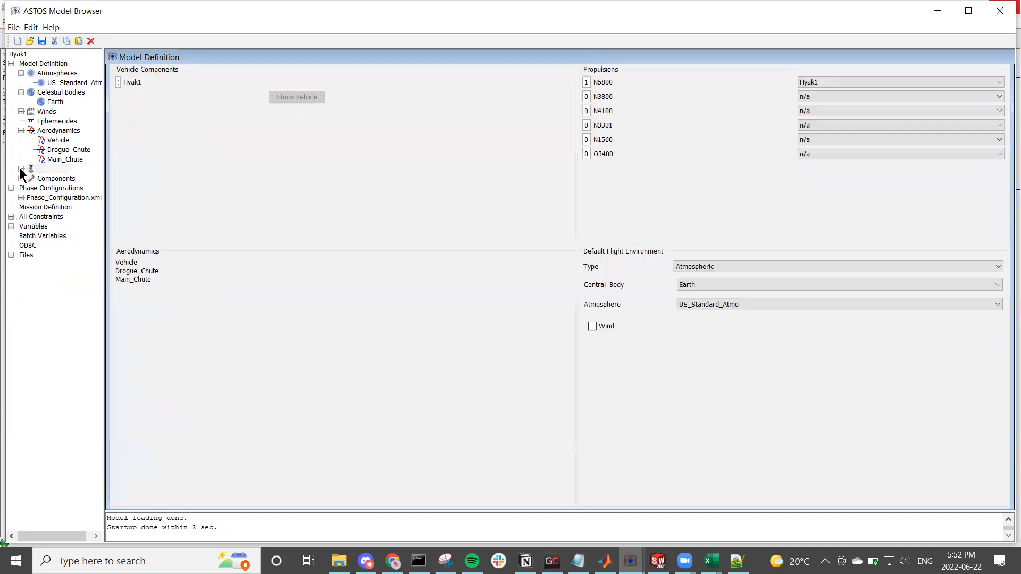
Step: Open the Hyak1 component, maximize the model browser, and set Structural_Mass to 17.77 kg
left_click(22, 179)
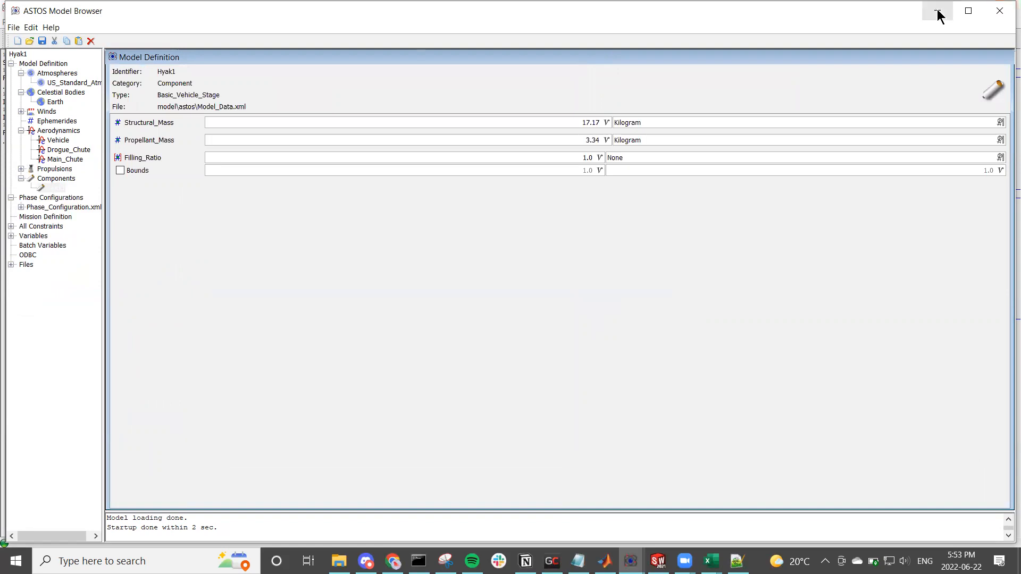
left_click(967, 12)
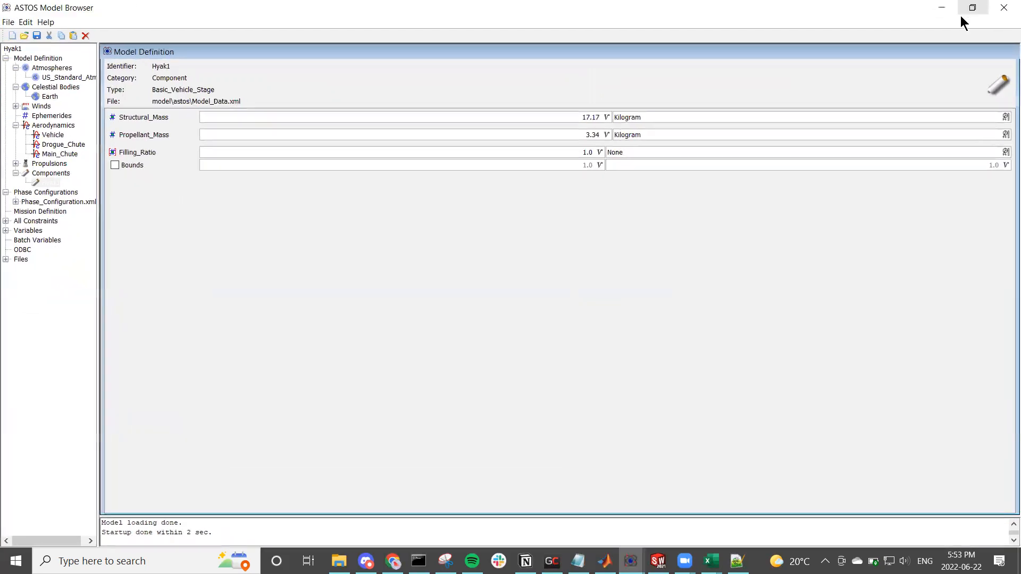
left_click(552, 115)
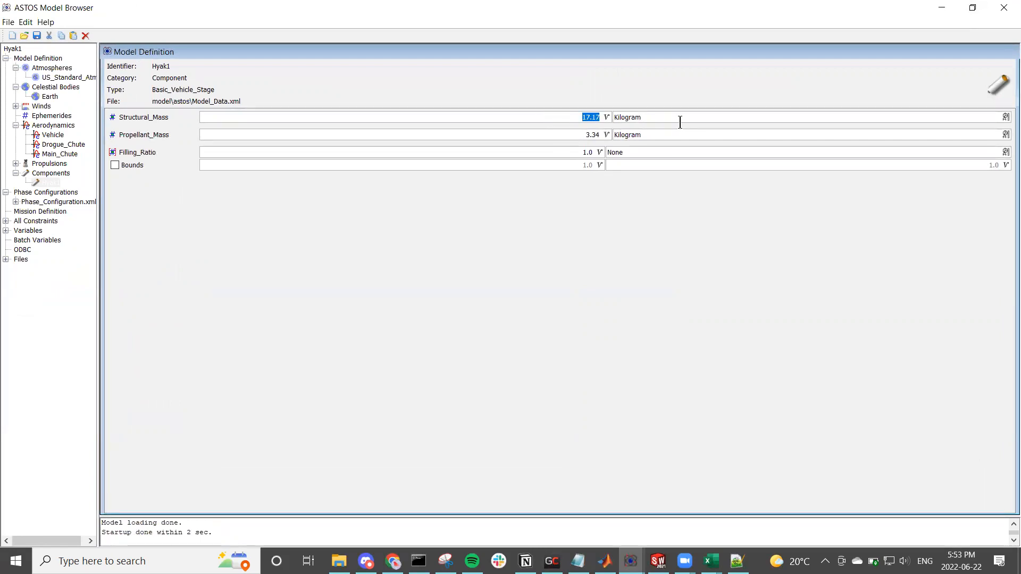
type("17.77")
left_click(571, 135)
Step: Open Initial_State under Phase_Configuration.xml and review its altitude and latitude settings
left_click(45, 193)
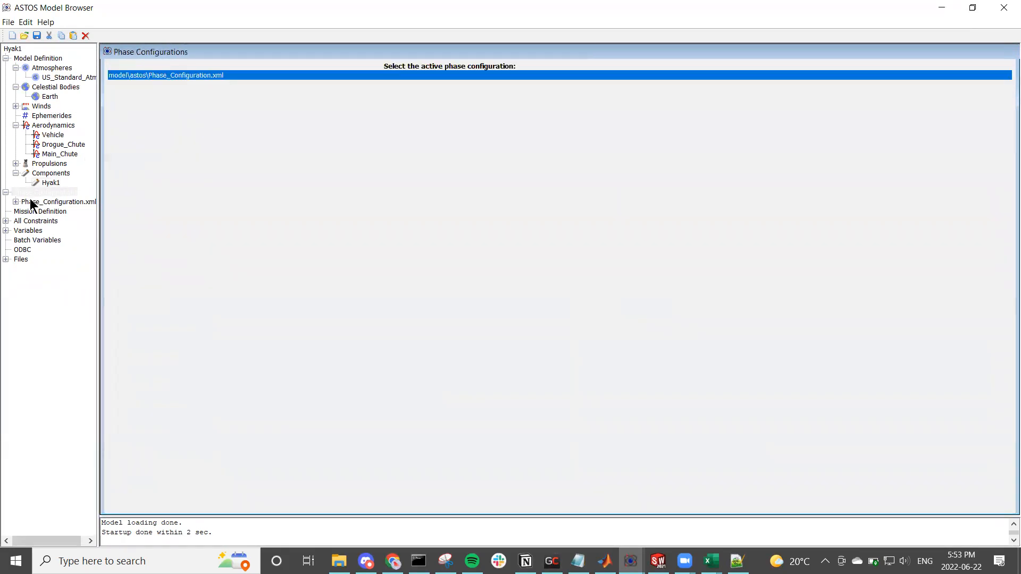
left_click(15, 202)
left_click(43, 210)
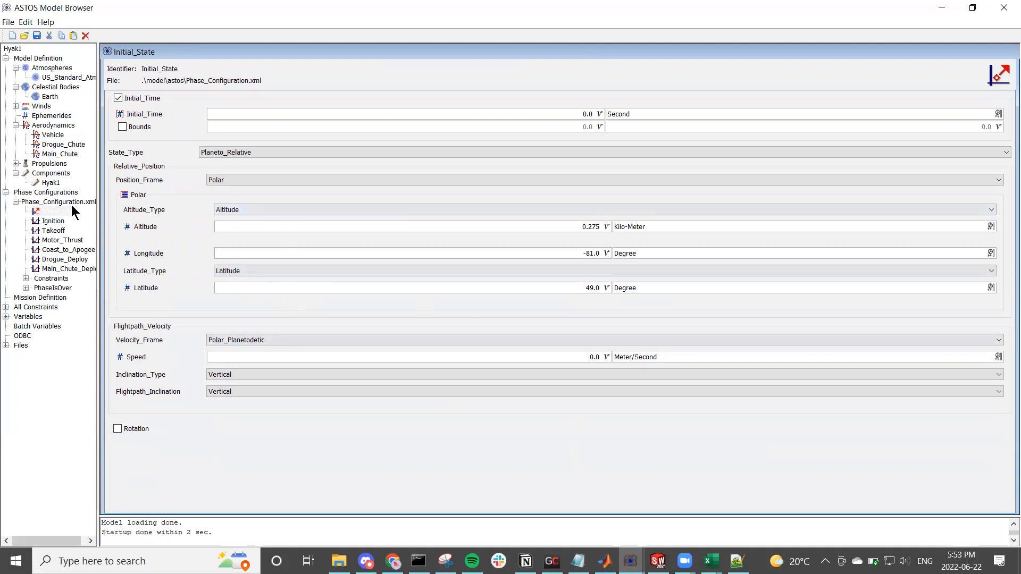
left_click(574, 221)
left_click(585, 288)
Step: Review the Ignition phase and its active N5800 propulsion system, and display the Takeoff phase
left_click(65, 222)
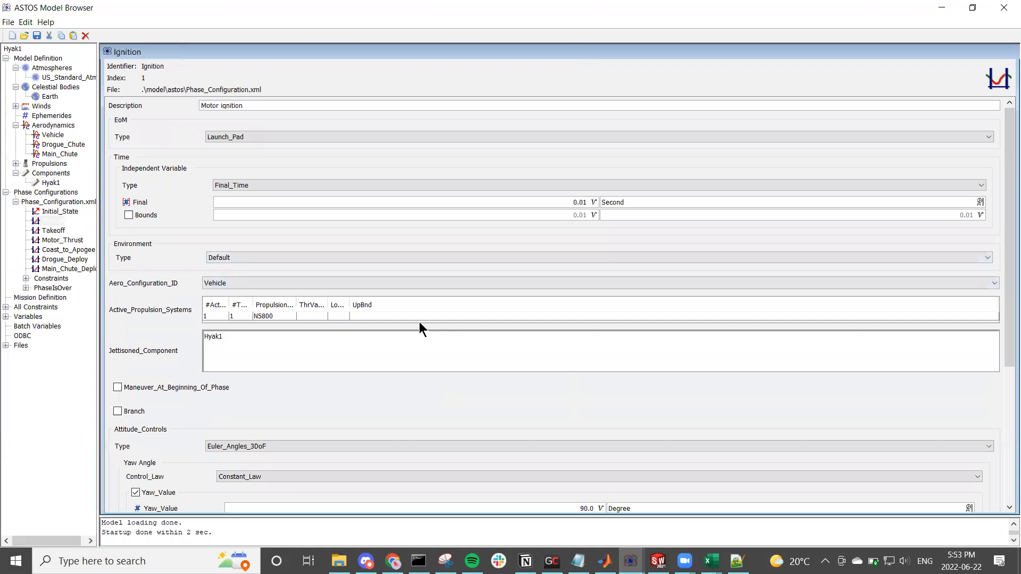
scroll(489, 267, "down", 2)
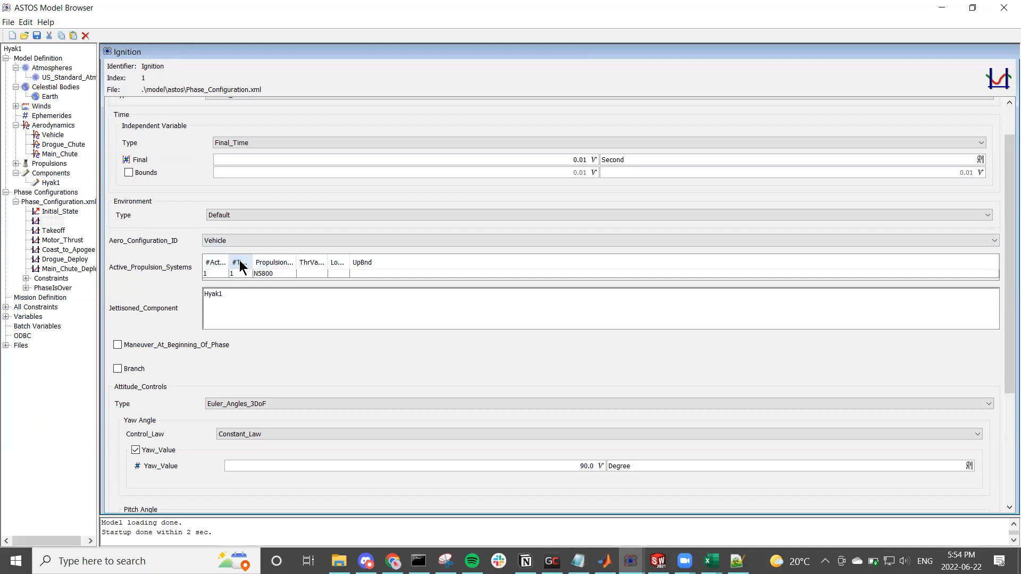
left_click(267, 274)
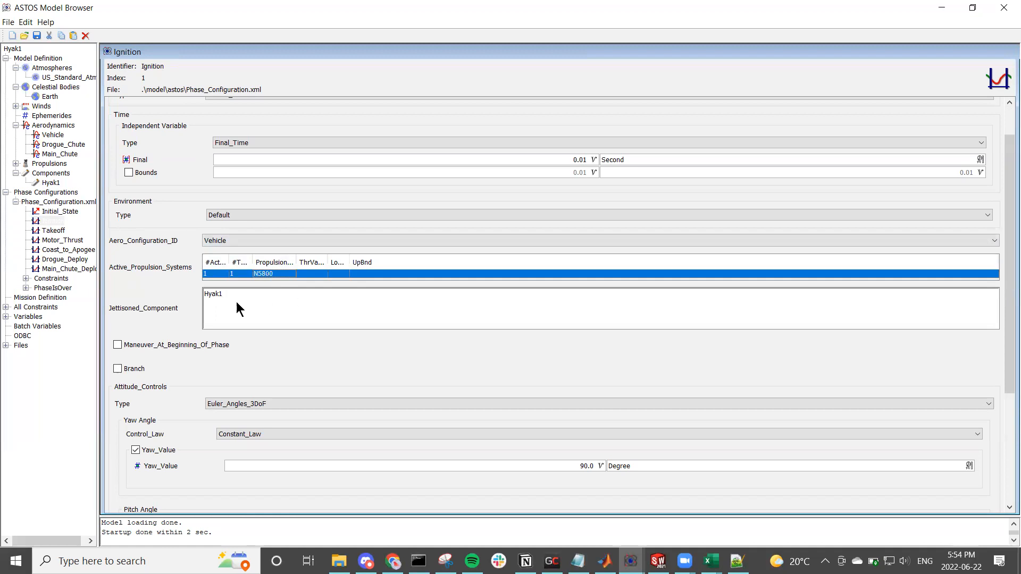
left_click(59, 233)
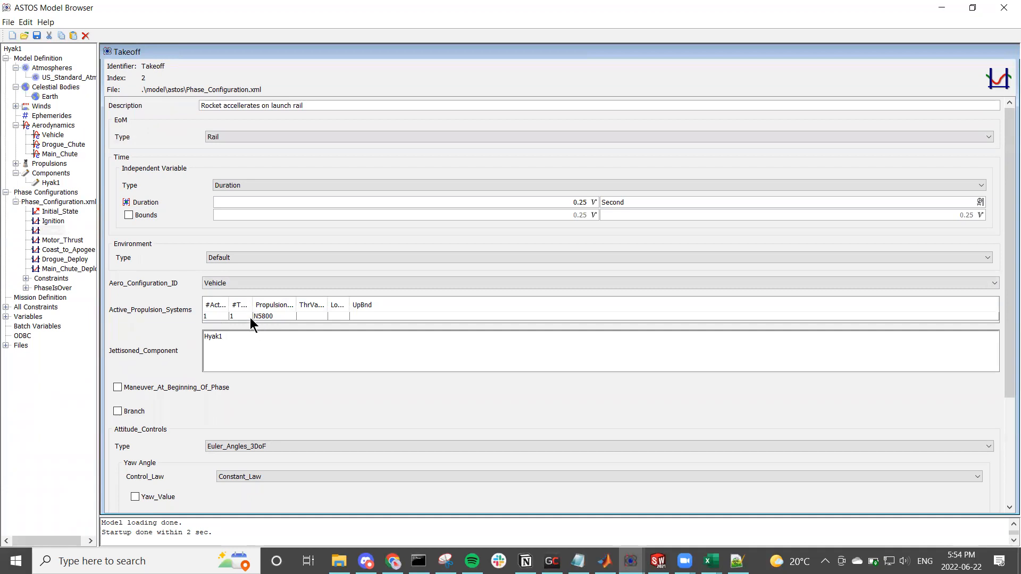
Step: Review the Motor_Thrust, Coast_to_Apogee, Drogue_Deploy and Main_Chute_Deploy phases, checking their time and active propulsion system settings
left_click(59, 242)
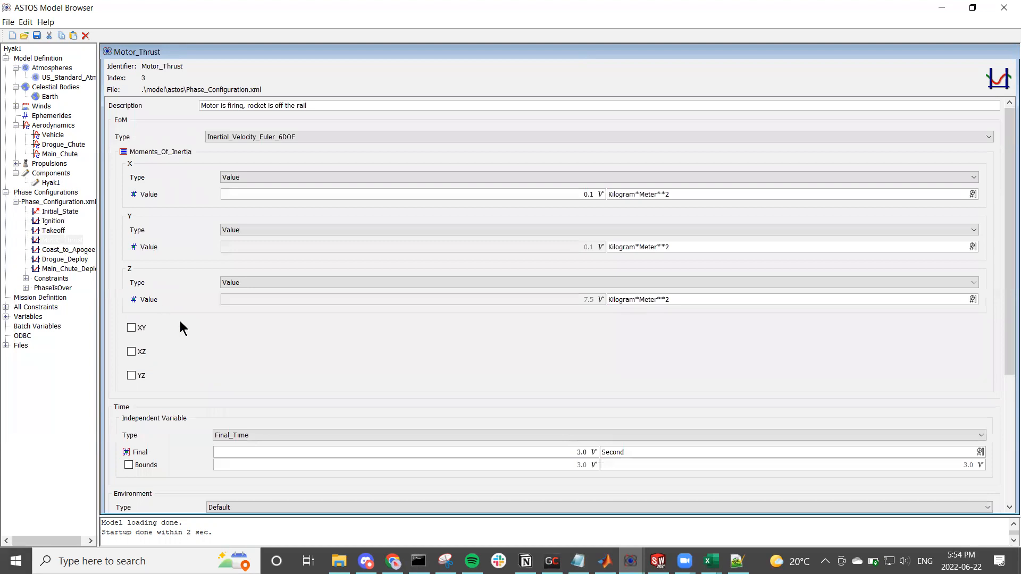
scroll(227, 337, "down", 5)
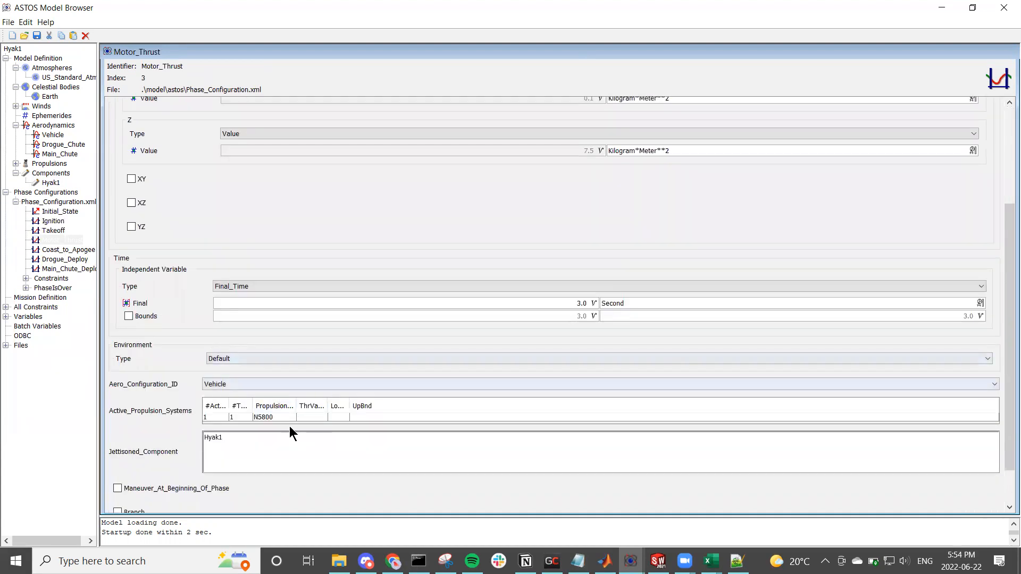
left_click(51, 251)
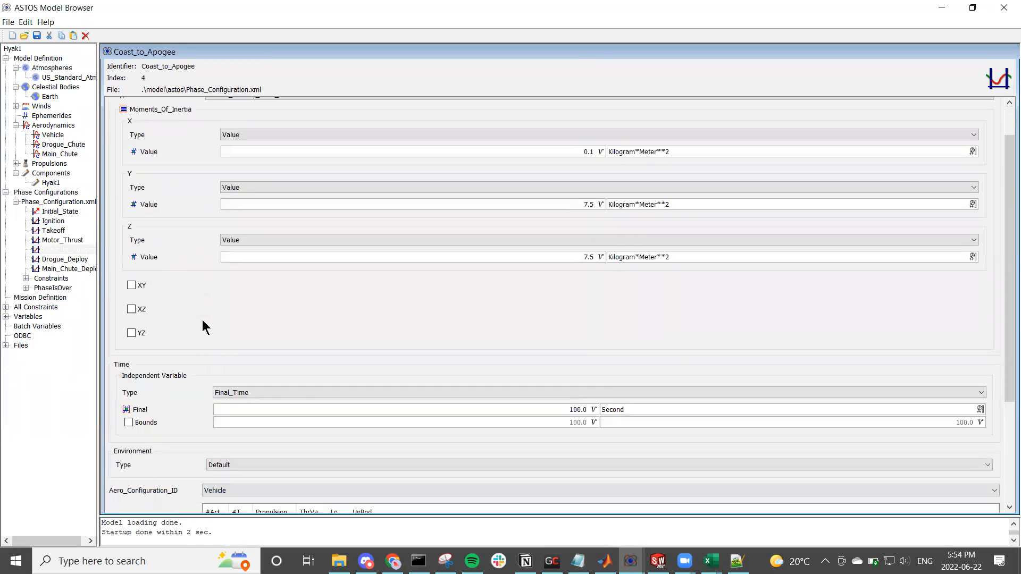
scroll(204, 318, "down", 2)
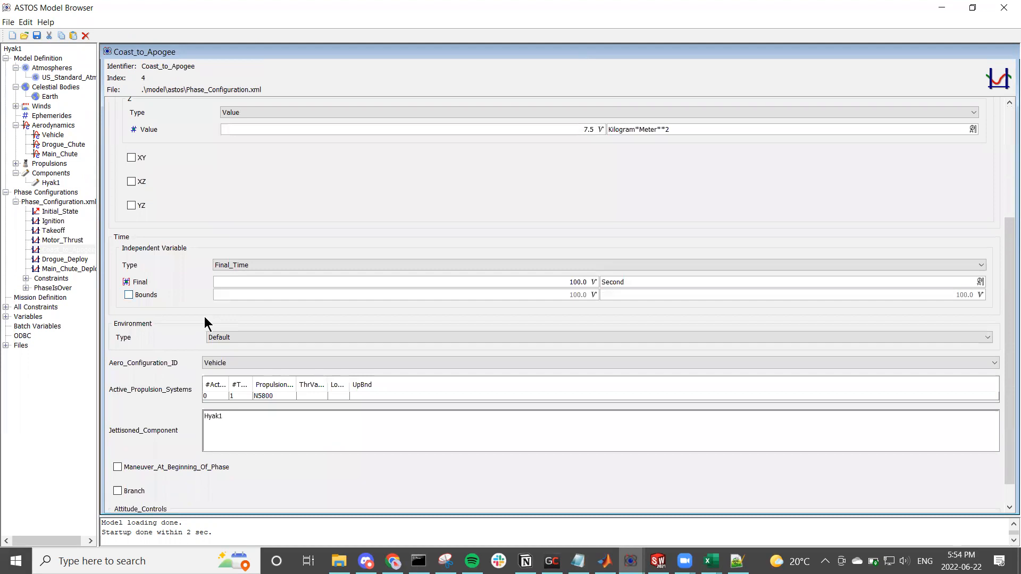
scroll(204, 321, "down", 1)
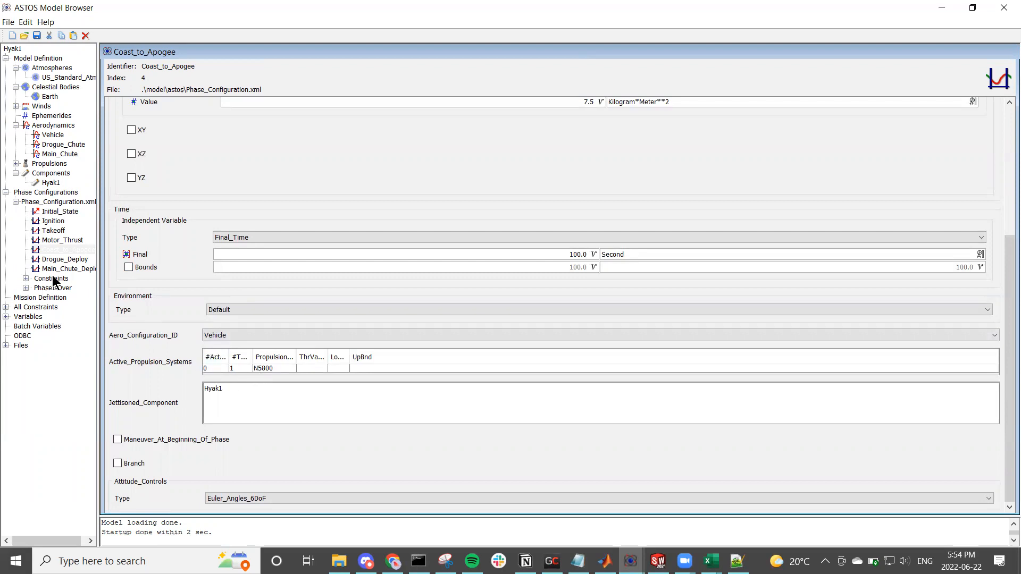
left_click(65, 262)
left_click(63, 266)
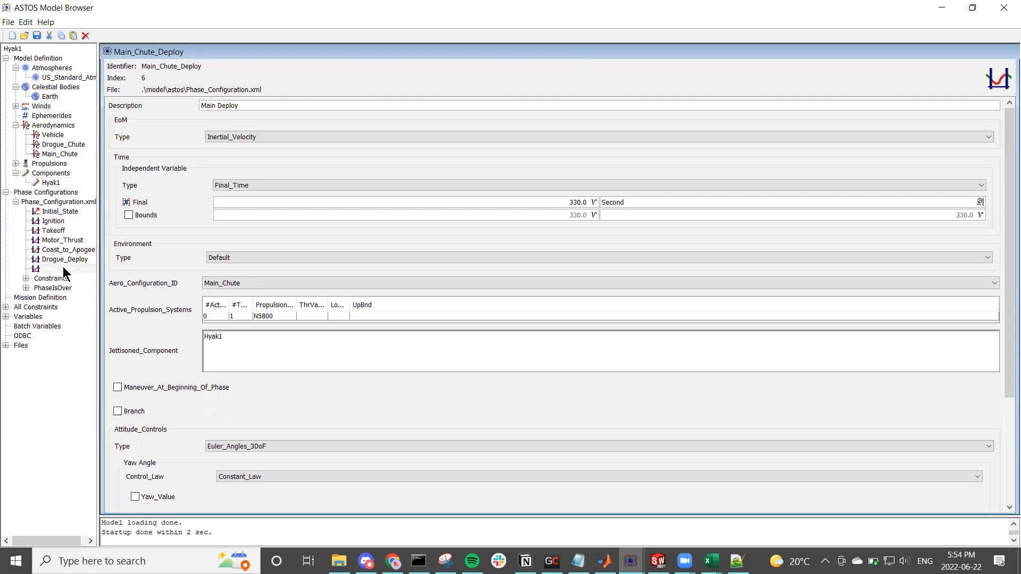
left_click(67, 259)
left_click(64, 249)
left_click(63, 240)
Step: Review the Mission Definition, including its description and the cost function's phase list, and look over the entries under All Constraints
left_click(34, 297)
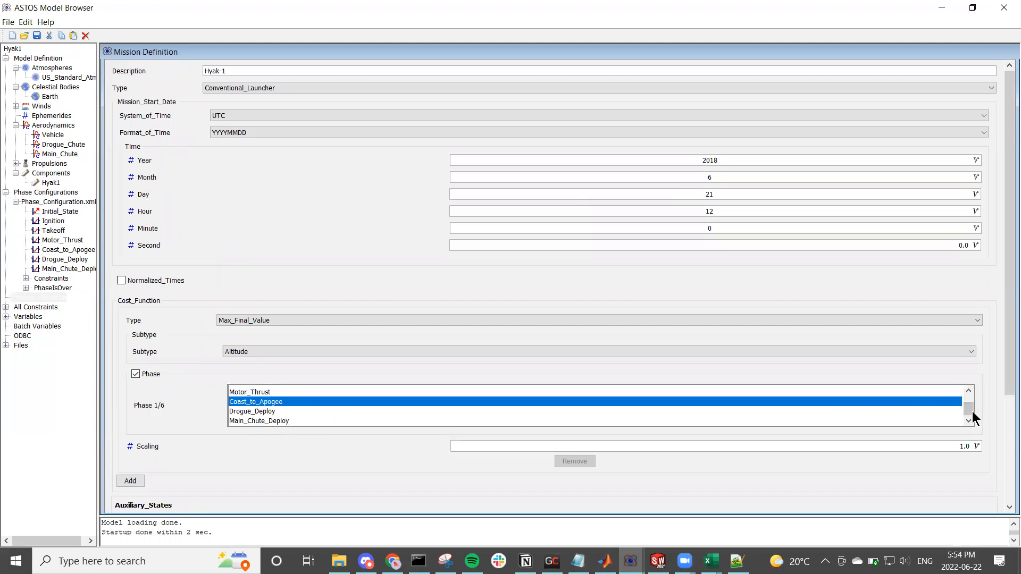
left_click_drag(968, 409, 981, 396)
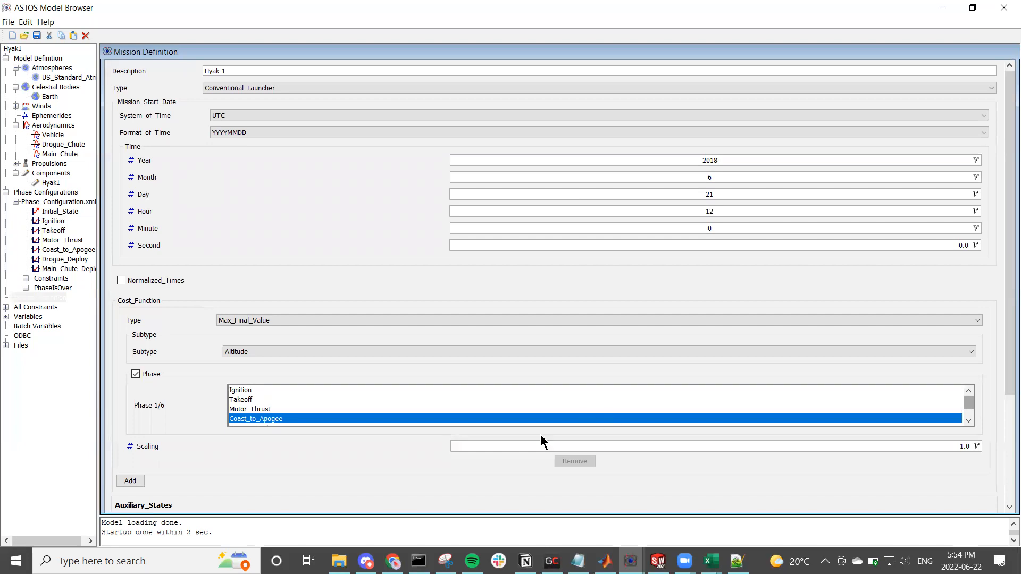
scroll(326, 443, "down", 1)
scroll(327, 439, "up", 1)
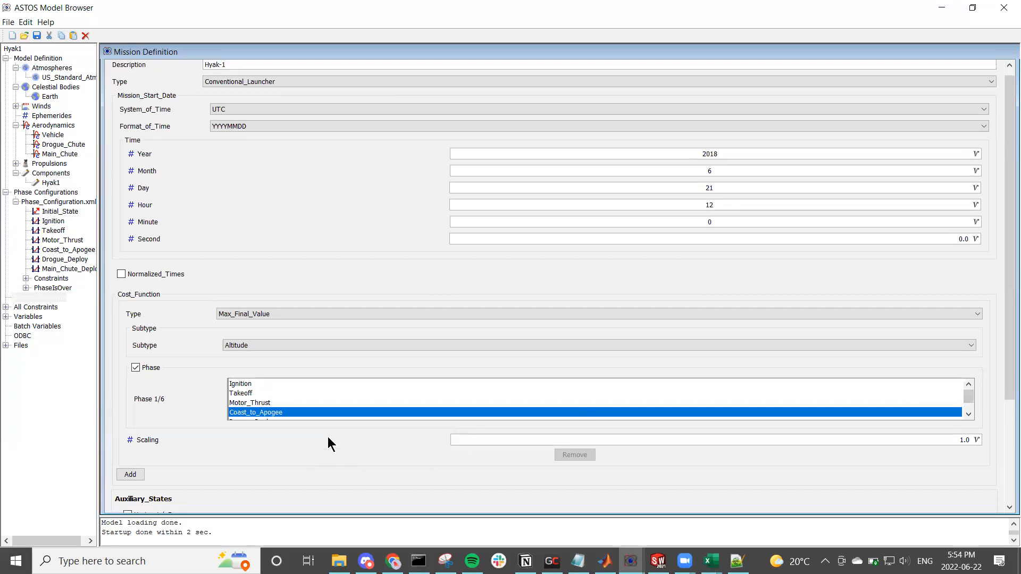
left_click_drag(223, 71, 191, 71)
left_click(243, 70)
left_click(242, 70)
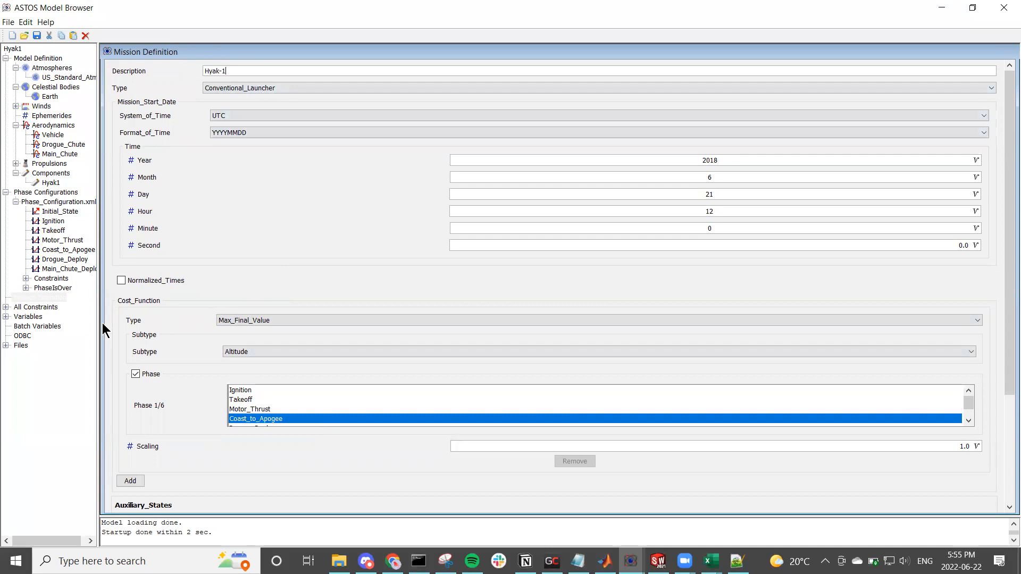
left_click(5, 307)
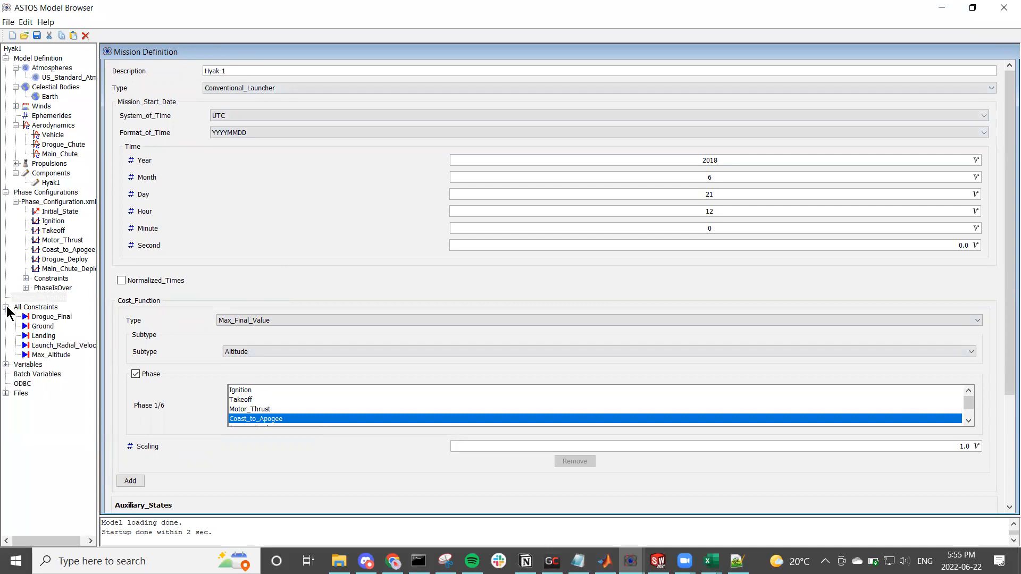
left_click(6, 307)
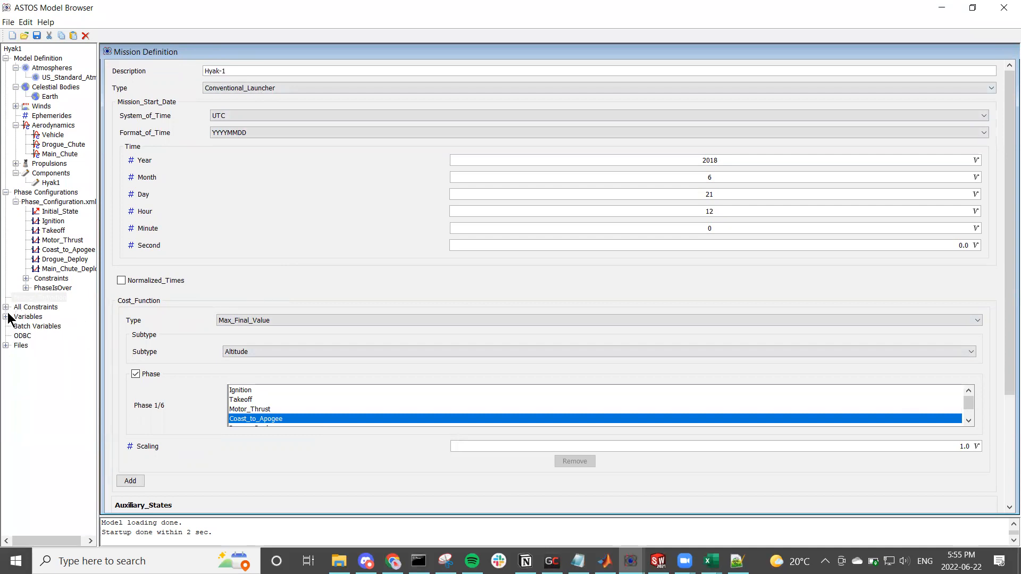
Step: Examine the ODBC definitions that link velocity, CD, CN_Alpha and thrust profile sources to spreadsheet ranges, and close the model browser
left_click(26, 337)
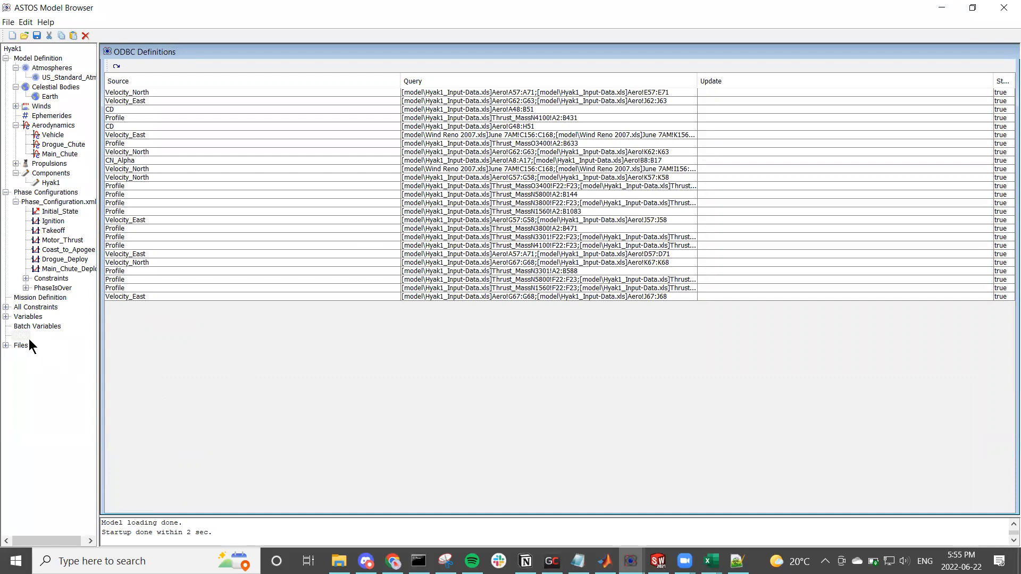
left_click(343, 98)
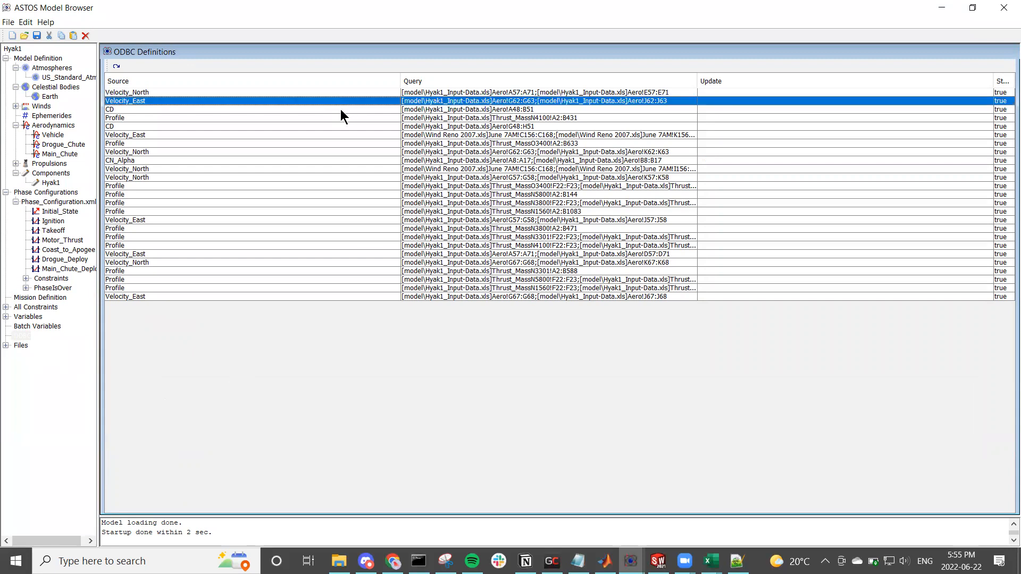
left_click(341, 110)
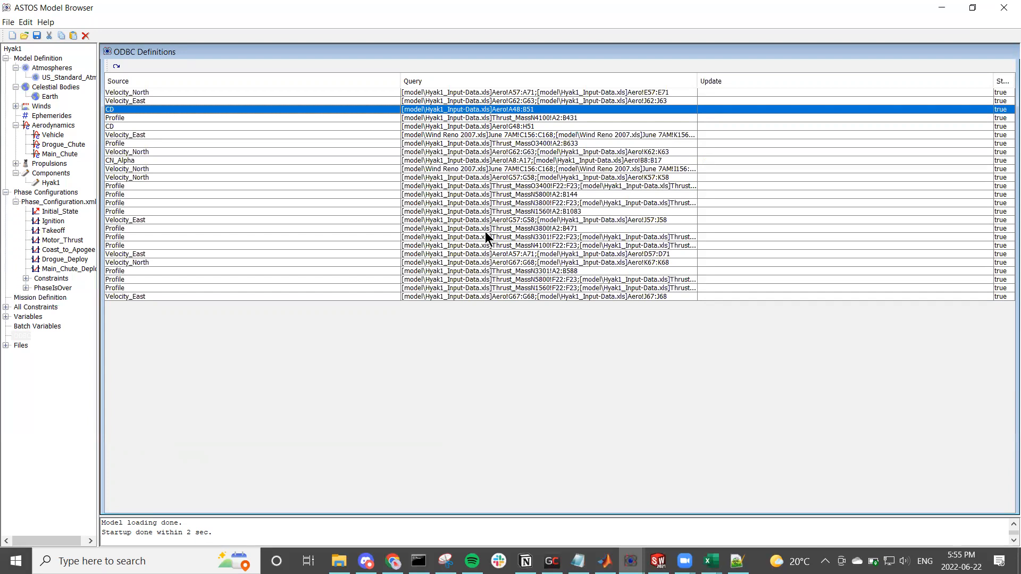
left_click(152, 185)
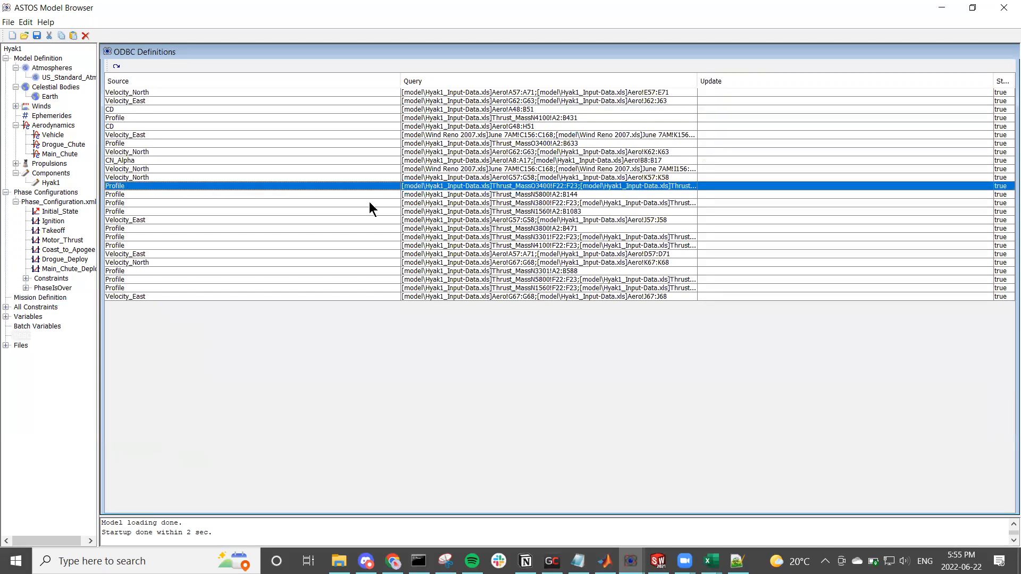
left_click(307, 195)
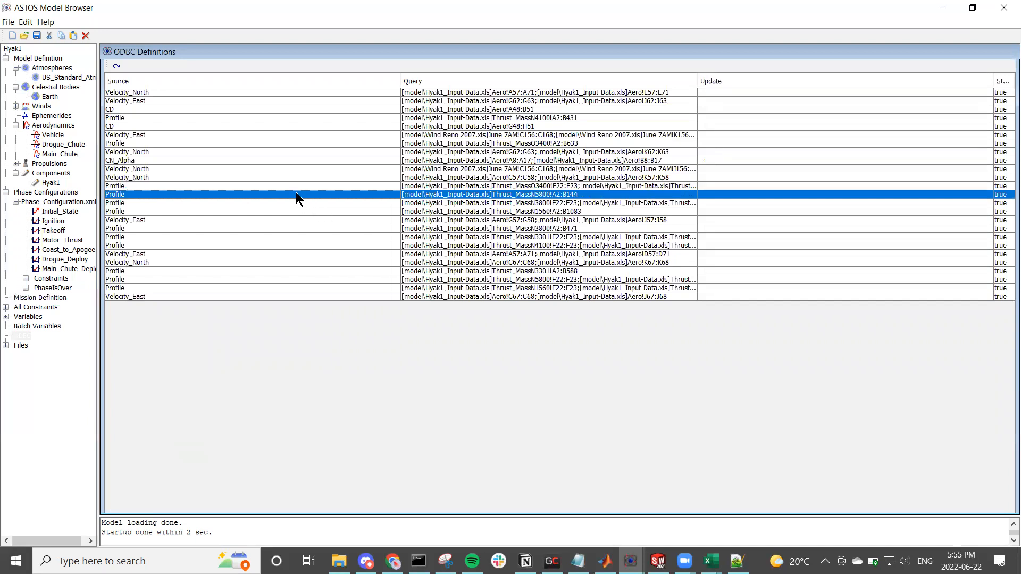
left_click(242, 203)
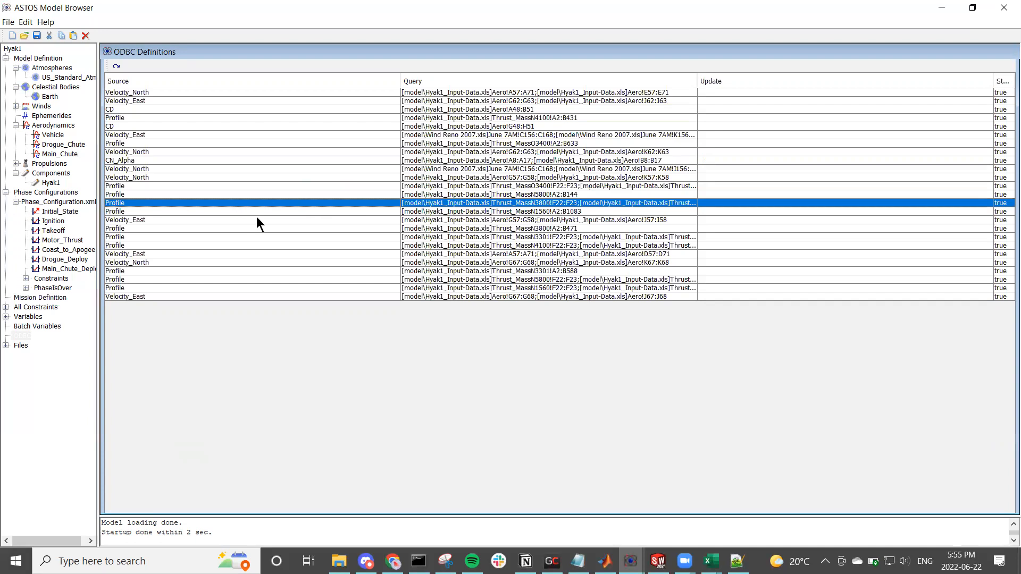
left_click(259, 220)
left_click(296, 213)
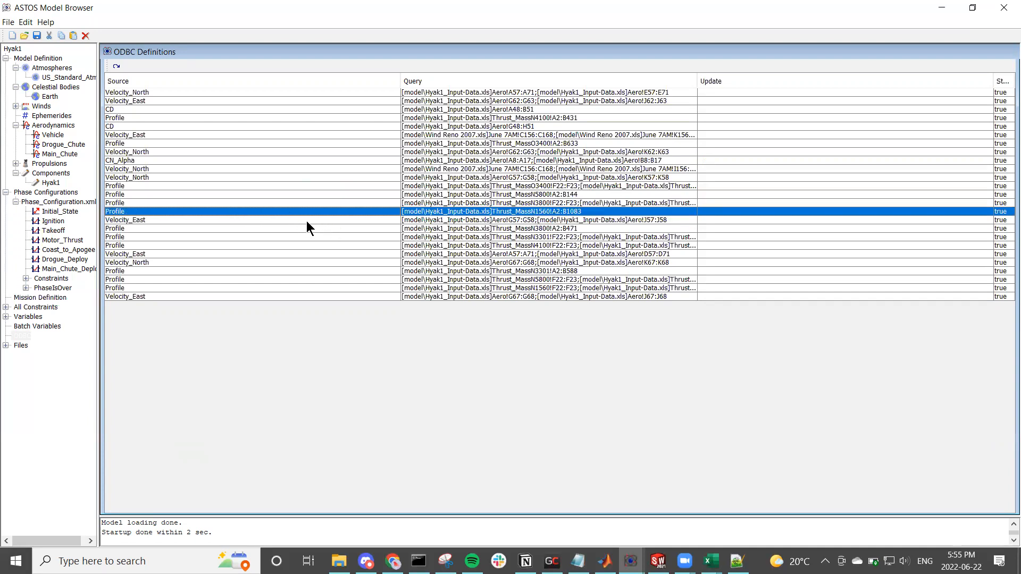
left_click(139, 220)
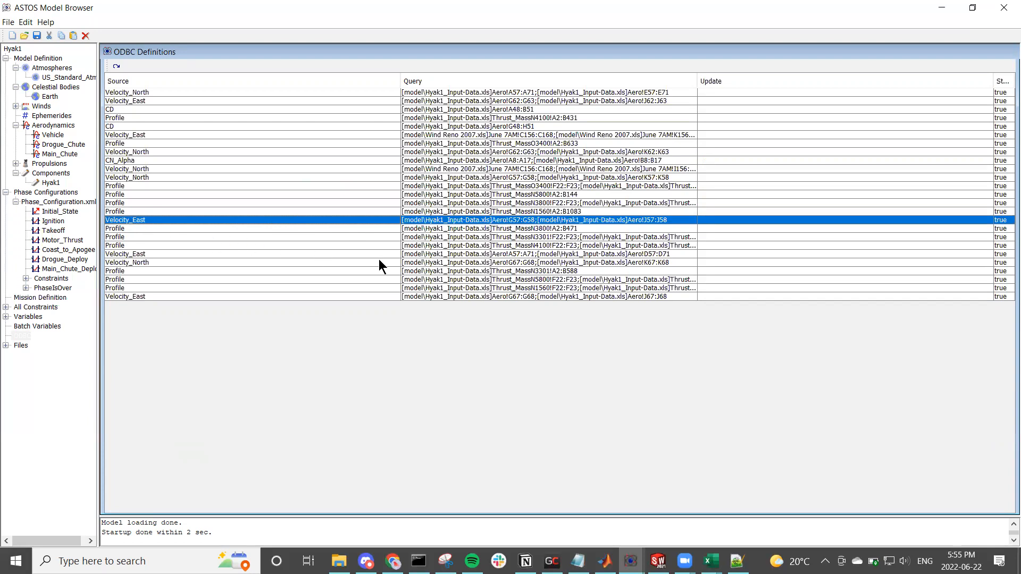
left_click(394, 228)
left_click(369, 238)
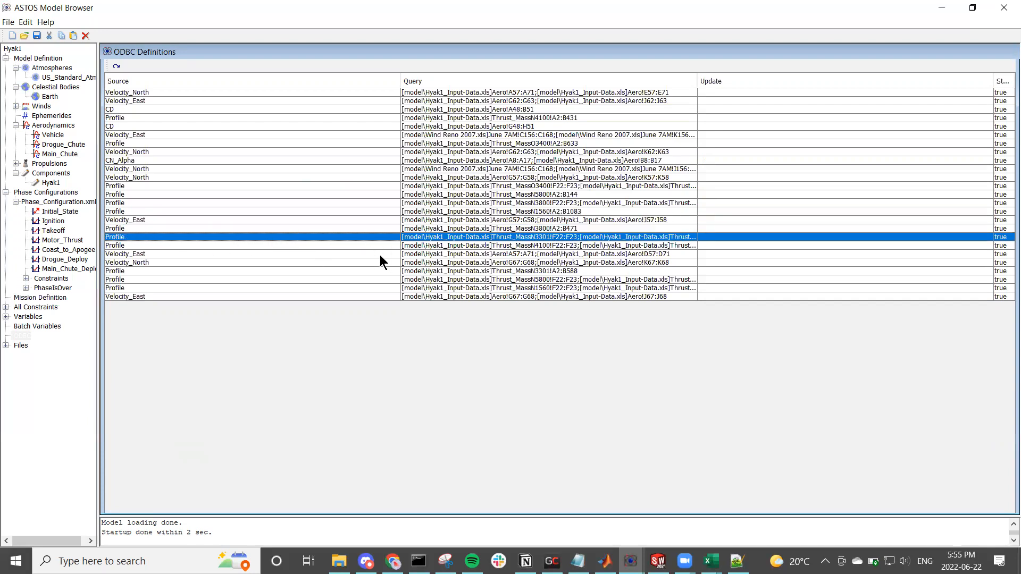
left_click(380, 255)
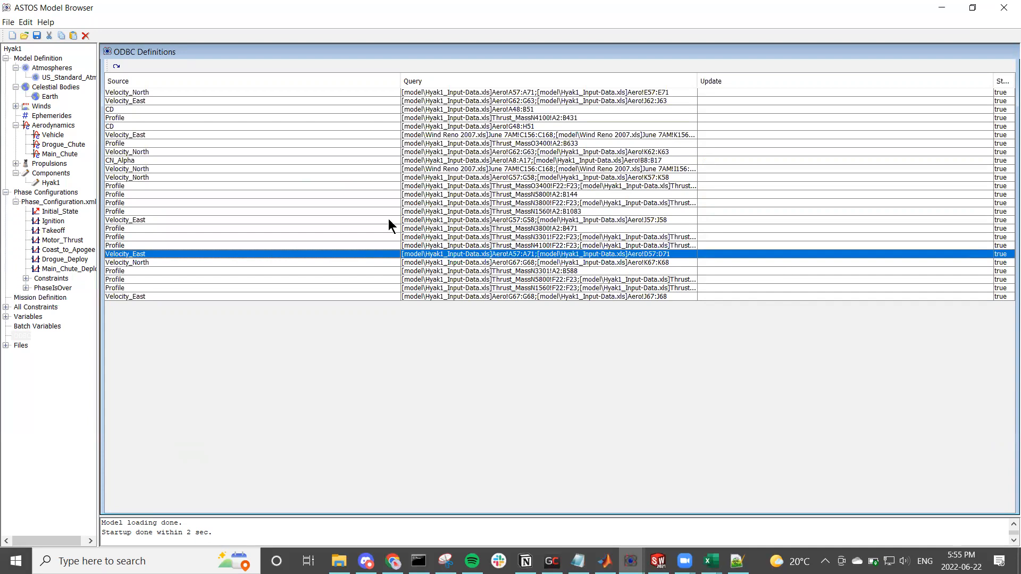
left_click(136, 110)
left_click(135, 136)
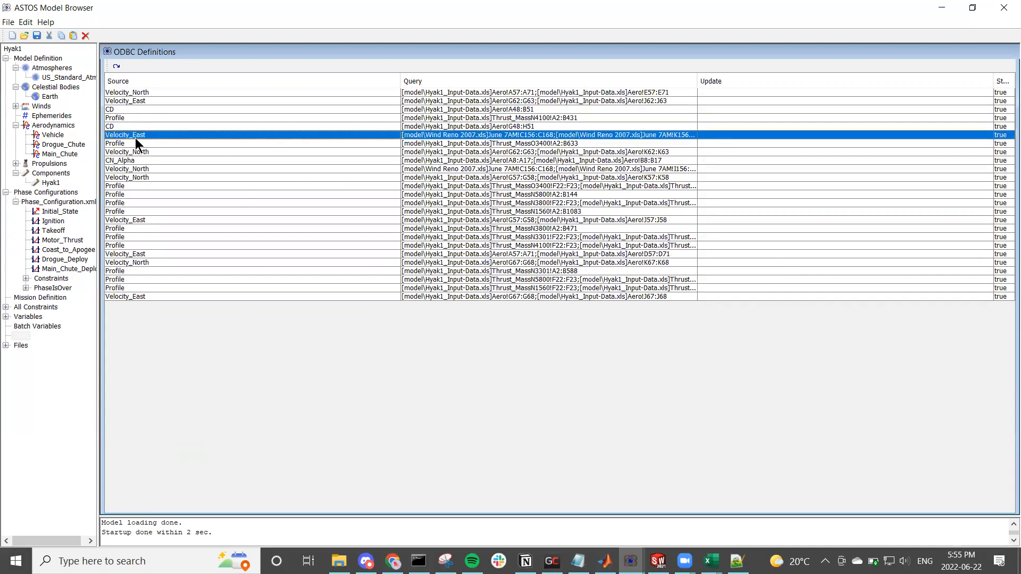
left_click(135, 159)
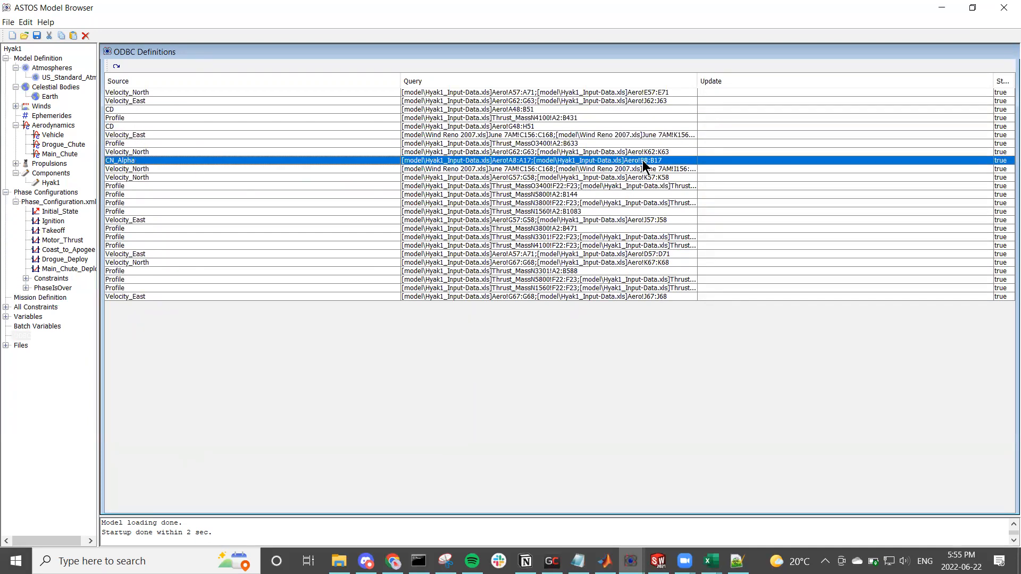
left_click(140, 177)
left_click(141, 171)
left_click(137, 178)
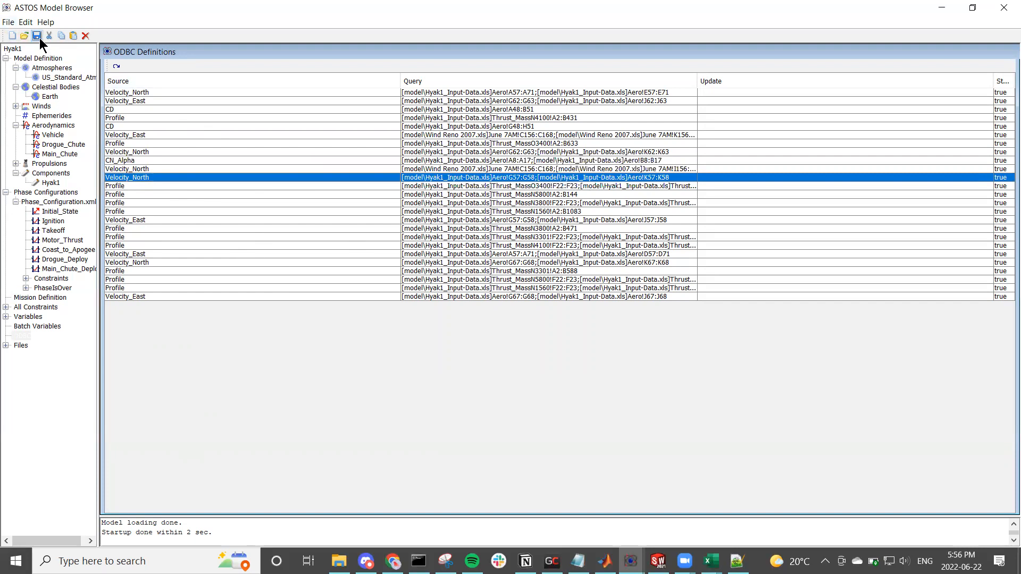
left_click(1005, 8)
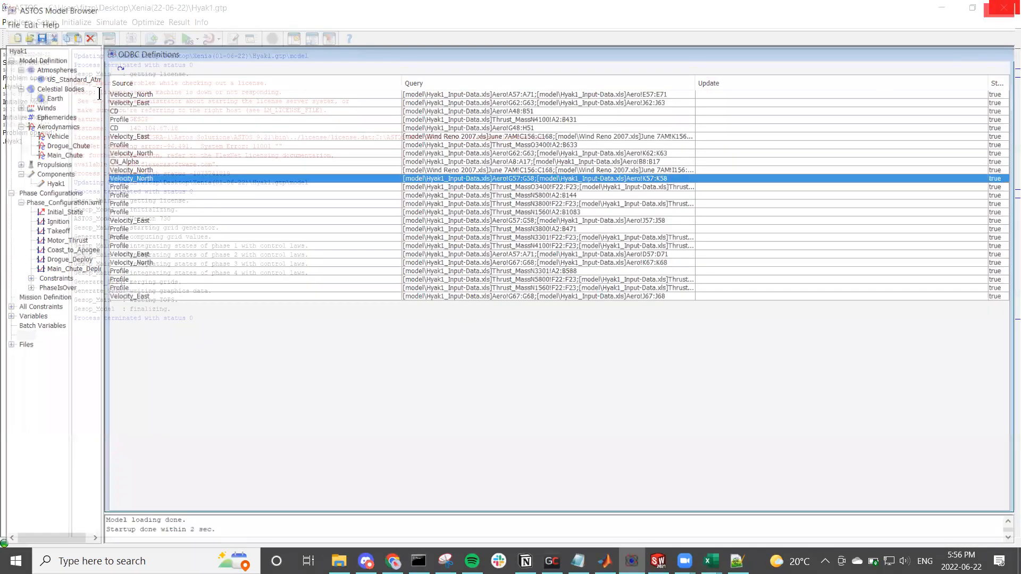
Step: Update and initialize the Hyak1 model, and check the phase integration messages in the log
left_click(89, 19)
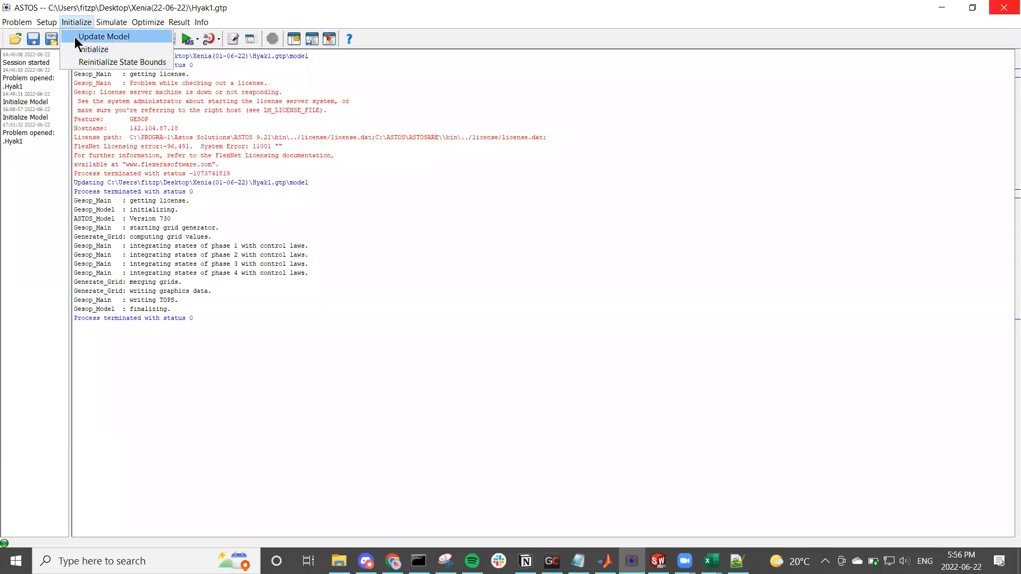
left_click(75, 37)
left_click(77, 21)
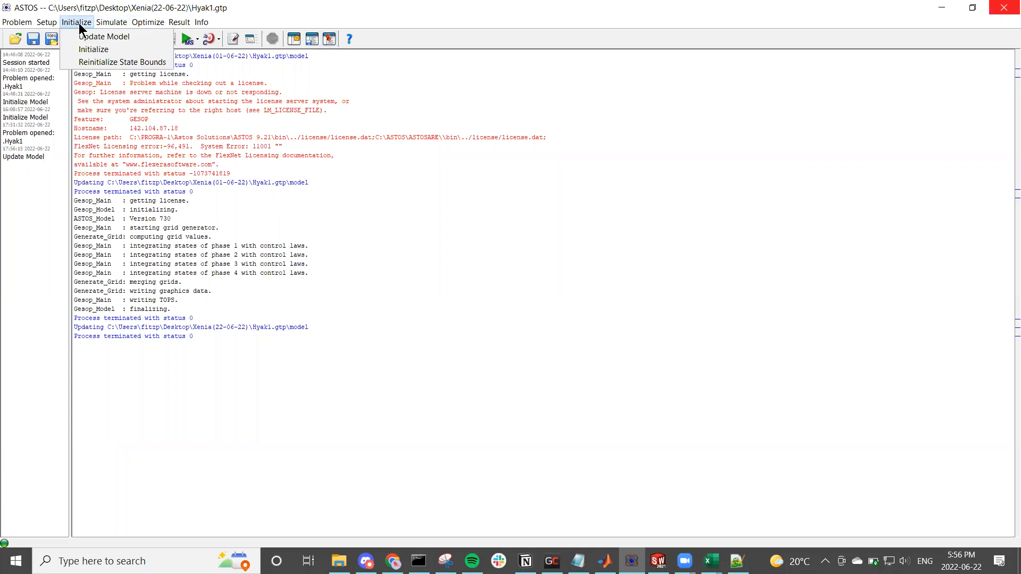
left_click(82, 50)
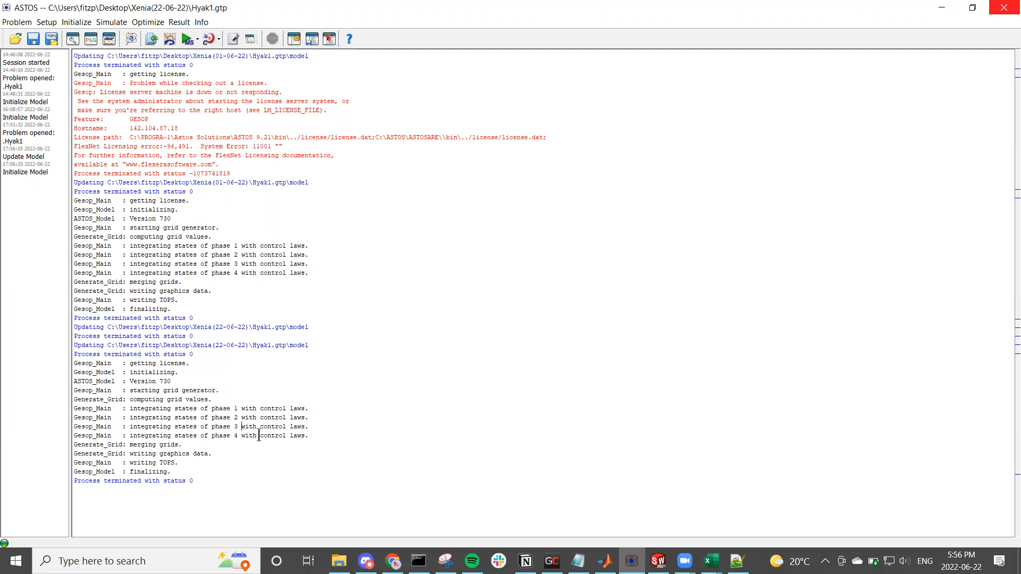
left_click(278, 425)
left_click_drag(235, 427, 241, 434)
left_click(288, 460)
left_click(241, 481)
Step: Start a Connected Phases simulation of the Hyak1 problem
left_click(123, 23)
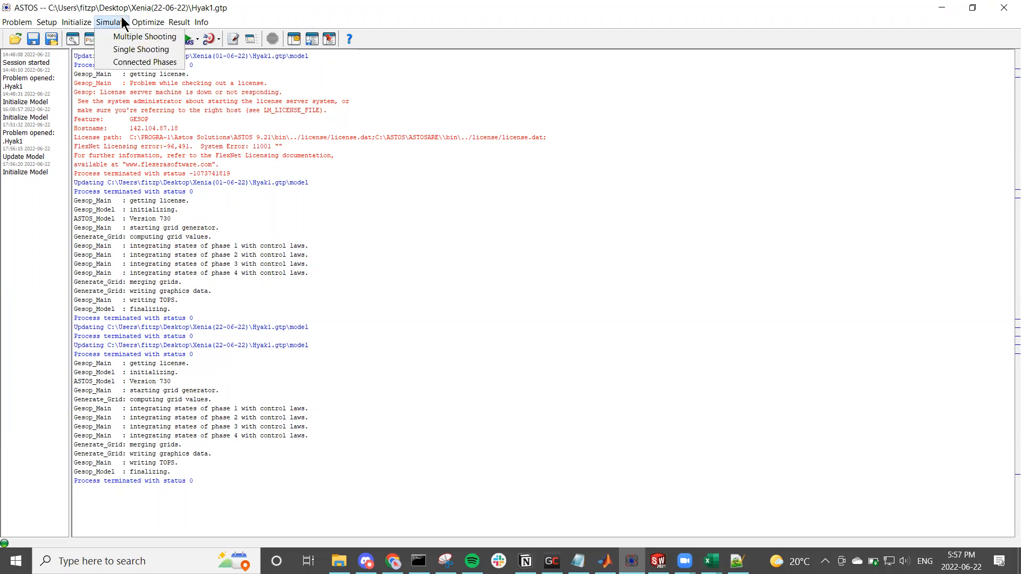
left_click(117, 61)
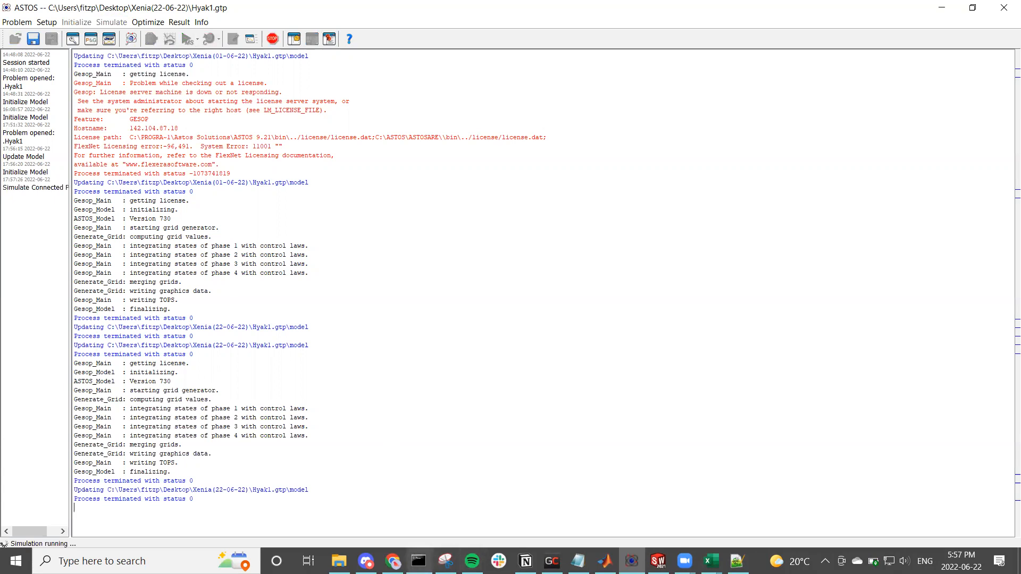
mouse_move(445, 561)
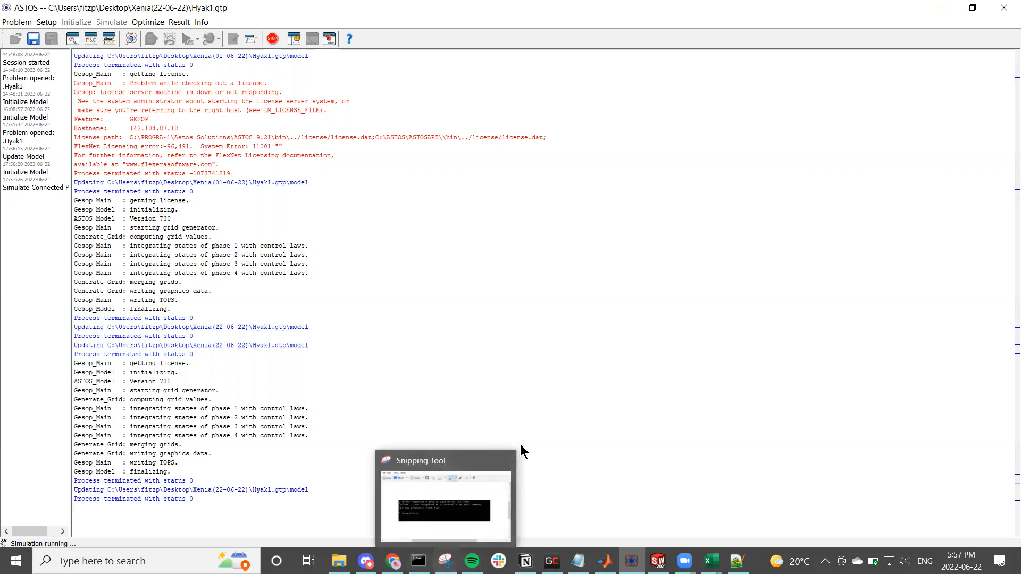
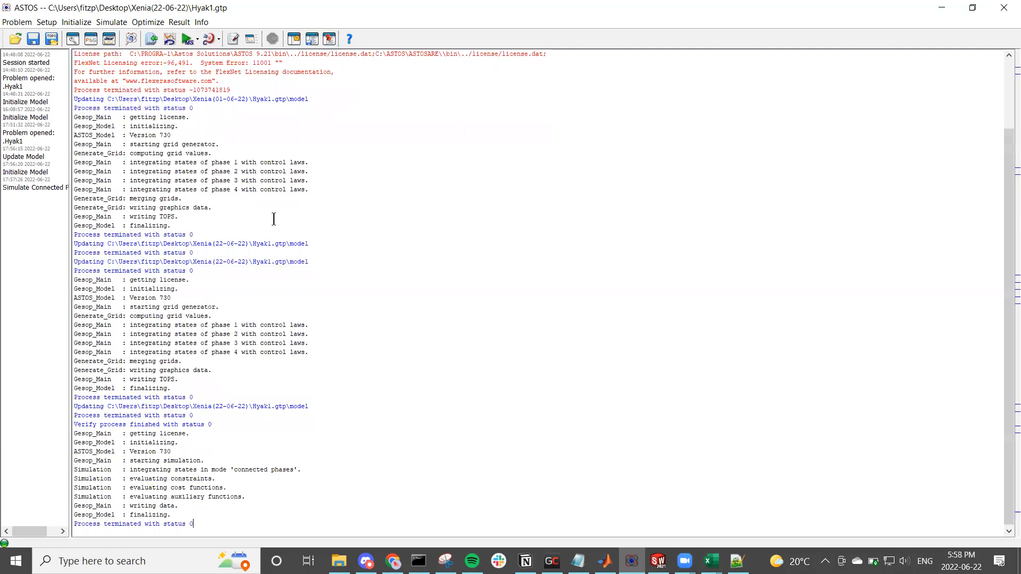
Step: Generate the Hyak1 problem summary and check its cost function, initial position and model description of the flight phases
left_click(17, 23)
mouse_move(40, 25)
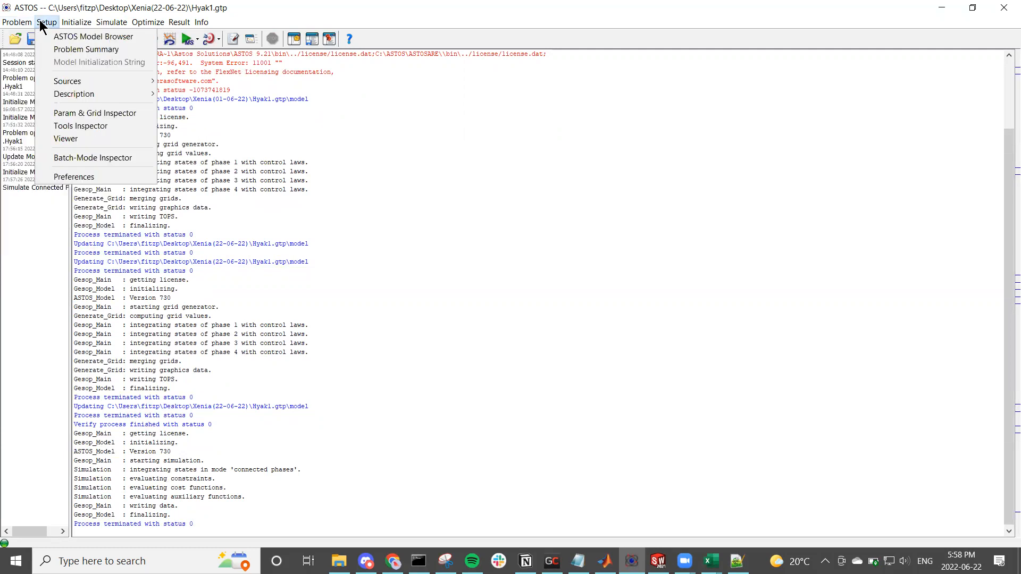
left_click(87, 49)
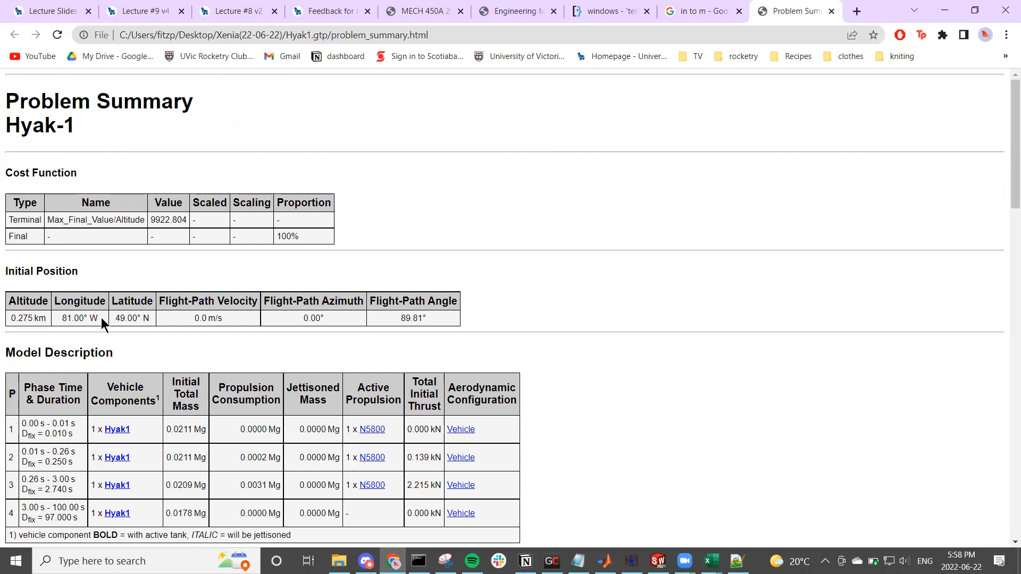
scroll(106, 308, "down", 4)
scroll(36, 324, "up", 4)
left_click_drag(19, 319, 89, 316)
left_click(180, 322)
scroll(197, 324, "down", 2)
scroll(199, 329, "down", 2)
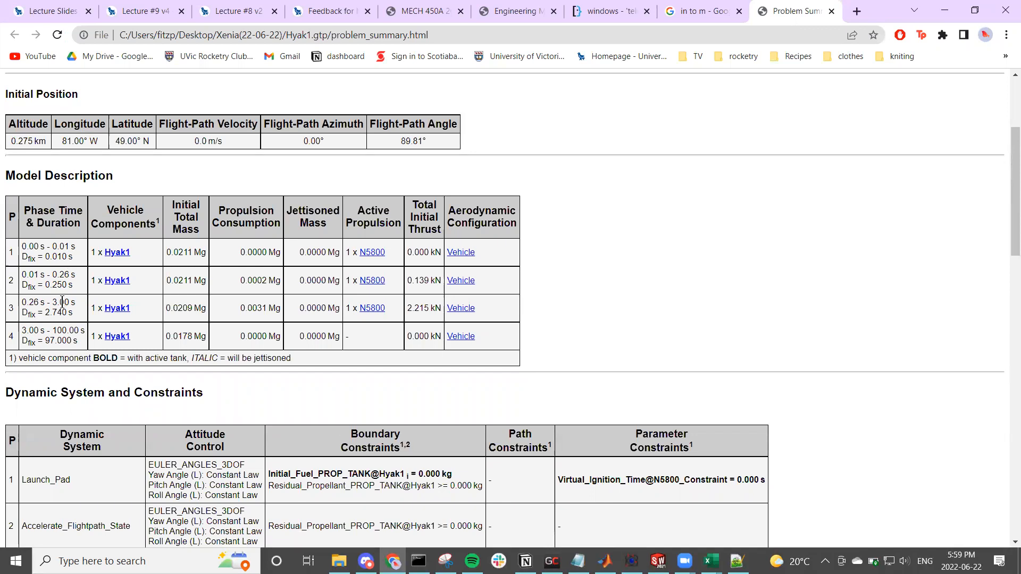
Step: Review the summary's phase constraints and its vehicle, propulsion and aerodynamic properties, and return to ASTOS
scroll(266, 378, "down", 2)
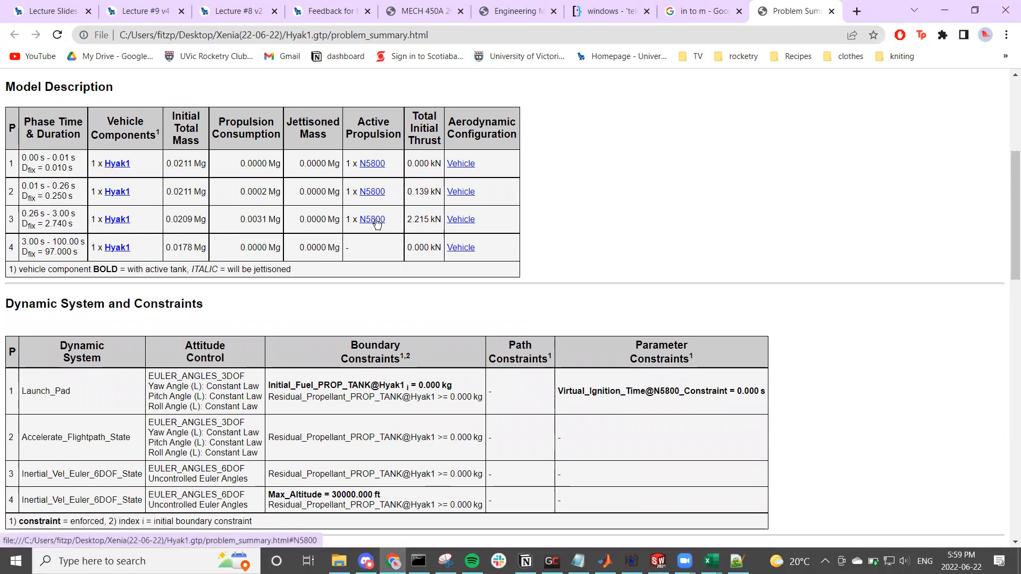
scroll(383, 244, "down", 2)
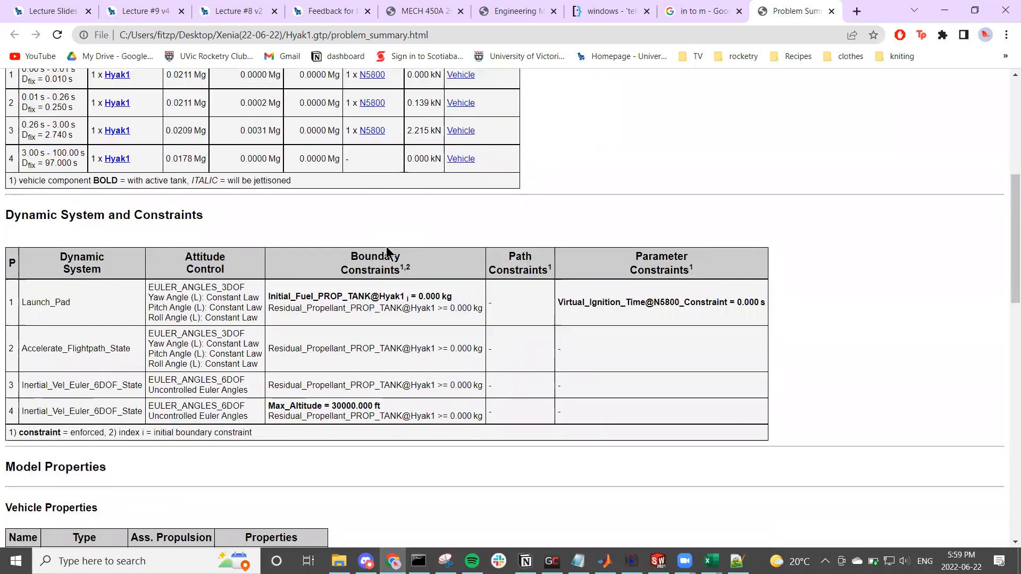
scroll(386, 247, "down", 3)
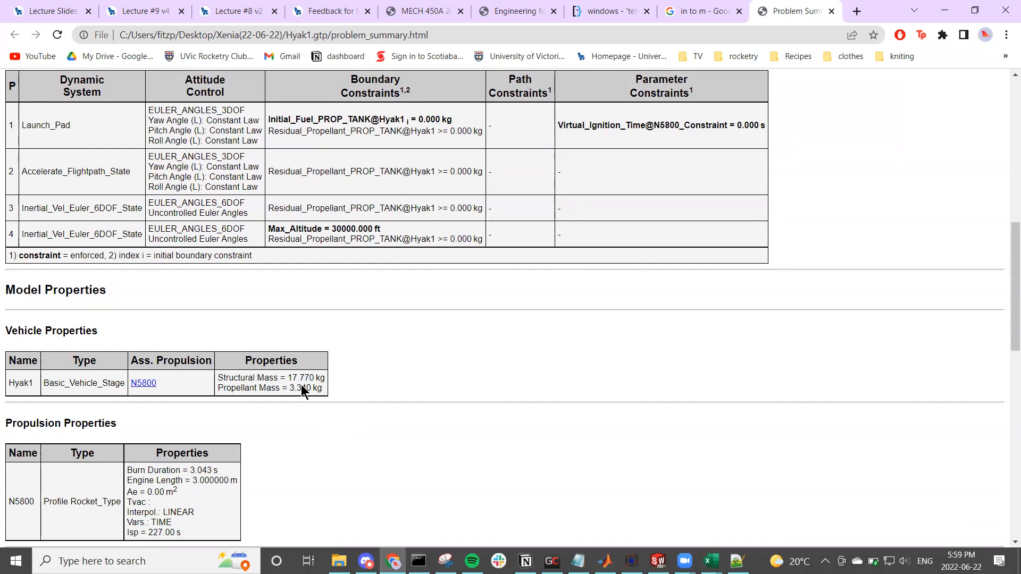
scroll(324, 390, "down", 3)
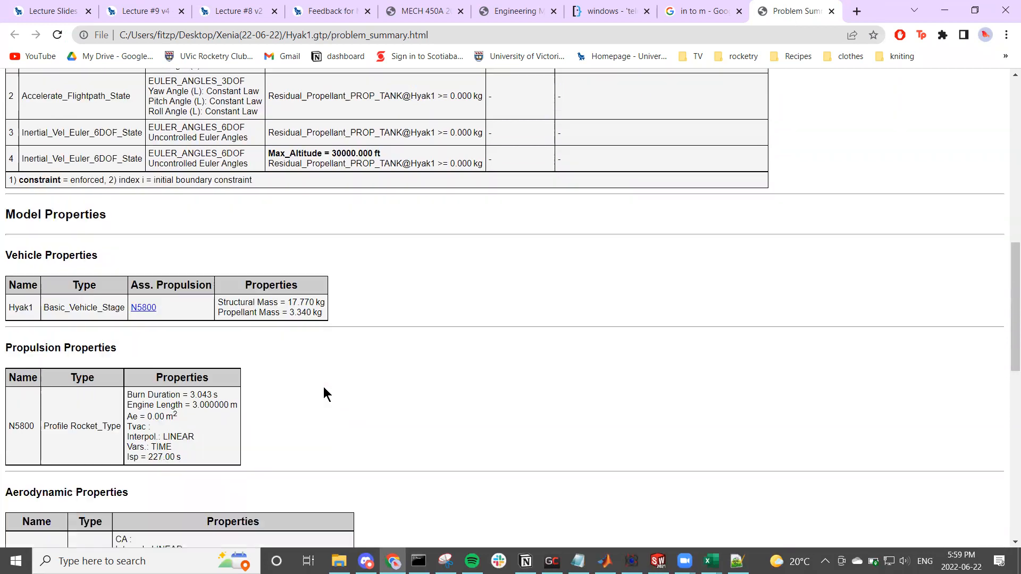
scroll(325, 393, "down", 5)
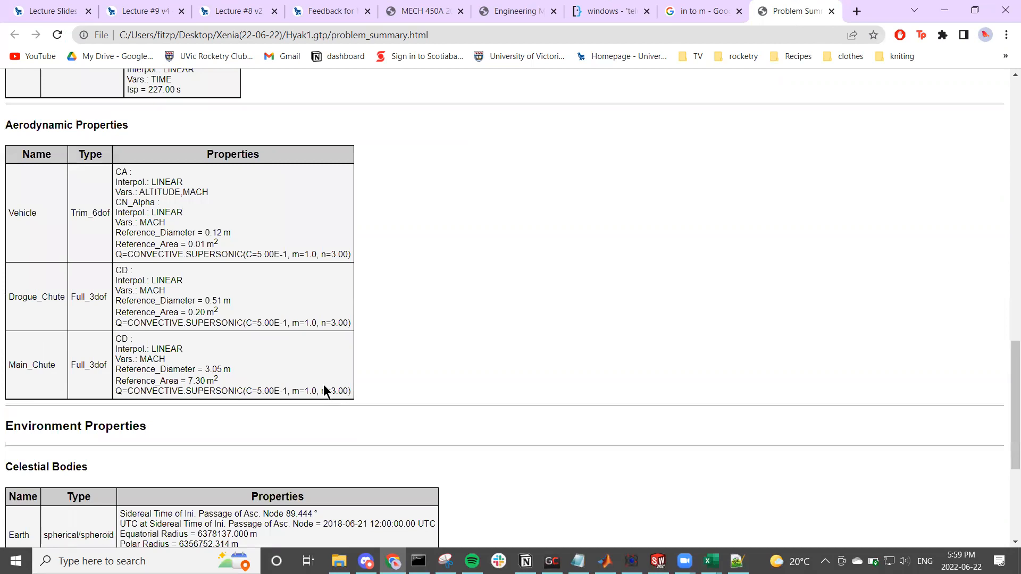
scroll(323, 385, "up", 5)
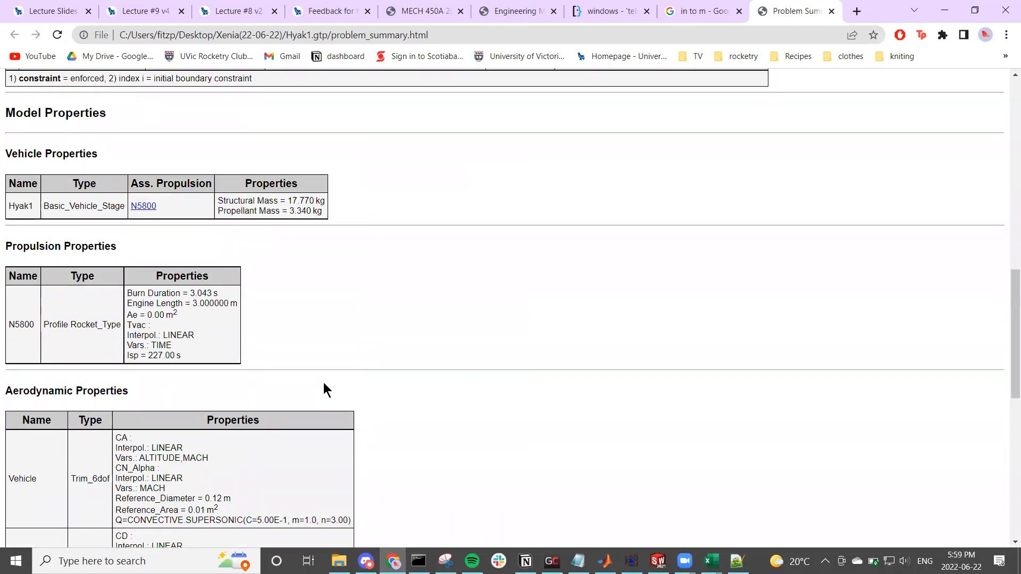
scroll(325, 390, "down", 3)
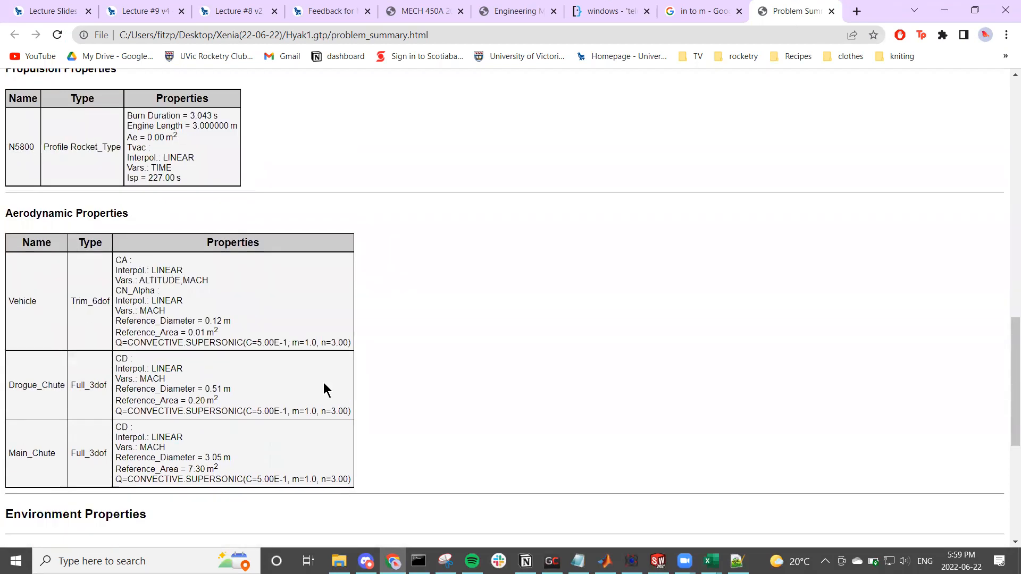
scroll(324, 383, "down", 6)
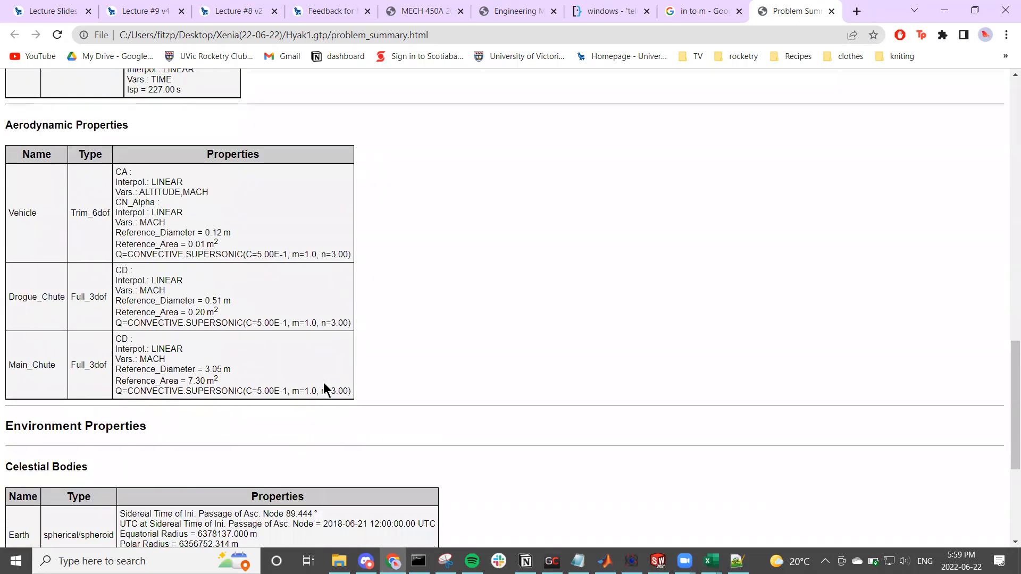
scroll(323, 381, "up", 20)
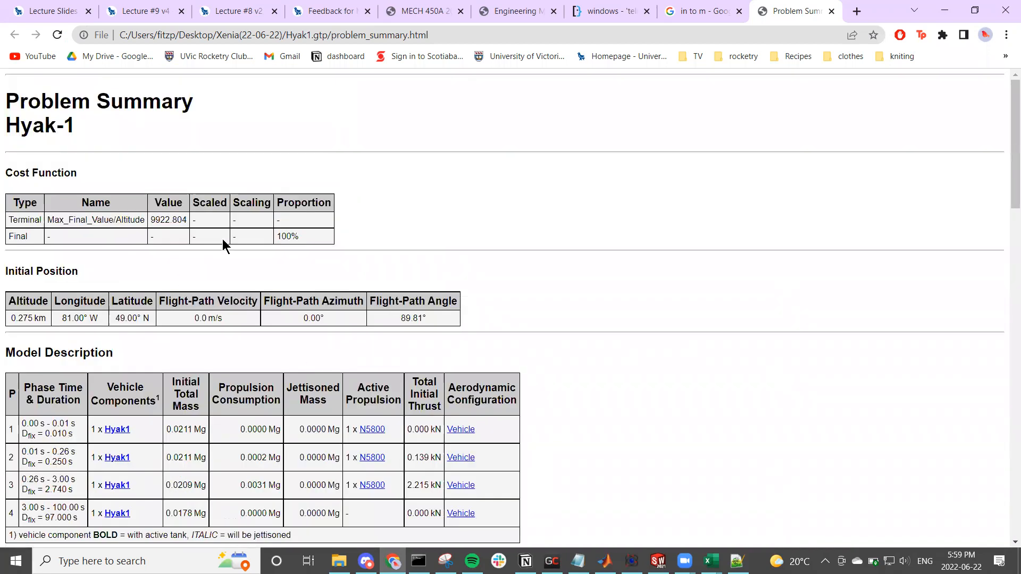
key("ctrl+shift+Tab")
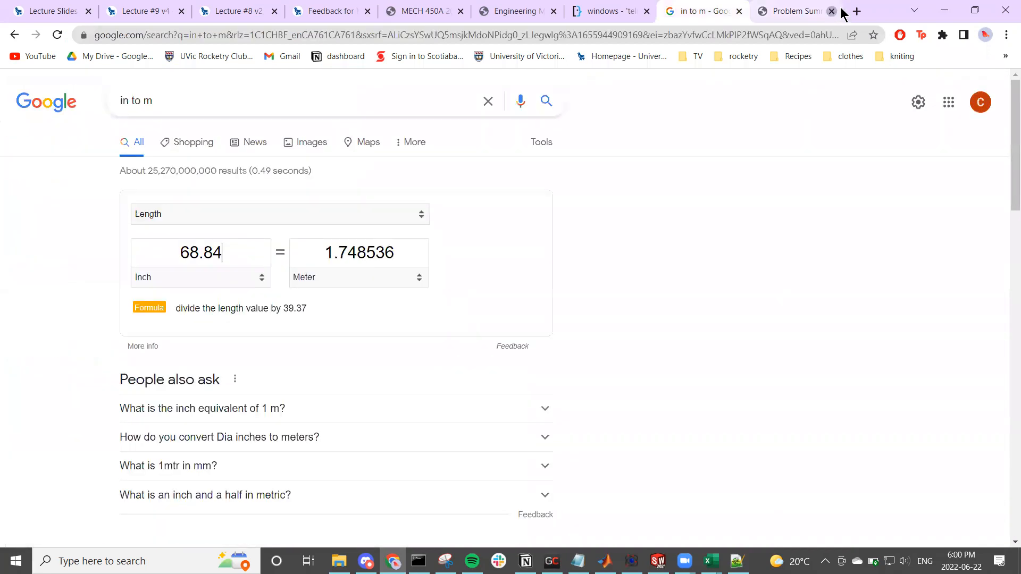
left_click(944, 10)
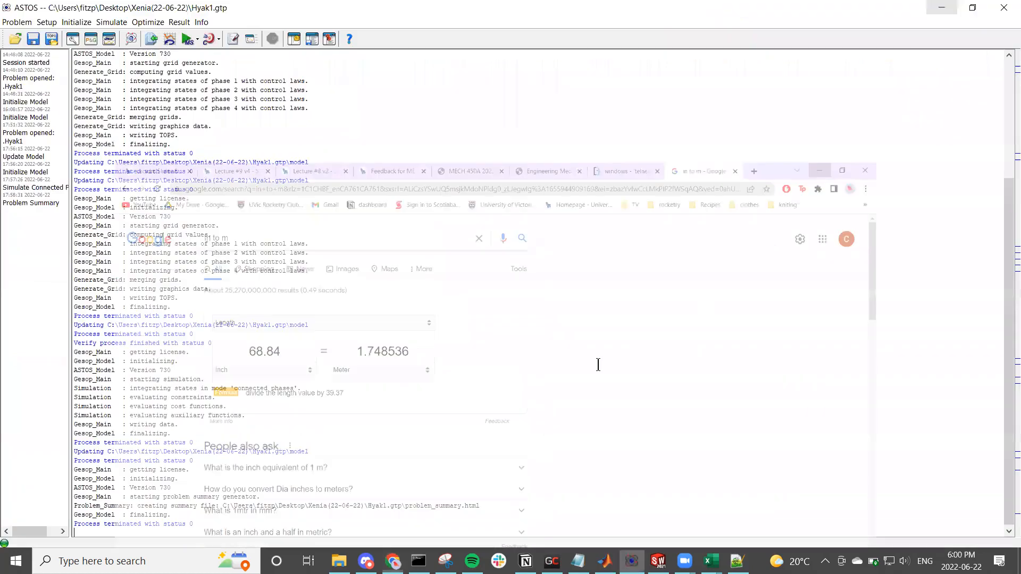
Step: Open the Quick View of the results with Simulation as data source and look through the attitude and other auxiliary variables
left_click(179, 23)
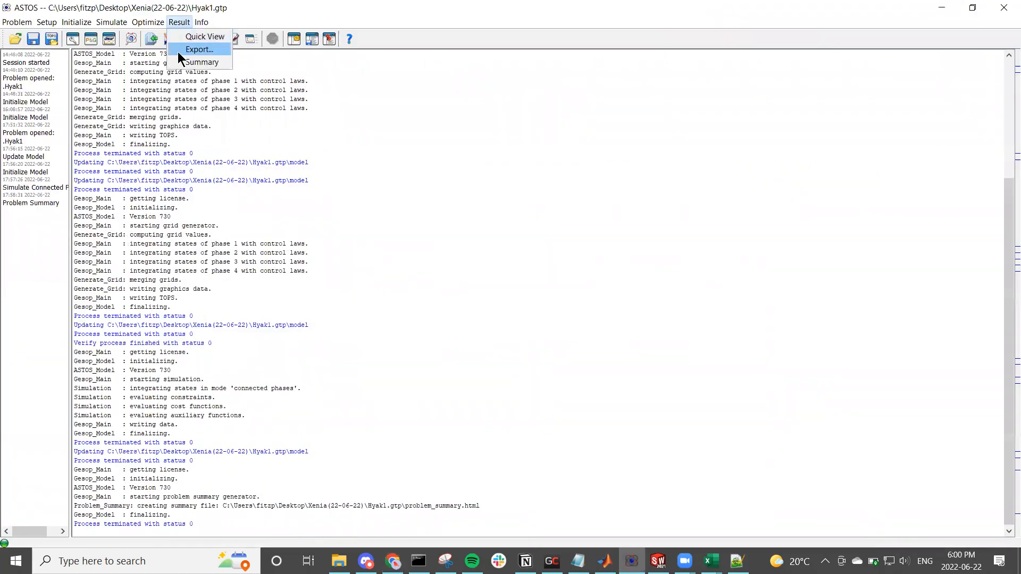
left_click(181, 35)
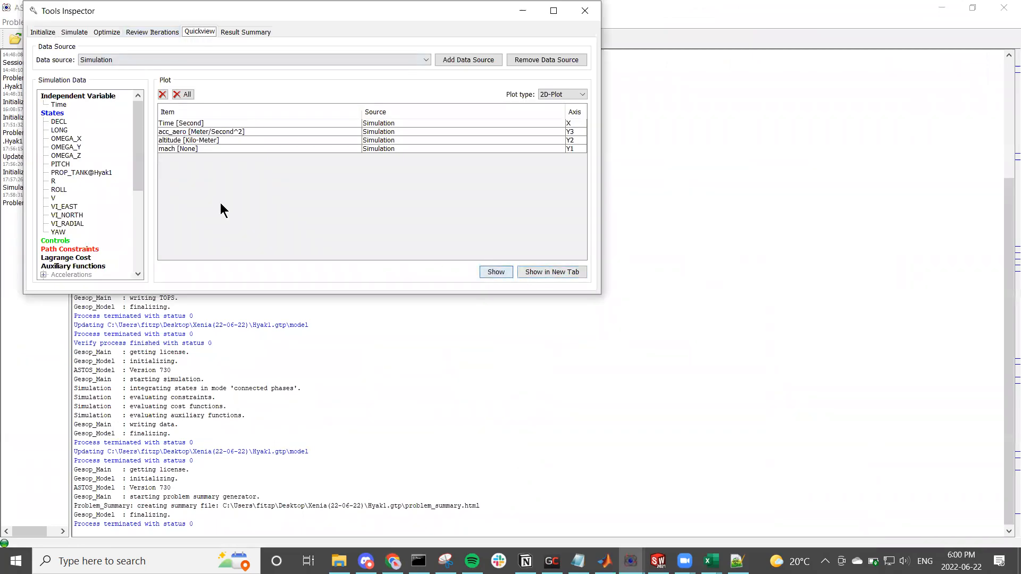
left_click(214, 60)
left_click(215, 68)
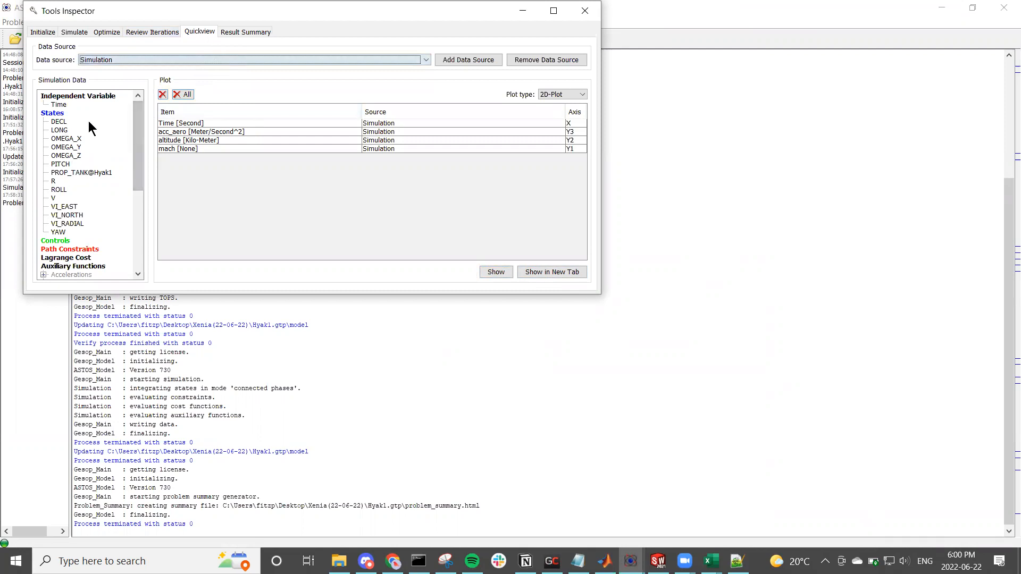
scroll(125, 158, "down", 3)
scroll(123, 177, "down", 3)
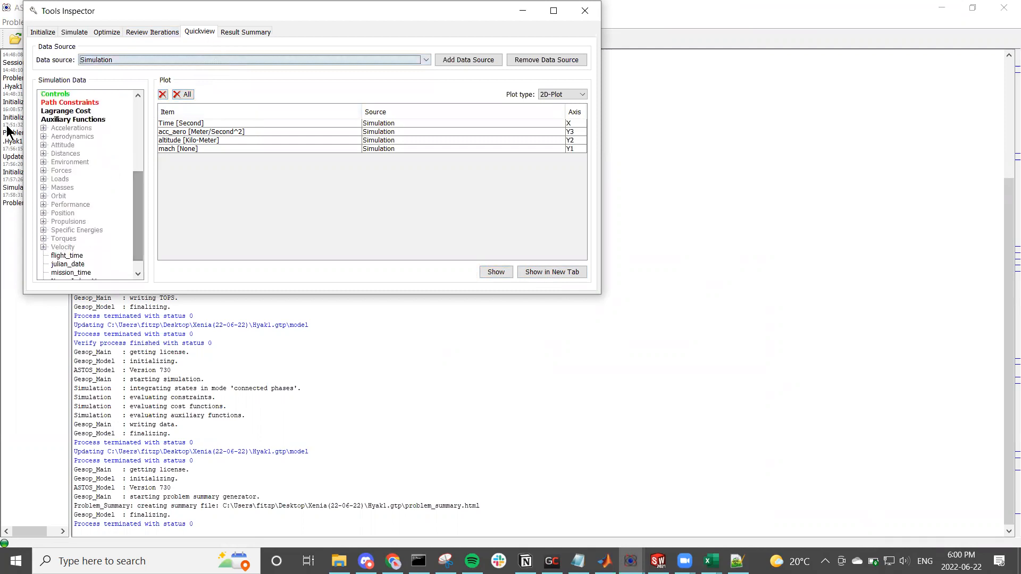
left_click(43, 144)
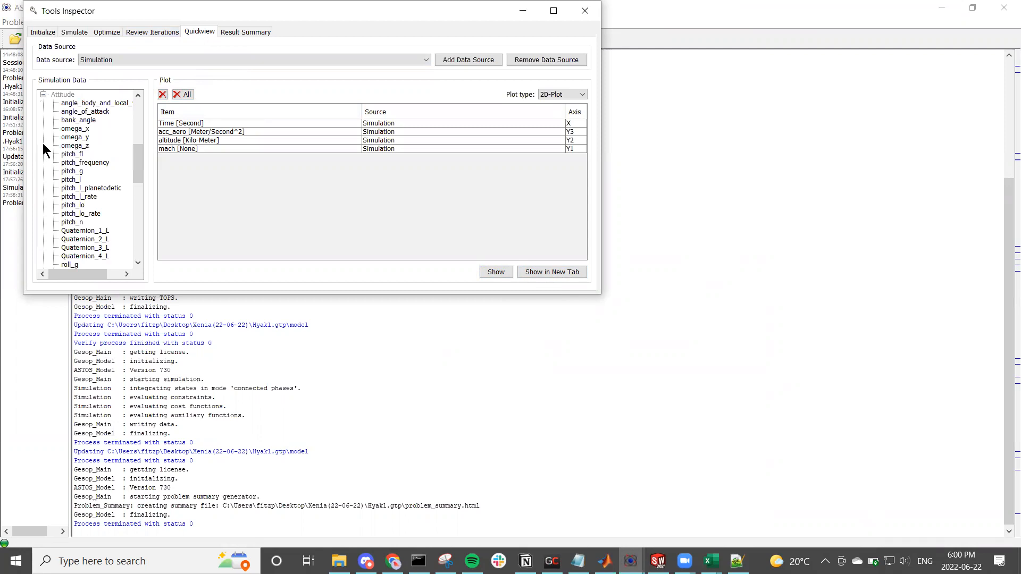
scroll(81, 130, "down", 5)
scroll(83, 132, "down", 6)
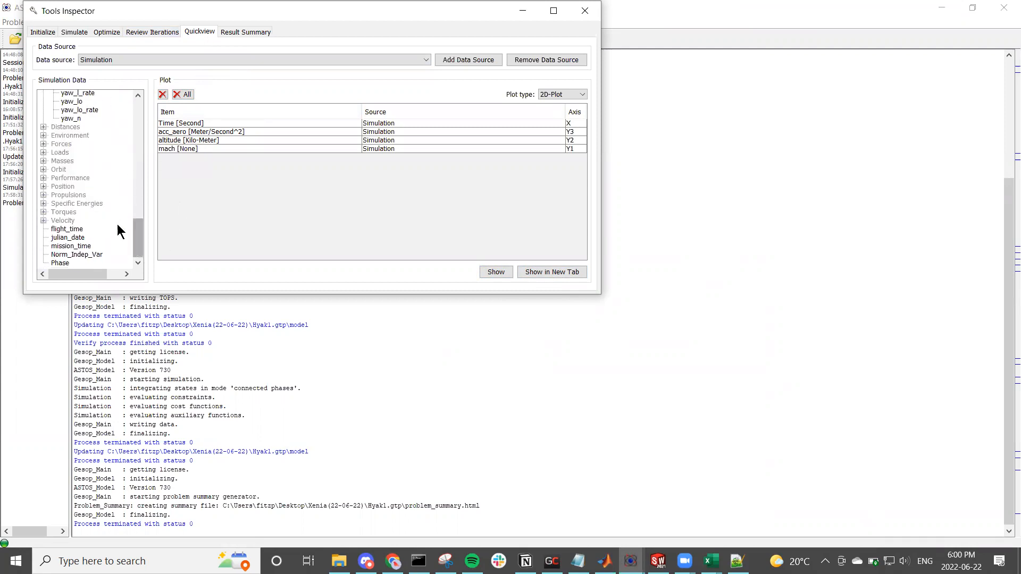
Step: Plot aerodynamic acceleration, altitude and Mach number against time, examine the curves, and close the viewer and Tools Inspector
left_click(495, 271)
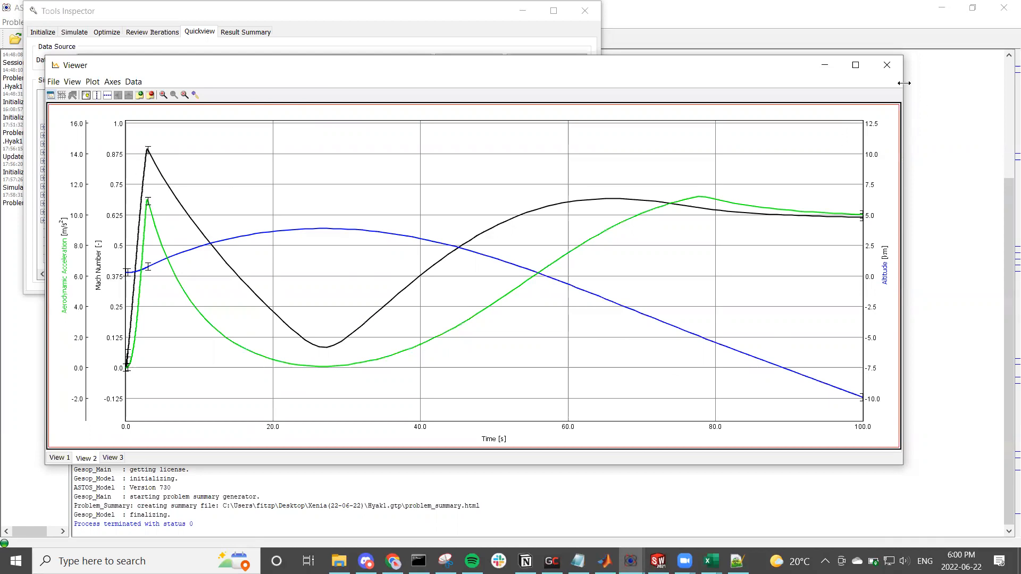
left_click(894, 70)
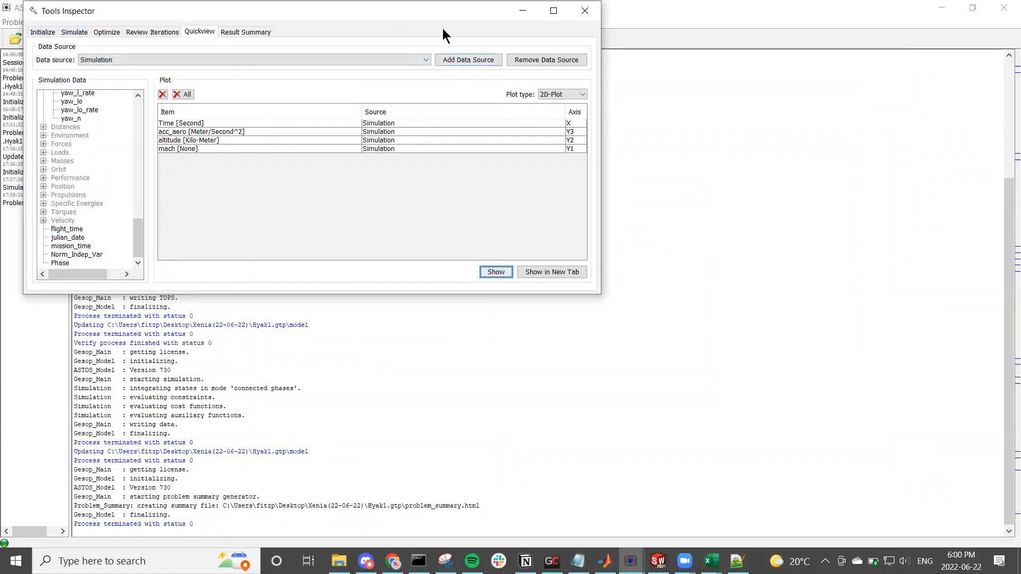
left_click(577, 153)
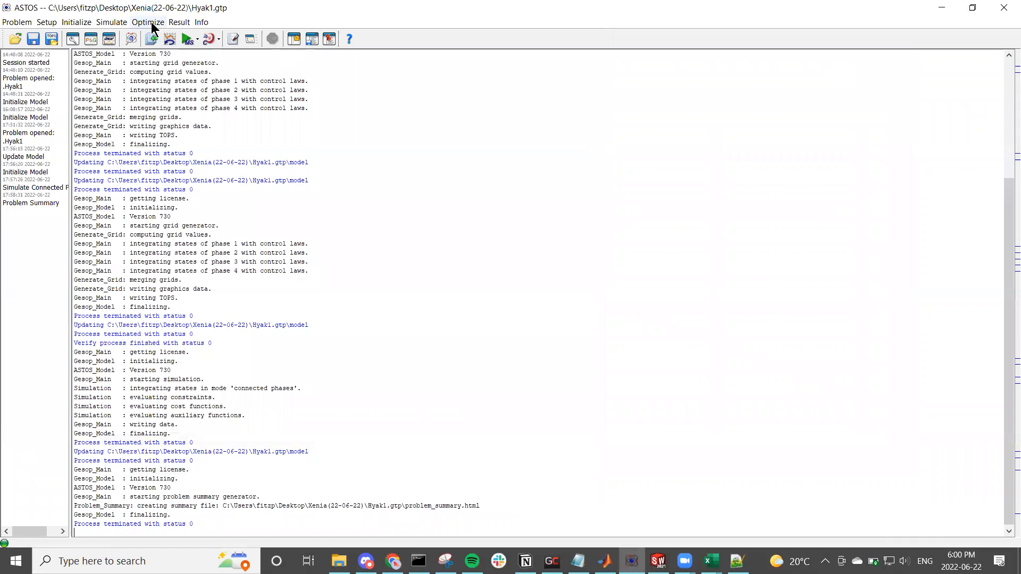
Step: Export the simulation results as the tab-delimited text file xenia22.06.22 in the Hyak1.gtp folder of Xenia(22-06-22)
left_click(179, 22)
left_click(175, 49)
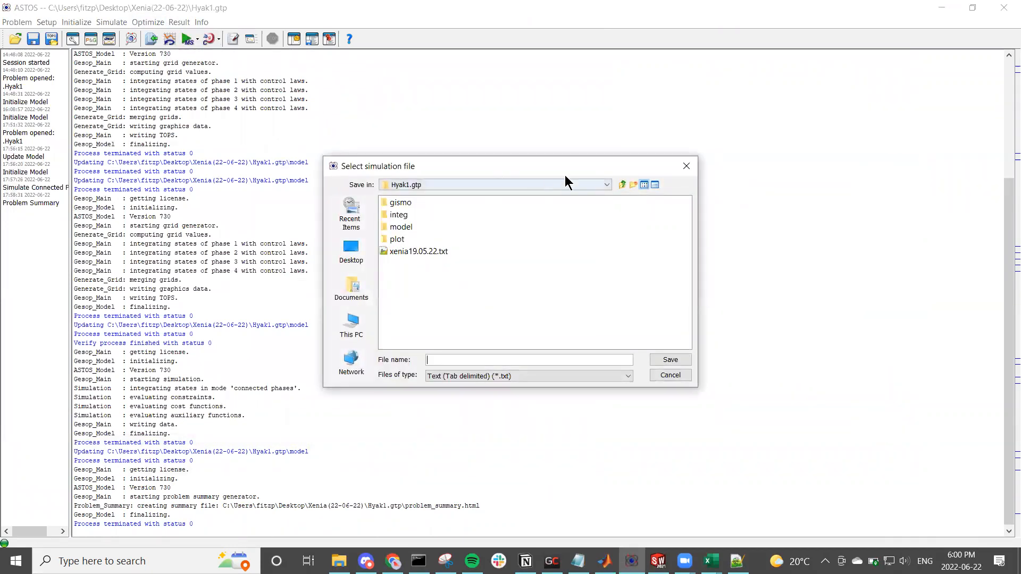
left_click(620, 185)
left_click(619, 184)
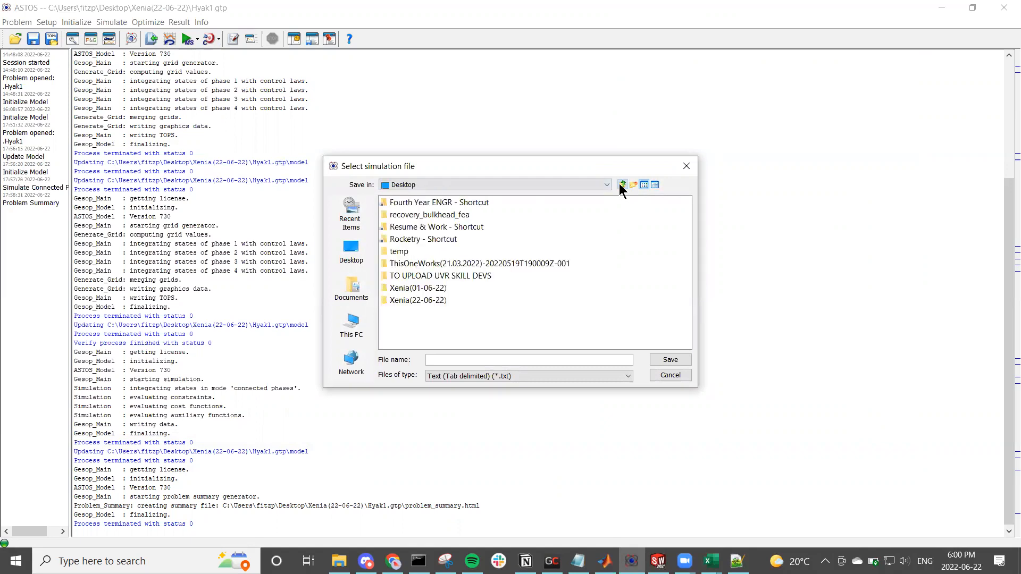
double_click(429, 302)
double_click(422, 202)
left_click(453, 360)
mouse_move(683, 561)
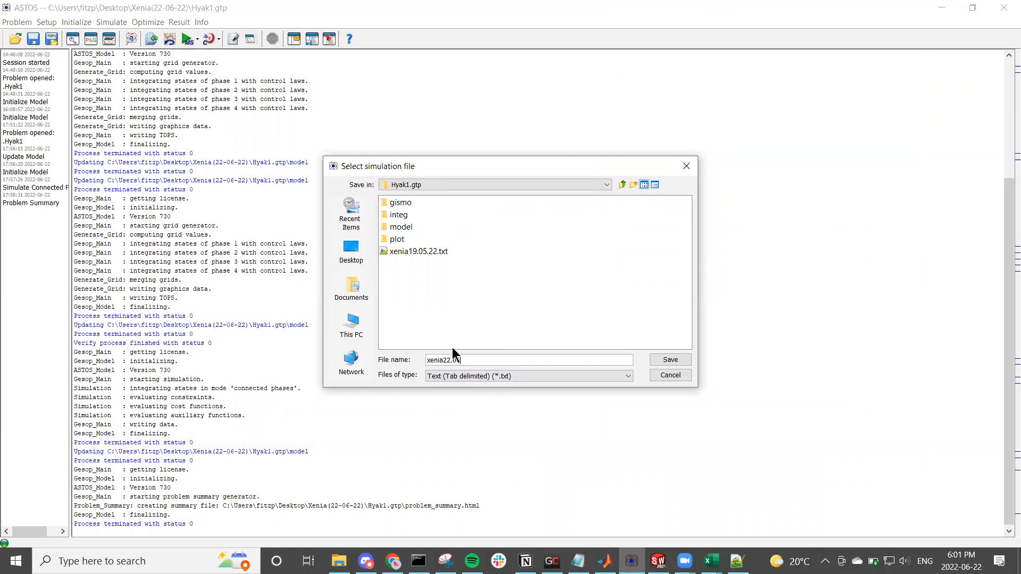
key("Return")
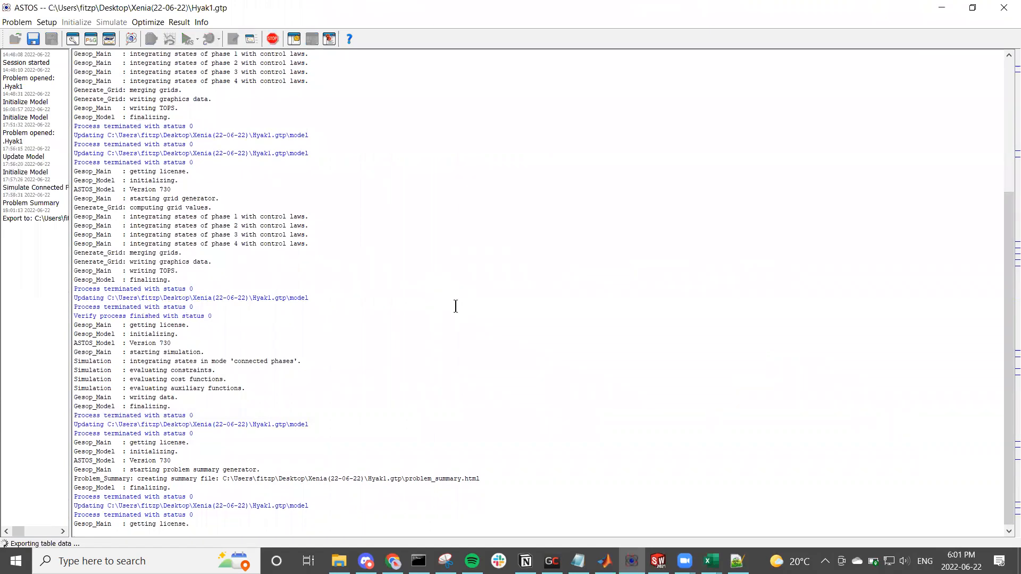
Step: Switch to File Explorer and open Astos Output Data.xlsx from the Hyak1.gtp folder of Xenia(22-06-22) on the Desktop
left_click(341, 556)
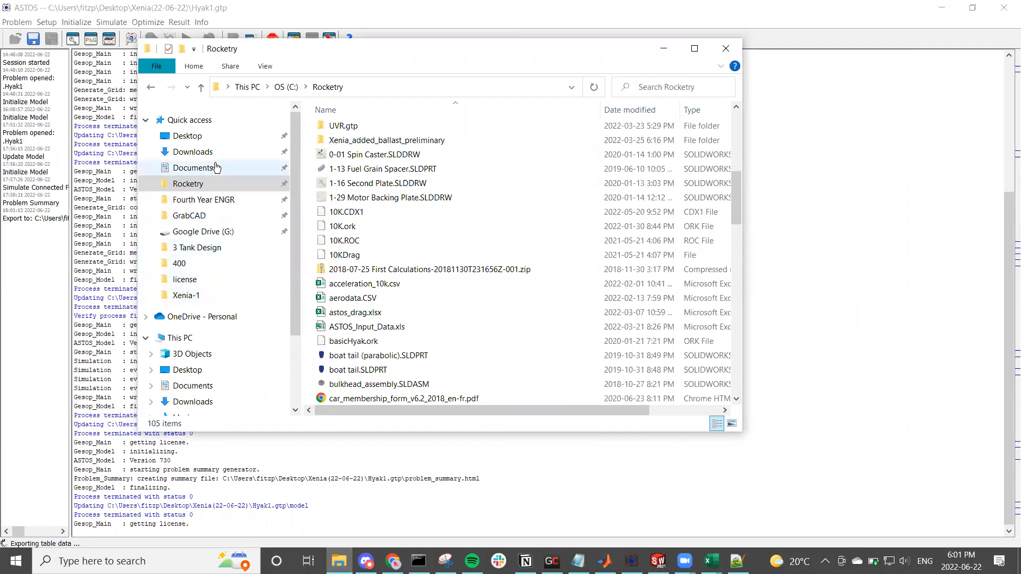
left_click(197, 137)
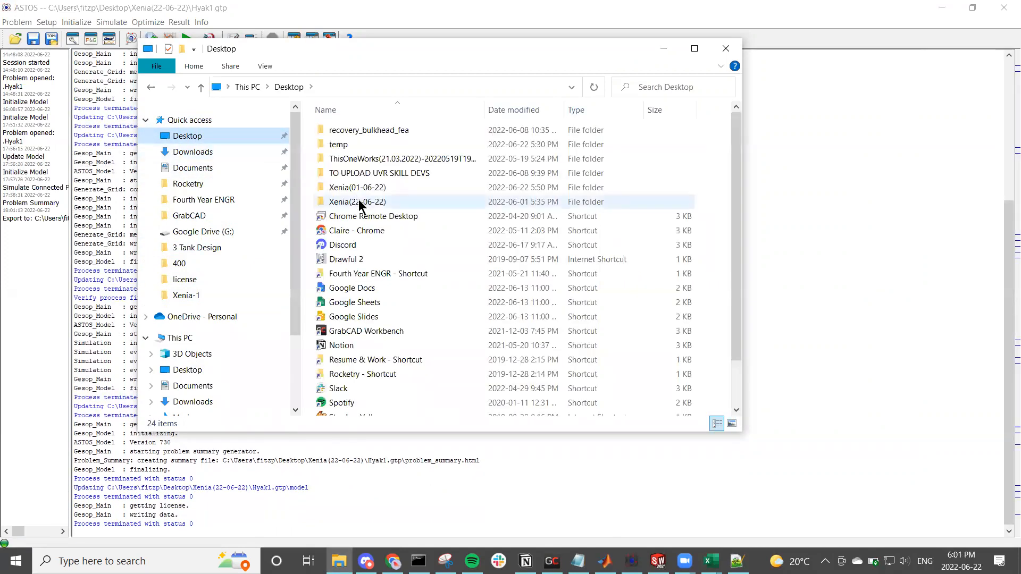
double_click(357, 202)
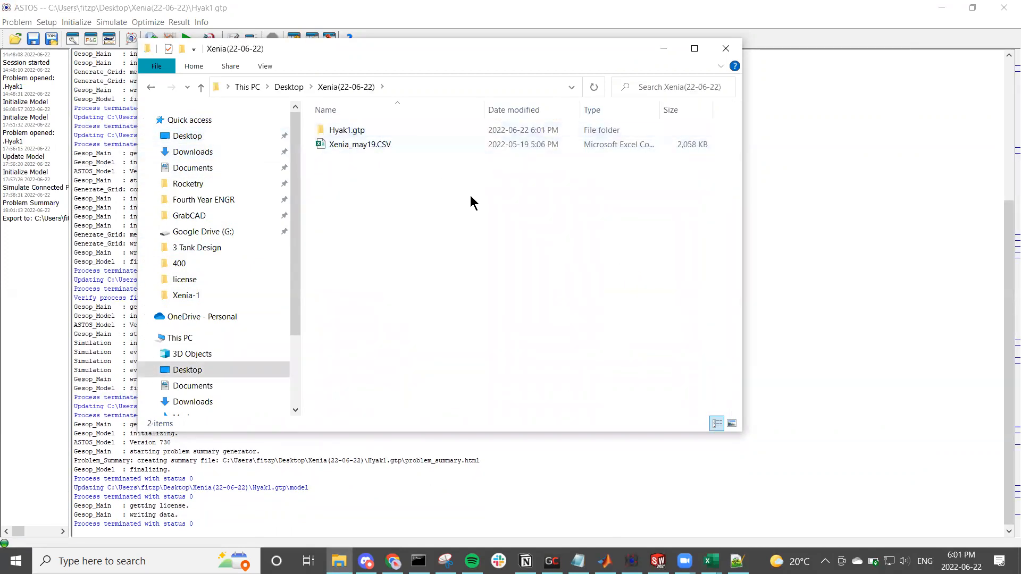
double_click(389, 132)
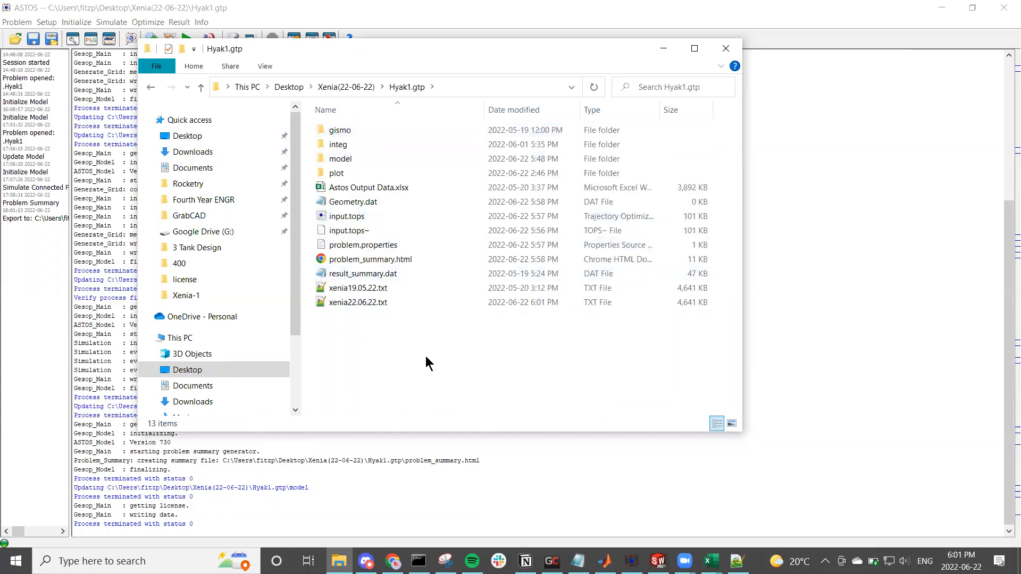
double_click(385, 187)
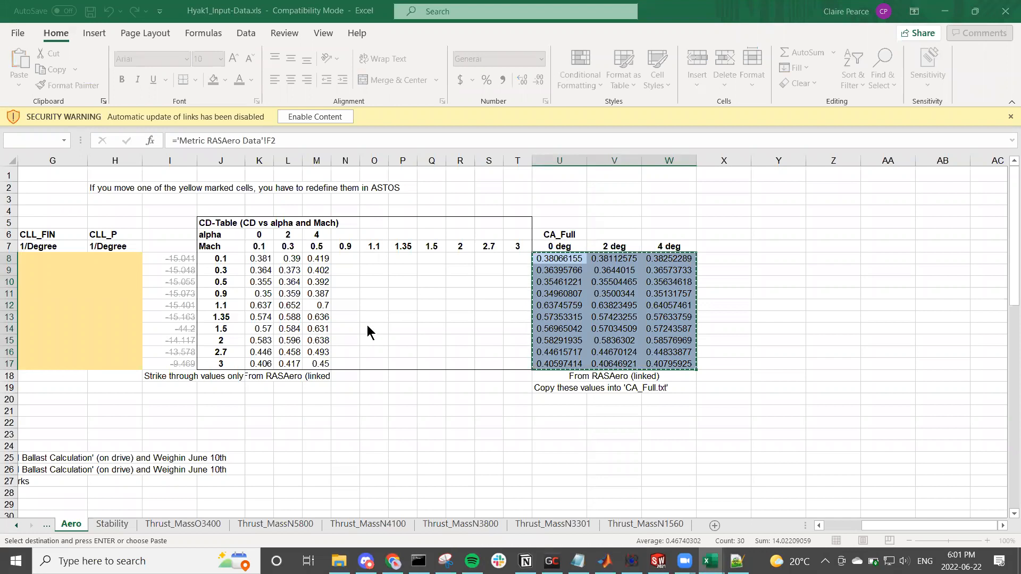
Step: Look at the Altitude and Velocity vs. Time chart on the N3800 sheet and enable editing of the workbook
scroll(327, 147, "up", 1)
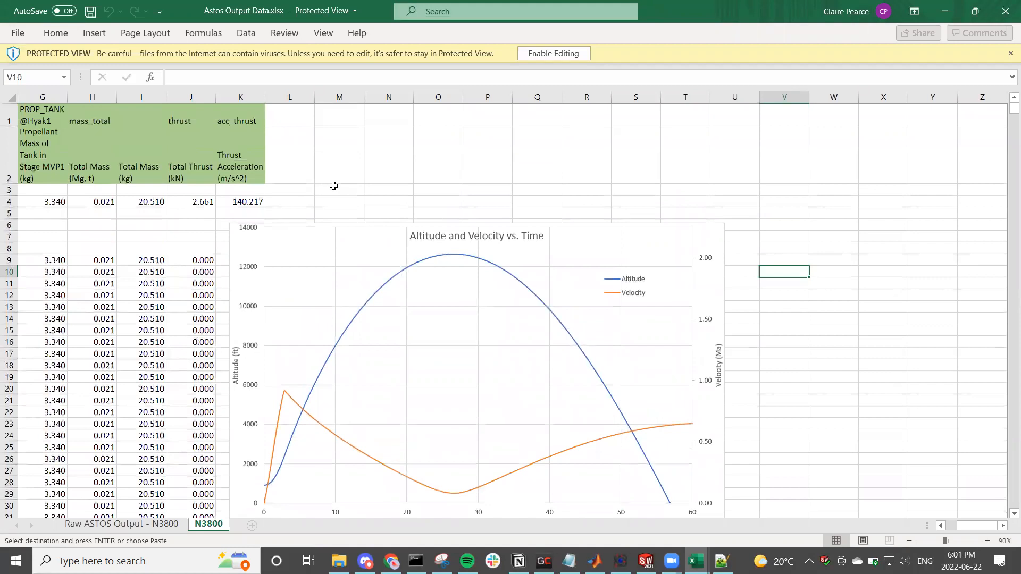
left_click(317, 237)
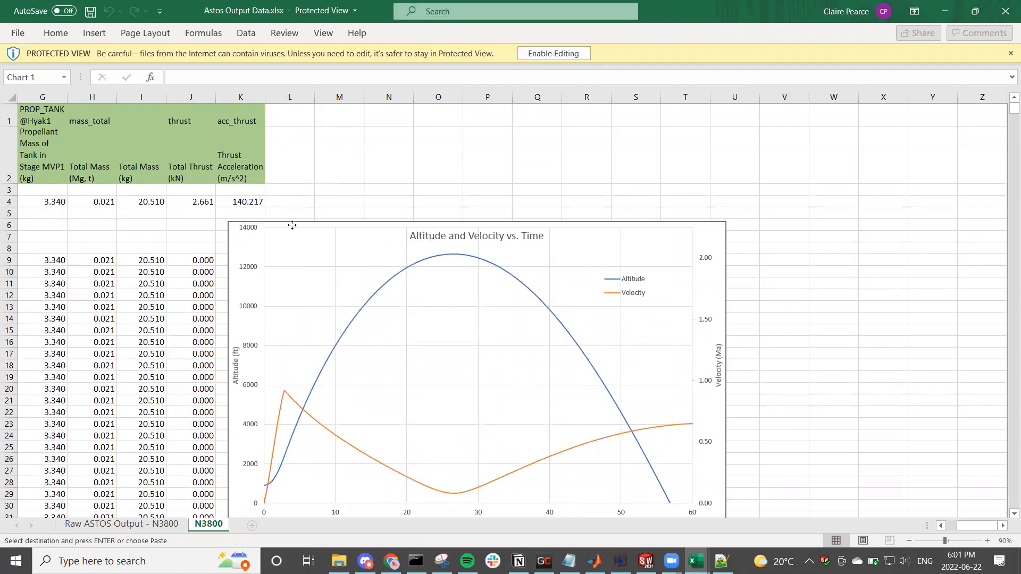
left_click(563, 54)
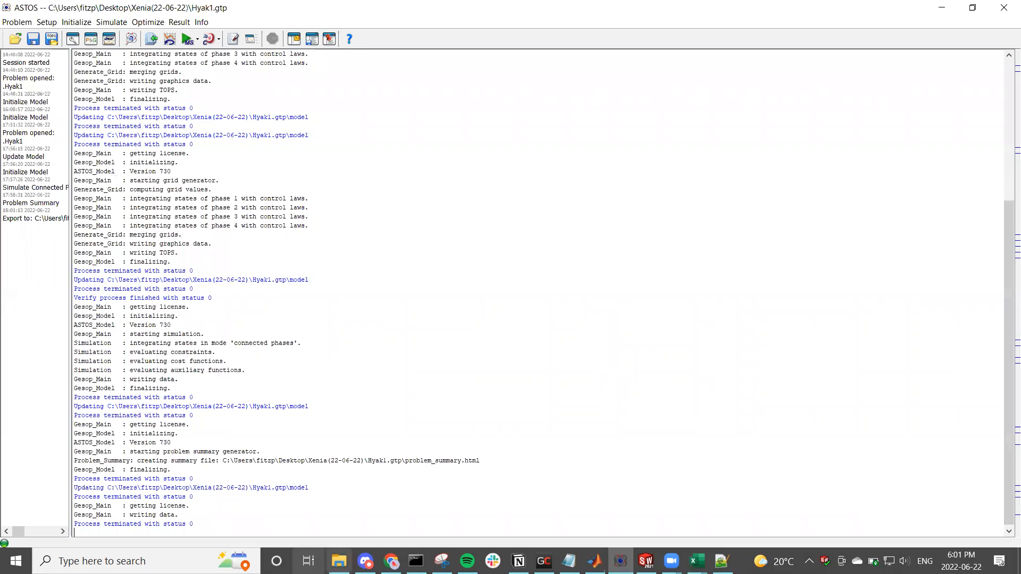
Step: Open xenia22.06.22.txt from the Hyak1.gtp folder in Notepad++ and copy its entire contents
left_click(339, 560)
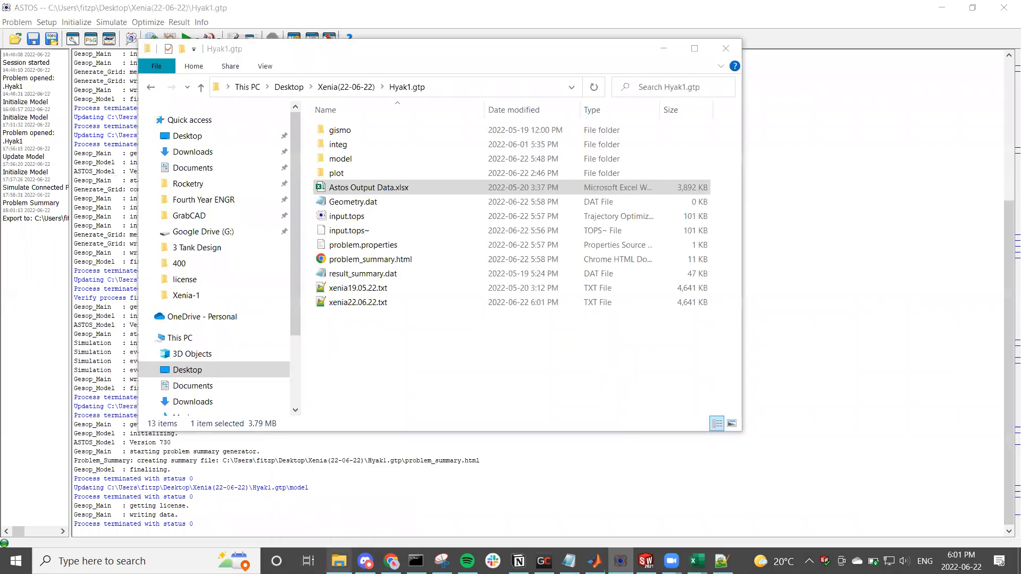
double_click(380, 303)
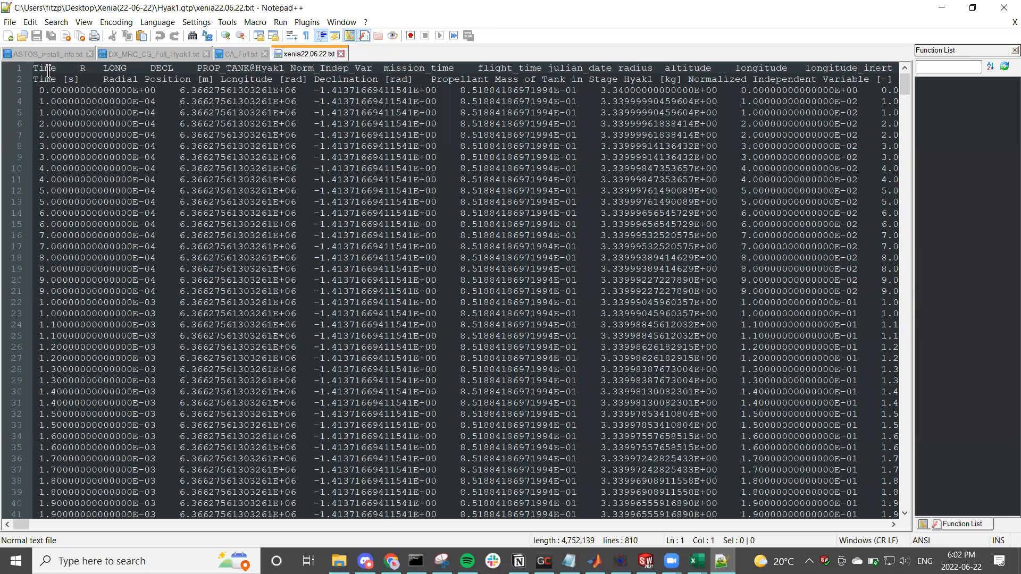
key("ctrl+a")
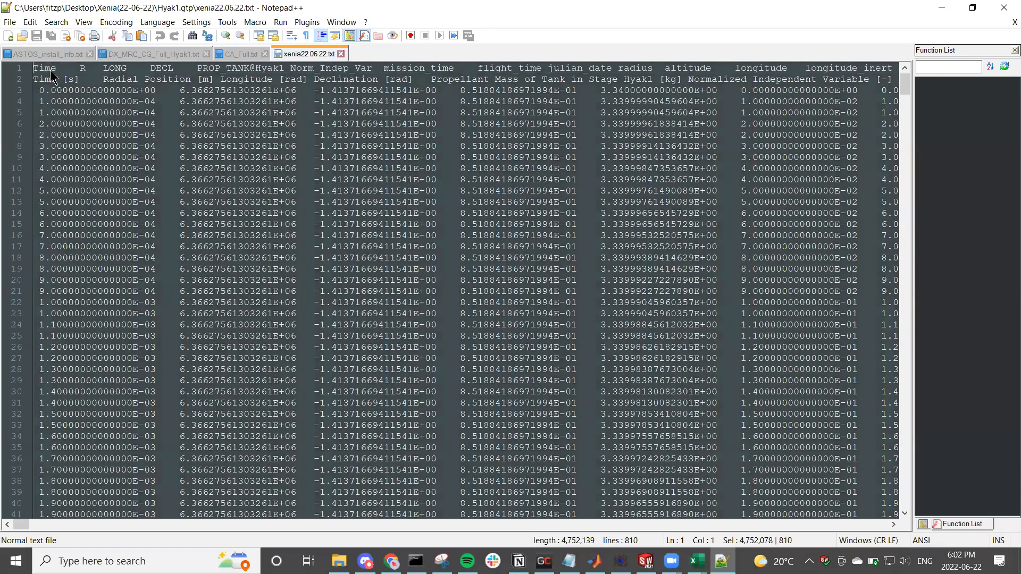
Step: Switch to Astos Output Data.xlsx in Excel and paste the exported data at cell A1 of the Raw ASTOS Output - N3800 sheet
left_click(697, 561)
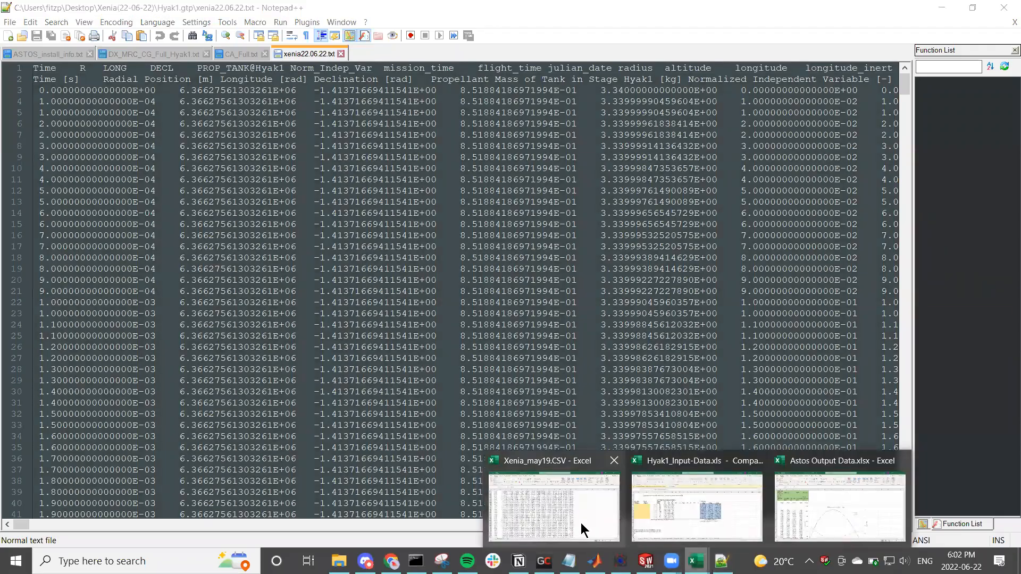
left_click(794, 499)
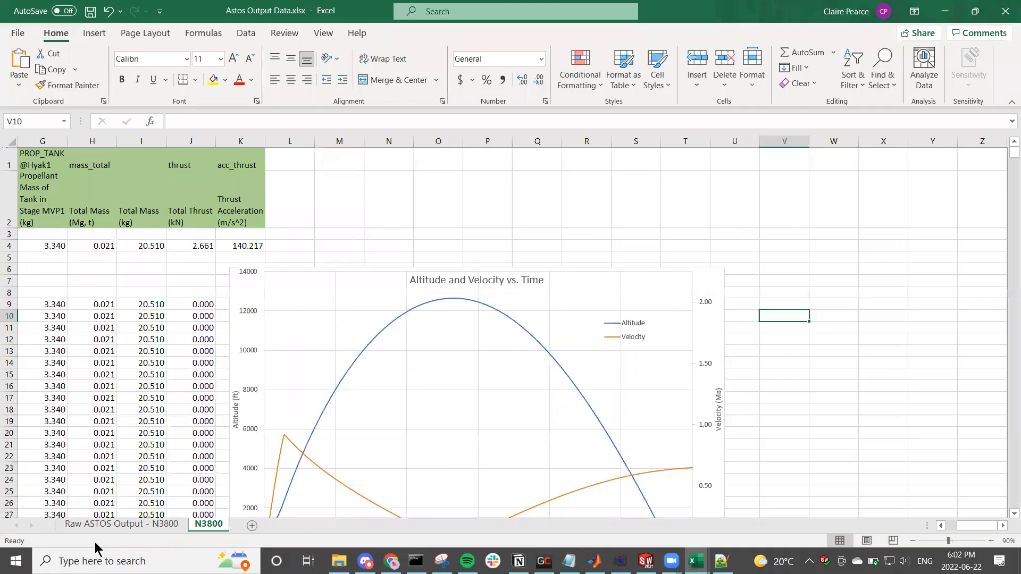
left_click(102, 528)
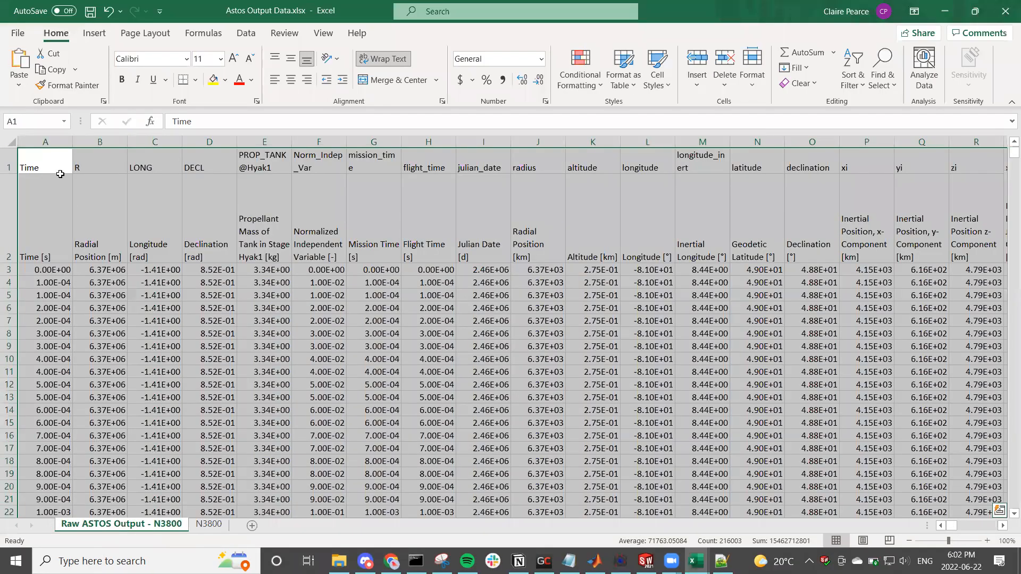
left_click(52, 165)
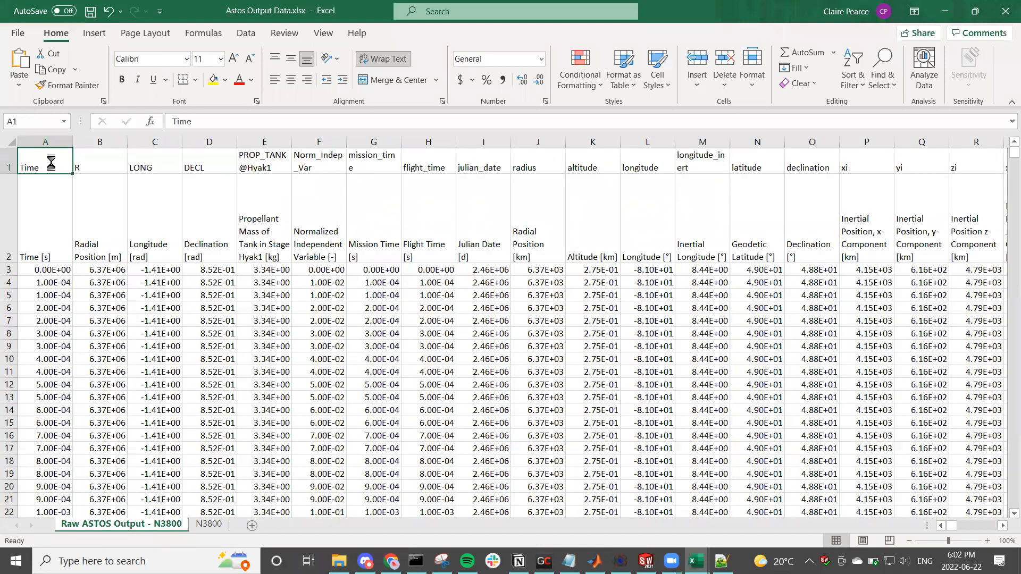
key("ctrl+v")
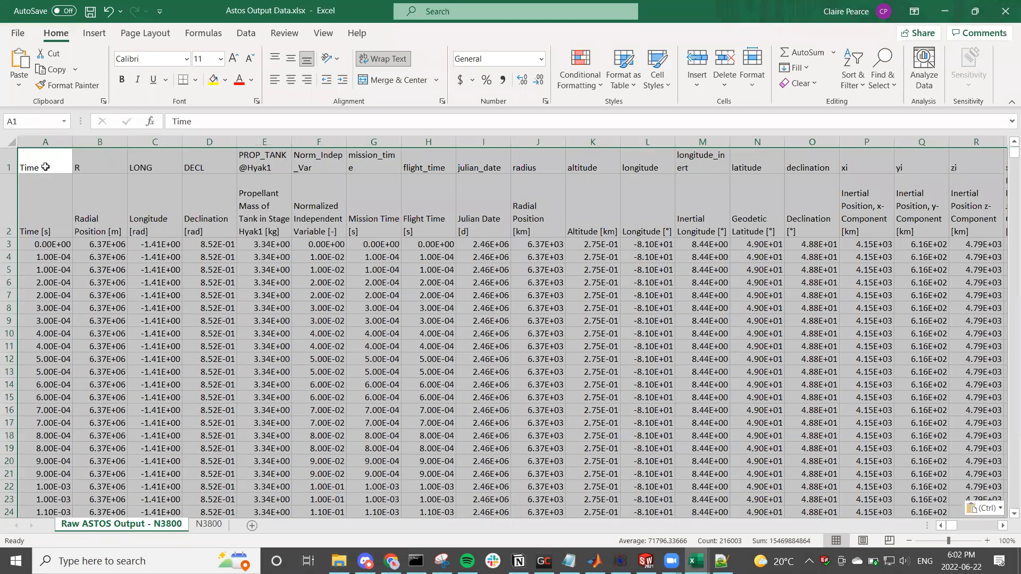
left_click(410, 324)
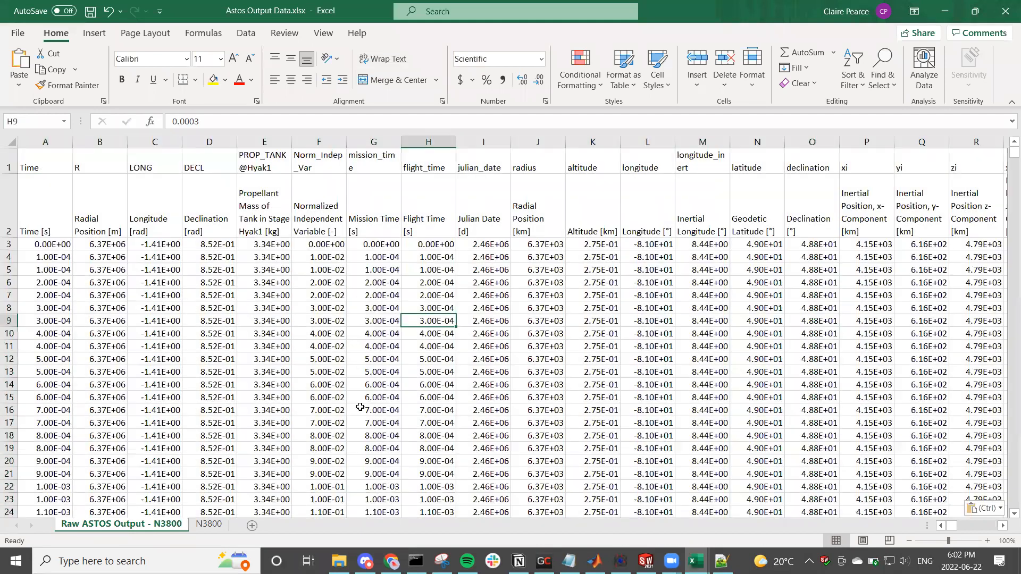
Step: On the N3800 sheet, move the Altitude and Velocity vs. Time chart farther right of the data table and bring column A into view
left_click(222, 527)
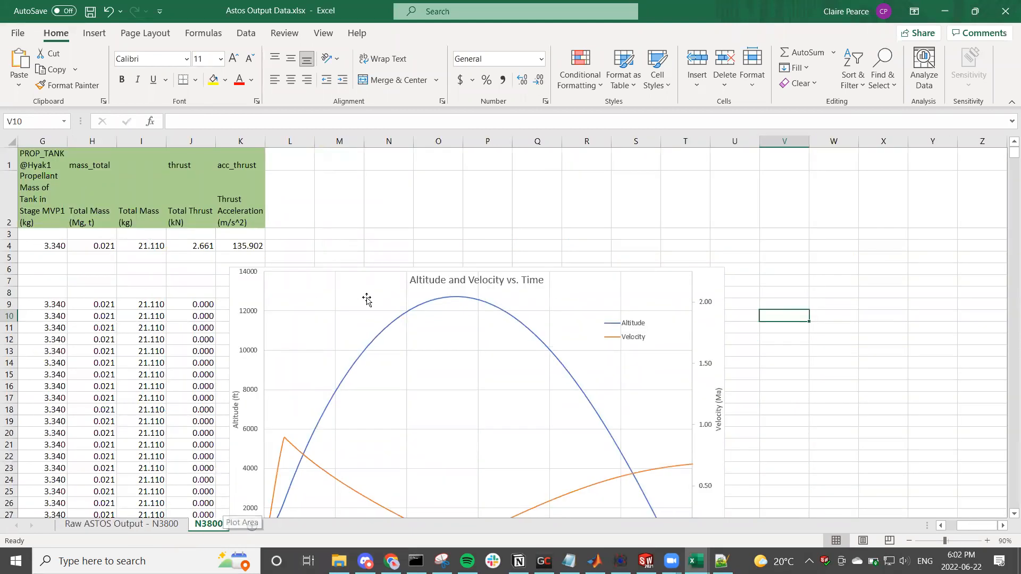
scroll(367, 298, "down", 2)
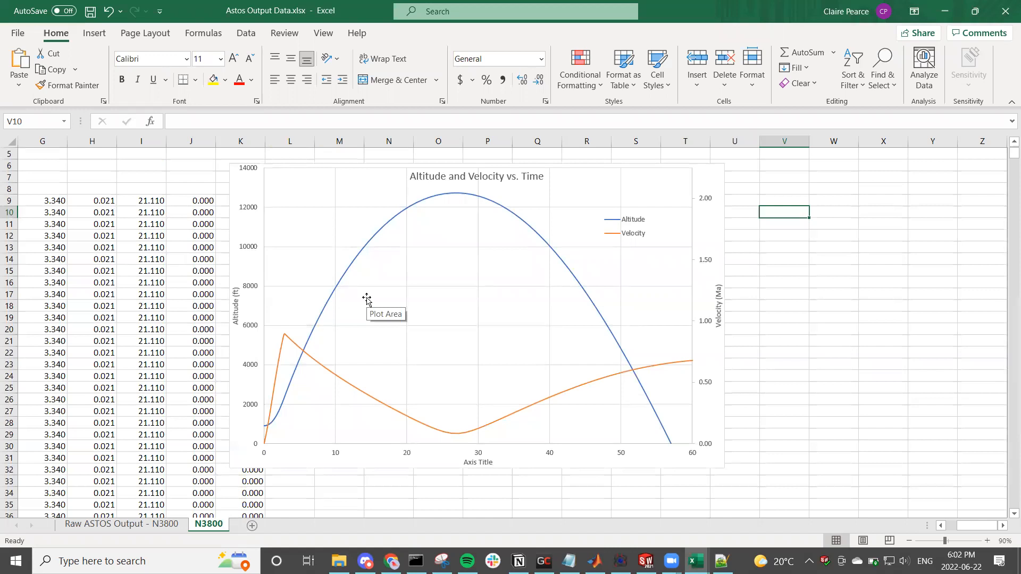
left_click(367, 299)
left_click_drag(282, 232, 360, 244)
scroll(207, 326, "up", 2)
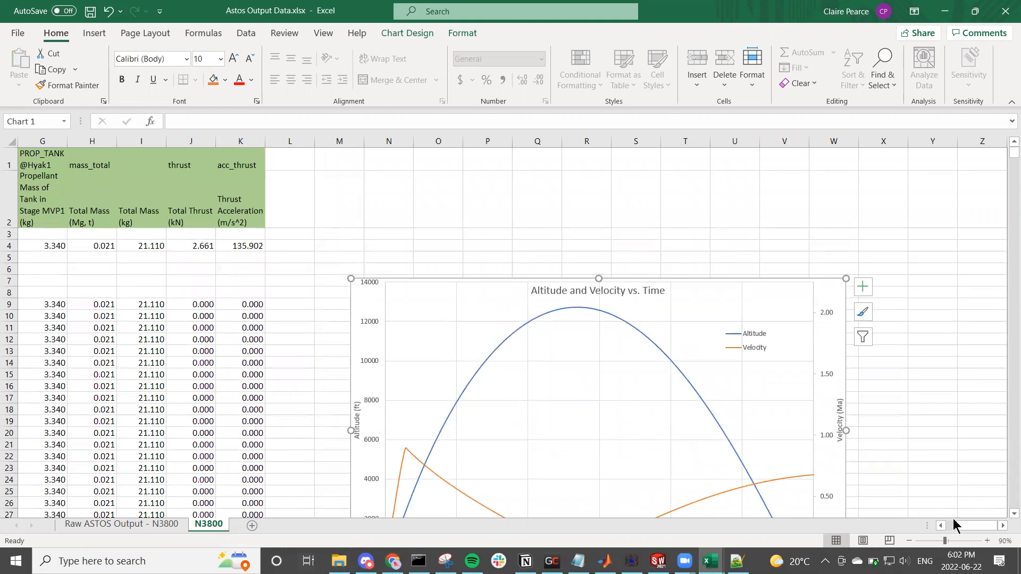
left_click_drag(953, 525, 938, 532)
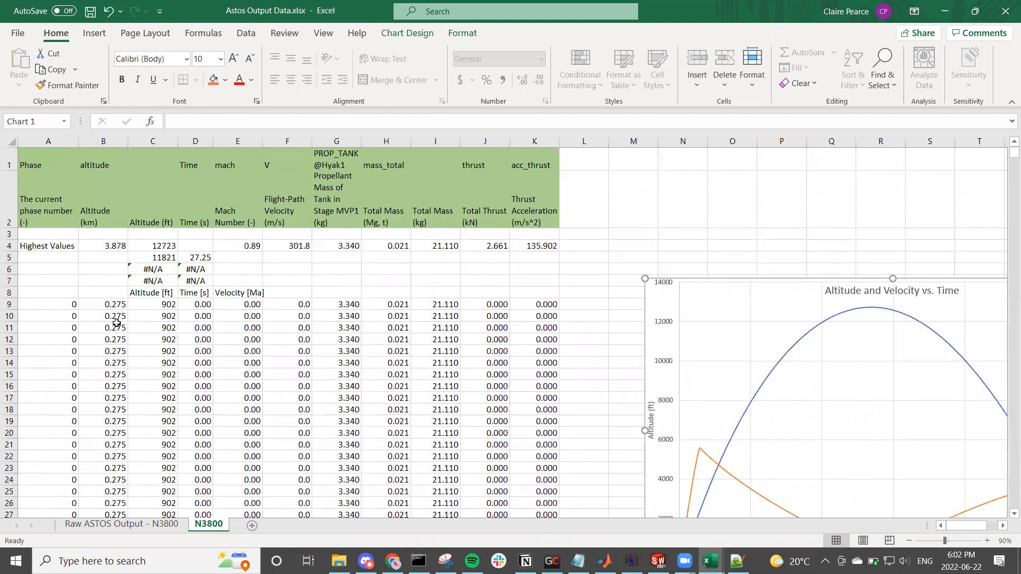
Step: Examine the row 9 formulas on the N3800 sheet for phase, altitude in km and ft, time, Mach number and total mass
left_click(52, 305)
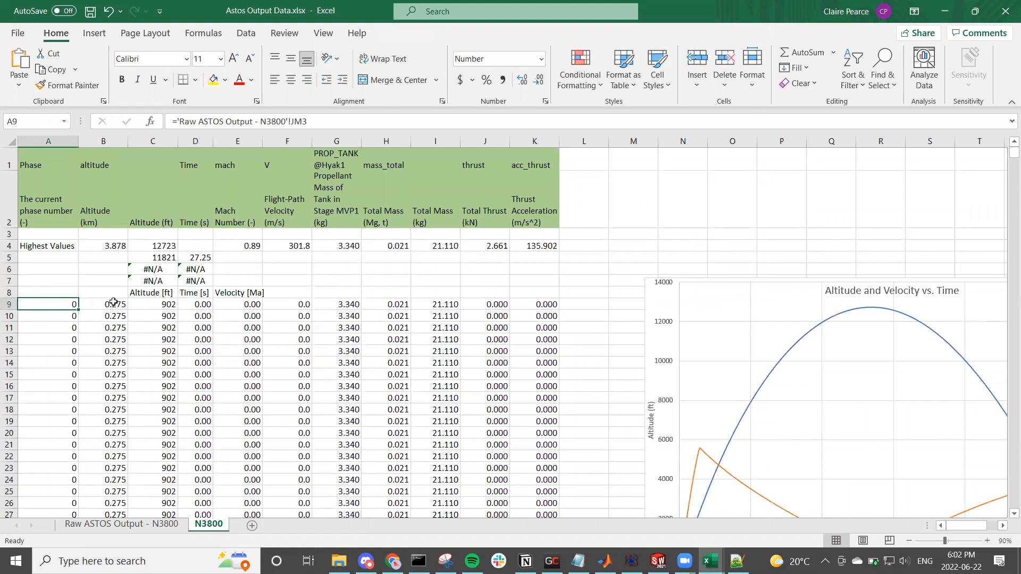
left_click(114, 305)
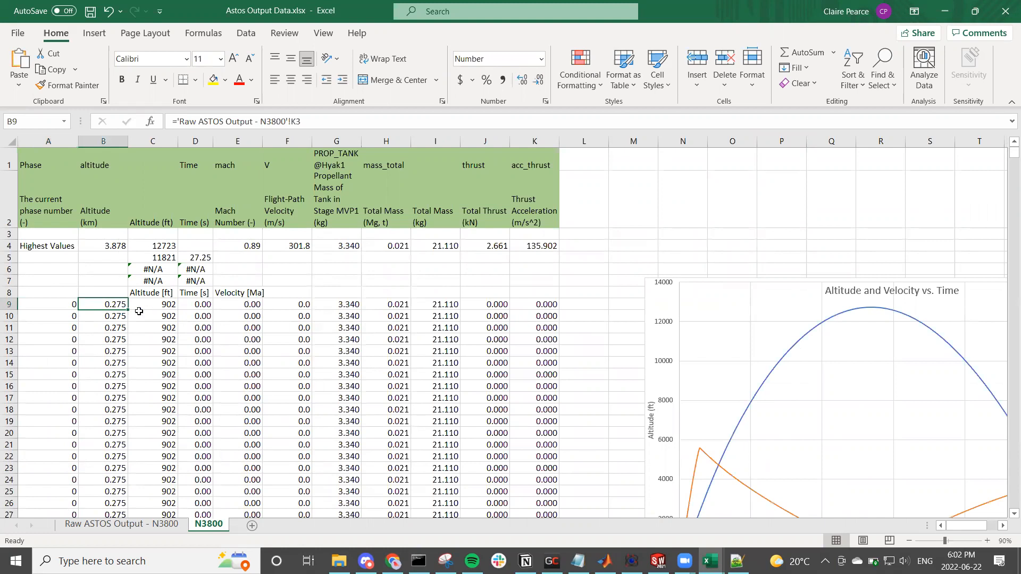
left_click(154, 304)
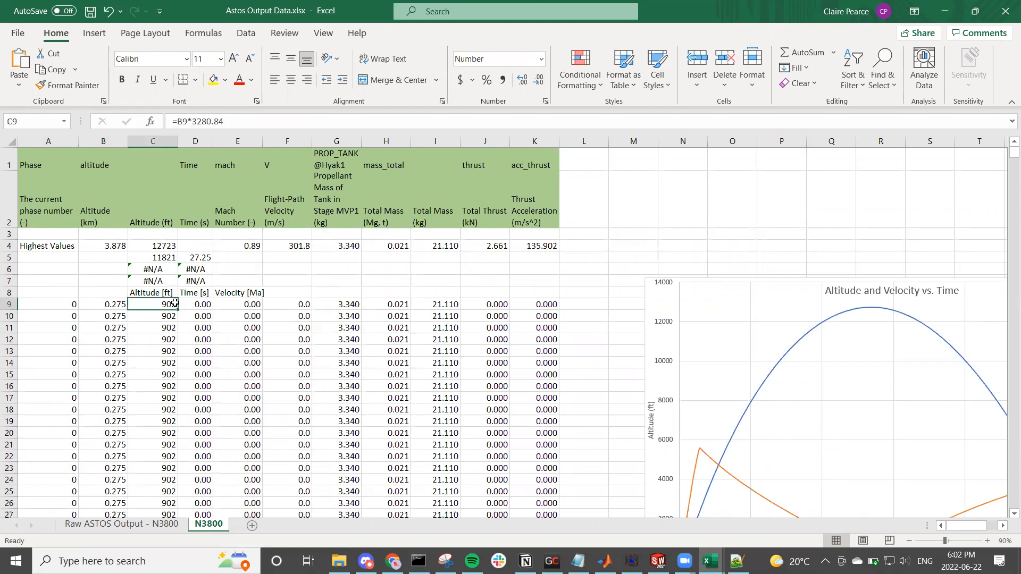
left_click(201, 304)
left_click(254, 306)
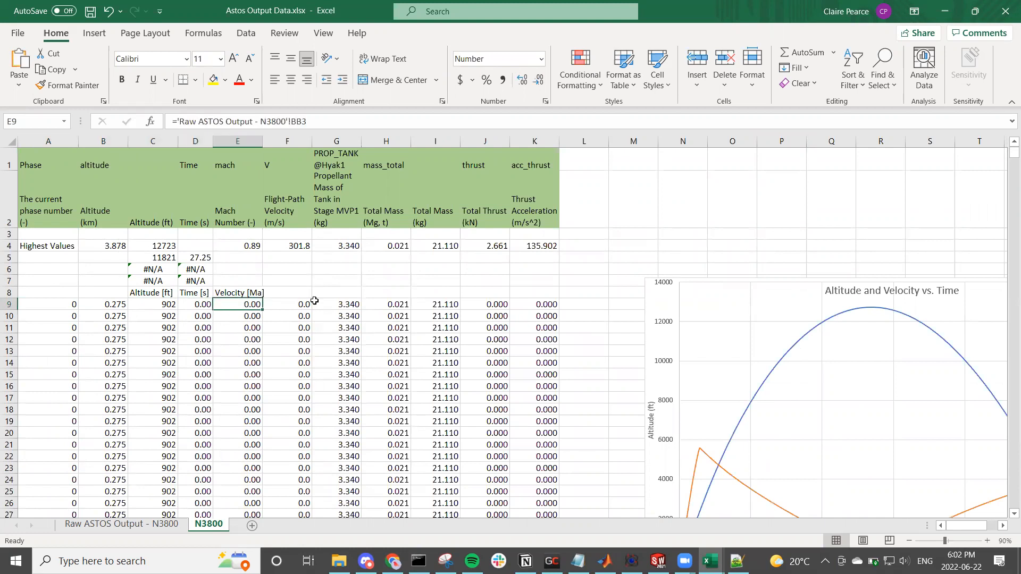
left_click(407, 306)
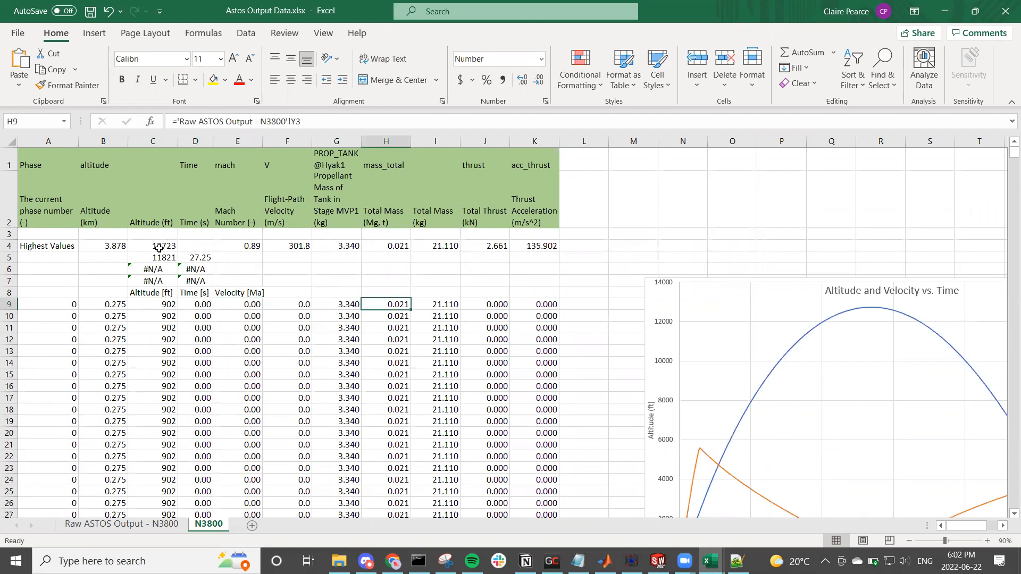
left_click(101, 303)
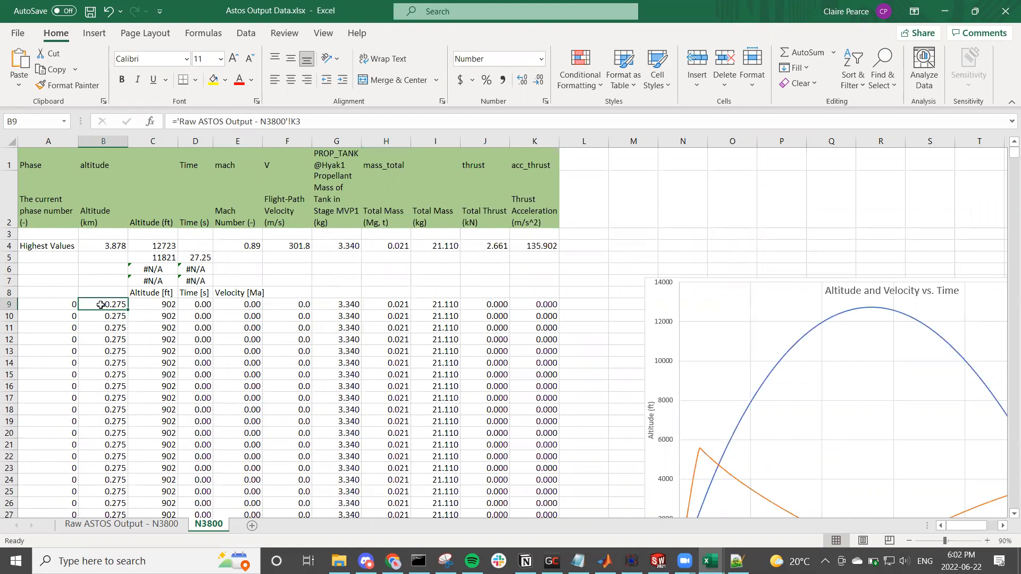
left_click(140, 306)
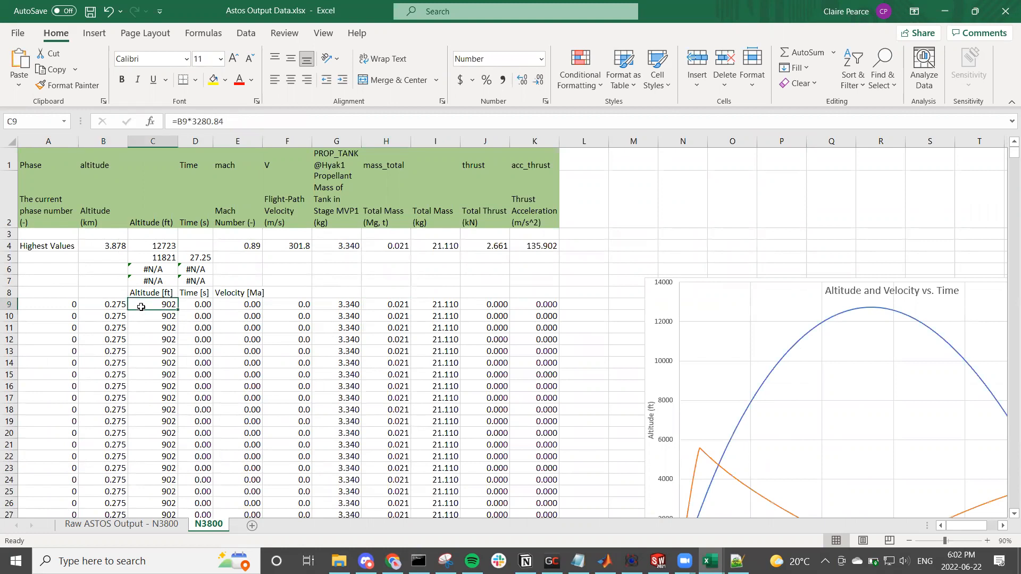
Step: Examine the Highest Values formulas for altitude in cells B4 and C4, including the range that B4 covers
left_click(164, 248)
left_click(166, 267)
left_click(168, 259)
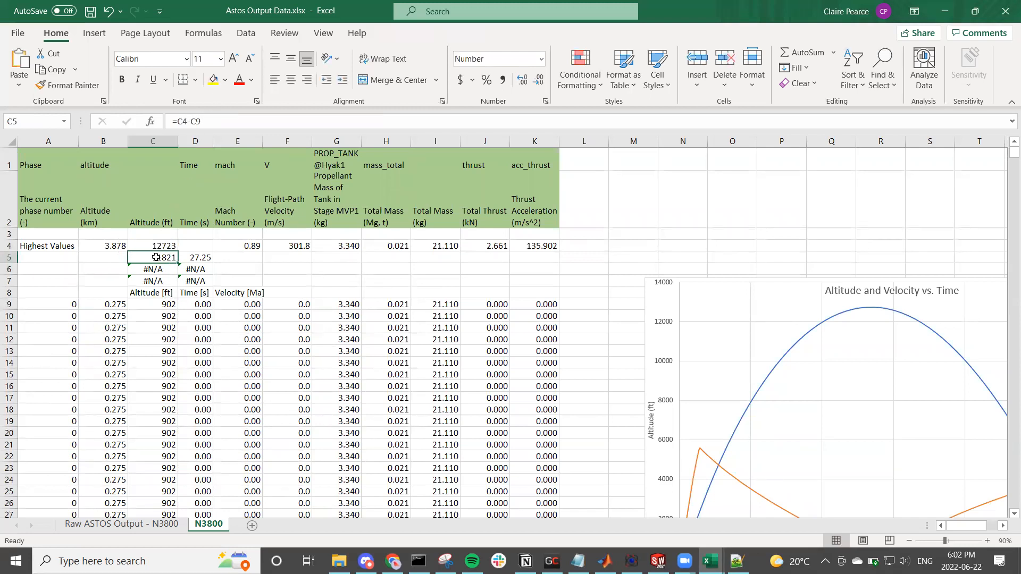
left_click(145, 245)
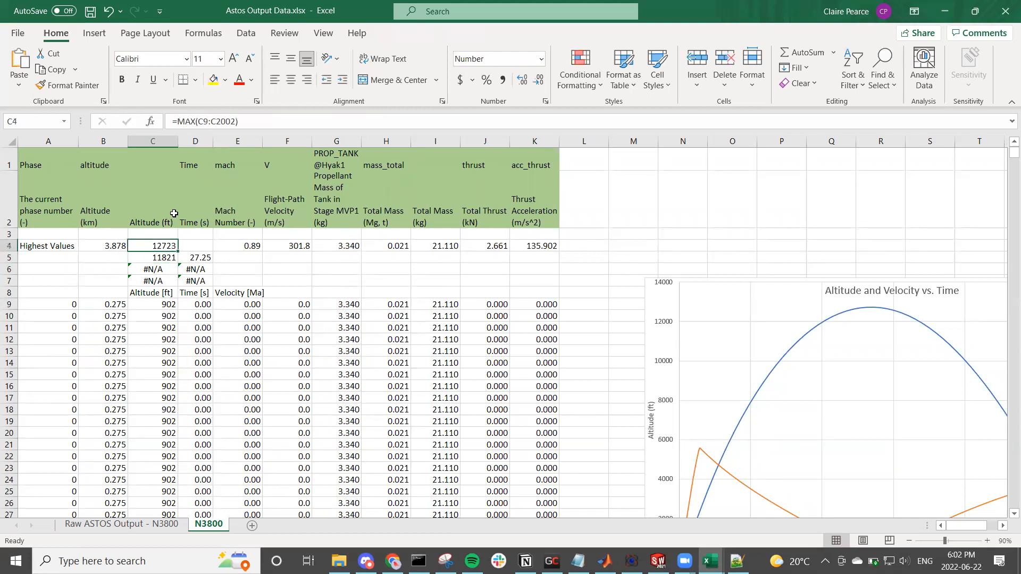
left_click(108, 246)
key("F2")
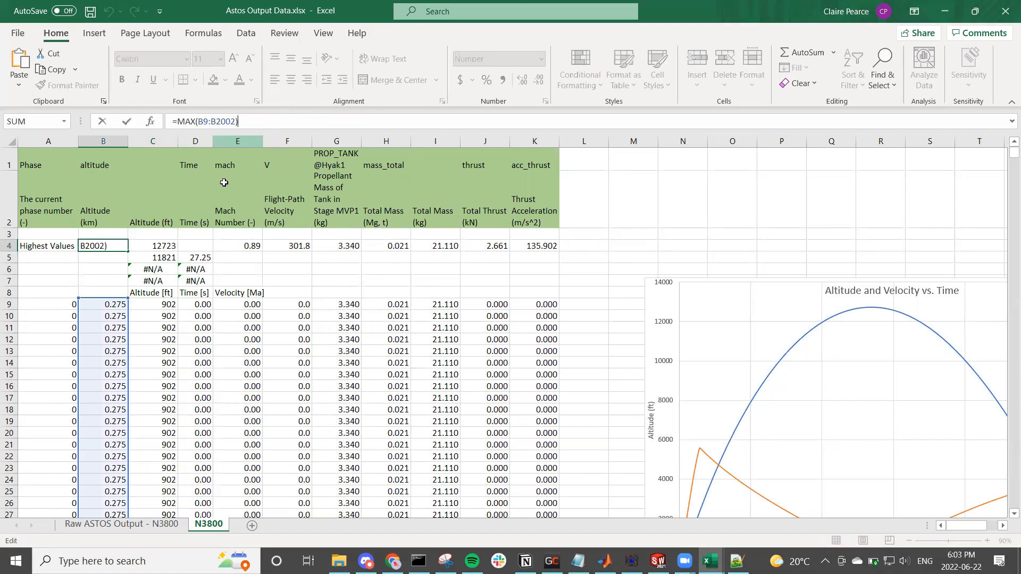
left_click(157, 245)
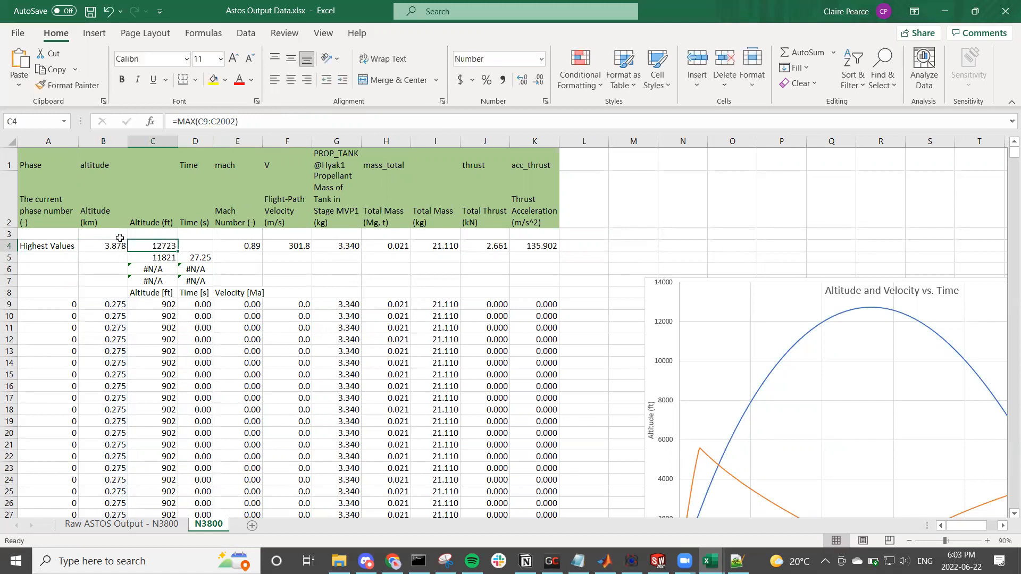
left_click(167, 220)
left_click(159, 246)
Step: Inspect which cells the formula in C5 subtracts to give the altitude gained above the launch site
left_click(155, 258)
left_click(222, 122)
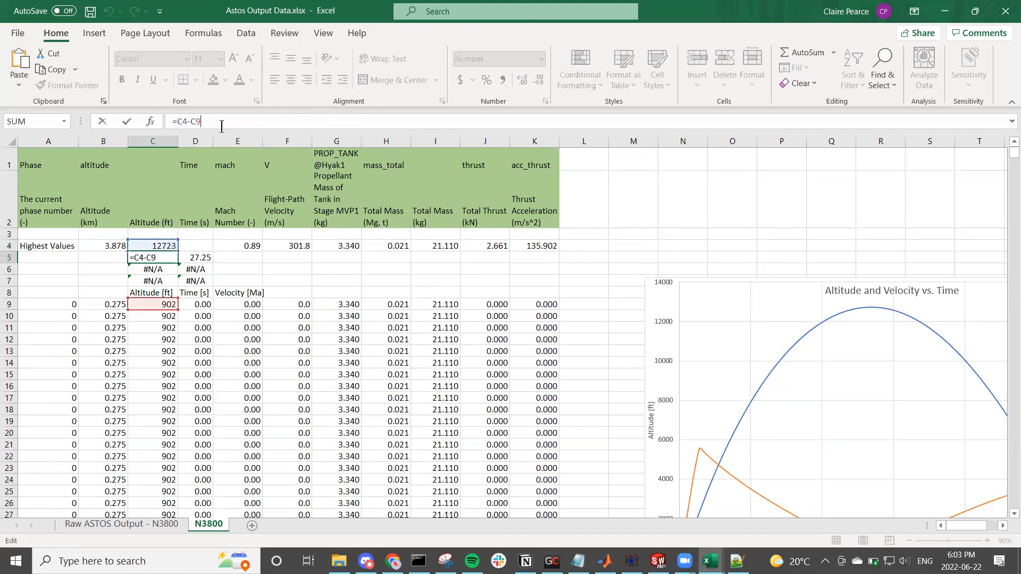
key("Return")
left_click(165, 255)
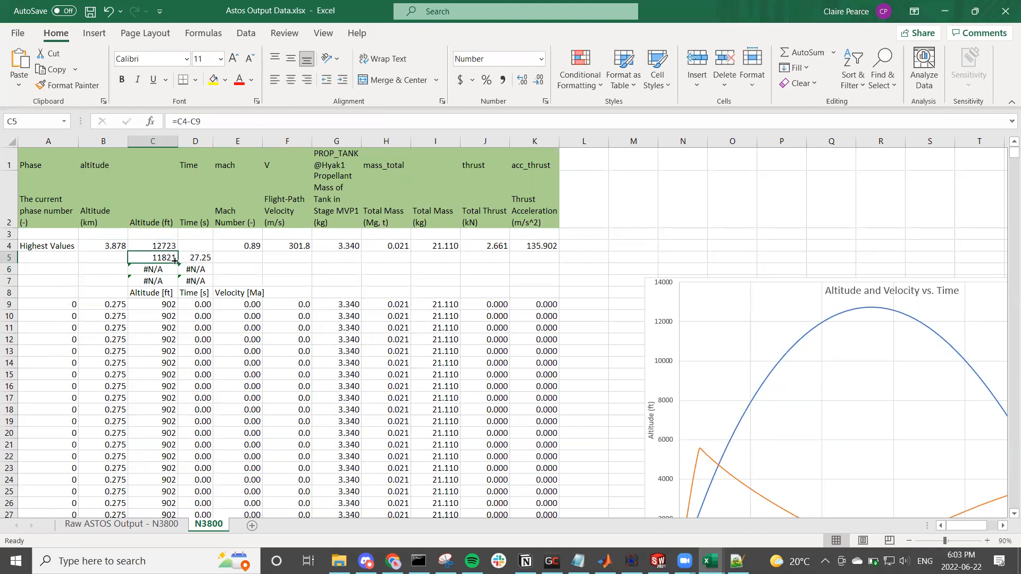
left_click(295, 267)
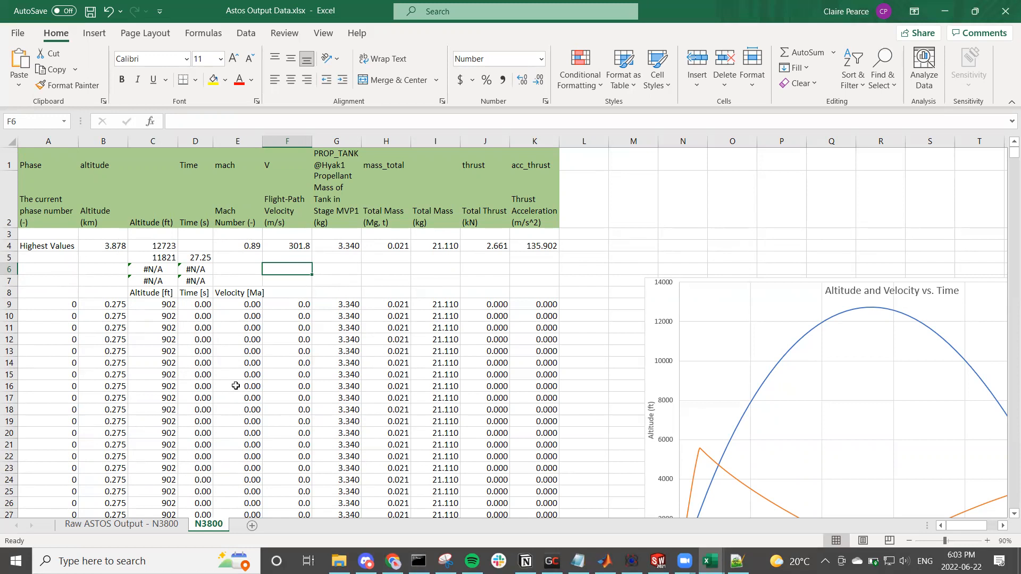
Step: Look through the Raw ASTOS Output - N3800 sheet, and check the highest Mach number formula in E4 of the N3800 sheet
left_click(159, 526)
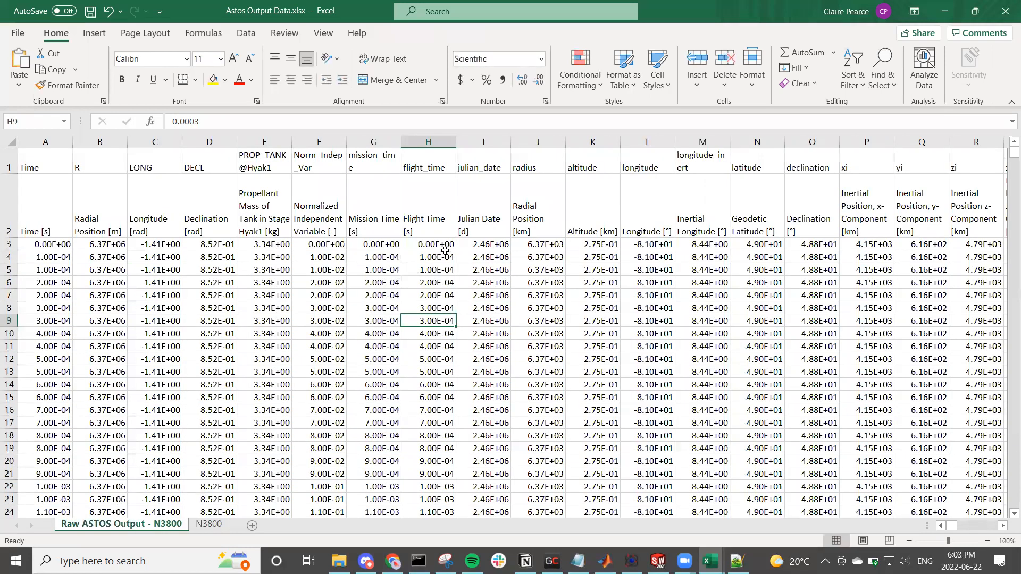
left_click(468, 250)
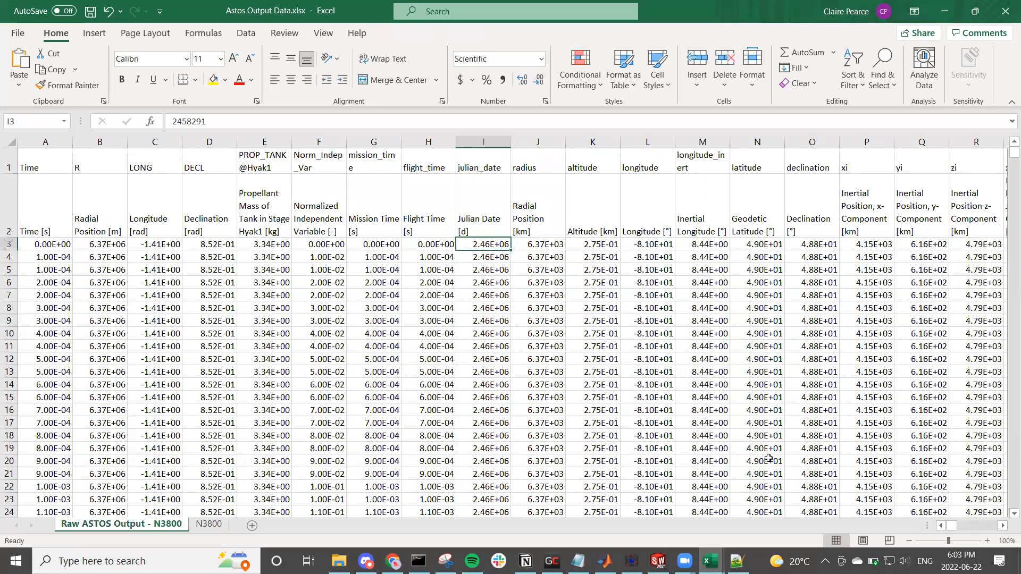
mouse_move(957, 527)
left_mouse_down()
mouse_move(980, 524)
mouse_move(938, 526)
left_mouse_up()
left_click(209, 524)
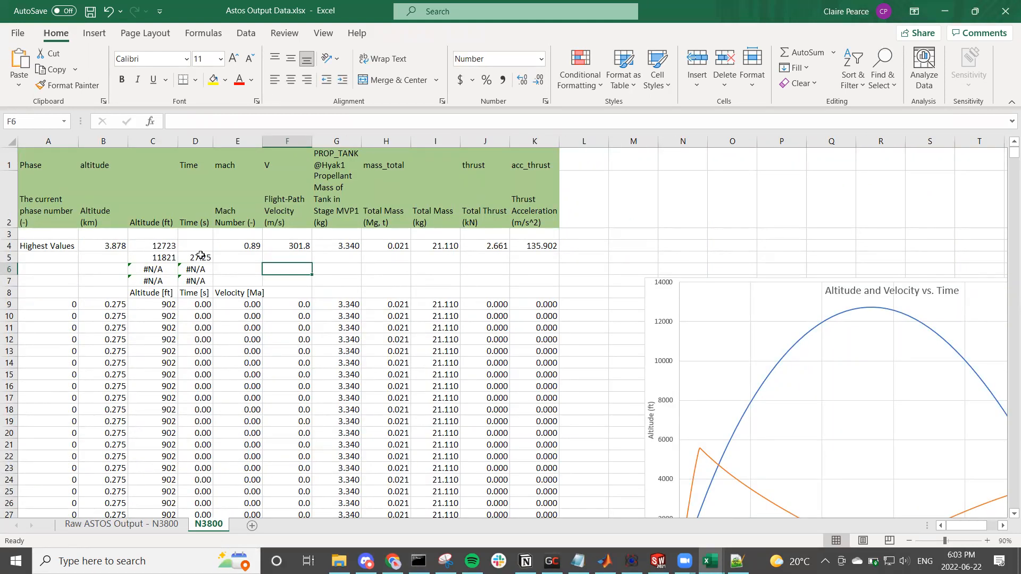
left_click(235, 244)
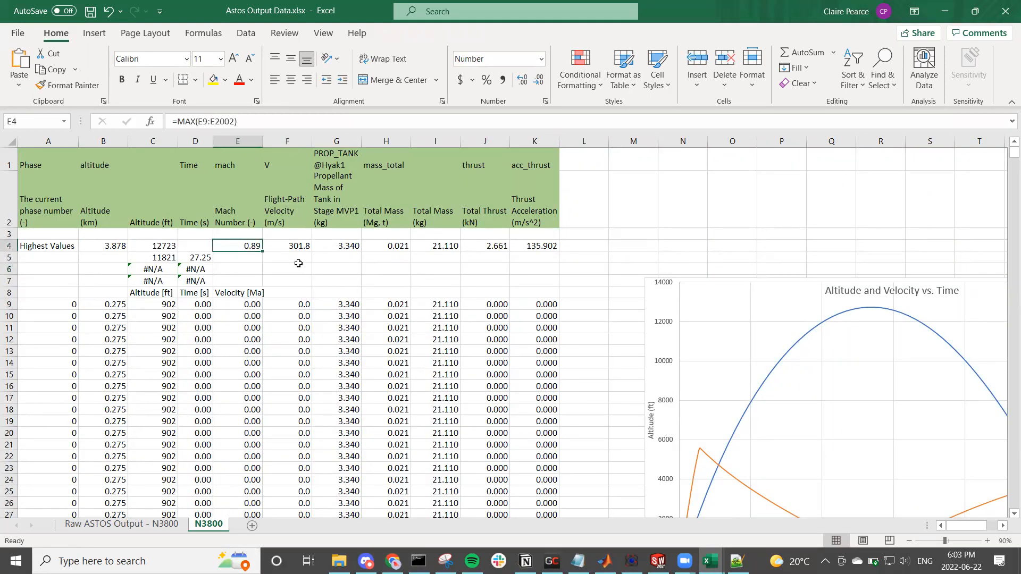